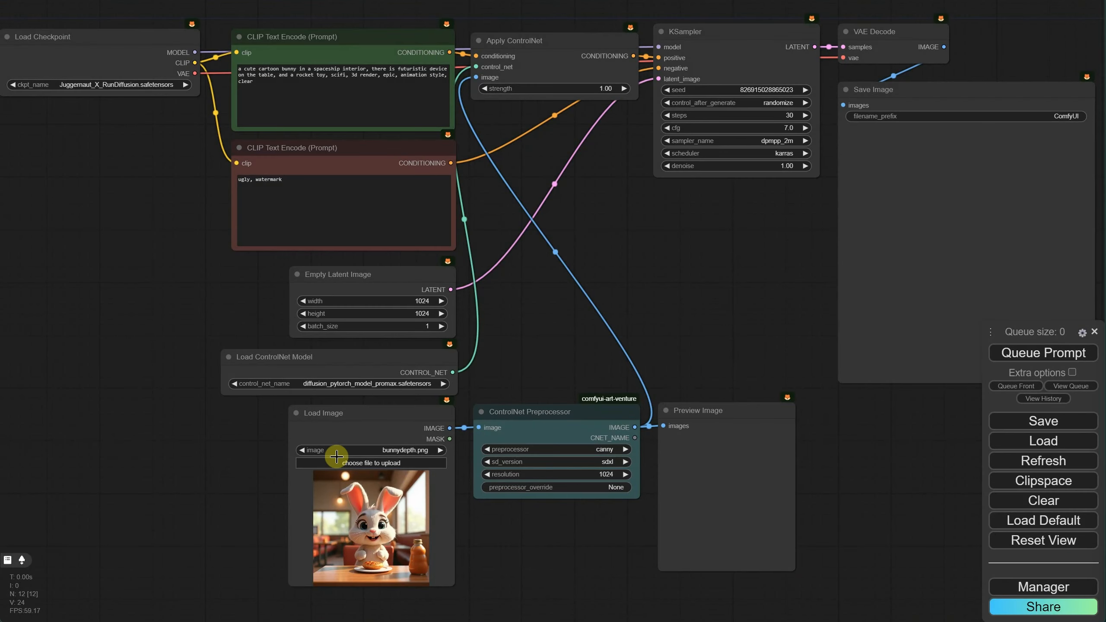
Update ComfyUI and all extensions through the Manager, and restart the server
{"action": "left_click", "coordinate": [1045, 593]}
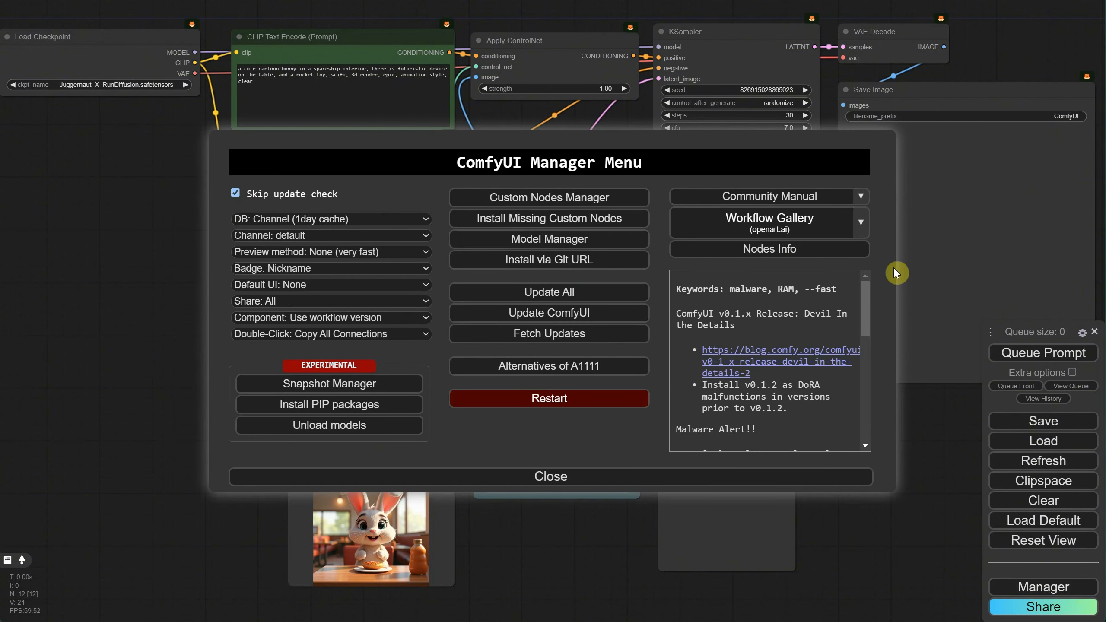
{"action": "scroll", "coordinate": [865, 307], "scroll_direction": "down", "scroll_amount": 3}
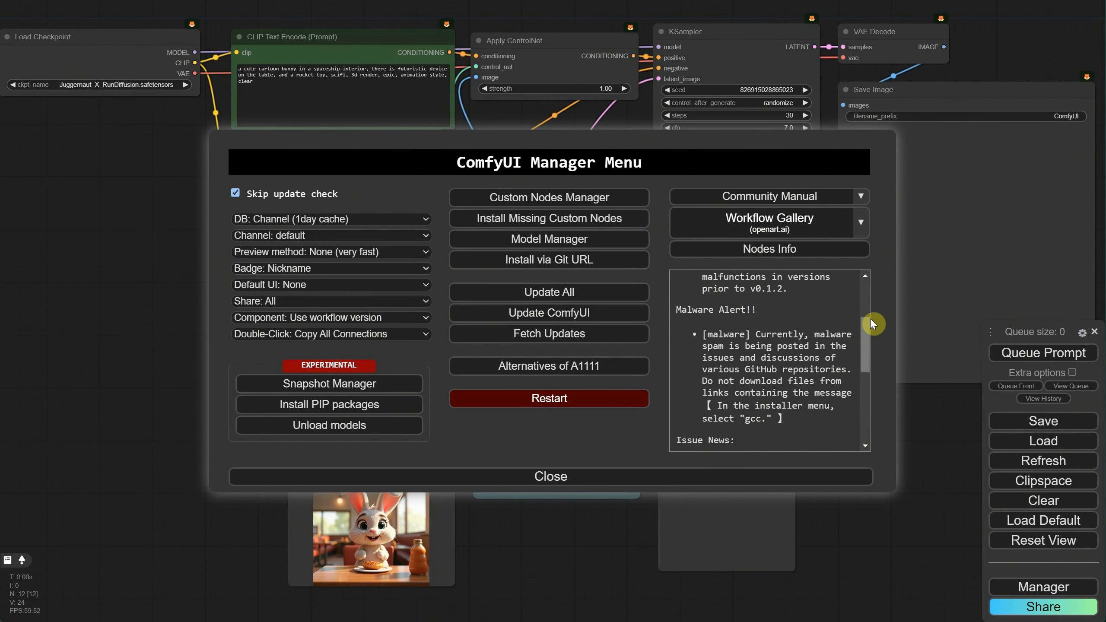
{"action": "scroll", "coordinate": [870, 317], "scroll_direction": "down", "scroll_amount": 3}
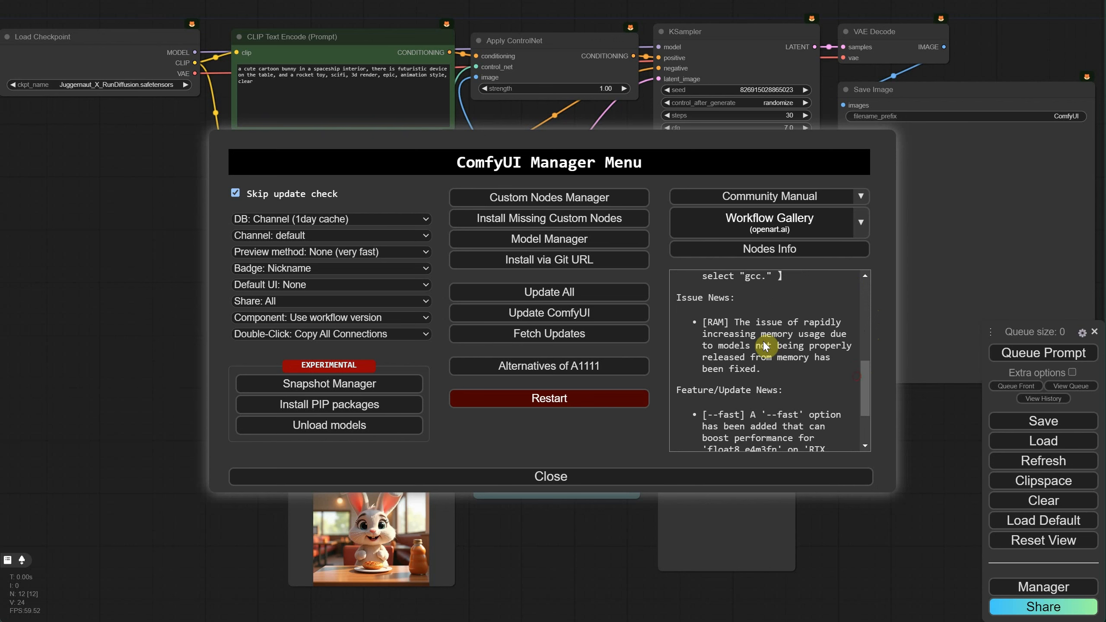
{"action": "left_click", "coordinate": [541, 292]}
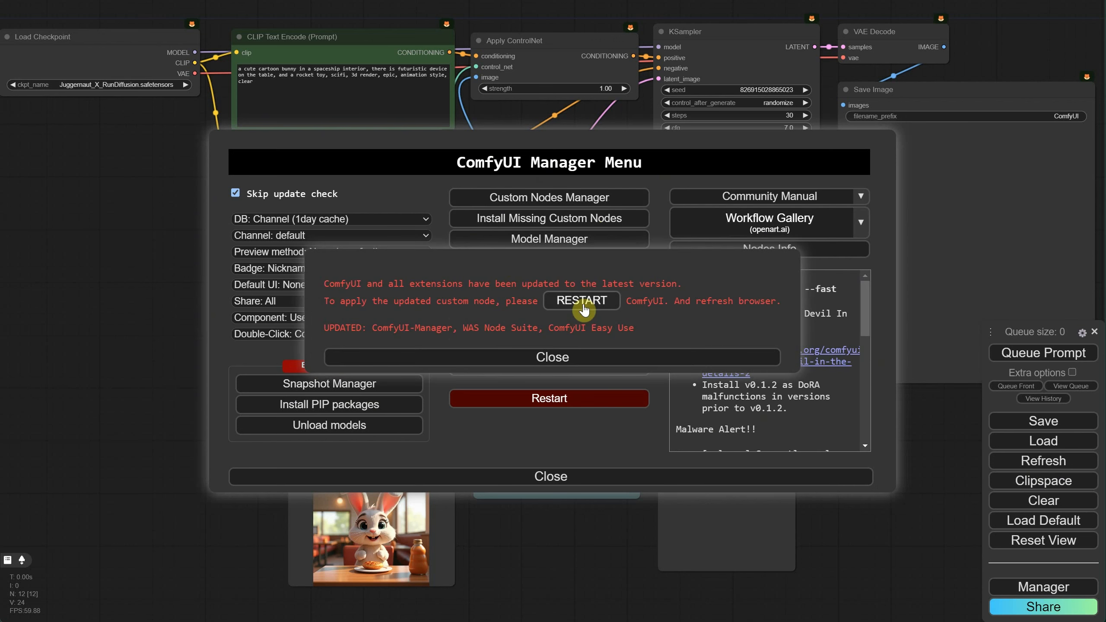
{"action": "left_click", "coordinate": [583, 304]}
{"action": "left_click", "coordinate": [610, 43]}
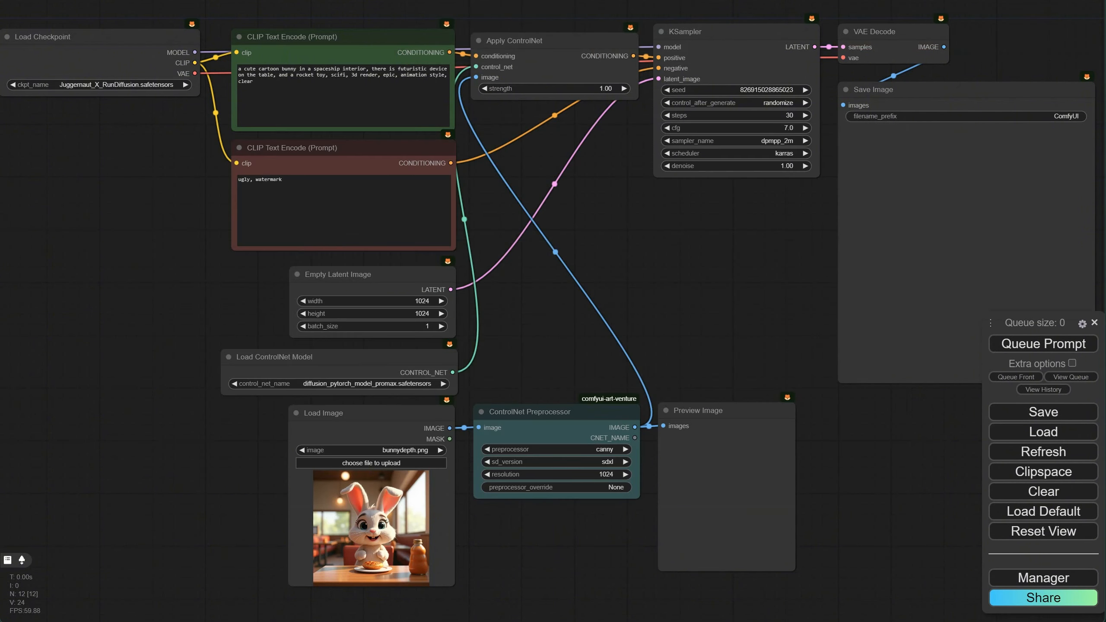
Check the installed ComfyUI and Manager versions at the end of the Manager's news text, and close the Manager
{"action": "left_click", "coordinate": [1043, 578]}
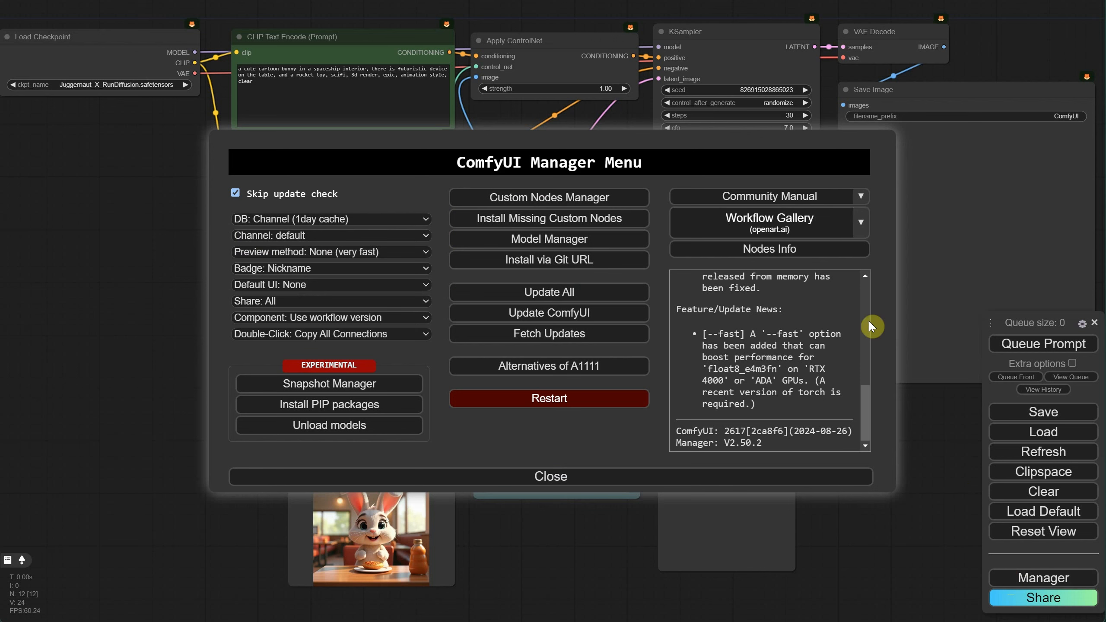
{"action": "left_click_drag", "start_coordinate": [864, 405], "coordinate": [867, 450]}
{"action": "left_click_drag", "start_coordinate": [763, 444], "coordinate": [722, 444]}
{"action": "left_click", "coordinate": [652, 480]}
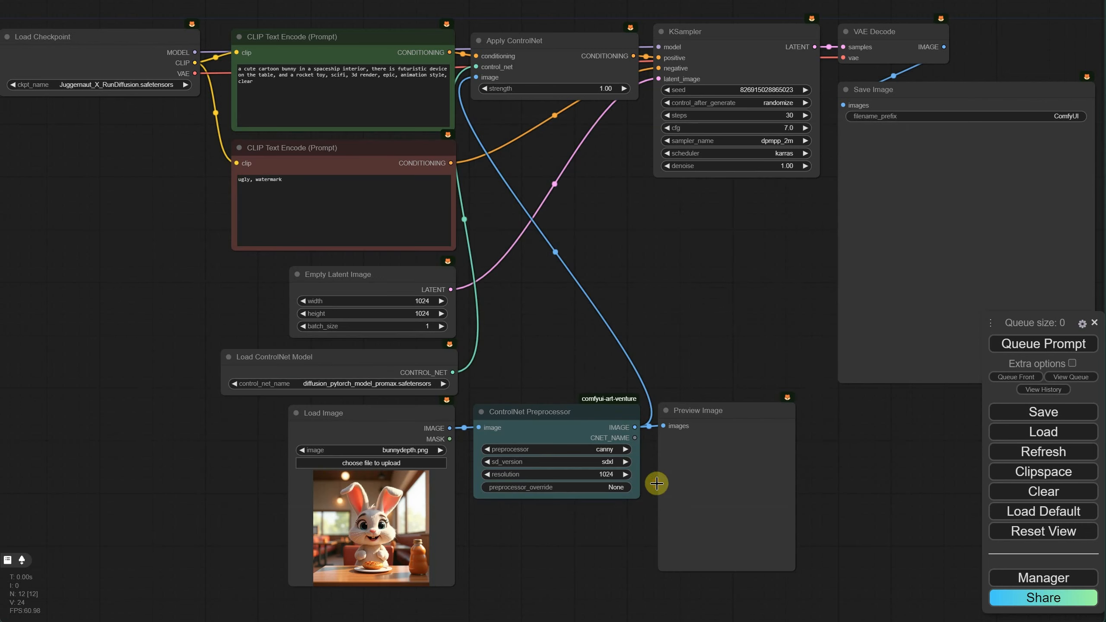
Filter the Custom Nodes Manager list to Installed nodes and look through the entries
{"action": "left_click", "coordinate": [1024, 581]}
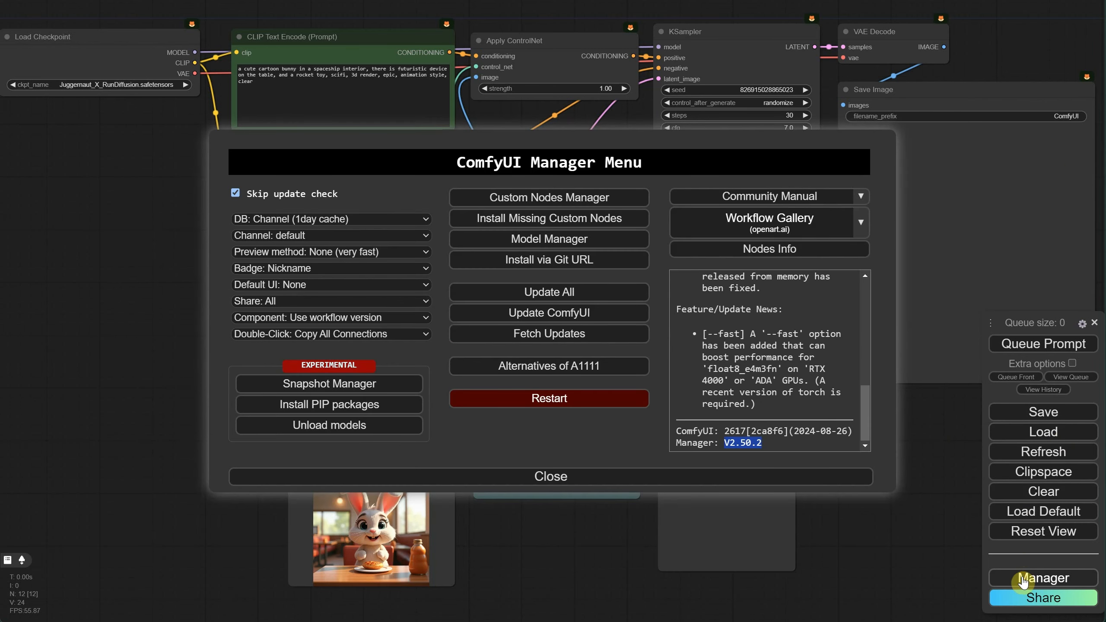
{"action": "left_click", "coordinate": [569, 200]}
{"action": "left_click", "coordinate": [229, 90]}
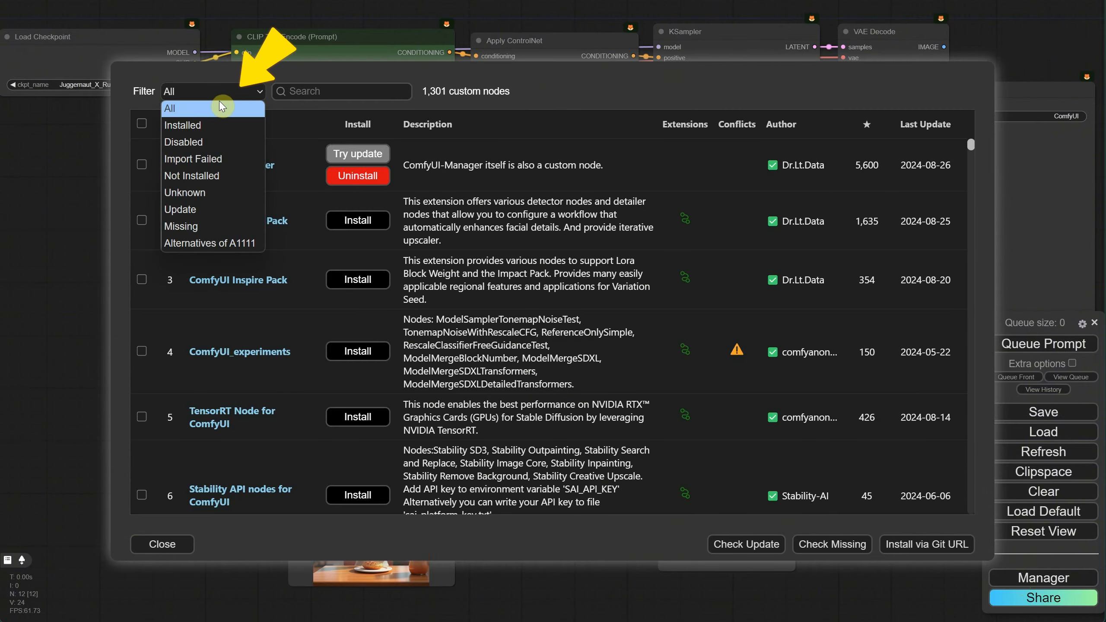
{"action": "left_click", "coordinate": [208, 123]}
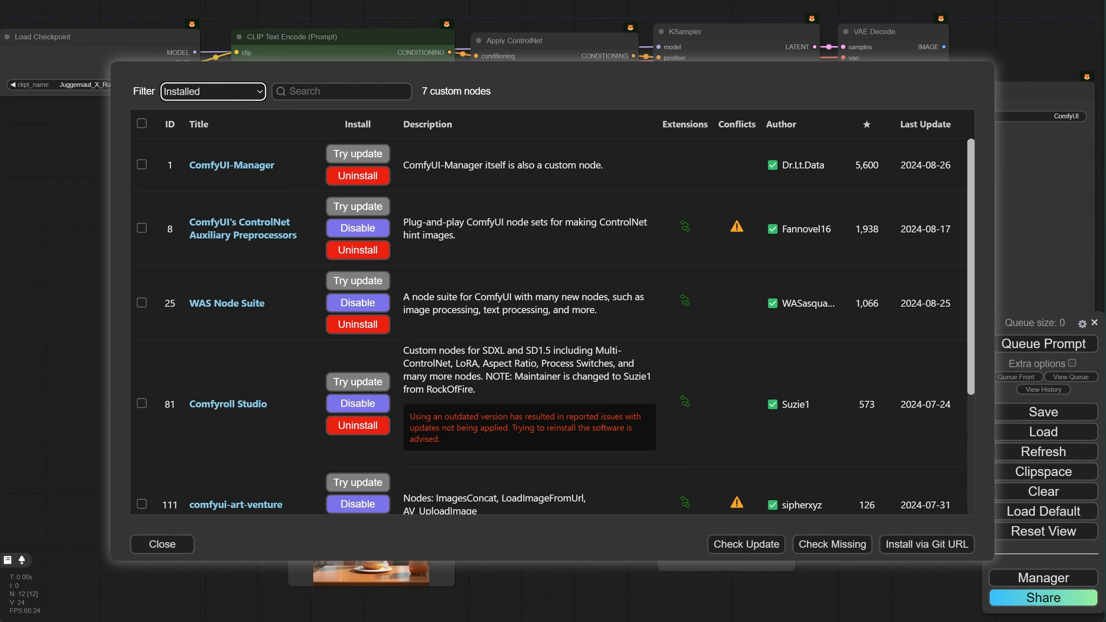
{"action": "scroll", "coordinate": [279, 218], "scroll_direction": "down", "scroll_amount": 4}
{"action": "scroll", "coordinate": [293, 247], "scroll_direction": "up", "scroll_amount": 4}
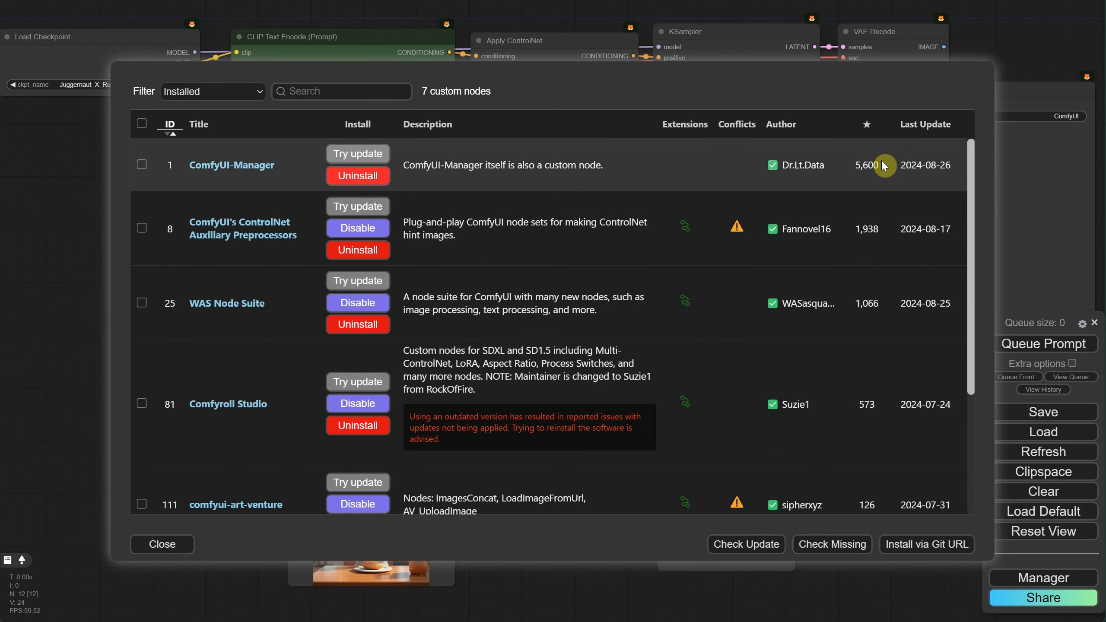
Sort the installed custom nodes by stars, by last update, and by ascending ID
{"action": "left_click", "coordinate": [868, 130]}
{"action": "left_click", "coordinate": [868, 130]}
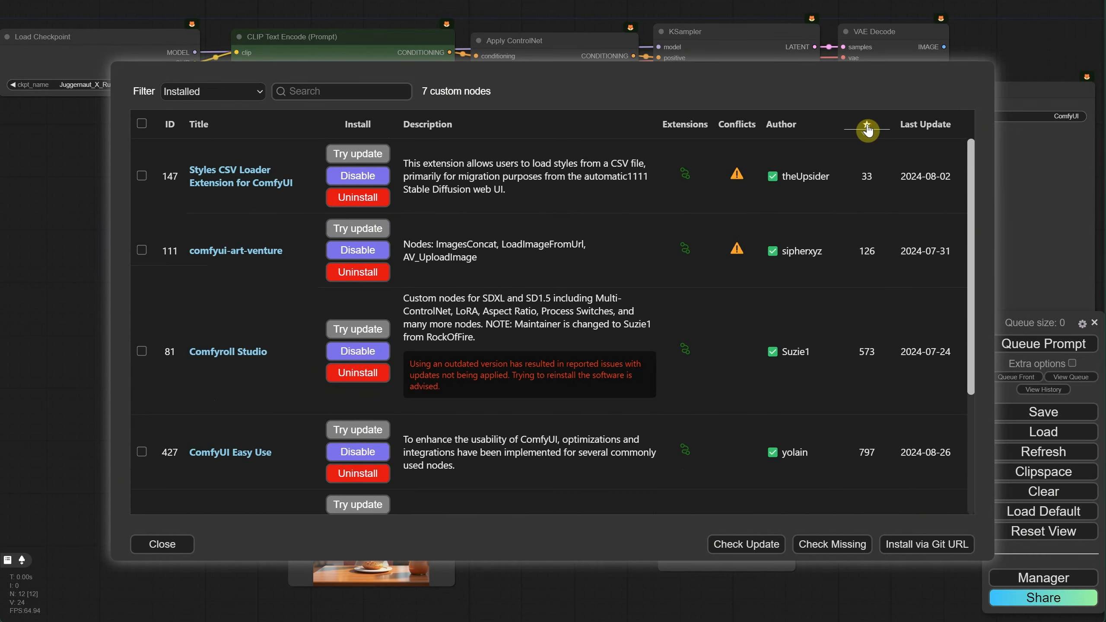
{"action": "left_click", "coordinate": [868, 130]}
{"action": "left_click", "coordinate": [915, 130]}
{"action": "left_click", "coordinate": [915, 130]}
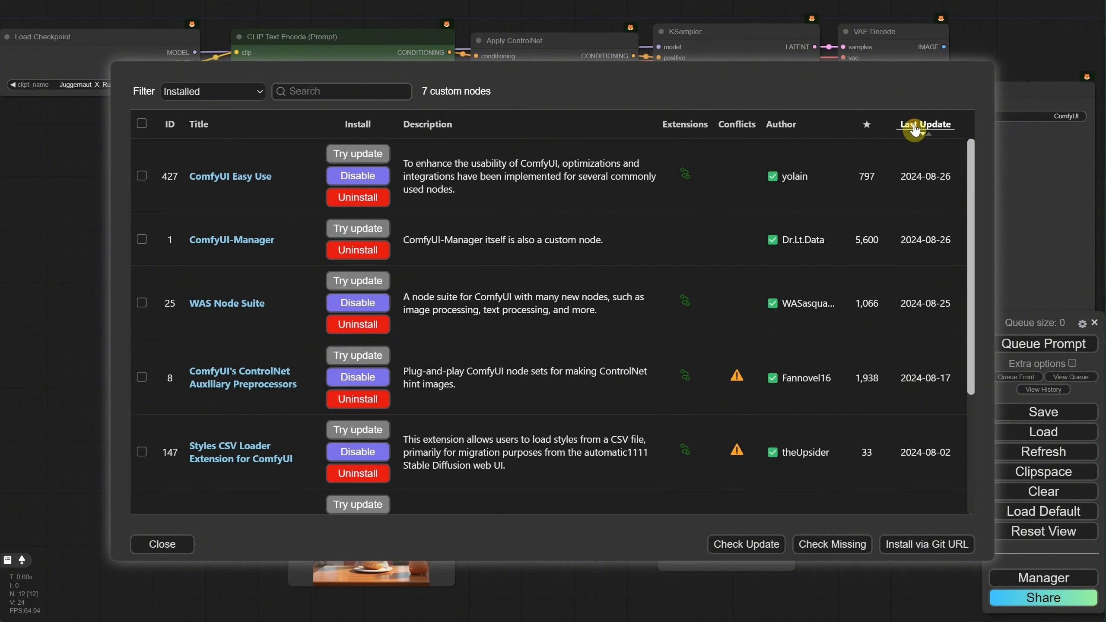
{"action": "left_click", "coordinate": [171, 128]}
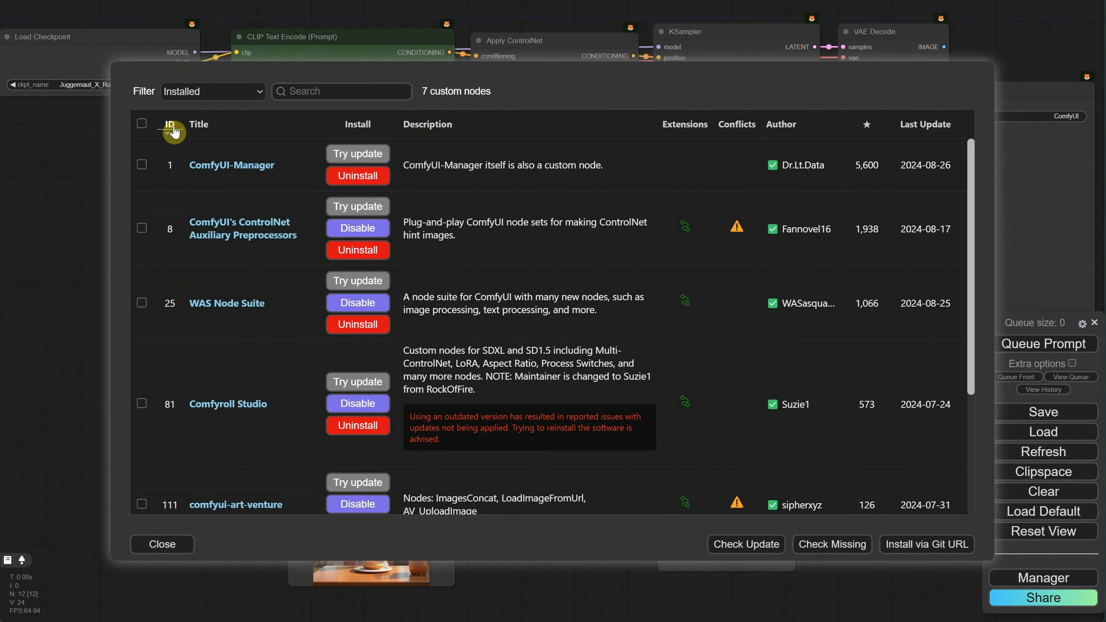
{"action": "left_click", "coordinate": [171, 128]}
{"action": "left_click", "coordinate": [172, 130]}
Uninstall the comfyui-art-venture custom node
{"action": "scroll", "coordinate": [539, 328], "scroll_direction": "down", "scroll_amount": 4}
{"action": "left_click", "coordinate": [178, 334]}
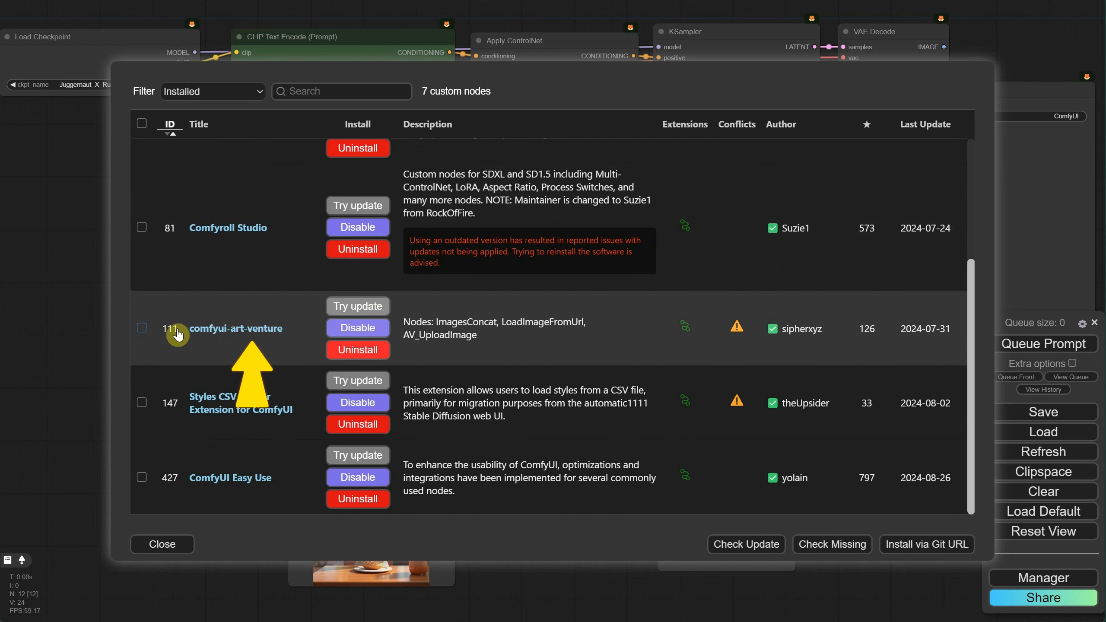
{"action": "left_click", "coordinate": [369, 350]}
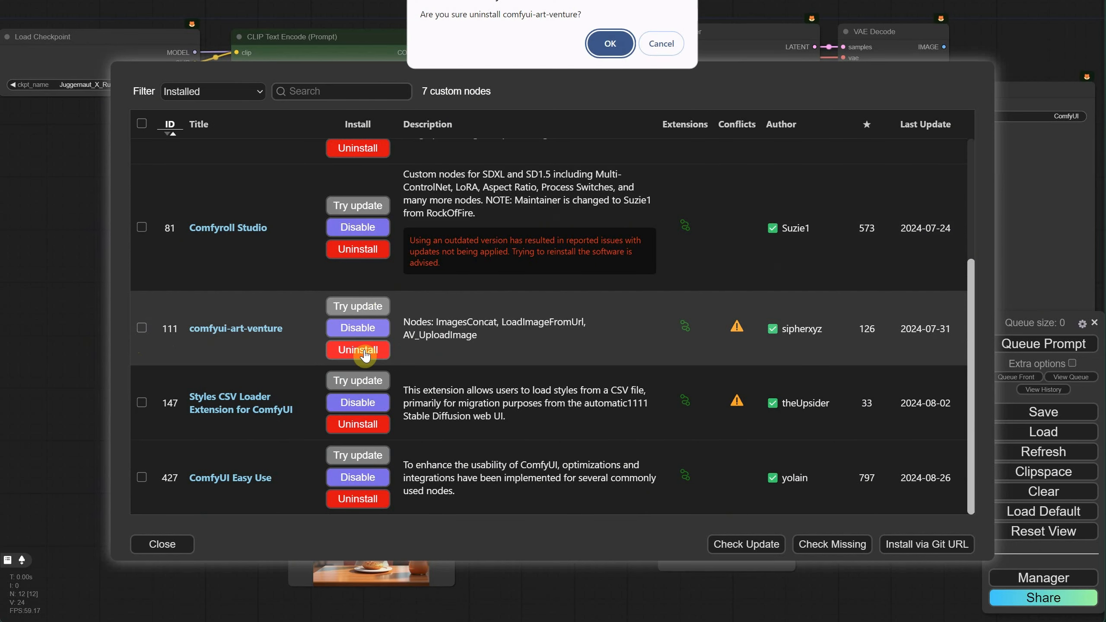
{"action": "left_click", "coordinate": [610, 43]}
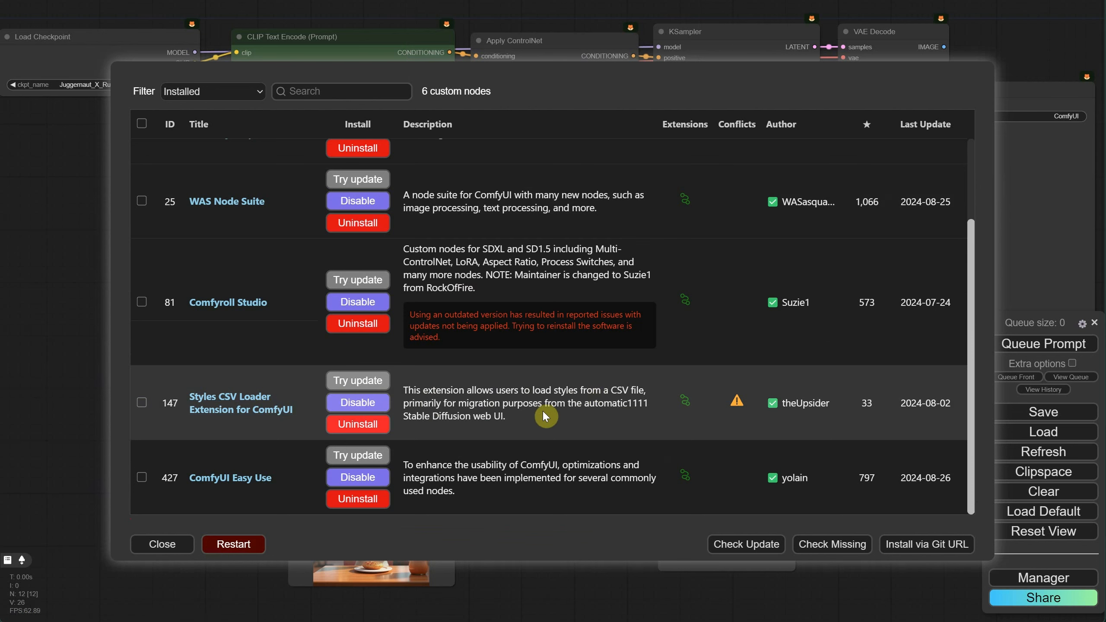
Uninstall the Styles CSV Loader Extension for ComfyUI, restart the server, and dismiss the missing node types warning
{"action": "left_click", "coordinate": [353, 430]}
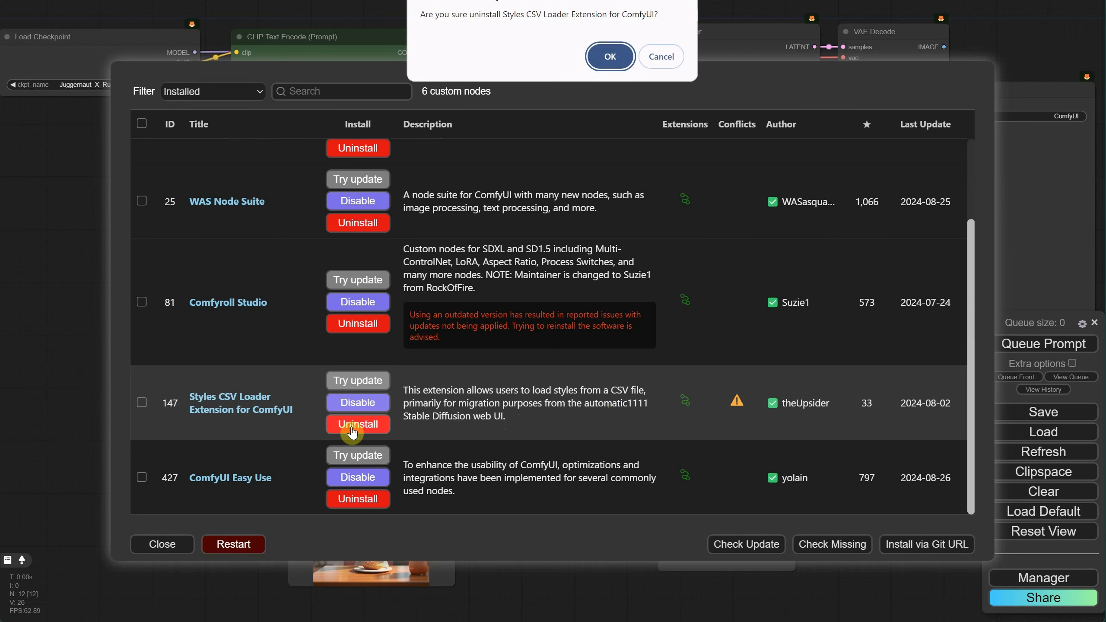
{"action": "left_click", "coordinate": [612, 57]}
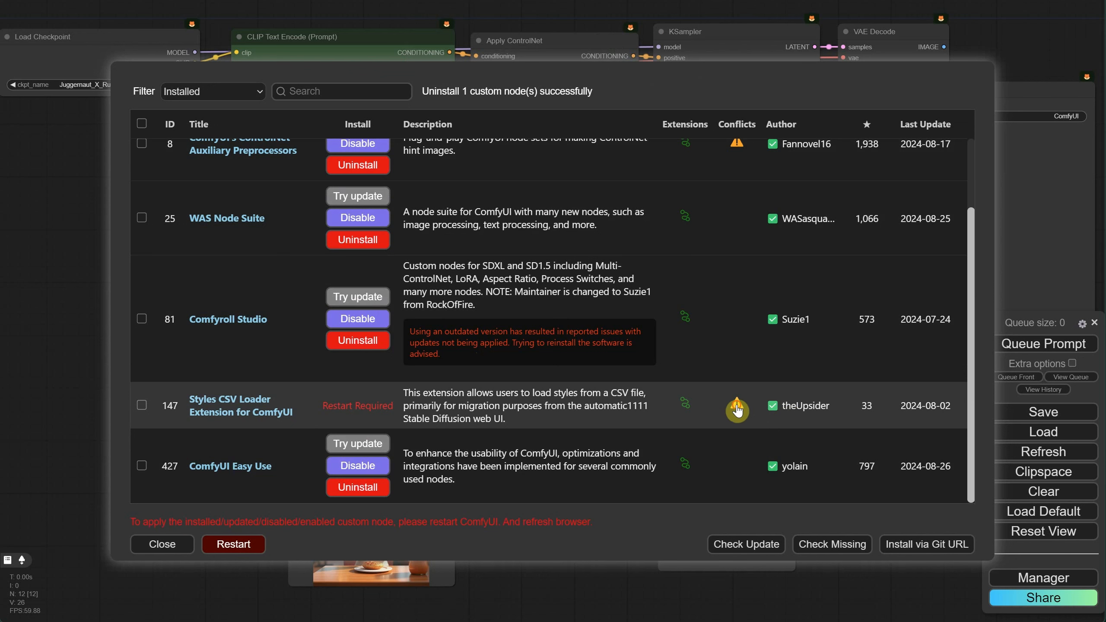
{"action": "mouse_move", "coordinate": [737, 410]}
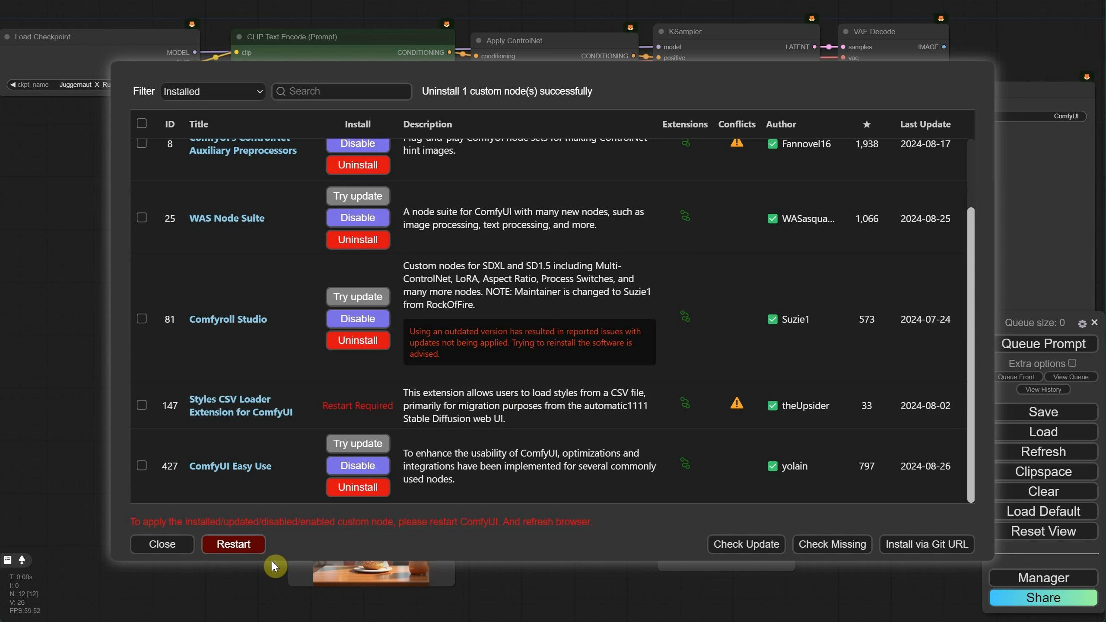
{"action": "left_click", "coordinate": [234, 546]}
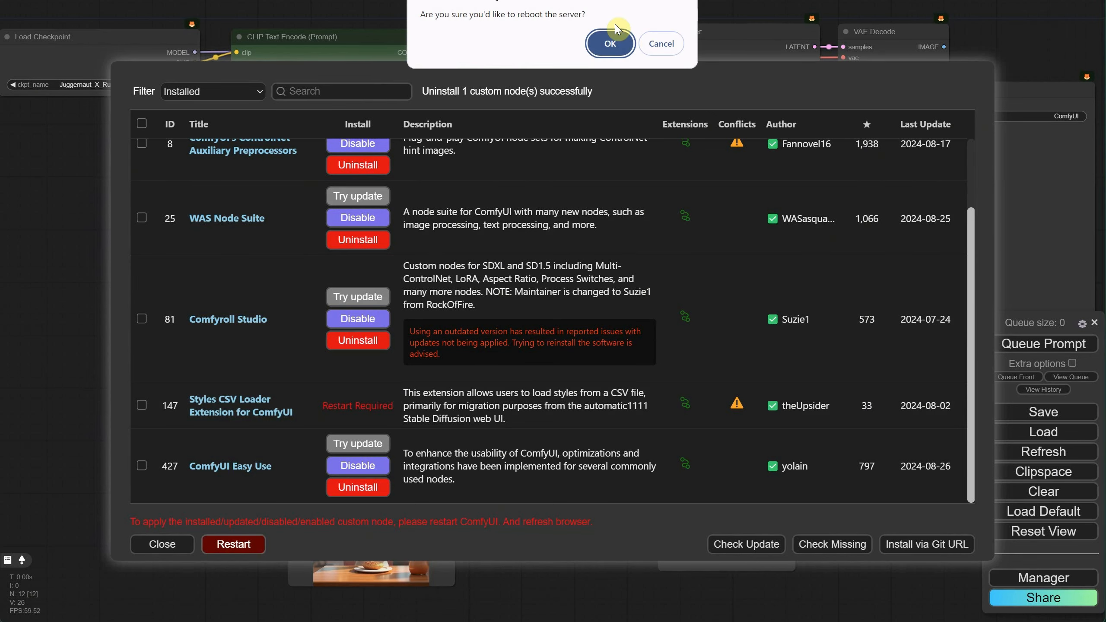
{"action": "left_click", "coordinate": [610, 46]}
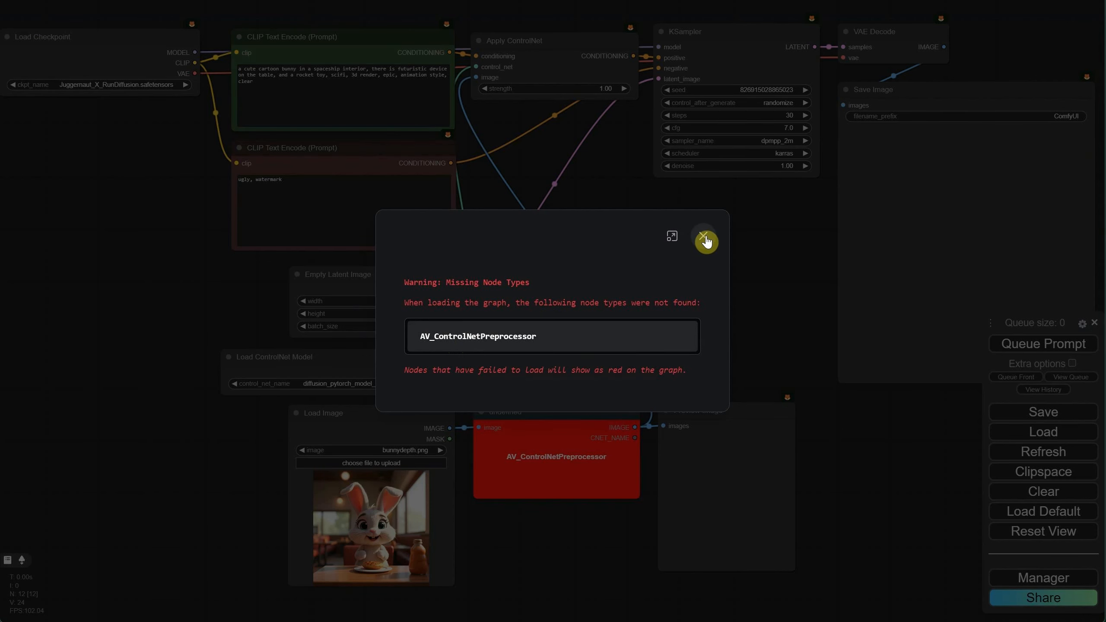
{"action": "left_click", "coordinate": [705, 239]}
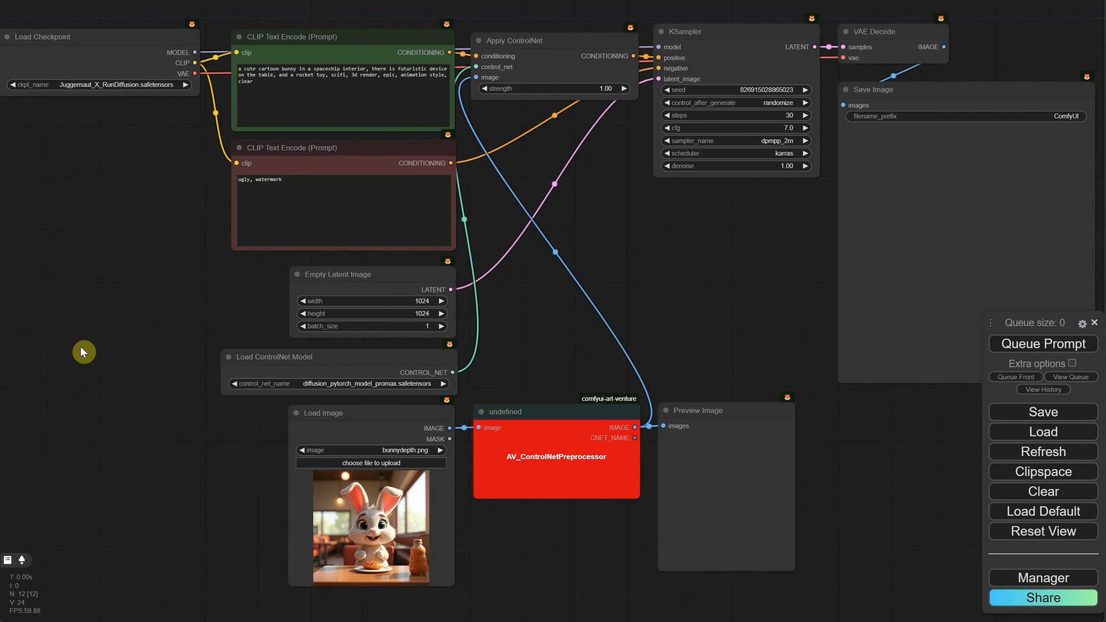
Check which custom node packs the workflow is missing, and close the Manager without installing any
{"action": "left_click", "coordinate": [1020, 578]}
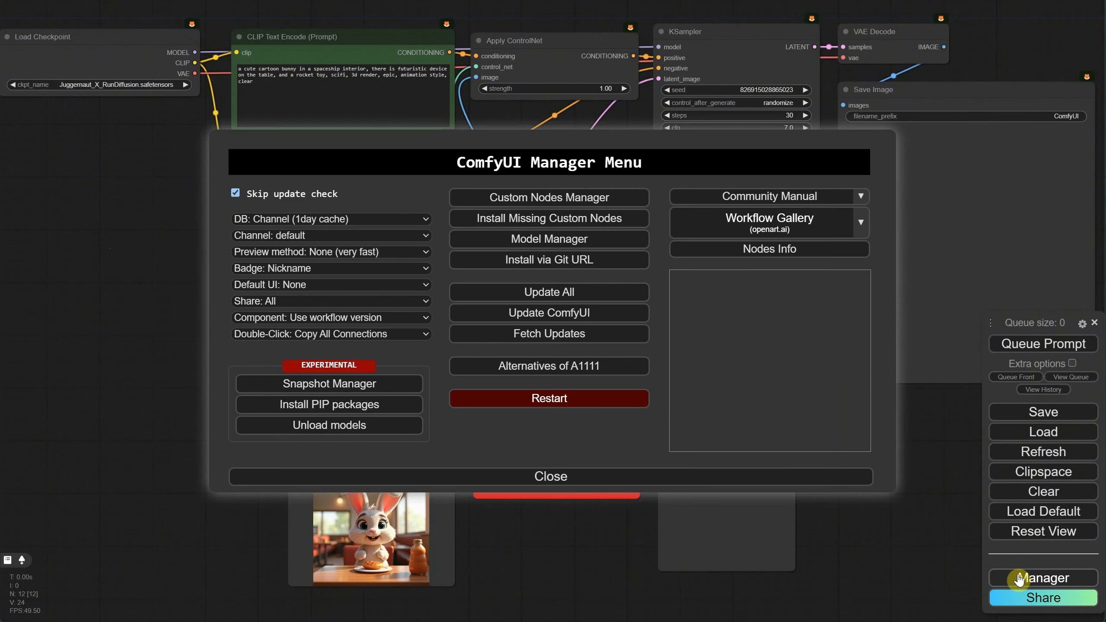
{"action": "left_click", "coordinate": [538, 219]}
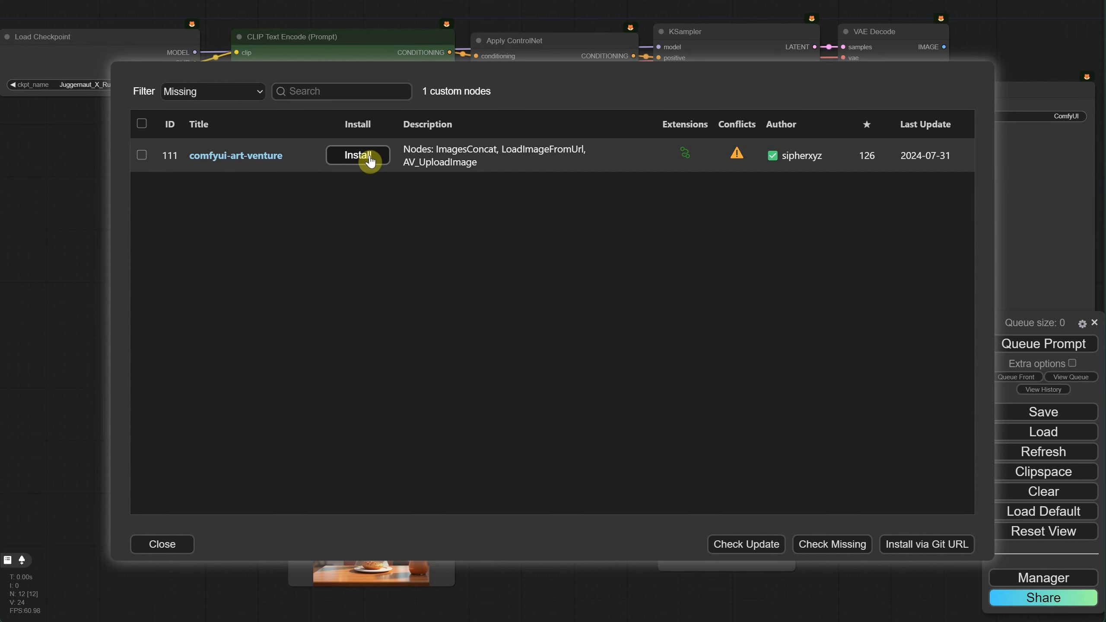
{"action": "left_click", "coordinate": [174, 550]}
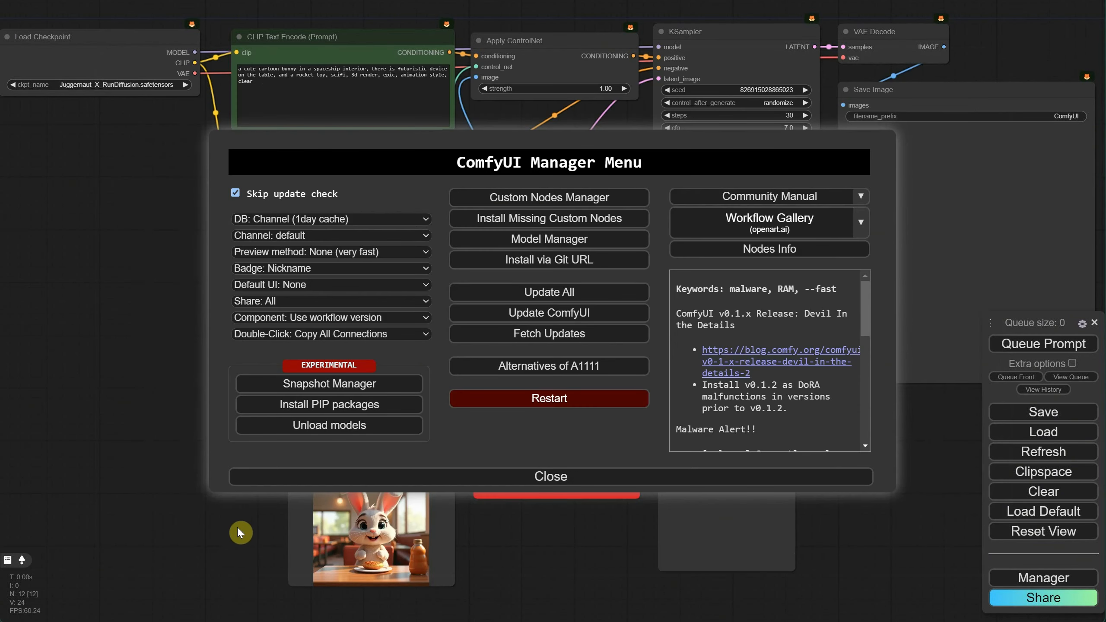
{"action": "left_click", "coordinate": [505, 479]}
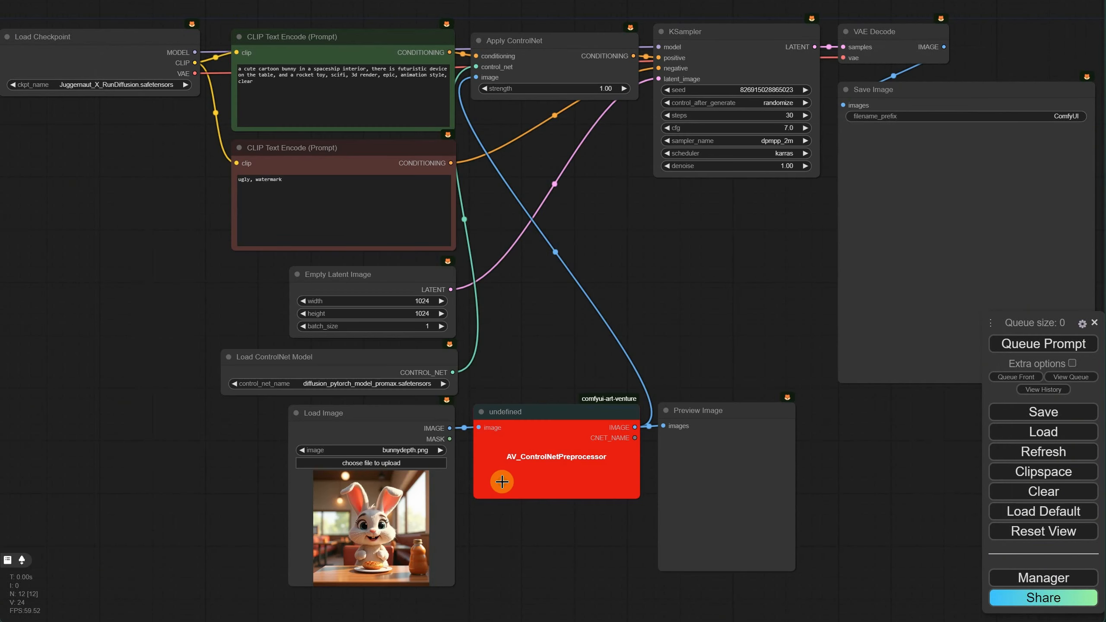
Delete the red AV_ControlNetPreprocessor node and add an AIO Aux Preprocessor node in its place
{"action": "left_click", "coordinate": [550, 413]}
{"action": "key", "text": "Delete"}
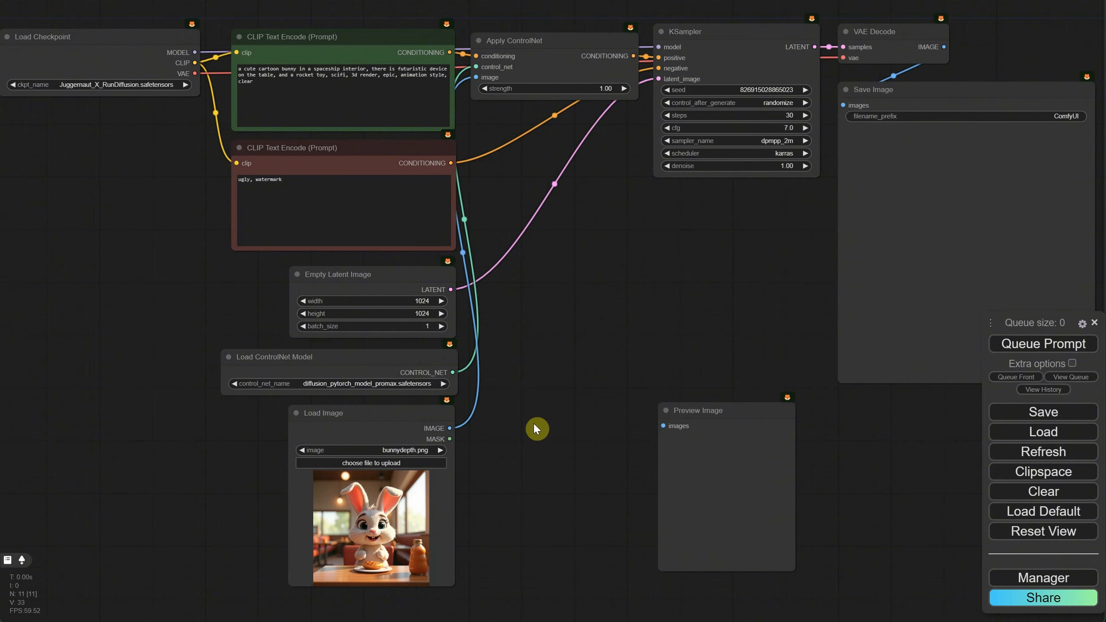
{"action": "double_click", "coordinate": [535, 426]}
{"action": "type", "text": "aio"}
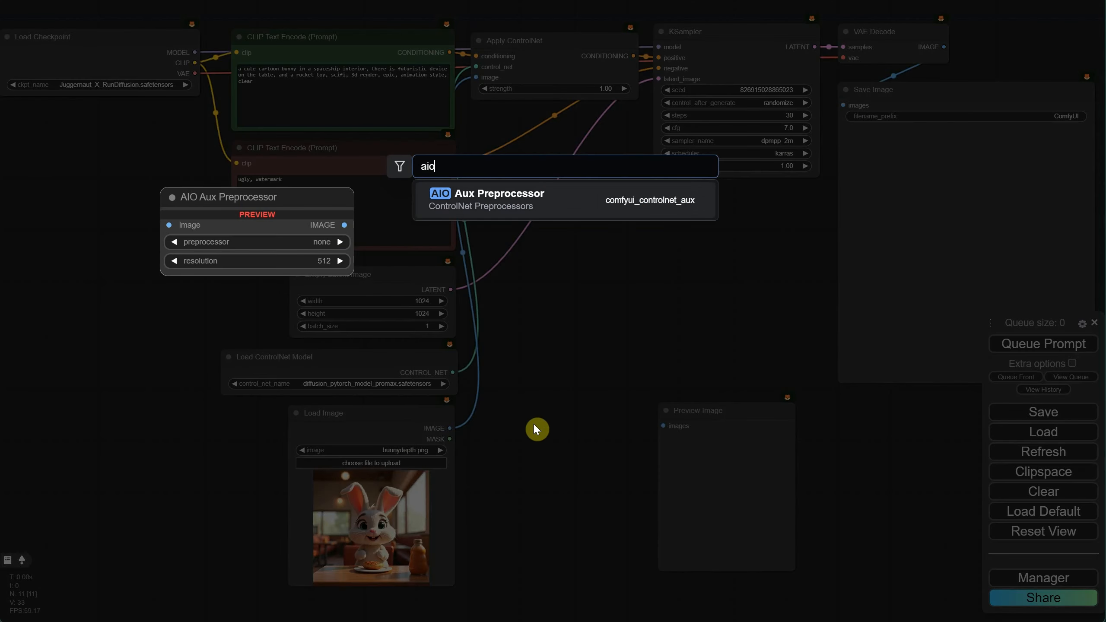
{"action": "left_click", "coordinate": [527, 208]}
Place the AIO Aux Preprocessor beside Load Image and wire it from Load Image to the Apply ControlNet and Preview Image inputs
{"action": "left_click_drag", "start_coordinate": [579, 414], "coordinate": [522, 410]}
{"action": "left_click_drag", "start_coordinate": [449, 428], "coordinate": [487, 427]}
{"action": "mouse_move", "coordinate": [640, 426]}
{"action": "left_mouse_down"}
{"action": "mouse_move", "coordinate": [666, 426]}
{"action": "mouse_move", "coordinate": [640, 426]}
{"action": "mouse_move", "coordinate": [630, 410]}
{"action": "mouse_move", "coordinate": [627, 376]}
{"action": "mouse_move", "coordinate": [469, 87]}
{"action": "mouse_move", "coordinate": [477, 77]}
{"action": "left_mouse_up"}
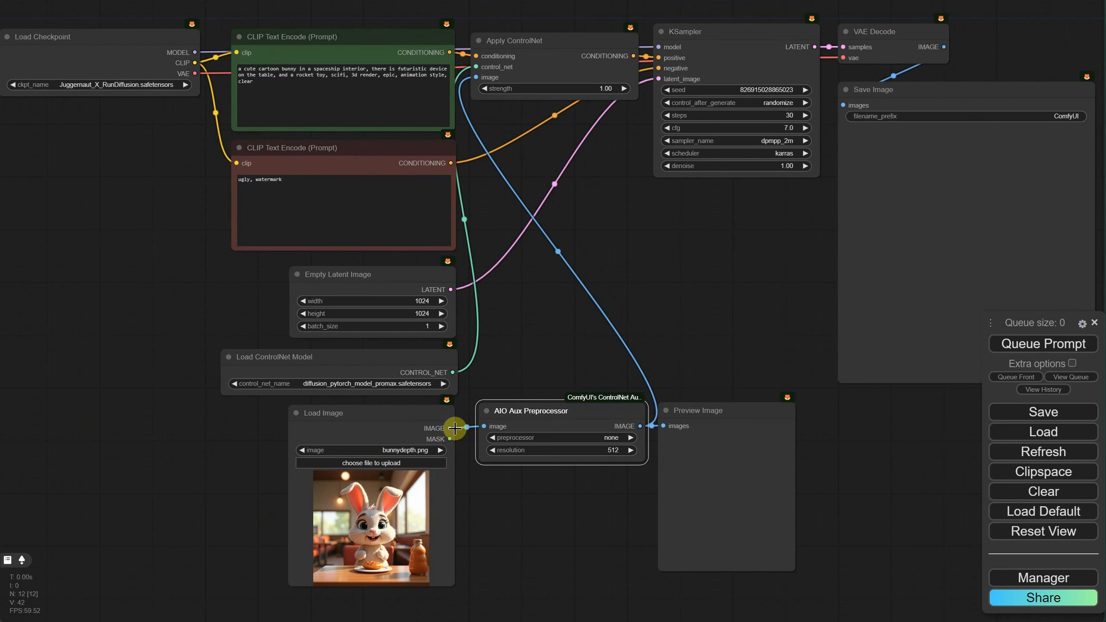
Set the AIO Aux Preprocessor's preprocessor to CannyEdgePreprocessor
{"action": "left_click", "coordinate": [586, 438]}
{"action": "type", "text": "can"}
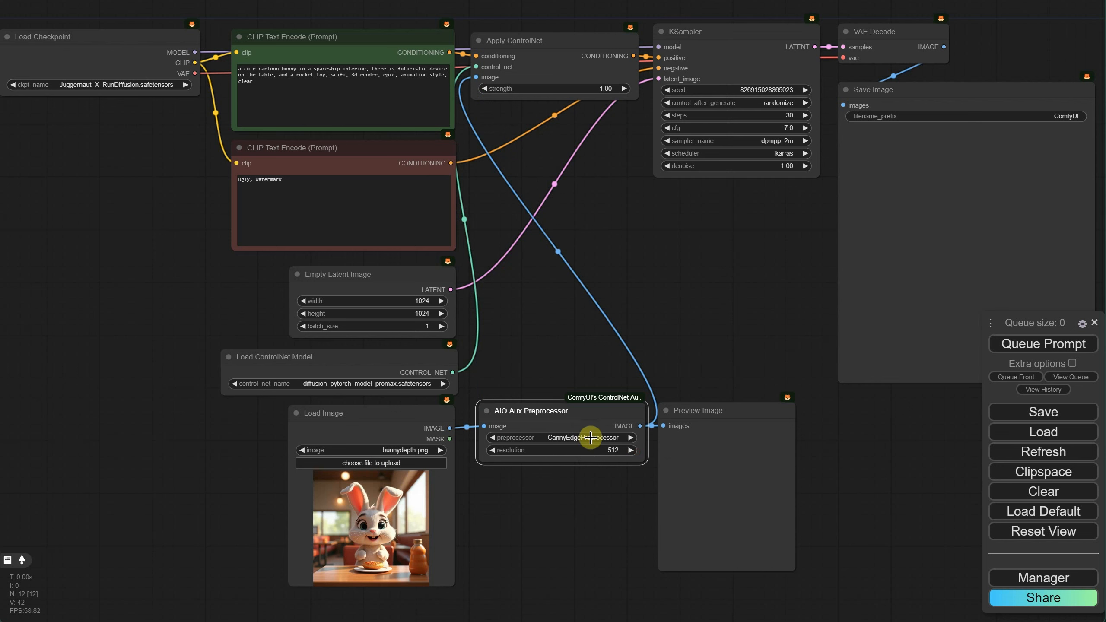
Search the AIO Aux Preprocessor's preprocessor options for "dep" and close the list
{"action": "left_click", "coordinate": [589, 437]}
{"action": "type", "text": "dep"}
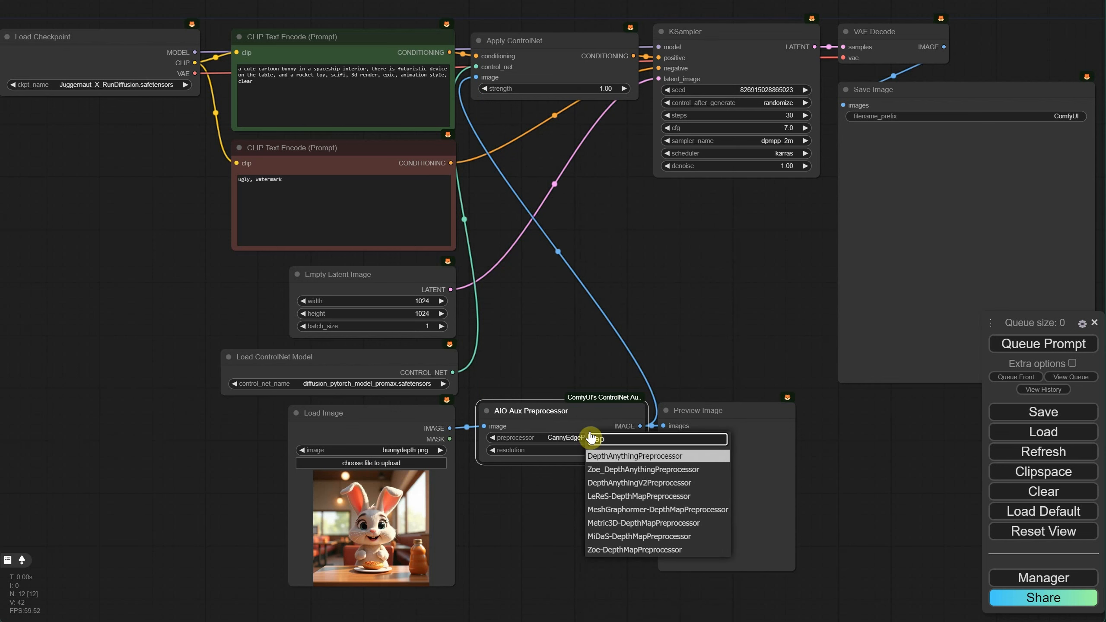
{"action": "left_click", "coordinate": [618, 460]}
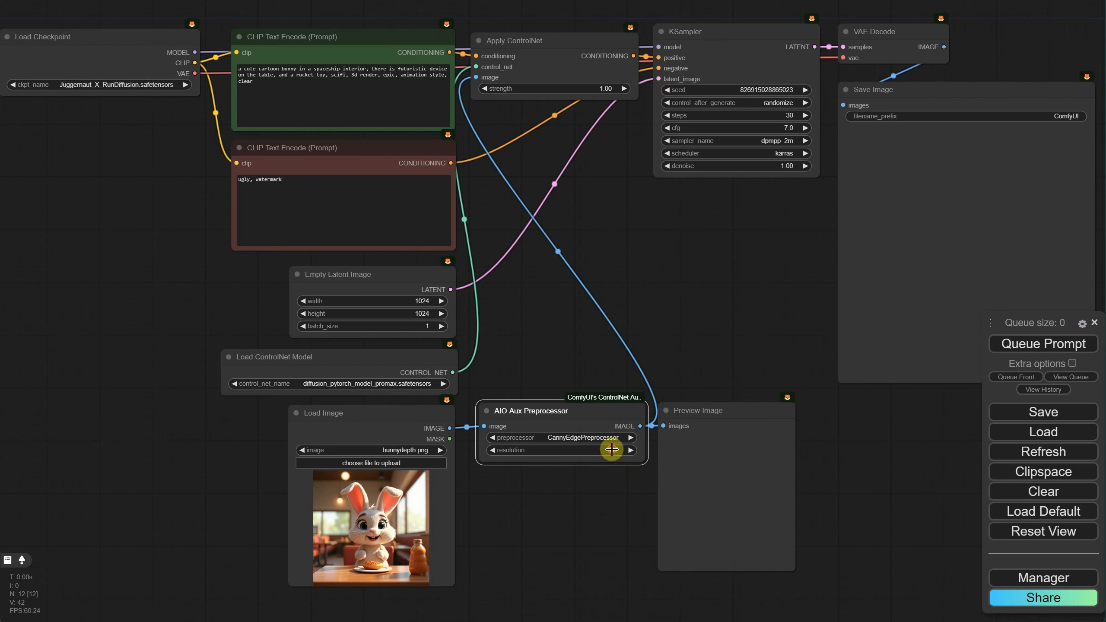
Set the AIO Aux Preprocessor's resolution to 1024 and run the workflow
{"action": "left_click", "coordinate": [612, 450]}
{"action": "type", "text": "1024"}
{"action": "key", "text": "Return"}
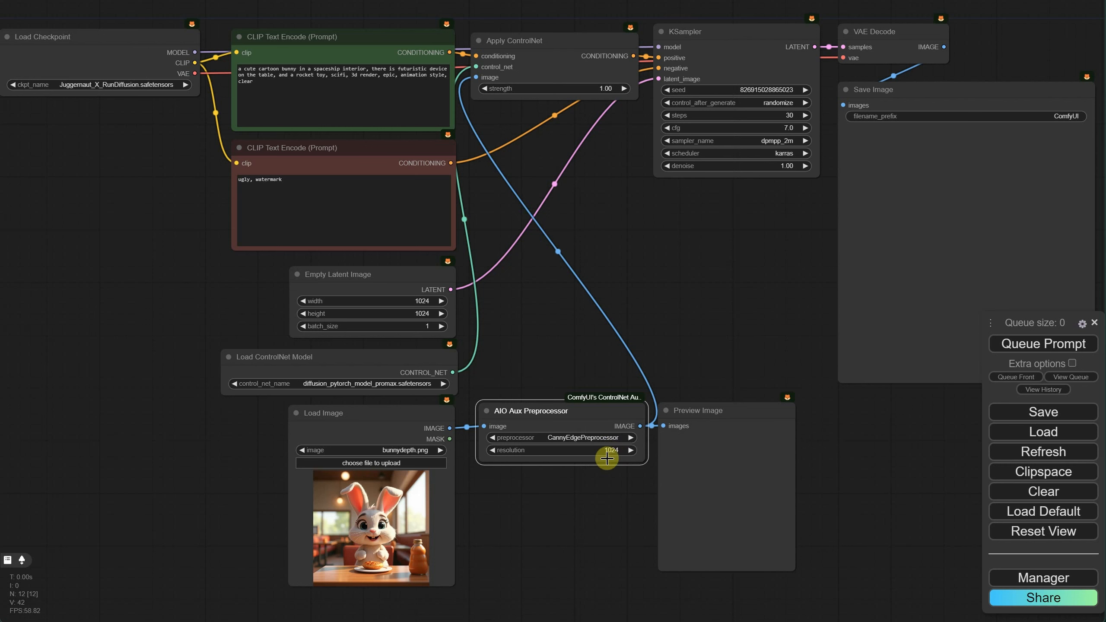
{"action": "left_click", "coordinate": [1026, 346]}
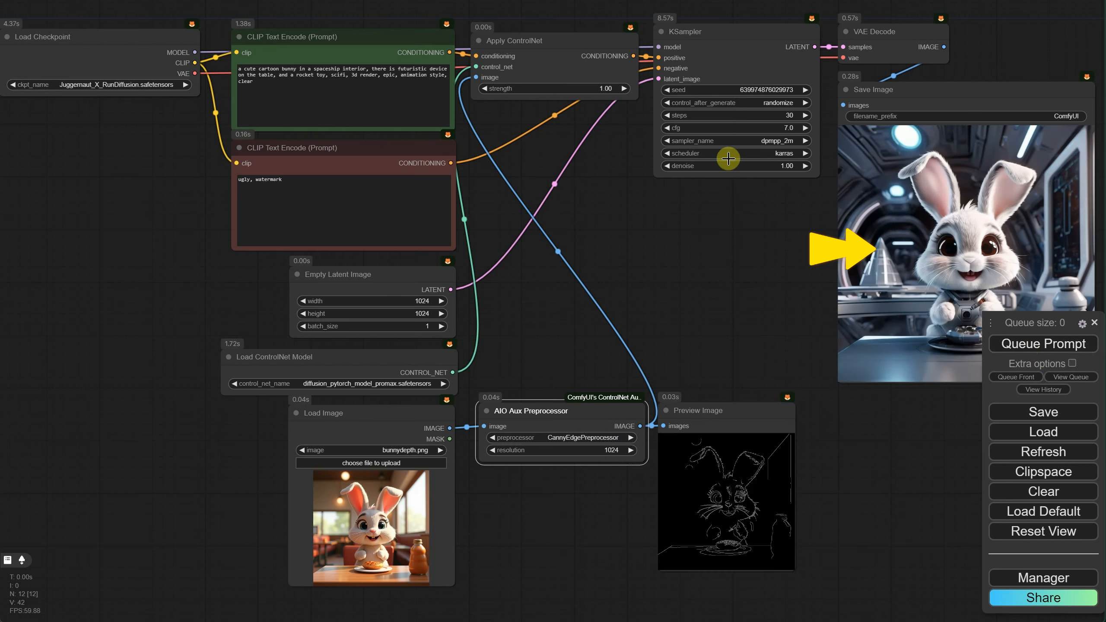
Delete the AIO Aux Preprocessor node from the ControlNet workflow
{"action": "left_click", "coordinate": [760, 368]}
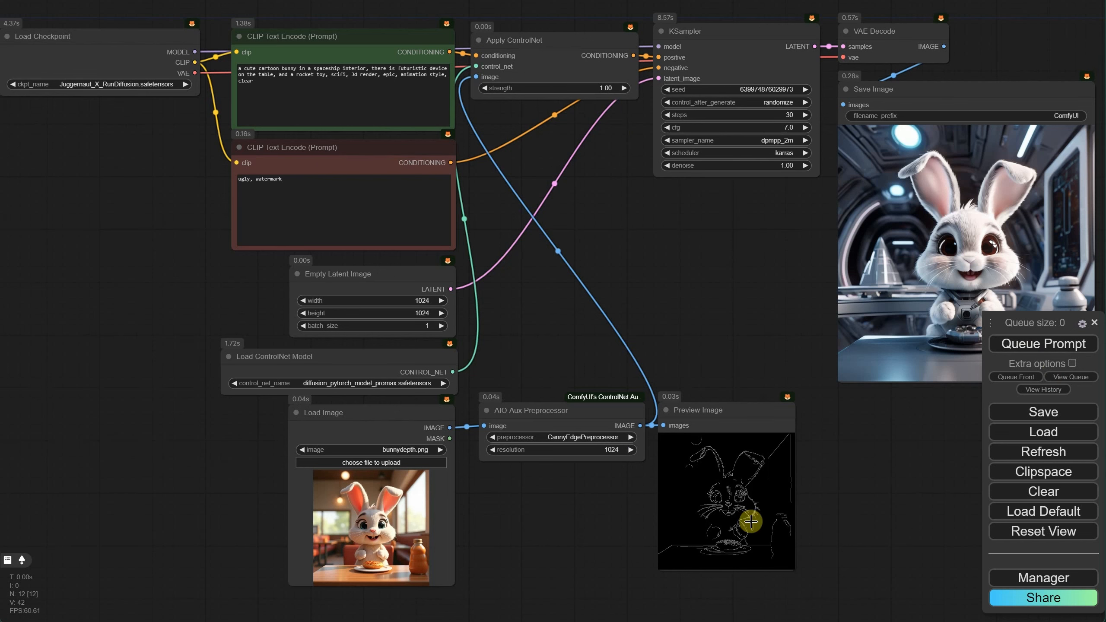
{"action": "left_click", "coordinate": [590, 438]}
{"action": "left_click", "coordinate": [550, 357]}
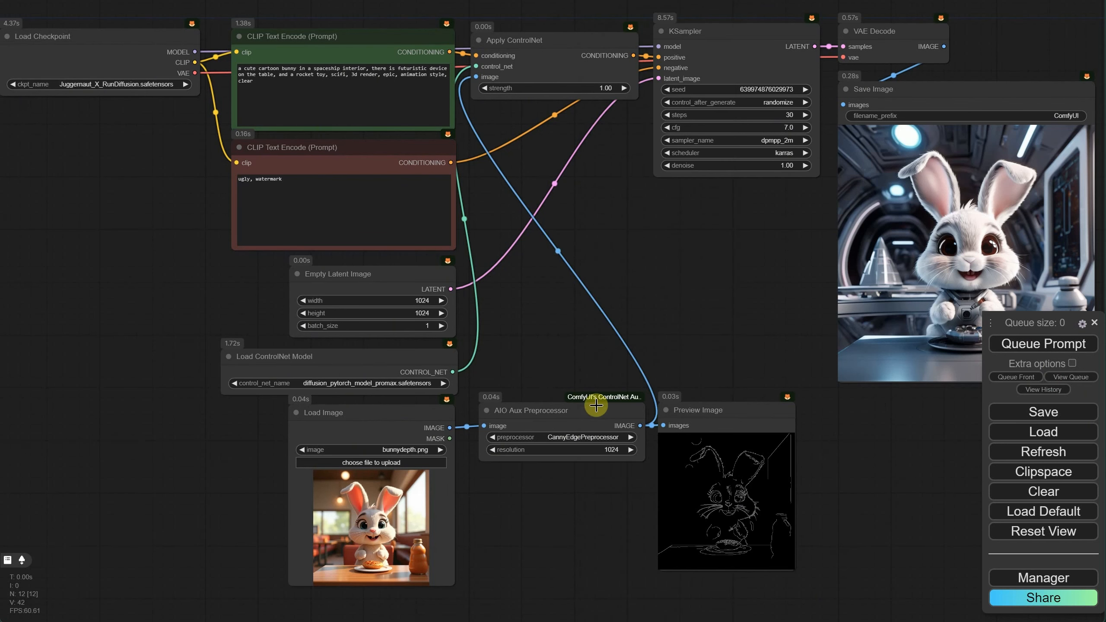
{"action": "left_click", "coordinate": [557, 417]}
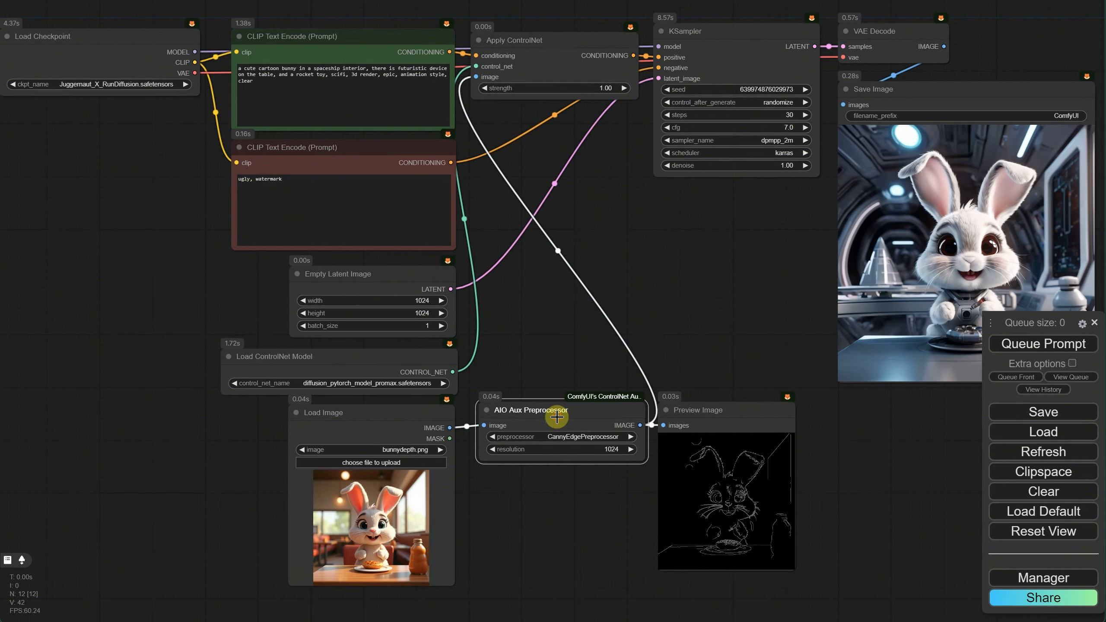
{"action": "key", "text": "Delete"}
{"action": "right_click", "coordinate": [541, 381]}
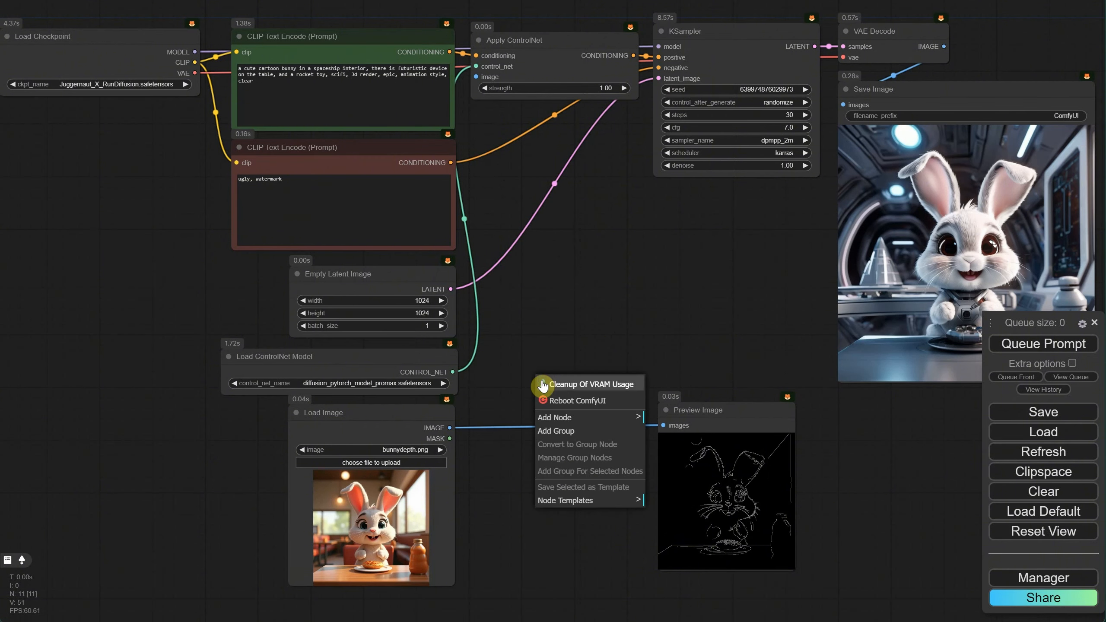
{"action": "left_click", "coordinate": [592, 420]}
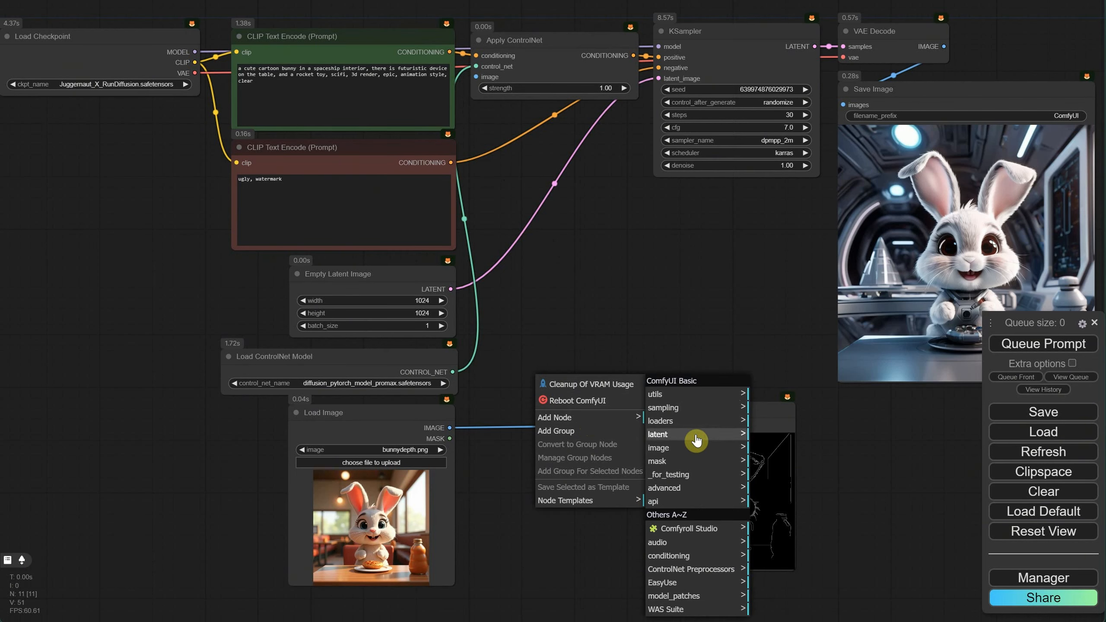
{"action": "left_click", "coordinate": [700, 448]}
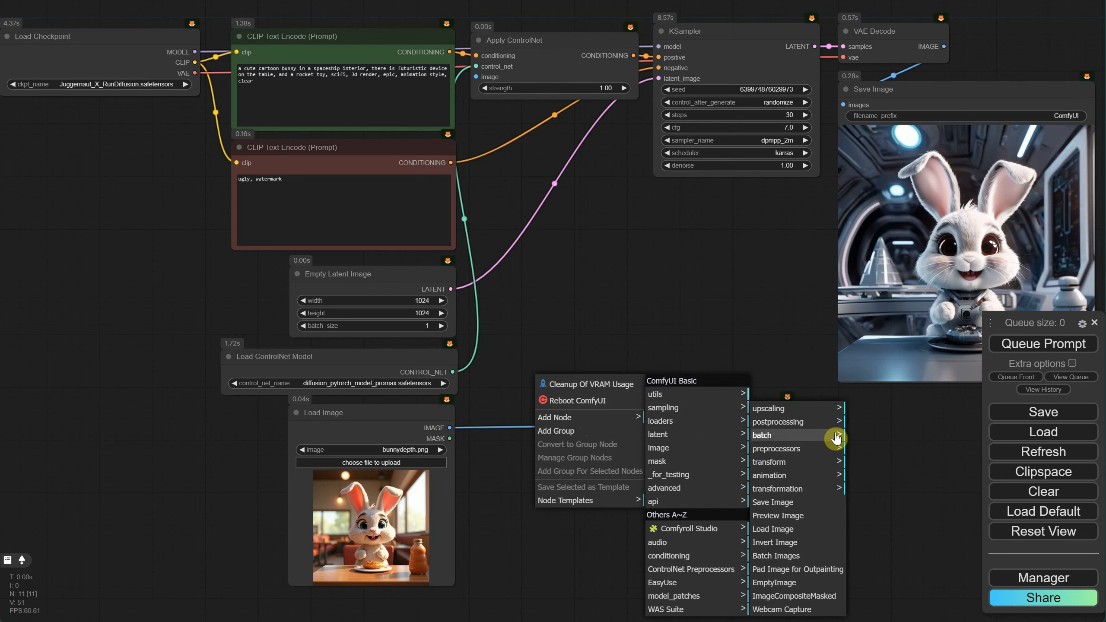
{"action": "left_click", "coordinate": [828, 449]}
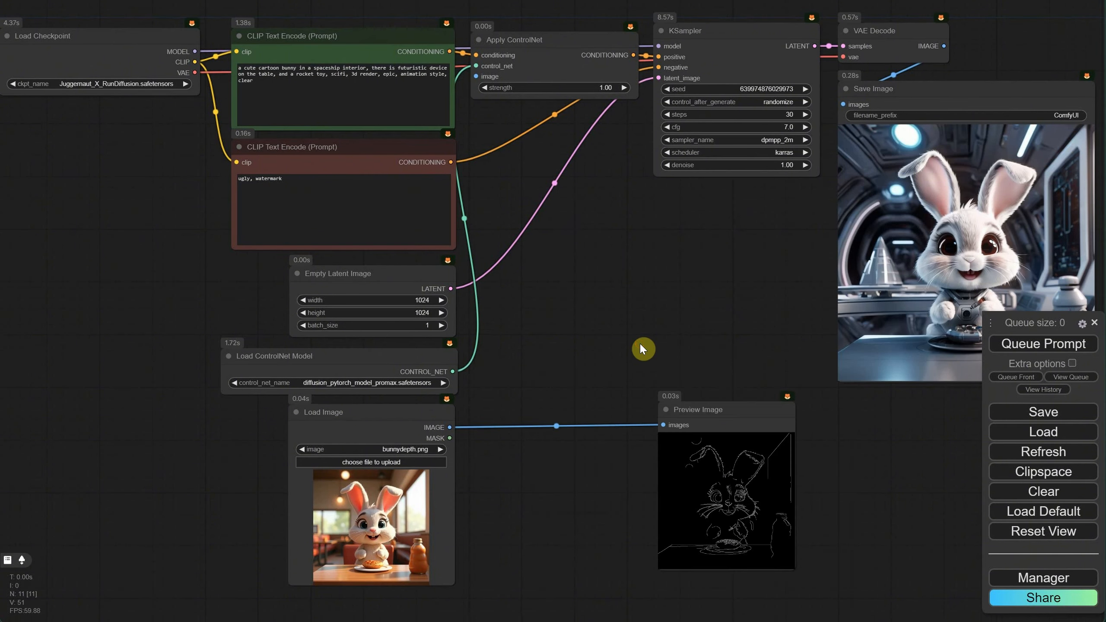
Add the Comfy Core Canny node between Load Image and Preview Image and wire it to both
{"action": "double_click", "coordinate": [642, 346]}
{"action": "type", "text": "canny"}
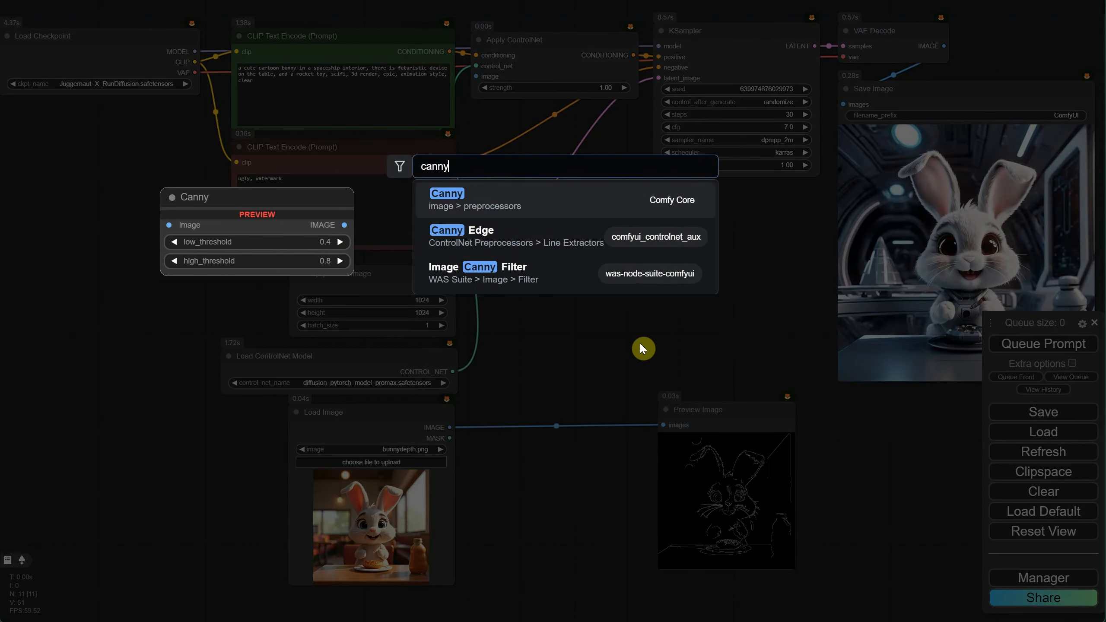
{"action": "left_click", "coordinate": [569, 208]}
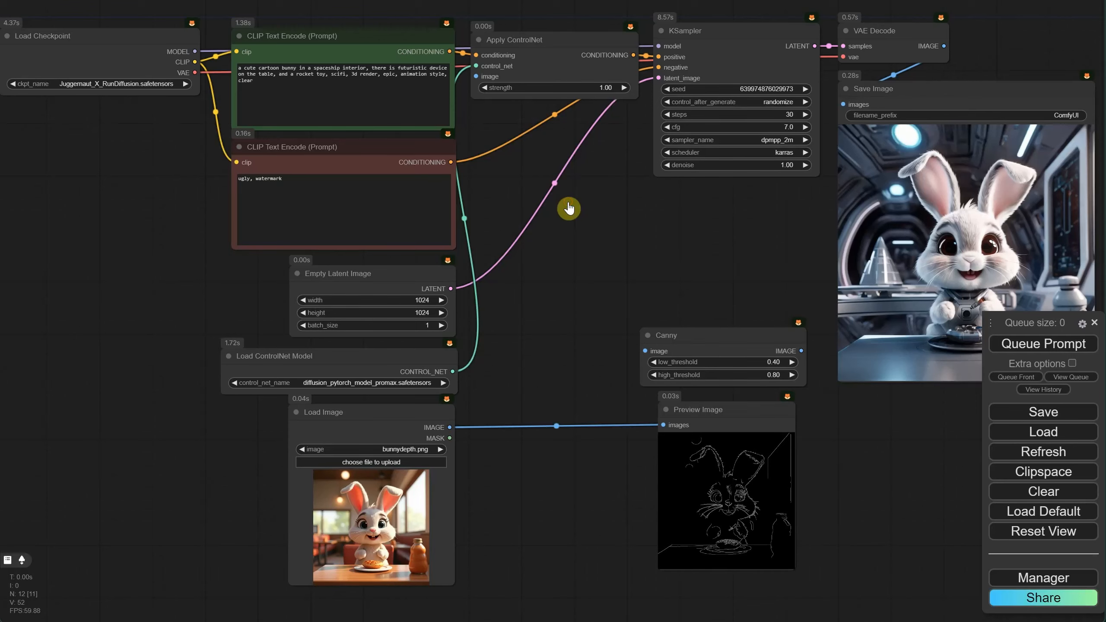
{"action": "left_click_drag", "start_coordinate": [665, 330], "coordinate": [486, 470]}
{"action": "left_click_drag", "start_coordinate": [642, 470], "coordinate": [664, 425]}
{"action": "left_click_drag", "start_coordinate": [569, 456], "coordinate": [563, 420]}
Connect the Canny node's image output to Apply ControlNet's image input and run the workflow
{"action": "left_click", "coordinate": [1002, 344]}
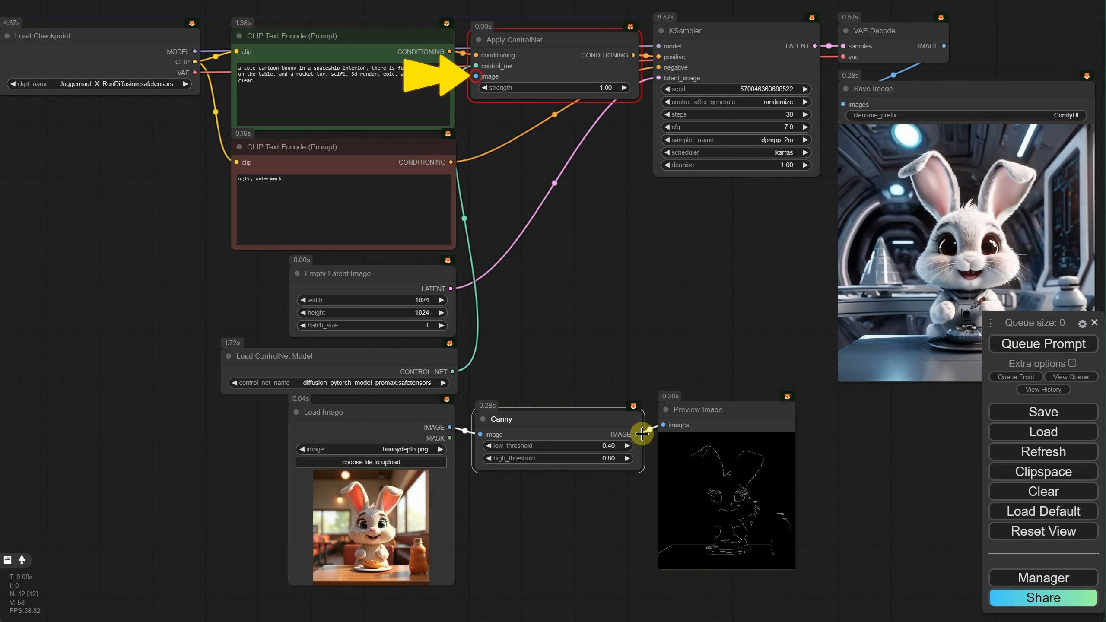
{"action": "left_click_drag", "start_coordinate": [643, 433], "coordinate": [476, 76]}
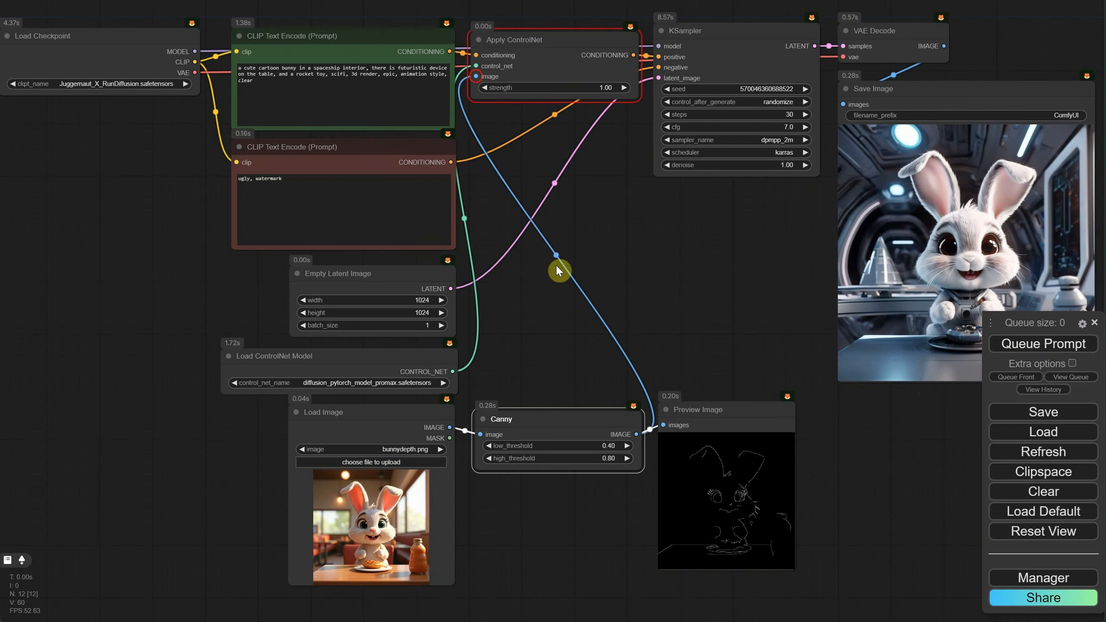
{"action": "left_click", "coordinate": [1015, 345]}
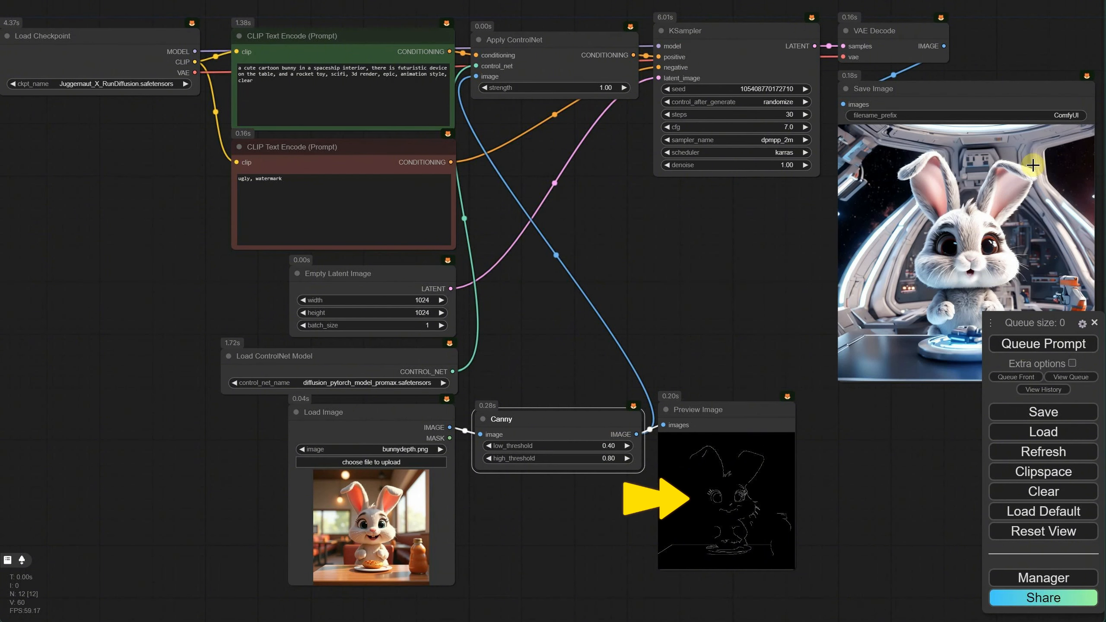
Load "EP06 Basic SDXL TXT2IMG with STYLES Workflow.json" and dismiss the missing node types warning
{"action": "left_click", "coordinate": [1020, 431]}
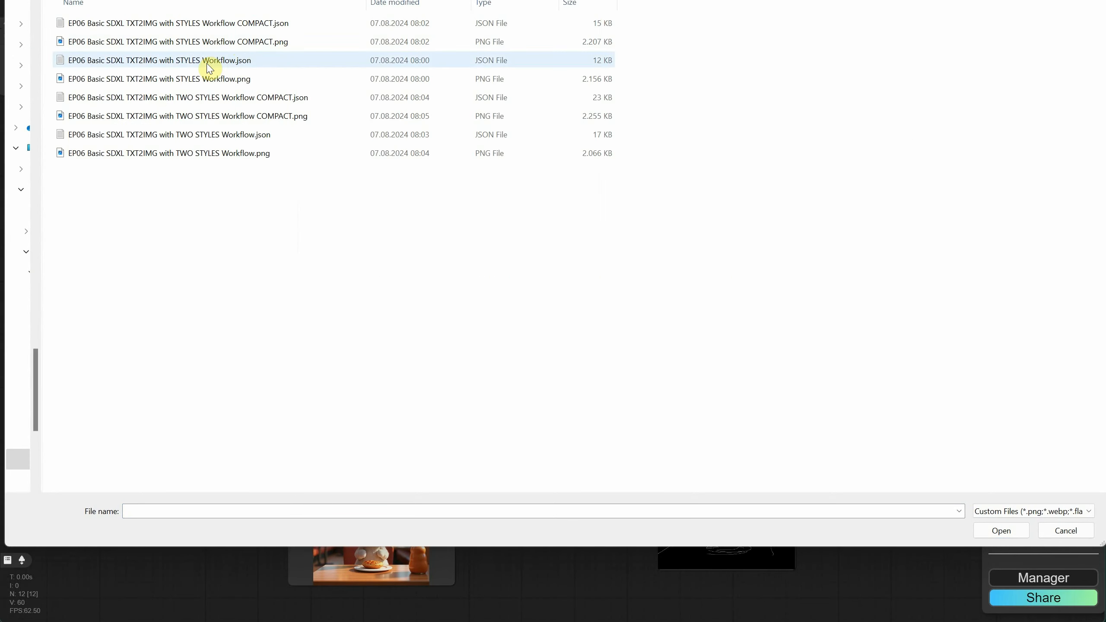
{"action": "double_click", "coordinate": [209, 61]}
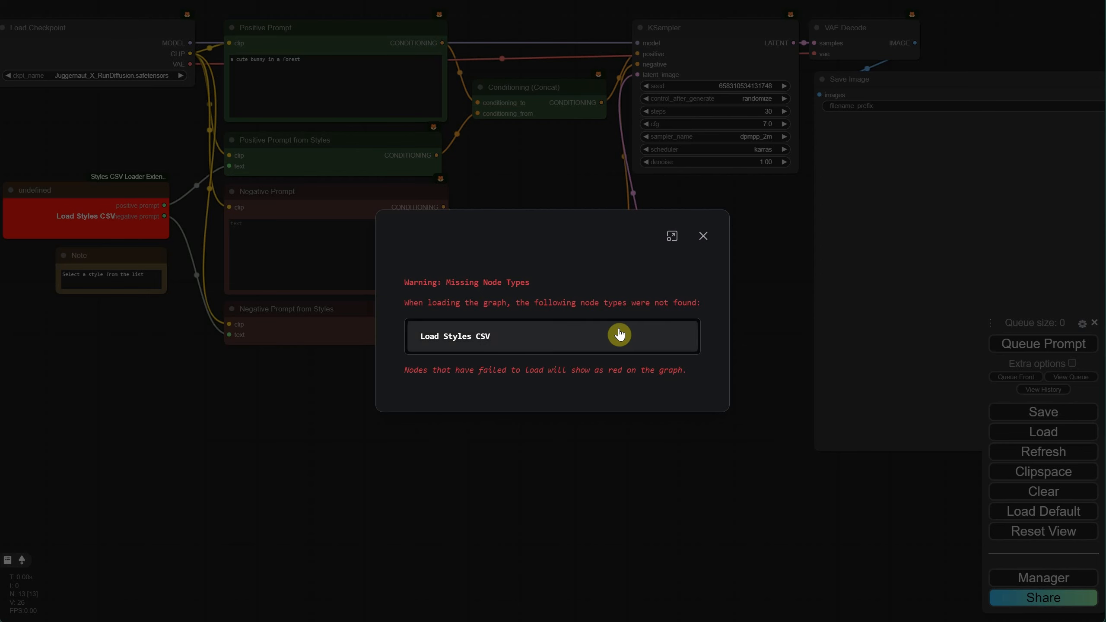
{"action": "left_click", "coordinate": [704, 241]}
{"action": "left_click_drag", "start_coordinate": [135, 370], "coordinate": [255, 425]}
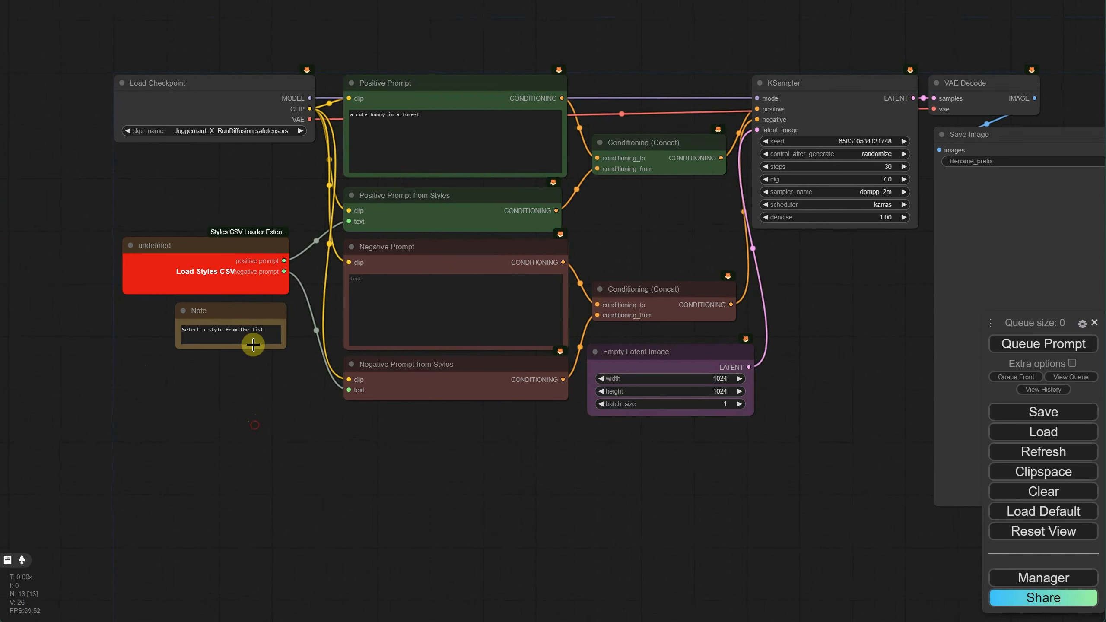
Look up the workflow's missing custom nodes and read the Styles CSV Loader Extension's installation notes on GitHub, then close the manager
{"action": "left_click", "coordinate": [1041, 578]}
{"action": "left_click", "coordinate": [545, 217]}
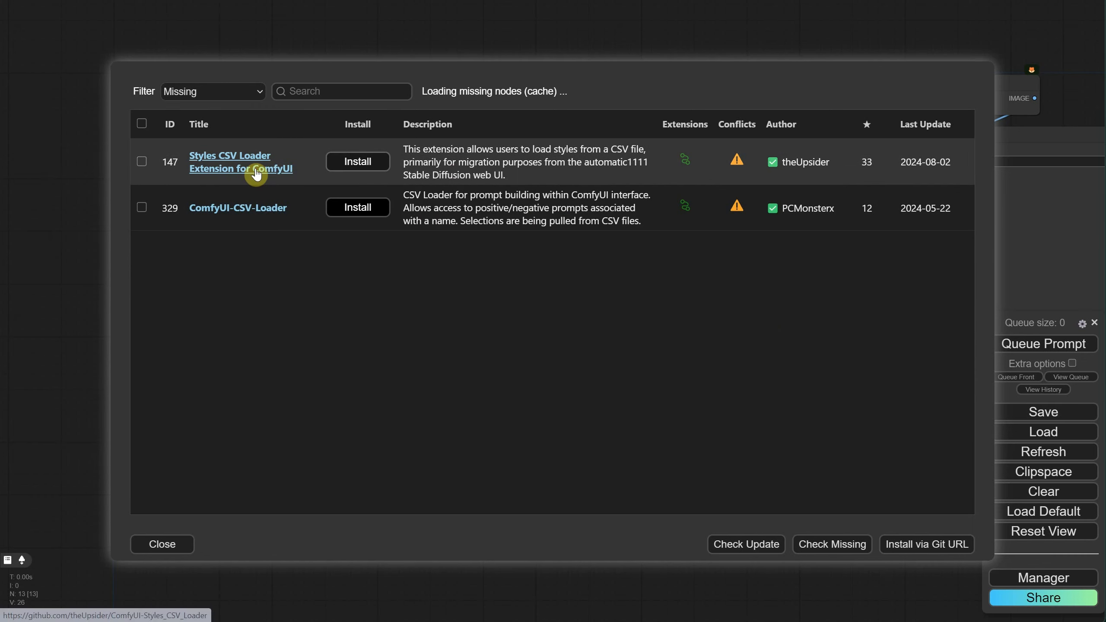
{"action": "left_click", "coordinate": [256, 173]}
{"action": "scroll", "coordinate": [488, 244], "scroll_direction": "down", "scroll_amount": 8}
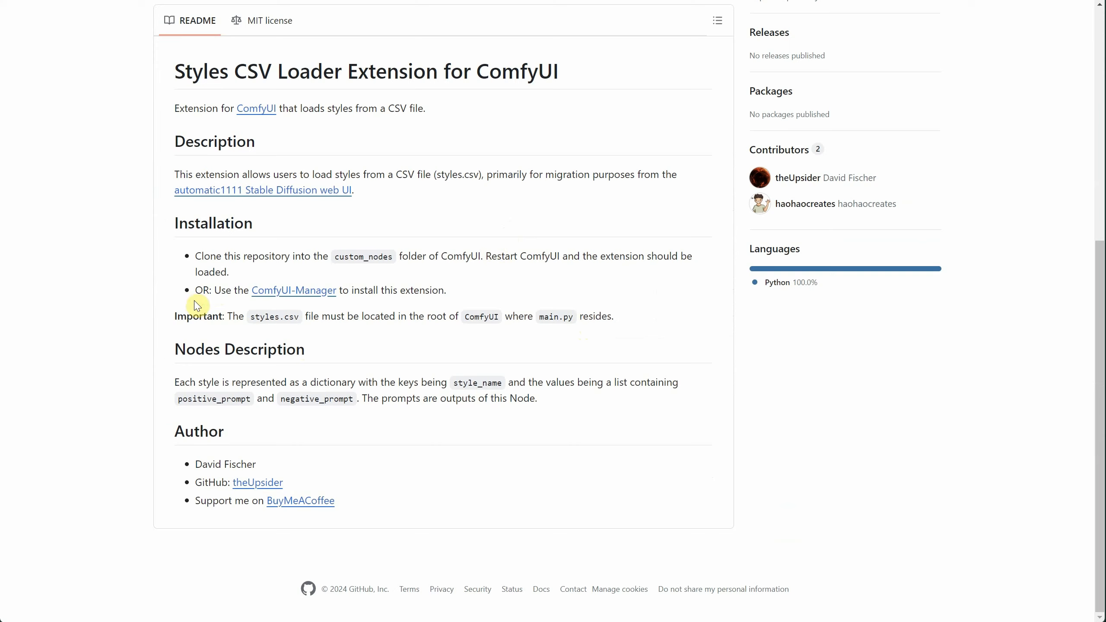
{"action": "left_click_drag", "start_coordinate": [224, 316], "coordinate": [575, 316]}
{"action": "left_click", "coordinate": [701, 330]}
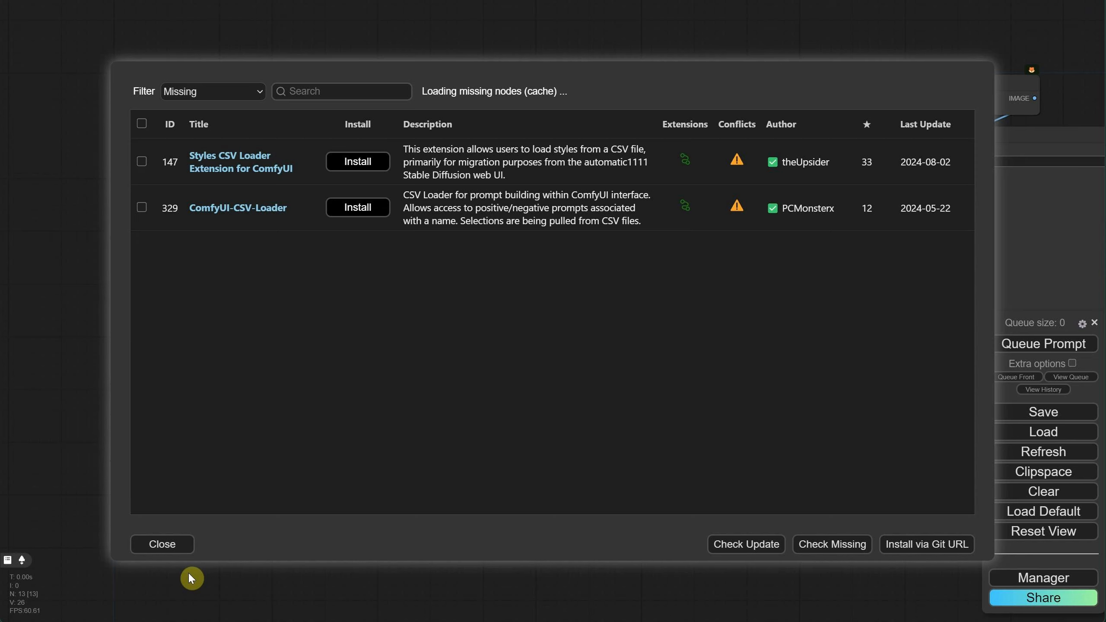
{"action": "left_click", "coordinate": [170, 550]}
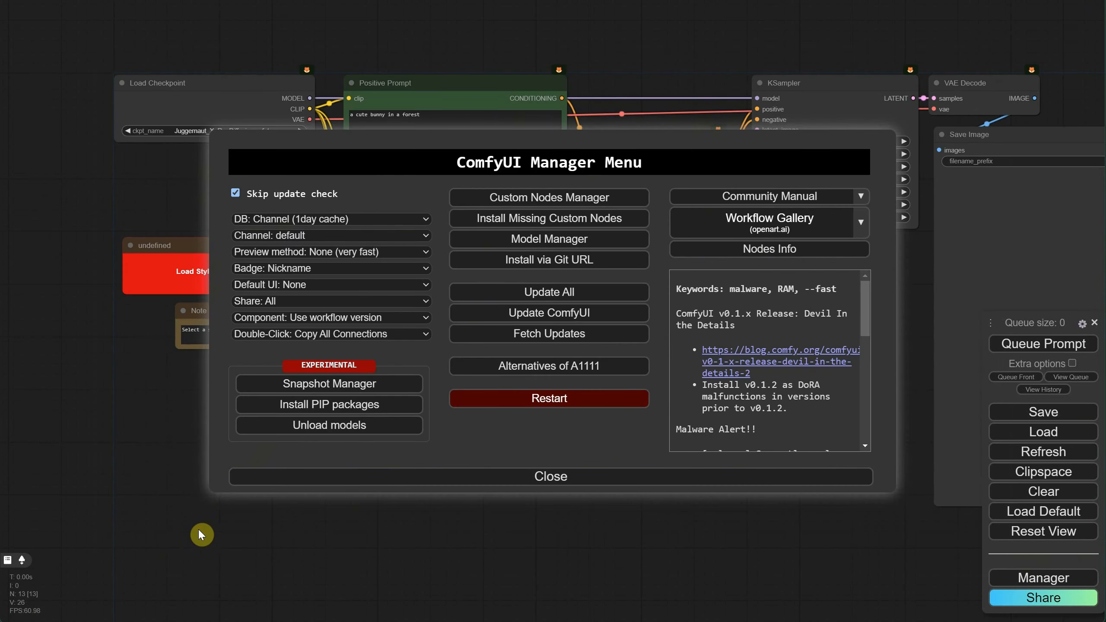
{"action": "left_click", "coordinate": [574, 479]}
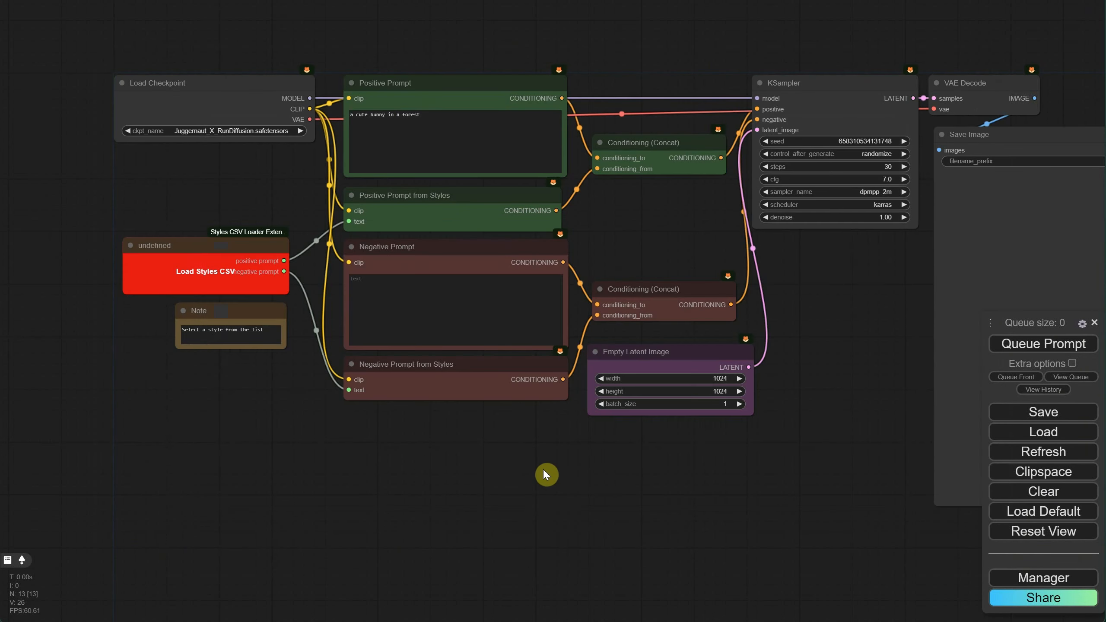
Replace the missing Load Styles CSV node with a Prompt Multiple Styles Selector node placed below Load Checkpoint
{"action": "left_click", "coordinate": [193, 246]}
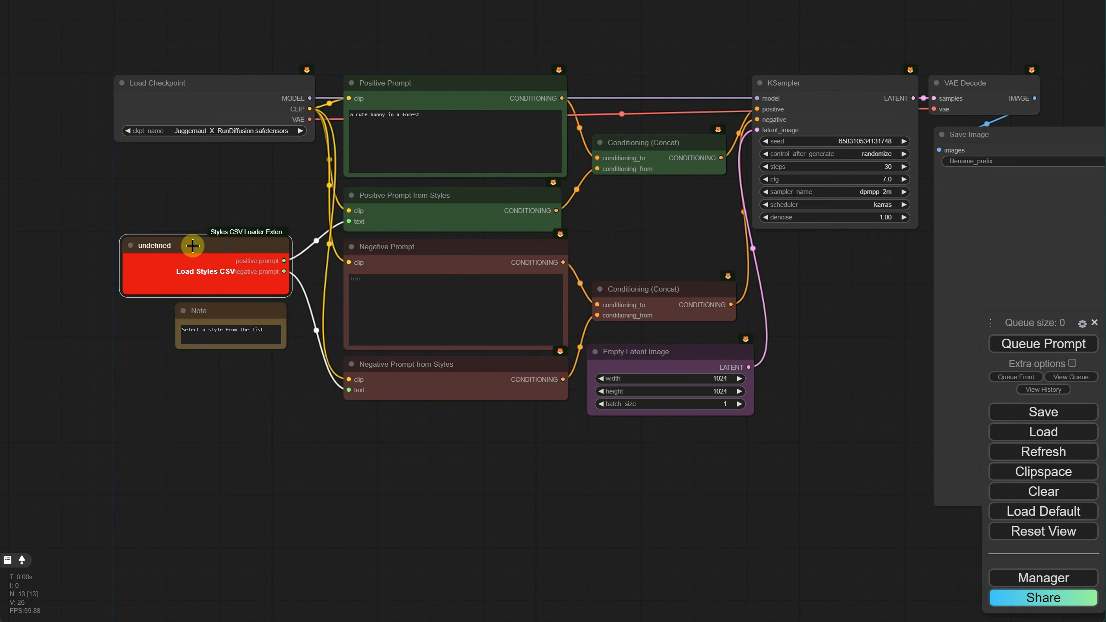
{"action": "key", "text": "Delete"}
{"action": "double_click", "coordinate": [184, 236]}
{"action": "type", "text": "m"}
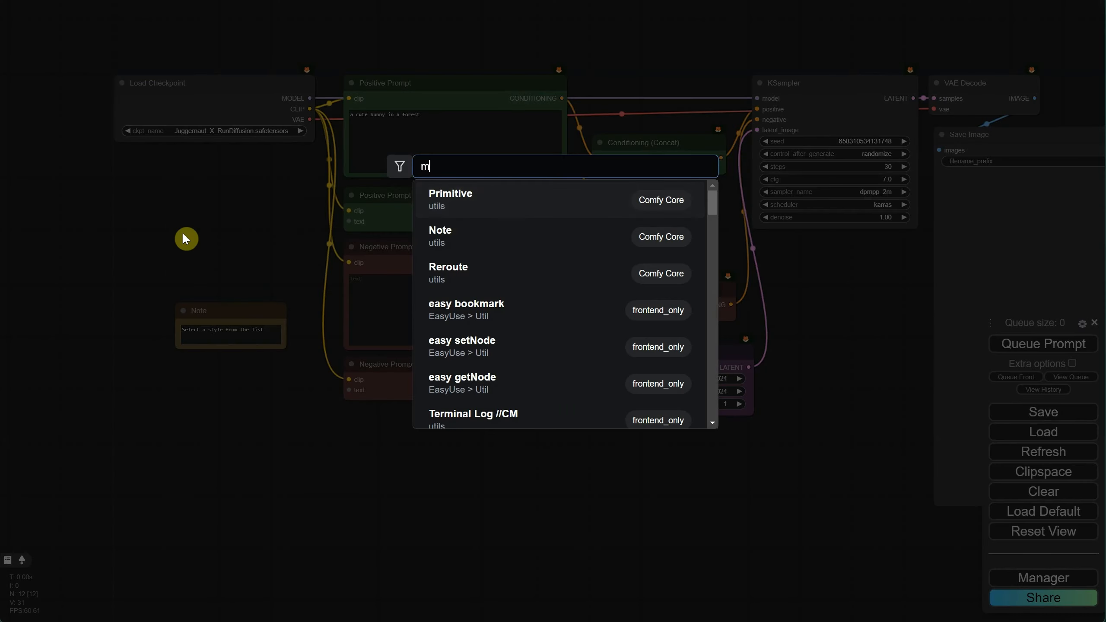
{"action": "type", "text": "ulti sty"}
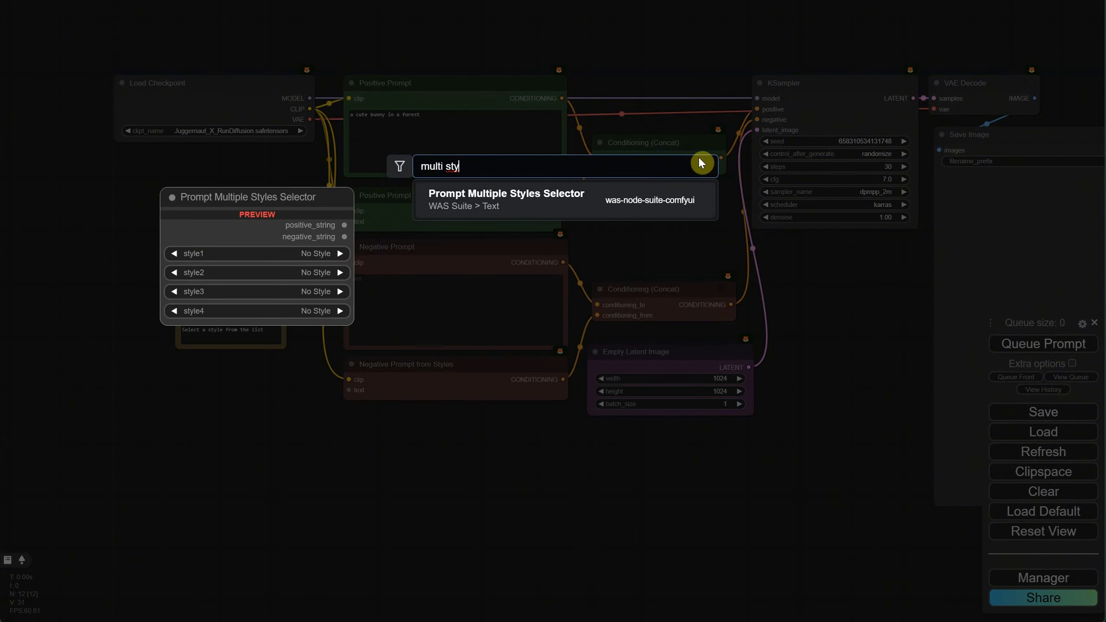
{"action": "left_click", "coordinate": [551, 205]}
{"action": "left_click_drag", "start_coordinate": [269, 233], "coordinate": [198, 190]}
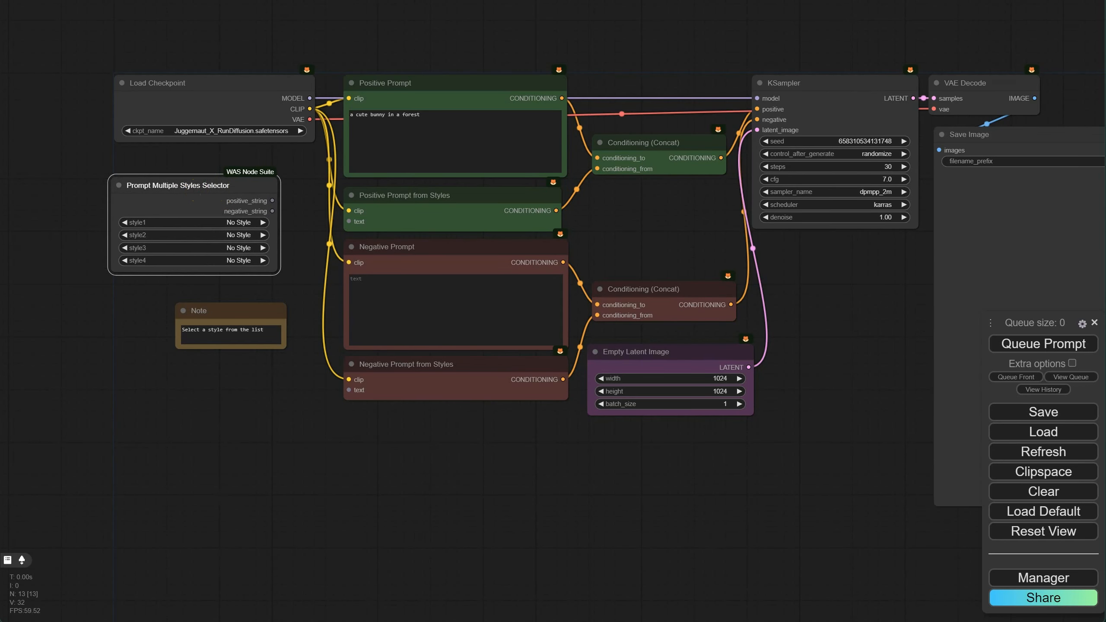
Wire the selector's positive and negative strings to the text inputs of the Positive and Negative Prompt from Styles nodes and run the workflow
{"action": "left_click_drag", "start_coordinate": [270, 201], "coordinate": [349, 222]}
{"action": "left_click_drag", "start_coordinate": [272, 211], "coordinate": [349, 390]}
{"action": "left_click", "coordinate": [1044, 343]}
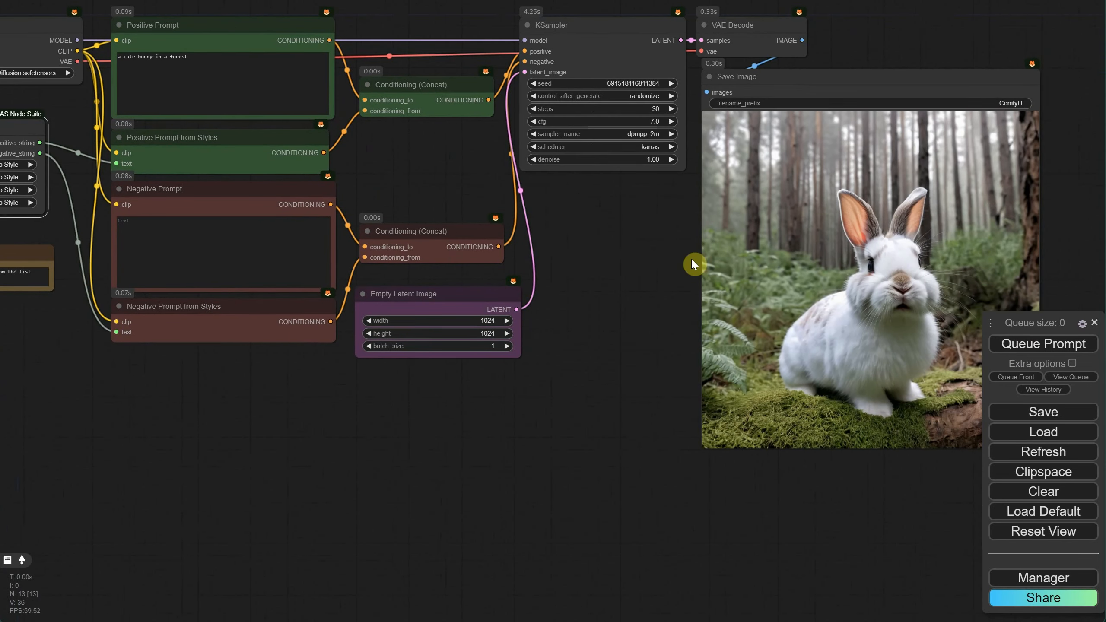
Set the selector's style1 to "3D | Character > Cartoon Cute" and run the workflow
{"action": "left_click_drag", "start_coordinate": [637, 245], "coordinate": [765, 267]}
{"action": "left_click", "coordinate": [127, 187]}
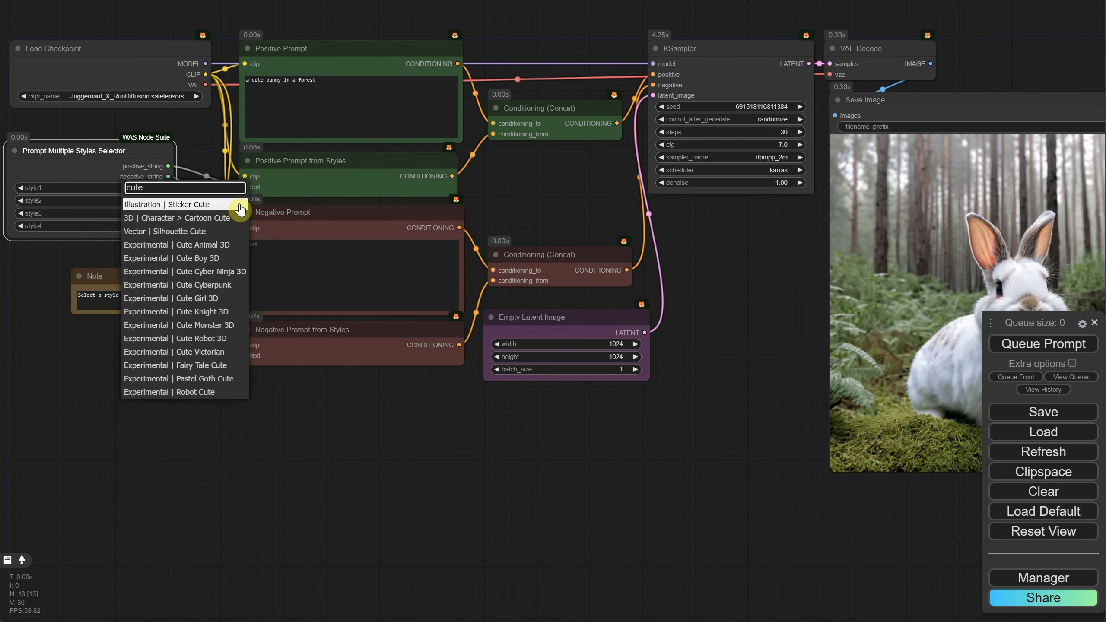
{"action": "left_click", "coordinate": [154, 214]}
{"action": "left_click", "coordinate": [1007, 344]}
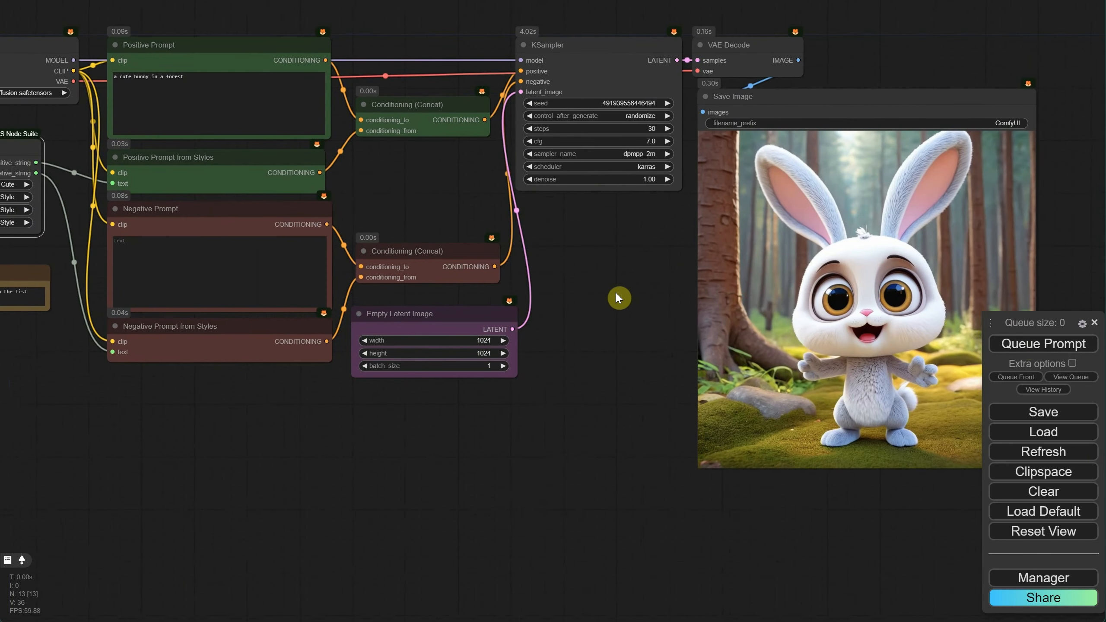
{"action": "left_click_drag", "start_coordinate": [616, 295], "coordinate": [710, 315]}
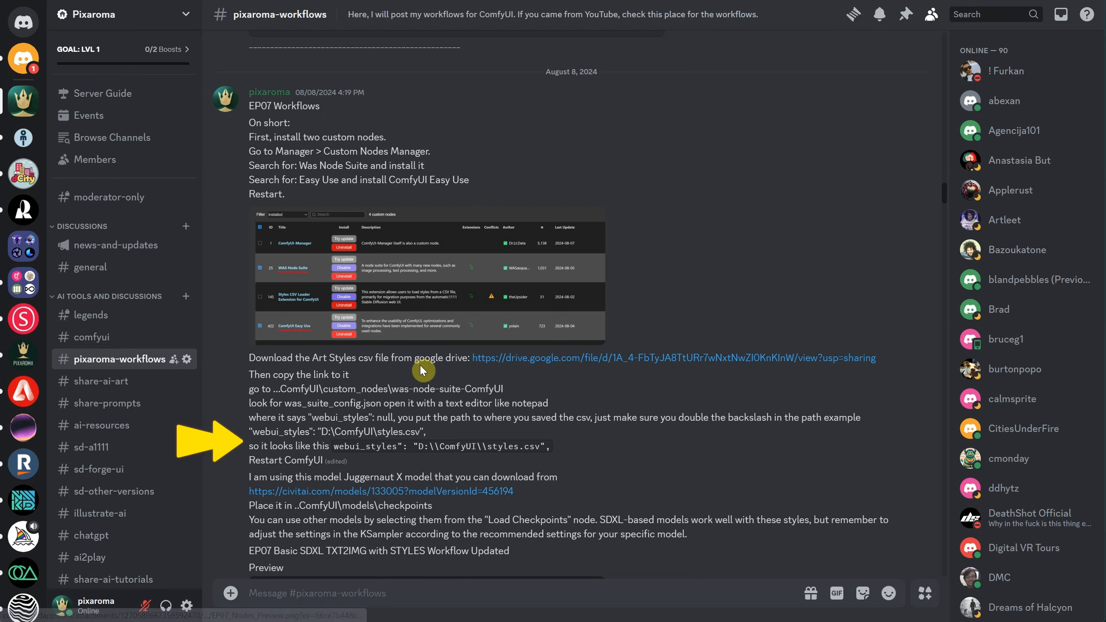
Read the EP07 styles setup instructions in Discord's pixaroma-workflows channel
{"action": "scroll", "coordinate": [422, 370], "scroll_direction": "down", "scroll_amount": 3}
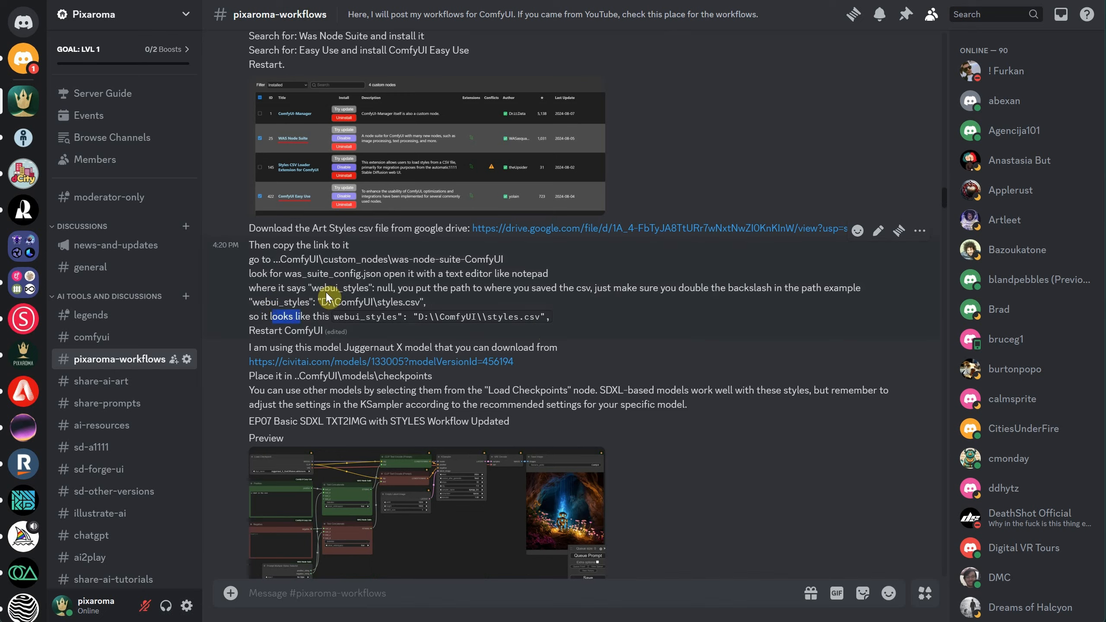
{"action": "scroll", "coordinate": [443, 401], "scroll_direction": "down", "scroll_amount": 2}
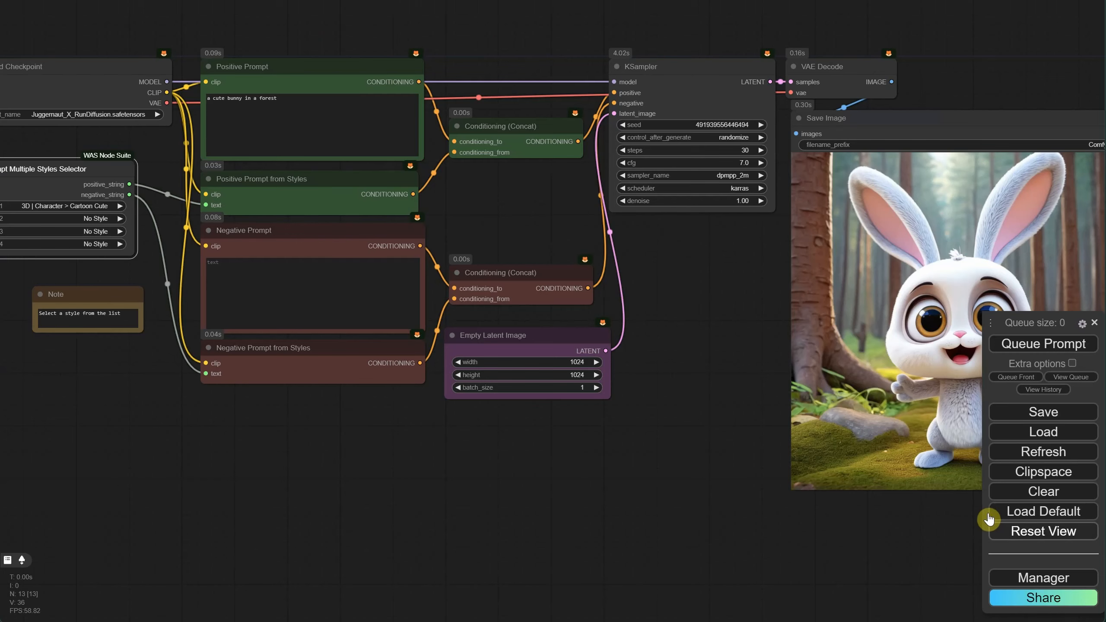
Open ComfyUI's Custom Nodes Manager, filter it to Installed, and review the listed custom nodes
{"action": "left_click", "coordinate": [1010, 578]}
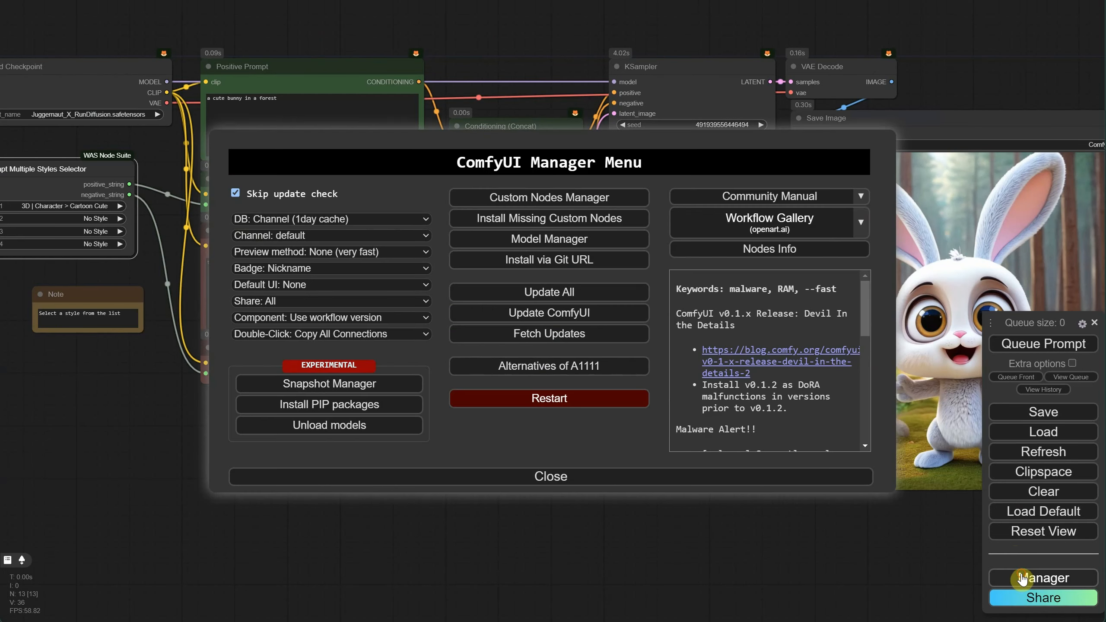
{"action": "left_click", "coordinate": [551, 200]}
{"action": "left_click", "coordinate": [244, 92]}
{"action": "left_click", "coordinate": [219, 126]}
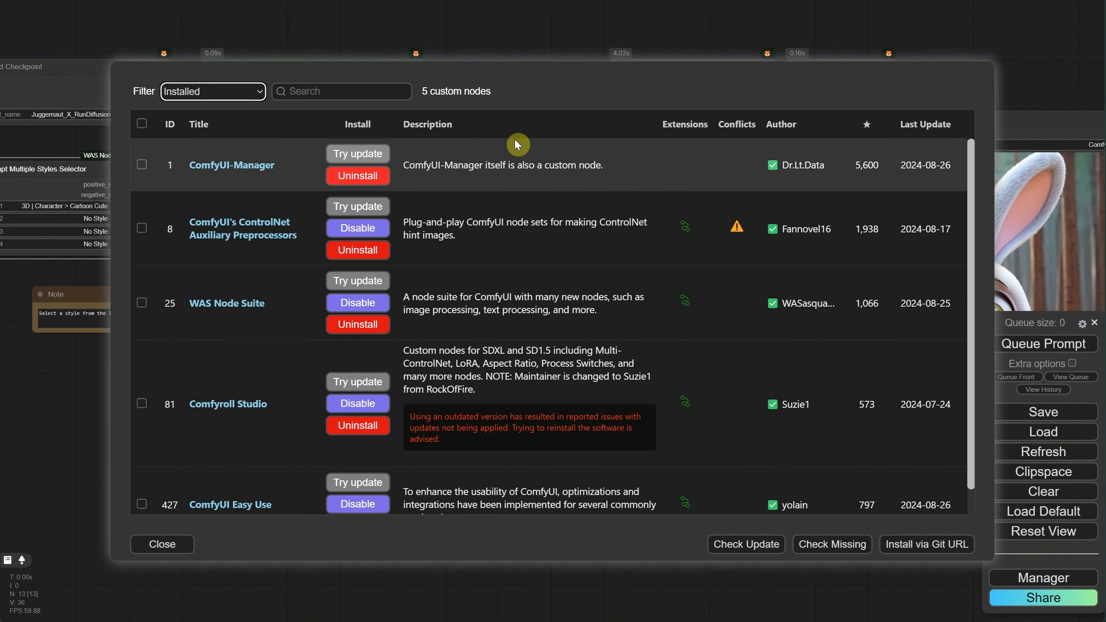
{"action": "scroll", "coordinate": [501, 140], "scroll_direction": "down", "scroll_amount": 1}
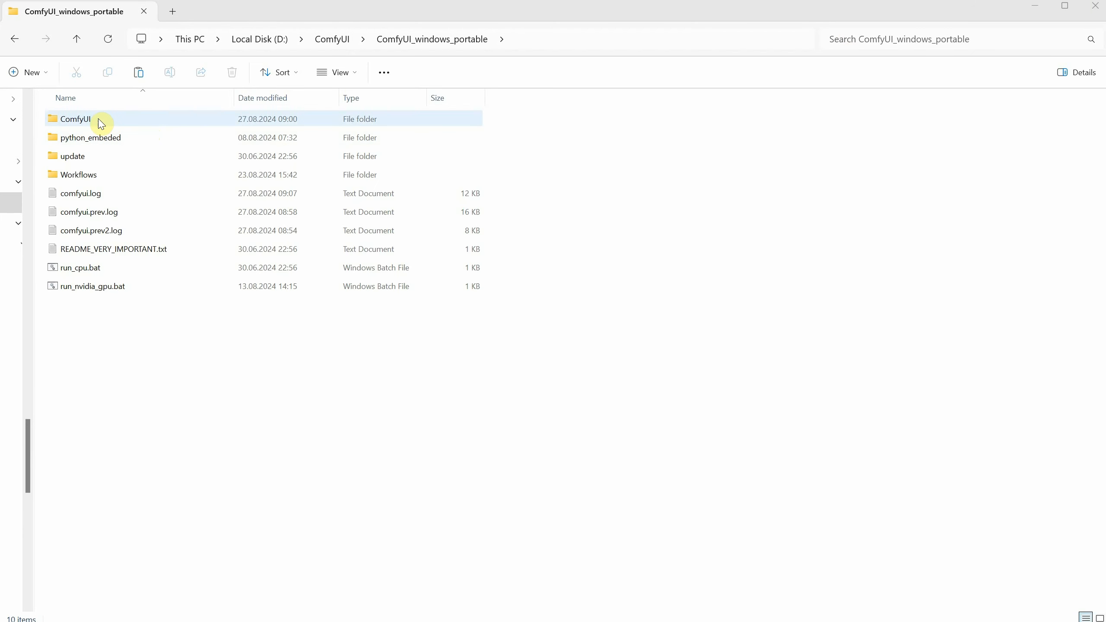
Open the custom_nodes folder inside ComfyUI_windows_portable's ComfyUI folder in File Explorer
{"action": "double_click", "coordinate": [100, 125]}
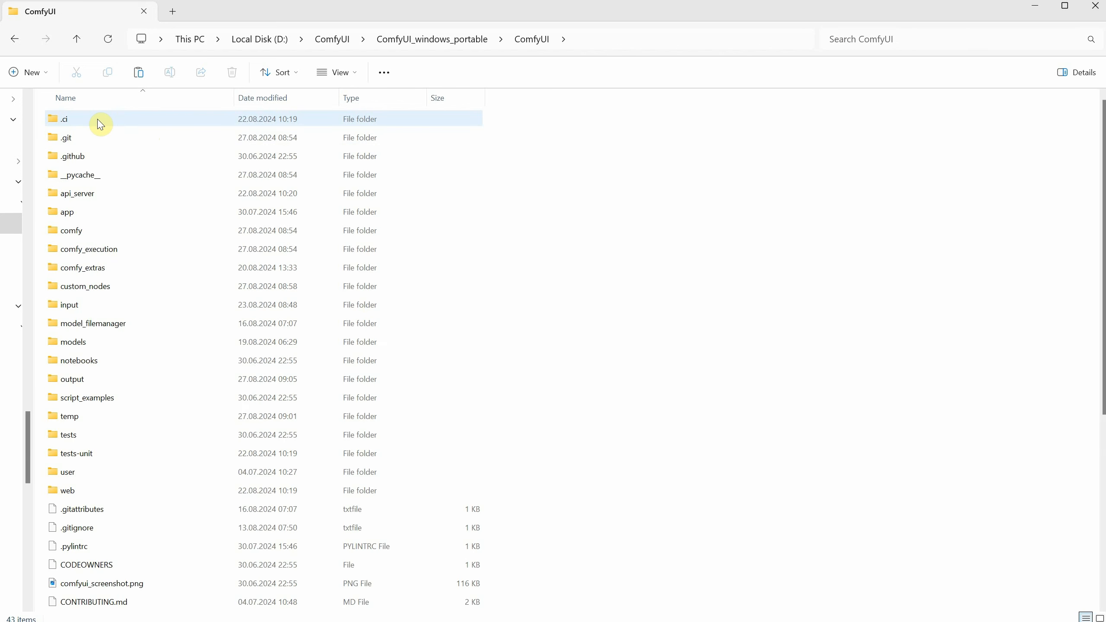
{"action": "double_click", "coordinate": [96, 290]}
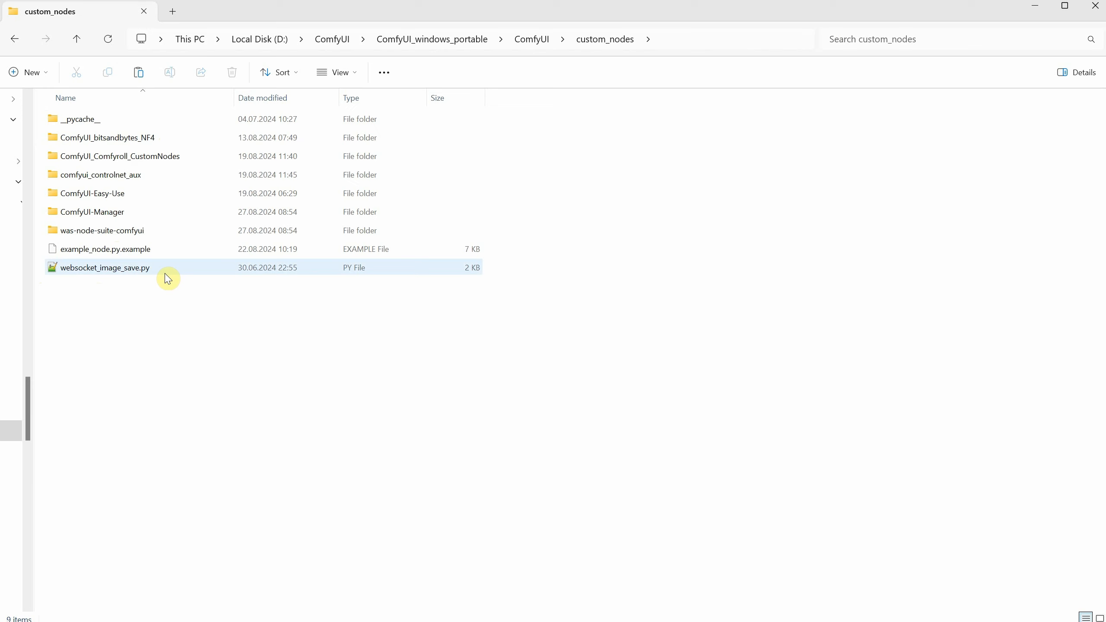
Compare the folders in custom_nodes with the Installed list in the Custom Nodes Manager to find unlisted nodes
{"action": "left_click", "coordinate": [100, 230]}
{"action": "left_click", "coordinate": [101, 213]}
{"action": "left_click", "coordinate": [98, 194]}
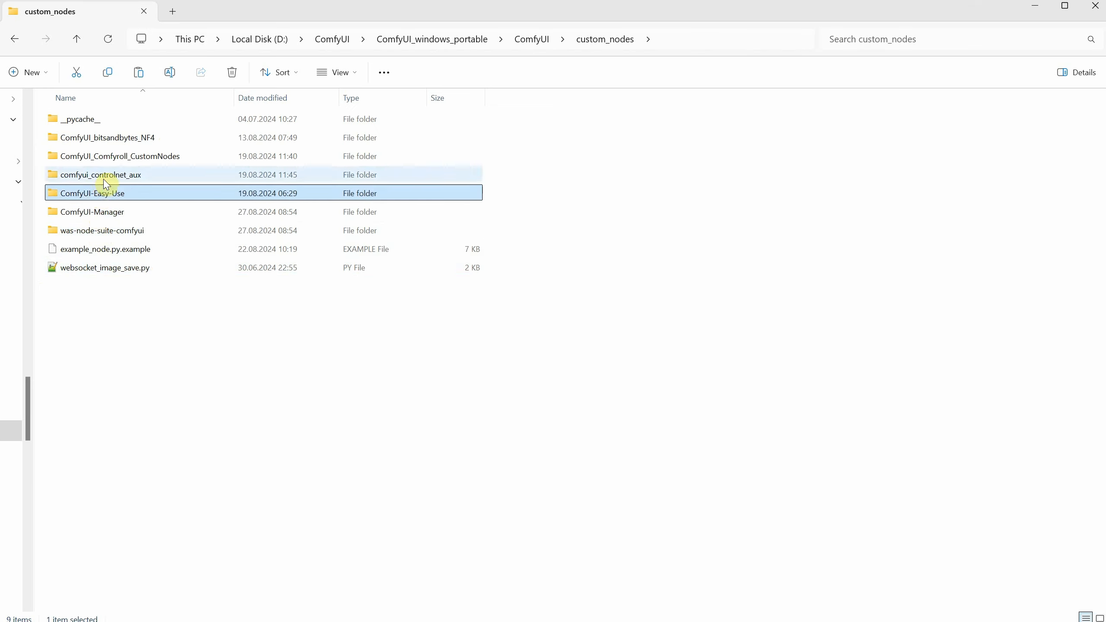
{"action": "left_click", "coordinate": [107, 175]}
{"action": "left_click", "coordinate": [115, 159]}
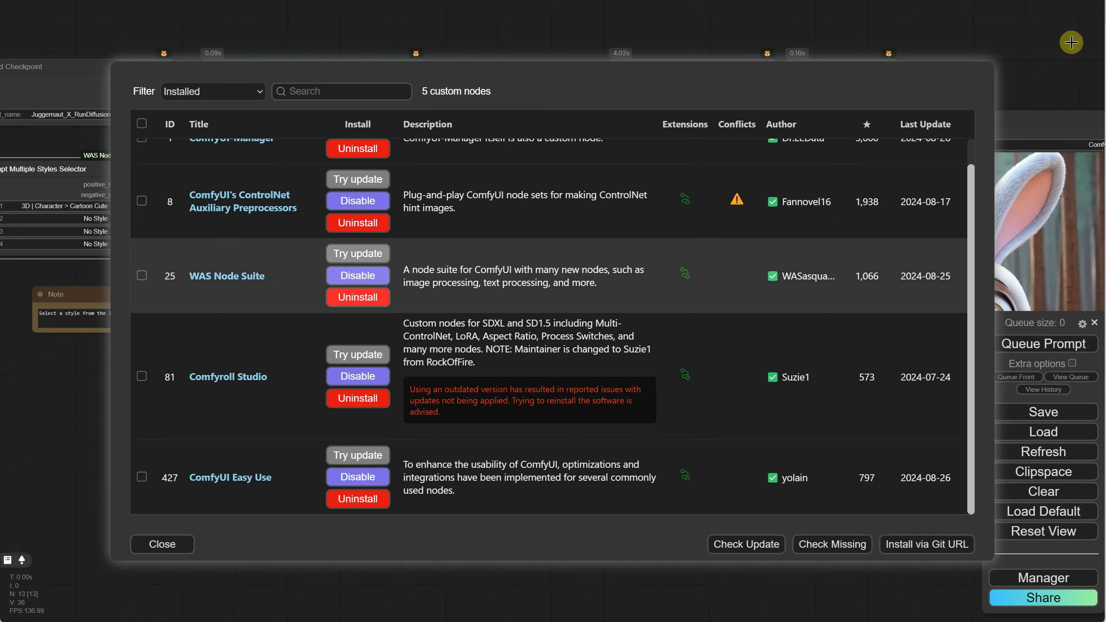
{"action": "scroll", "coordinate": [311, 252], "scroll_direction": "up", "scroll_amount": 1}
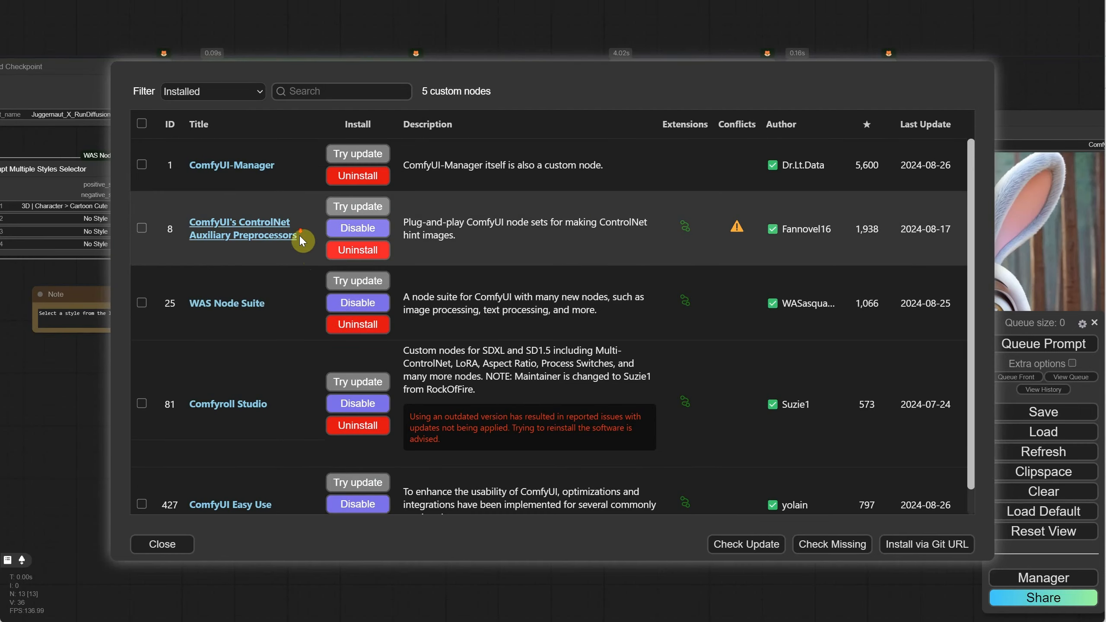
{"action": "scroll", "coordinate": [296, 238], "scroll_direction": "down", "scroll_amount": 1}
{"action": "scroll", "coordinate": [296, 341], "scroll_direction": "up", "scroll_amount": 1}
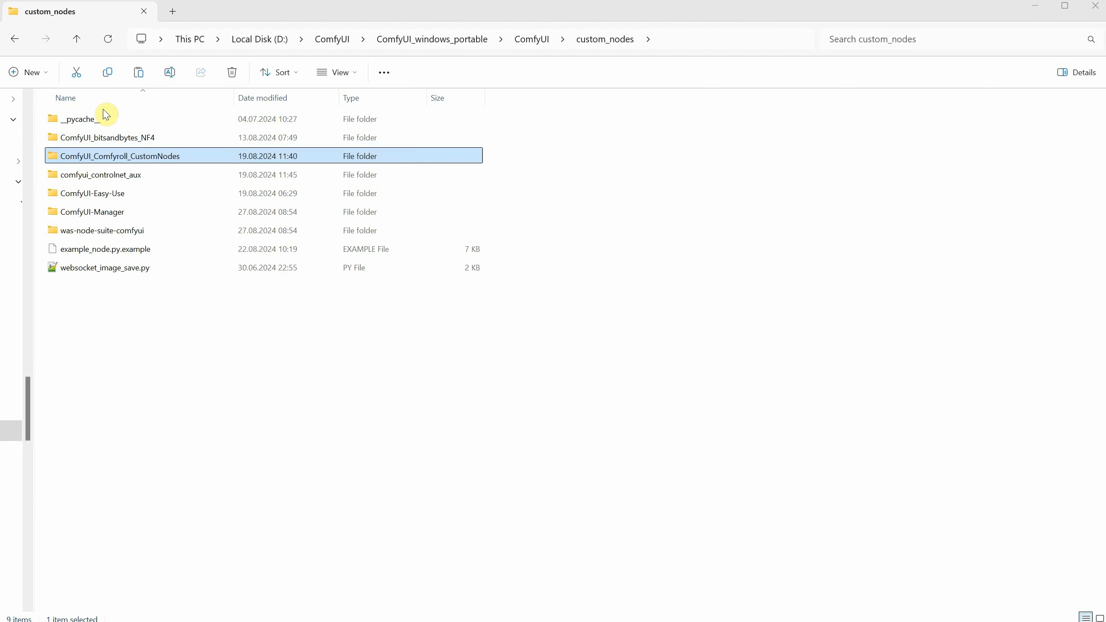
Check the ComfyUI_bitsandbytes_NF4 folder's GitHub repository and read the deprecation note in its README
{"action": "left_click", "coordinate": [100, 139]}
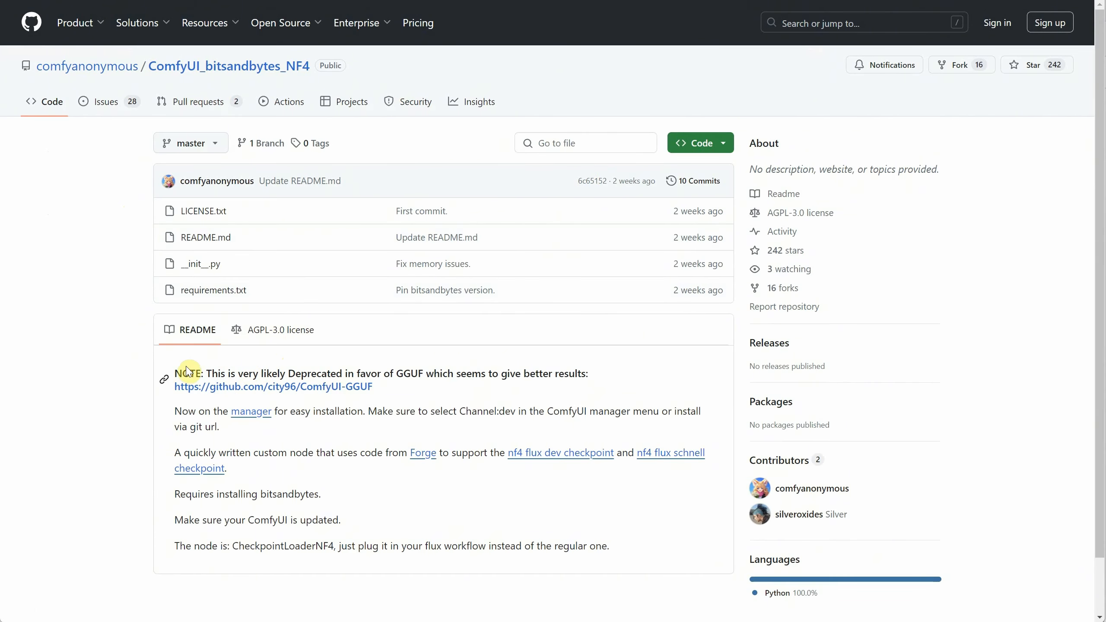
{"action": "left_click_drag", "start_coordinate": [207, 373], "coordinate": [621, 379]}
{"action": "left_click", "coordinate": [630, 383]}
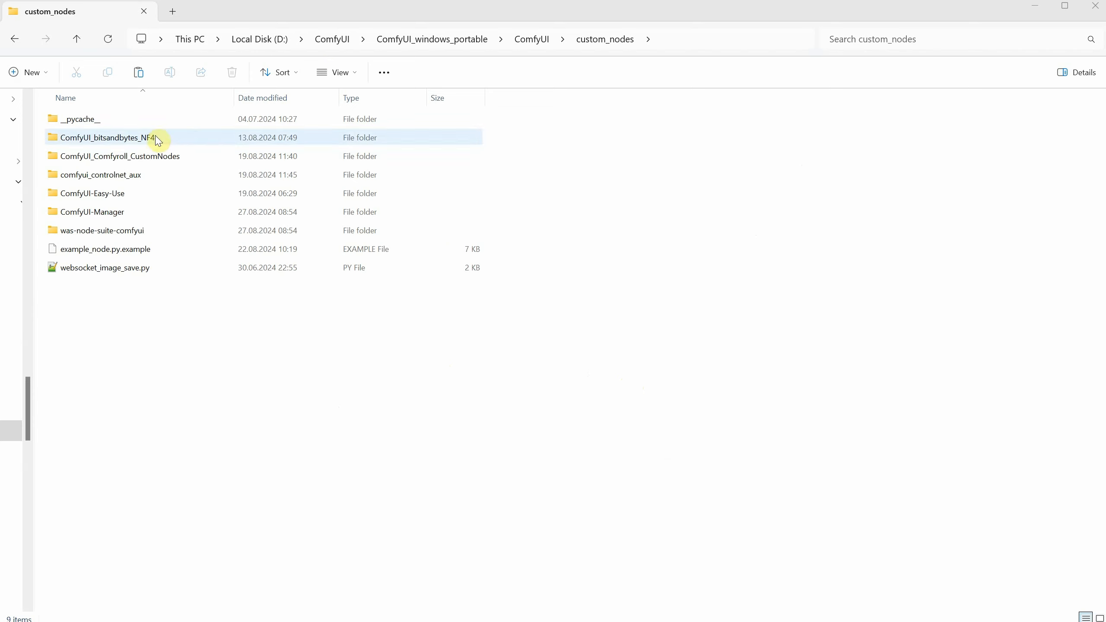
Delete the ComfyUI_bitsandbytes_NF4 folder from custom_nodes in File Explorer
{"action": "left_click", "coordinate": [113, 143]}
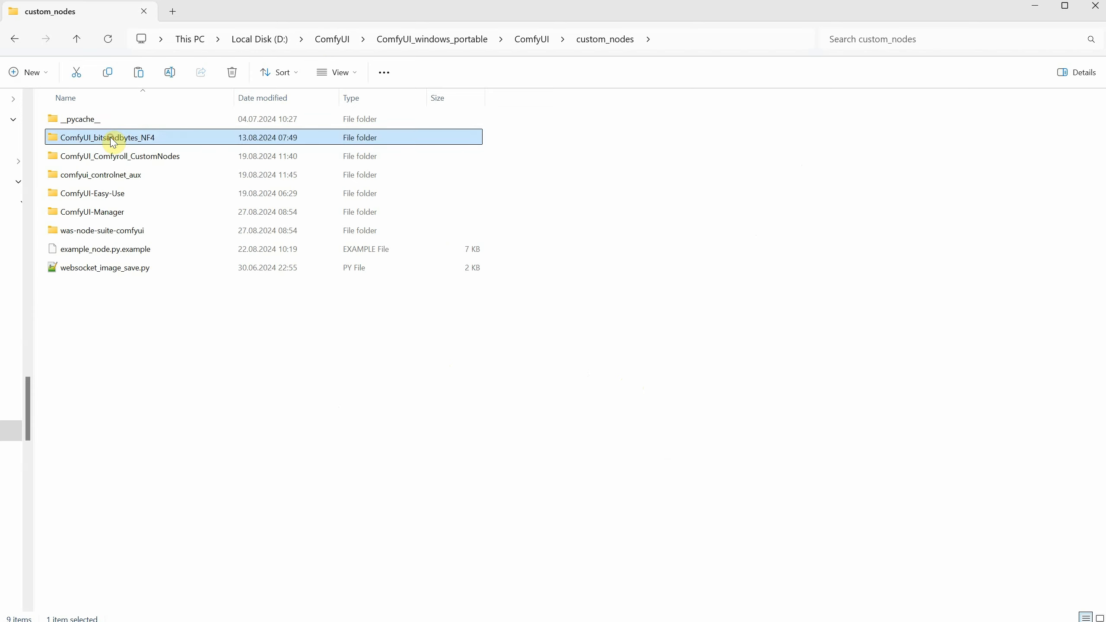
{"action": "right_click", "coordinate": [113, 142]}
{"action": "left_click", "coordinate": [167, 584]}
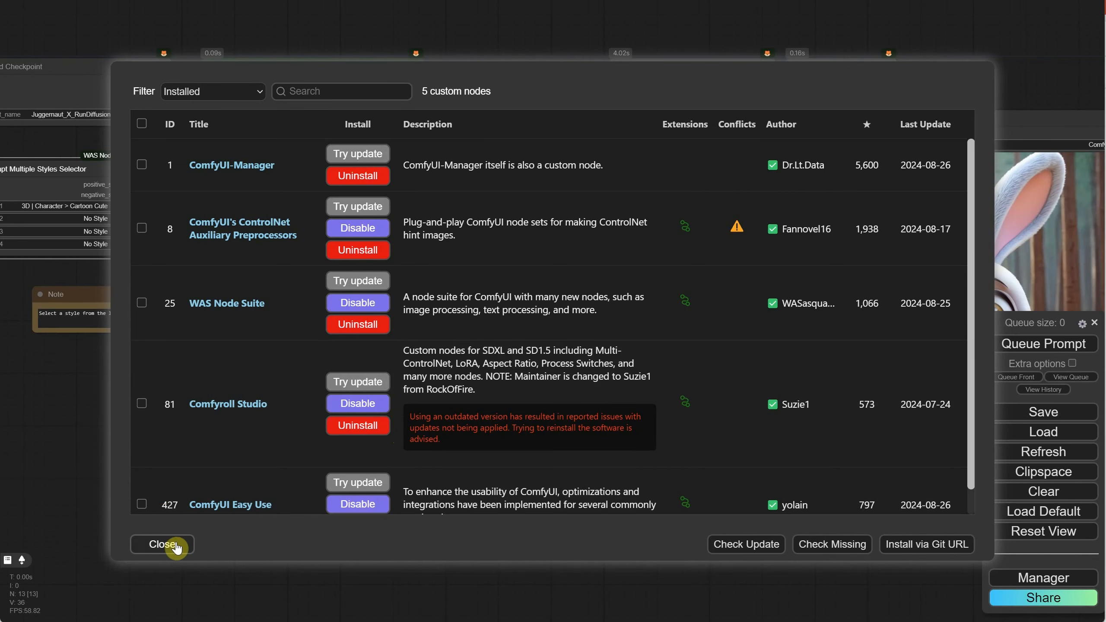
Close the Custom Nodes Manager in ComfyUI and restart the server, confirming the reboot
{"action": "left_click", "coordinate": [162, 544]}
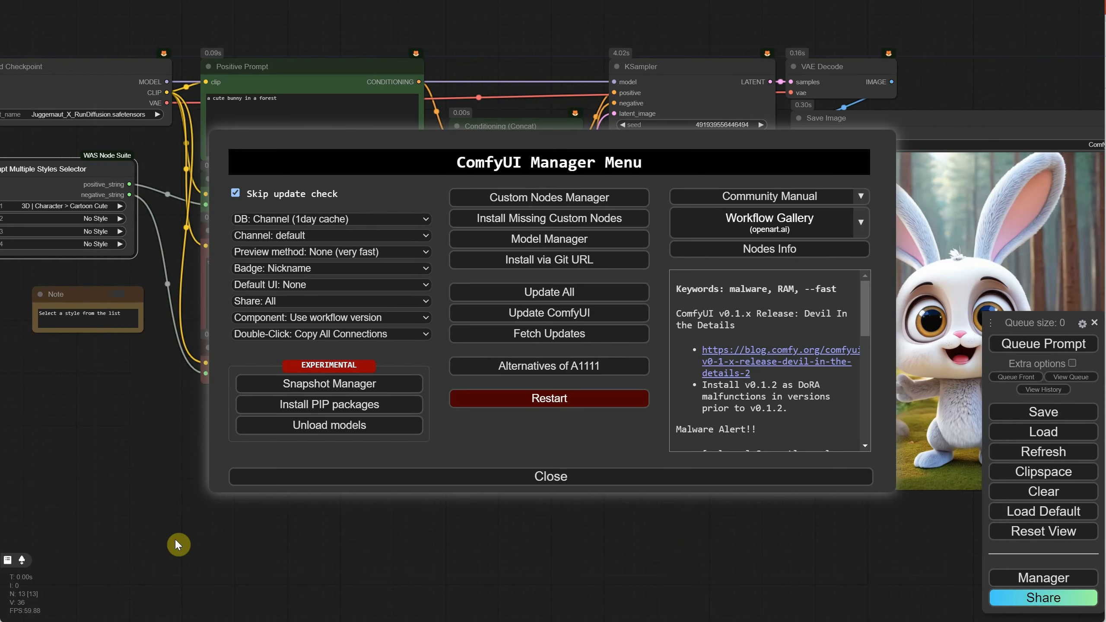
{"action": "left_click", "coordinate": [568, 404]}
{"action": "left_click", "coordinate": [611, 55]}
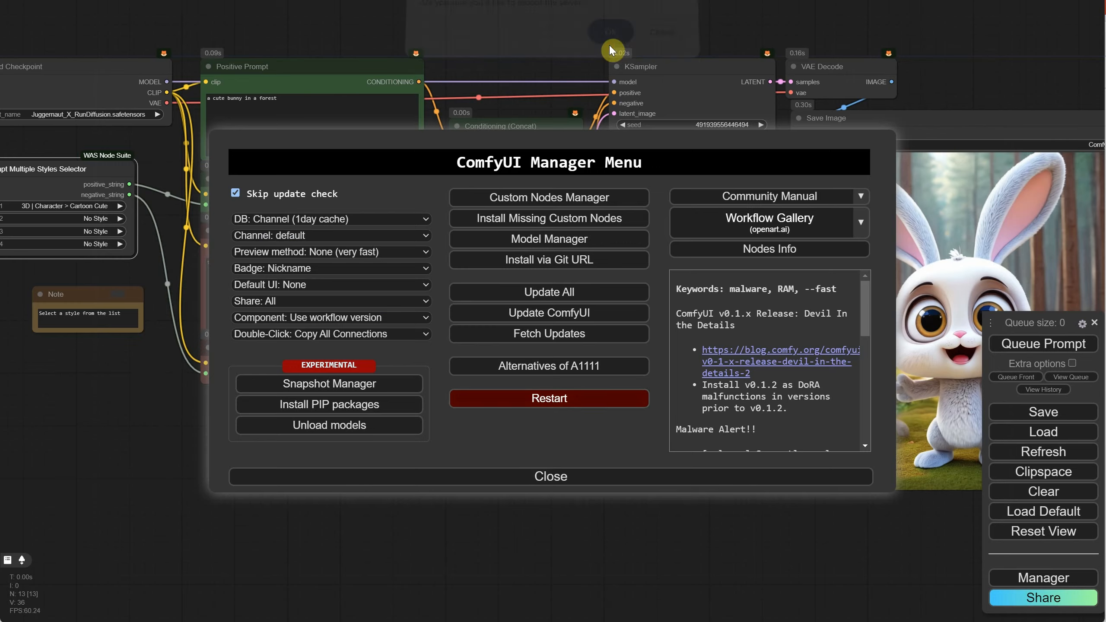
Load "EP08 flux1-schnell-bnb-nf4 txt2img workflow.json", dismiss the missing node warning and inspect the red checkpoint loader node
{"action": "left_click", "coordinate": [1044, 431]}
{"action": "left_click", "coordinate": [239, 51]}
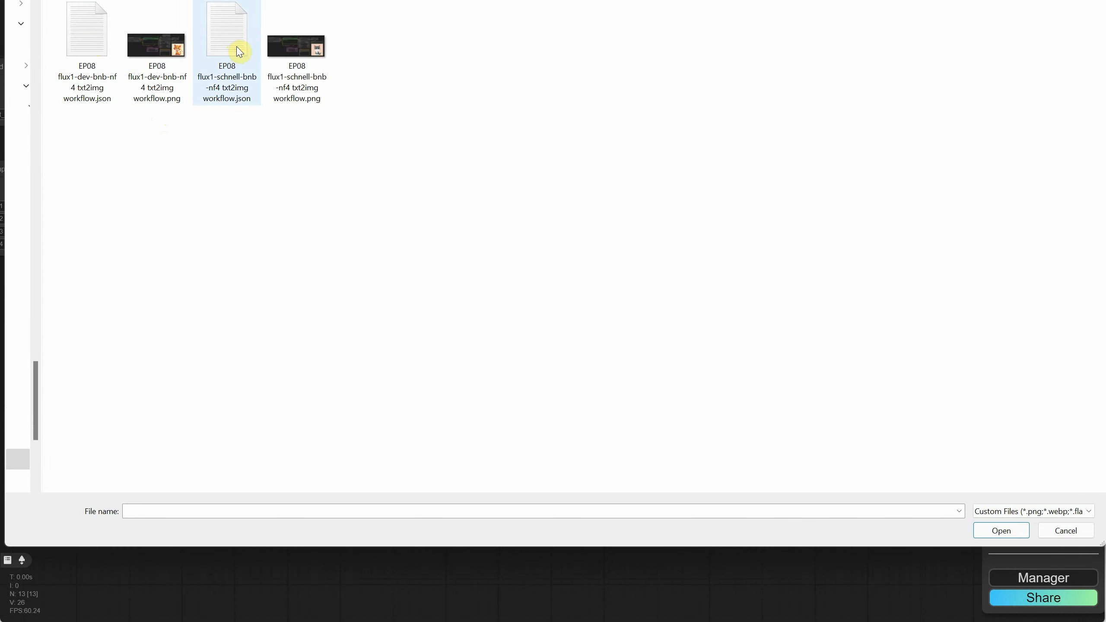
{"action": "double_click", "coordinate": [232, 53]}
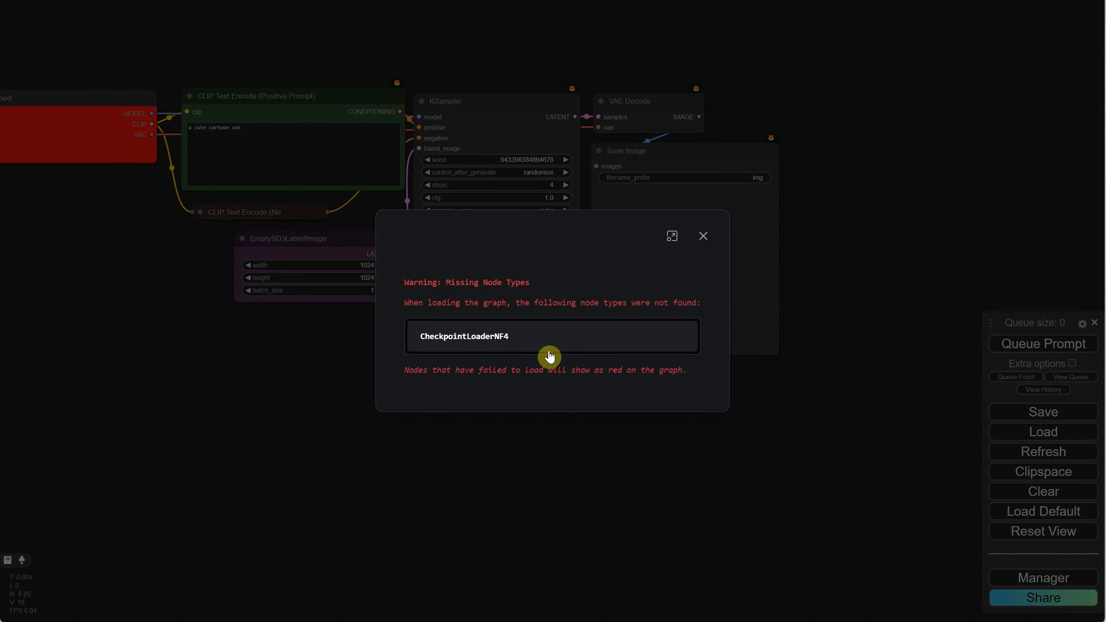
{"action": "left_click", "coordinate": [704, 236]}
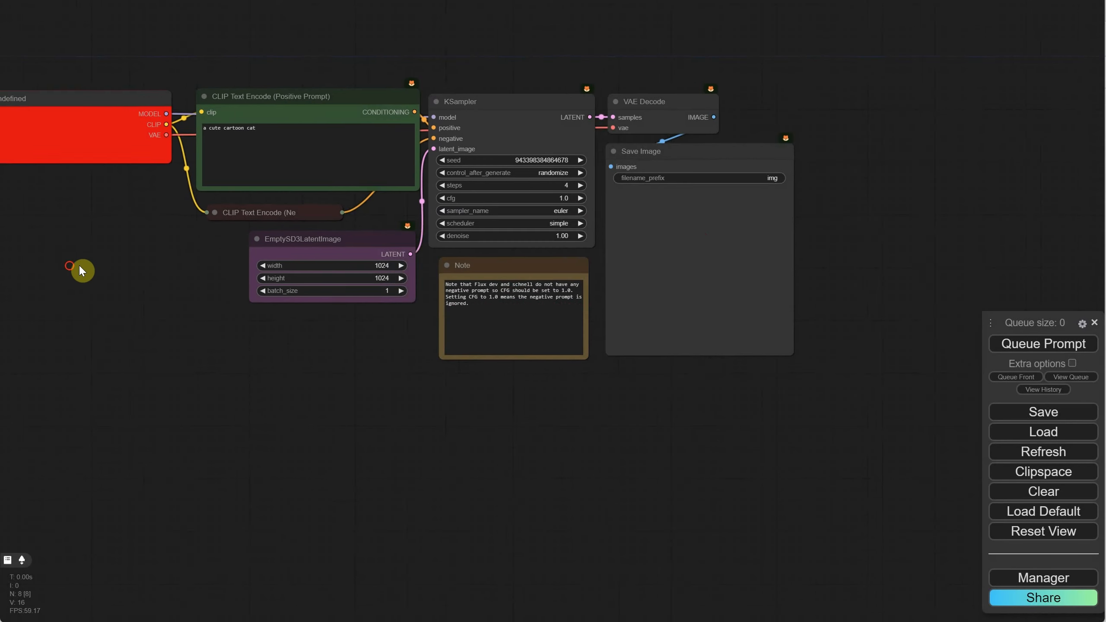
{"action": "left_click_drag", "start_coordinate": [80, 266], "coordinate": [226, 296]}
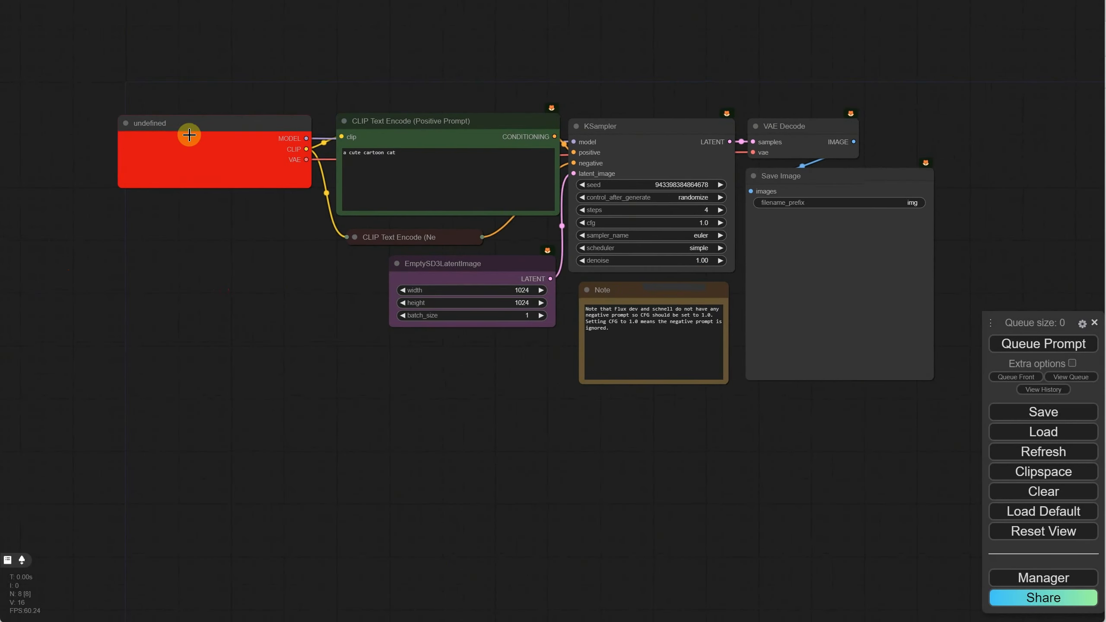
{"action": "scroll", "coordinate": [217, 156], "scroll_direction": "up", "scroll_amount": 5}
{"action": "scroll", "coordinate": [216, 163], "scroll_direction": "down", "scroll_amount": 4}
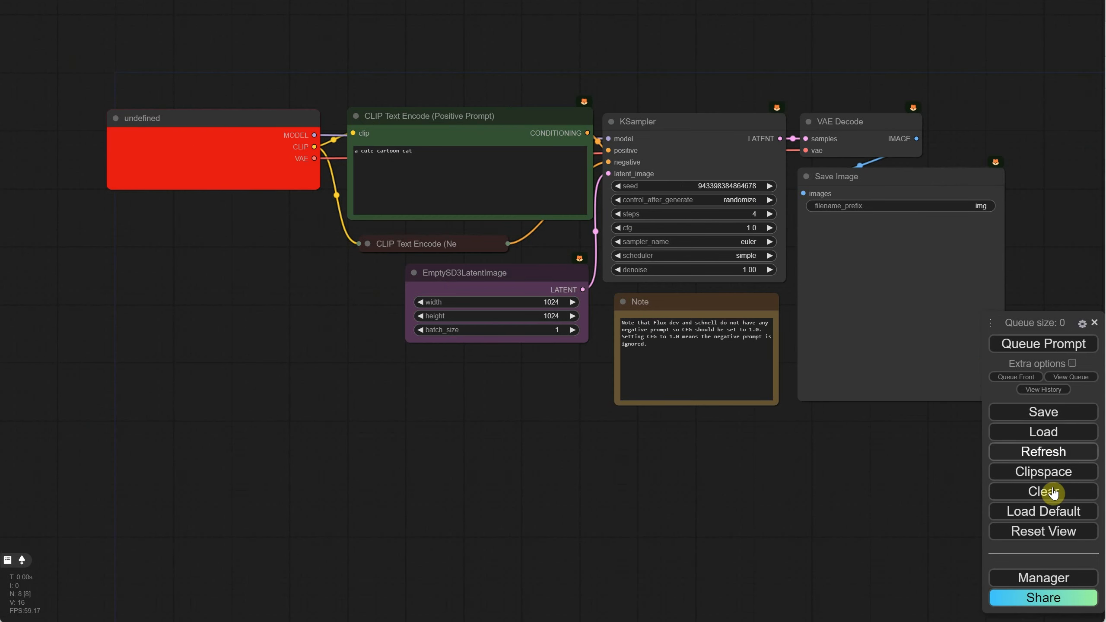
Load the Flux dev workflow that uses the flux1-dev-fp8.safetensors checkpoint
{"action": "left_click", "coordinate": [1039, 432]}
{"action": "double_click", "coordinate": [353, 81]}
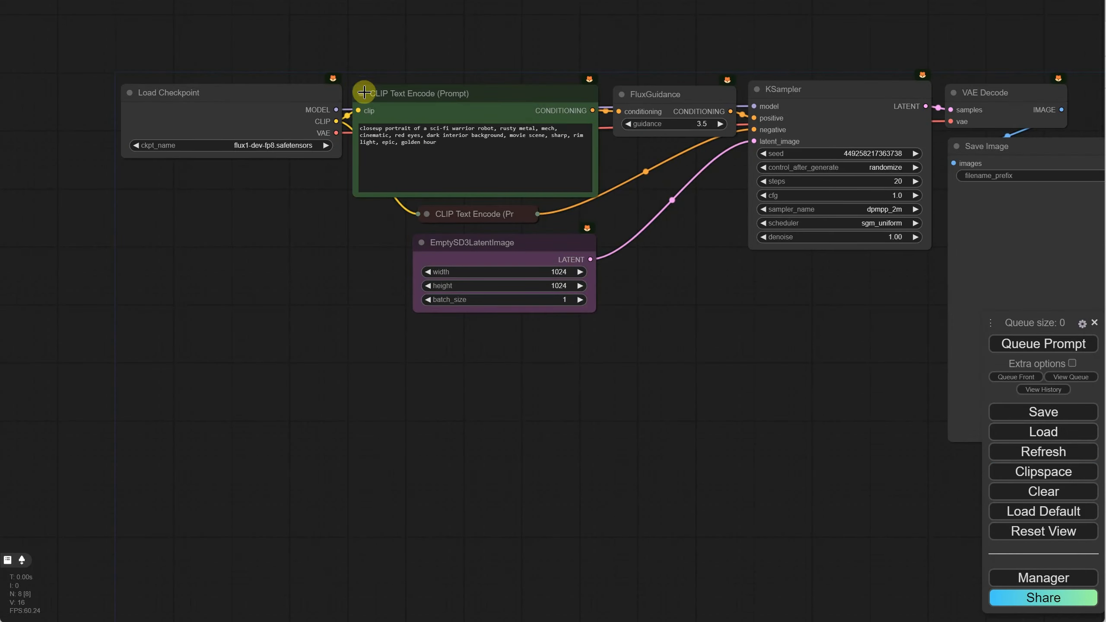
Search the Custom Nodes Manager for "gguf" and install ComfyUI-GGUF by city96
{"action": "left_click", "coordinate": [1044, 578]}
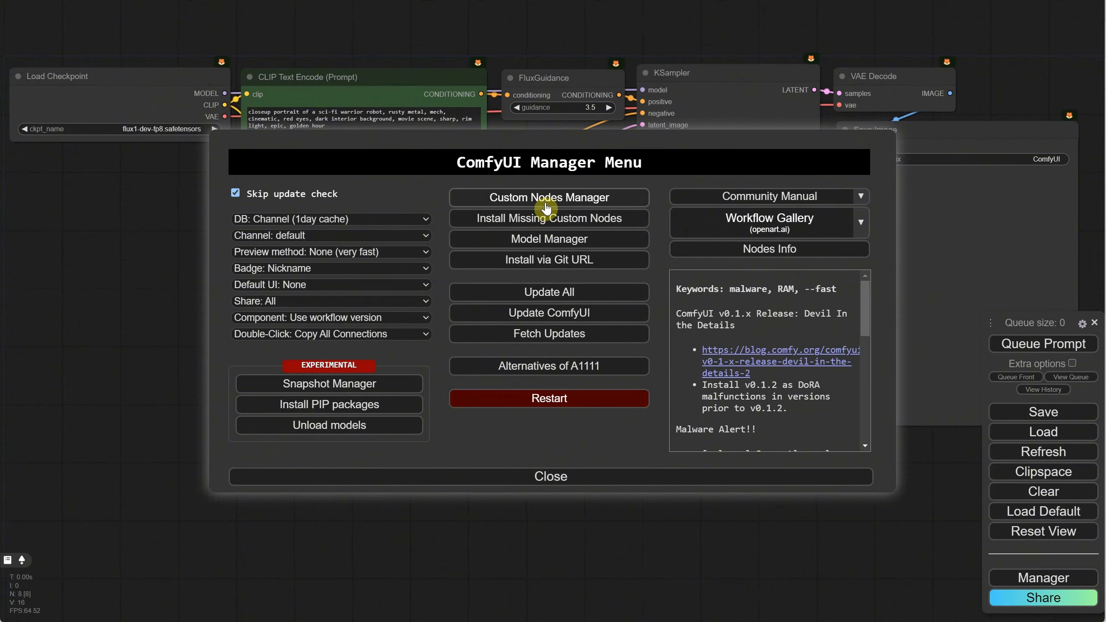
{"action": "left_click", "coordinate": [547, 206]}
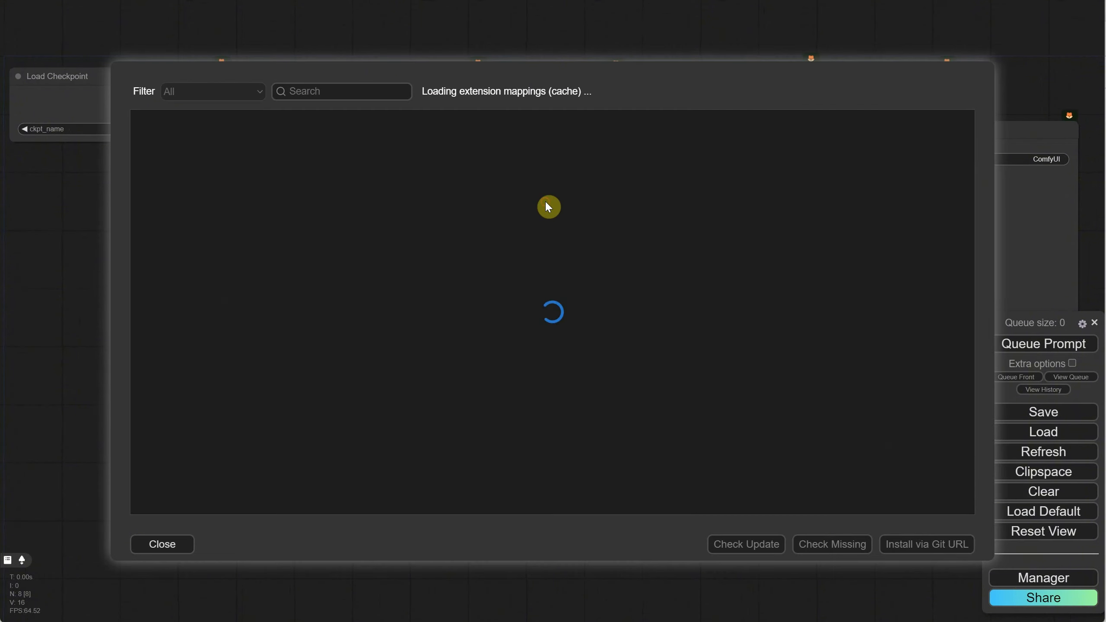
{"action": "left_click", "coordinate": [302, 92]}
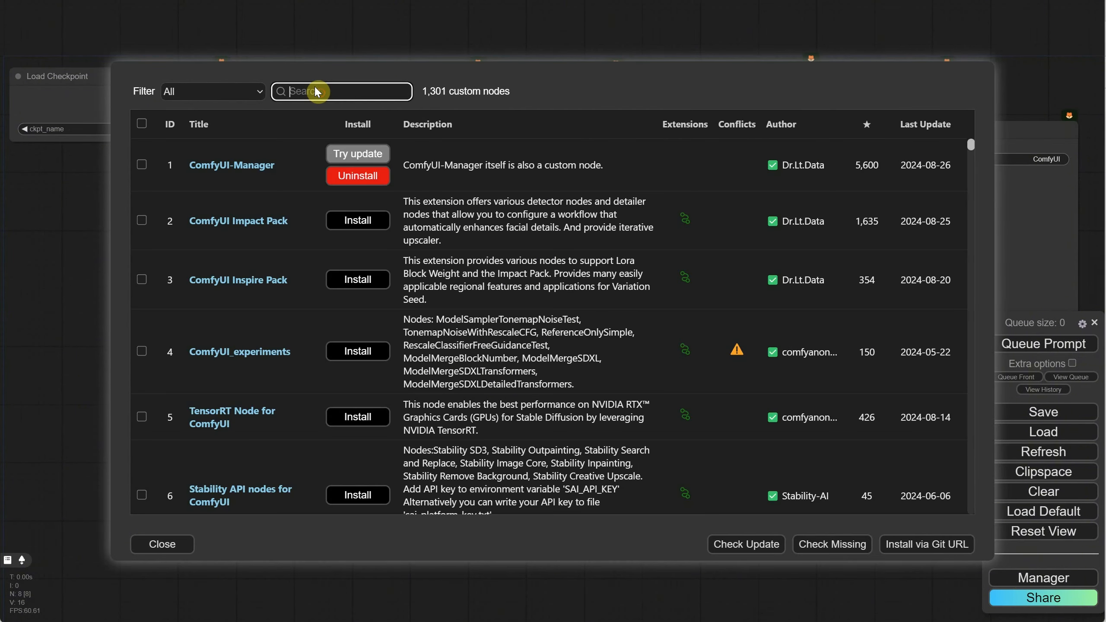
{"action": "type", "text": "gguf"}
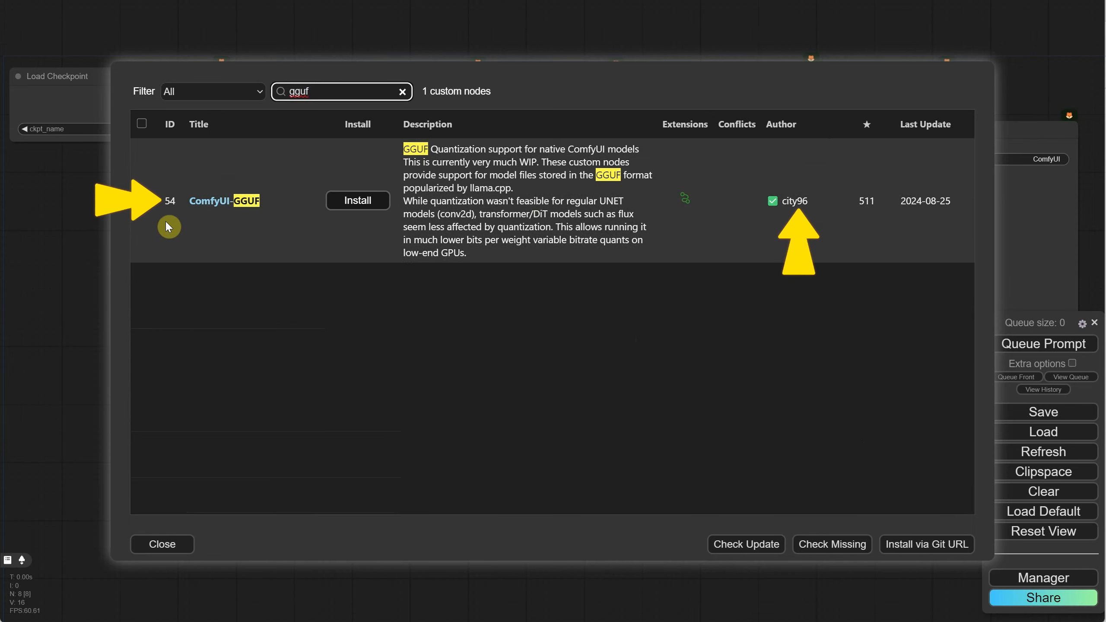
{"action": "left_click", "coordinate": [354, 205]}
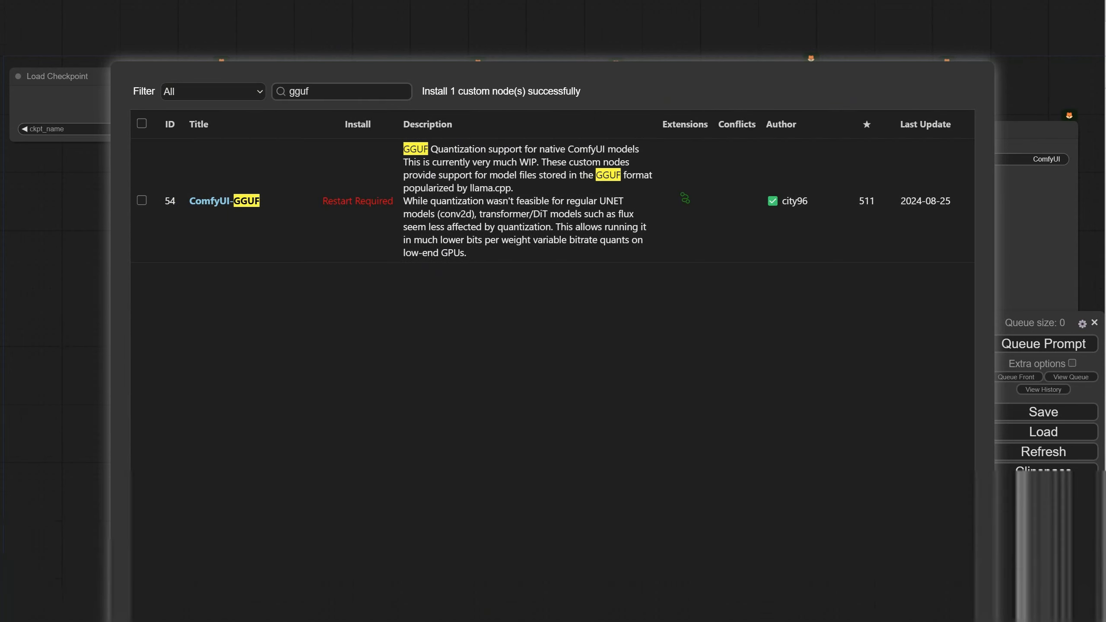
Search the custom nodes for "Crystools" and install the Crystools node pack
{"action": "double_click", "coordinate": [329, 83]}
{"action": "type", "text": "Crystools"}
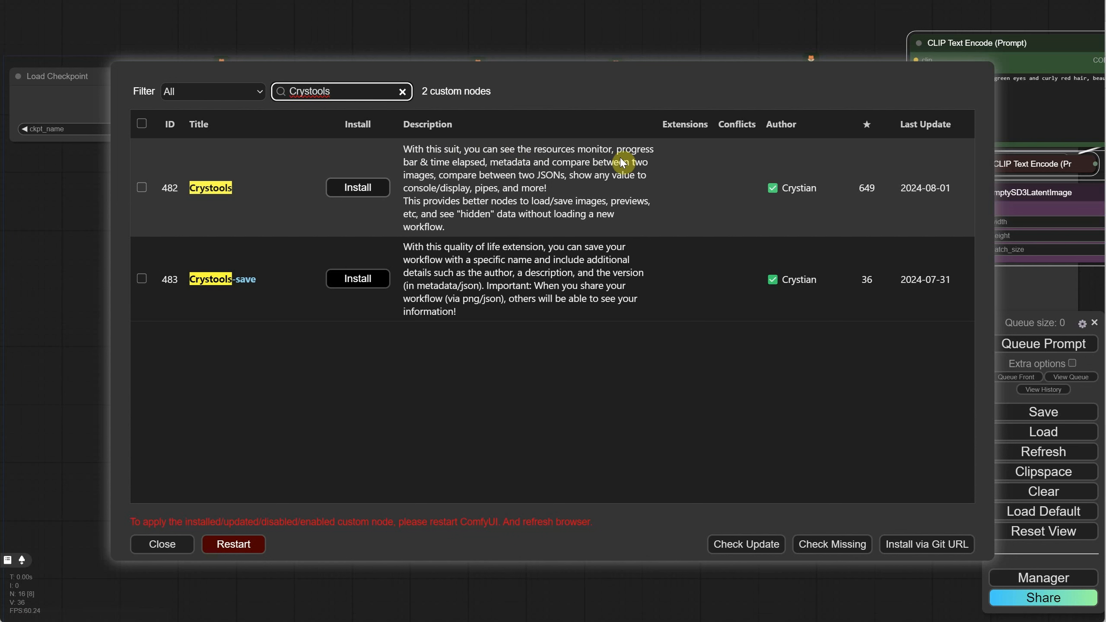
{"action": "left_click", "coordinate": [353, 196]}
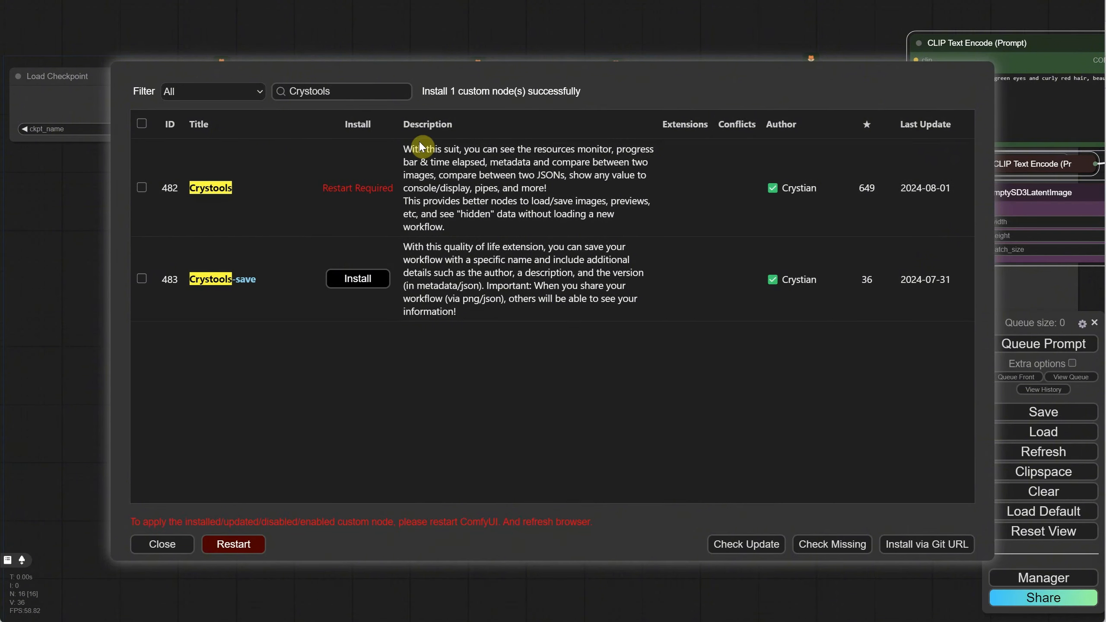
Install rgthree's ComfyUI Nodes after searching for "rgthree", and reboot the ComfyUI server
{"action": "double_click", "coordinate": [331, 89]}
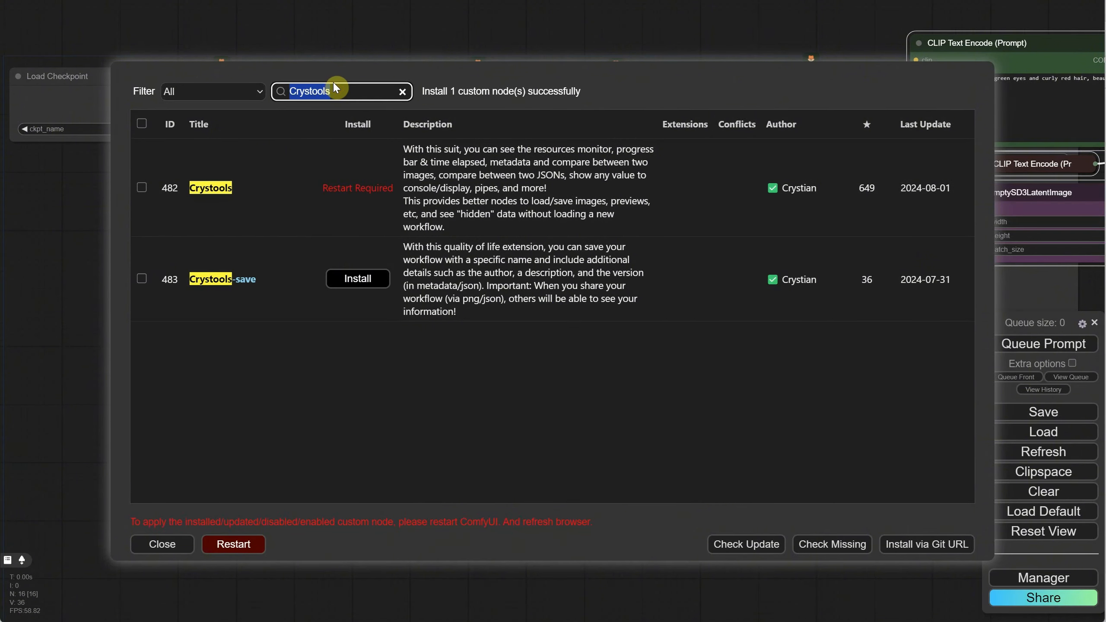
{"action": "type", "text": "rgthree"}
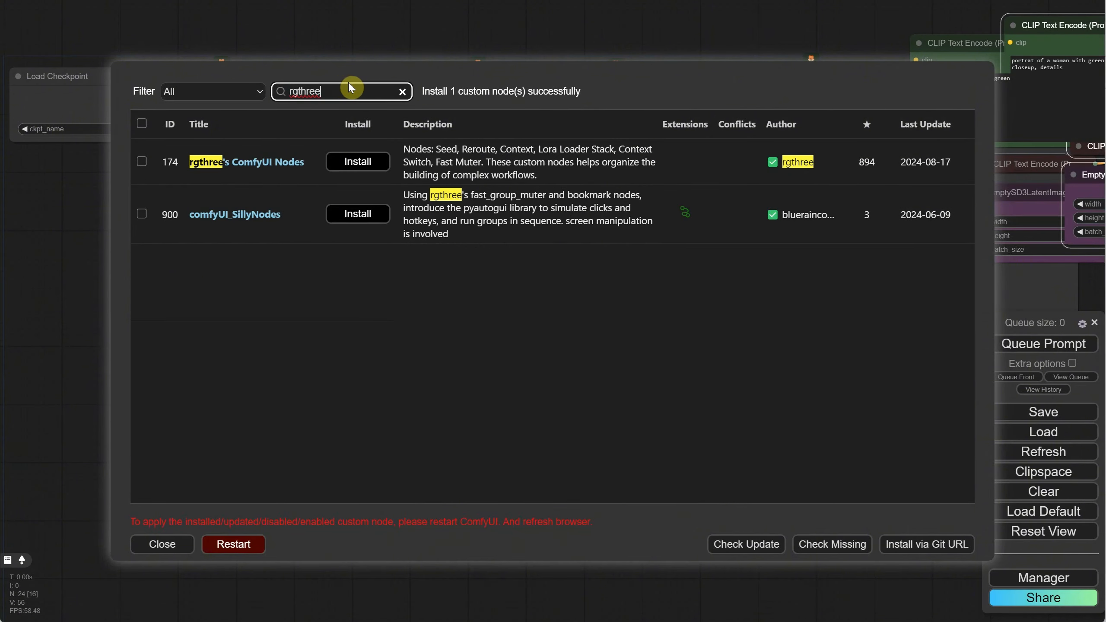
{"action": "left_click", "coordinate": [362, 165]}
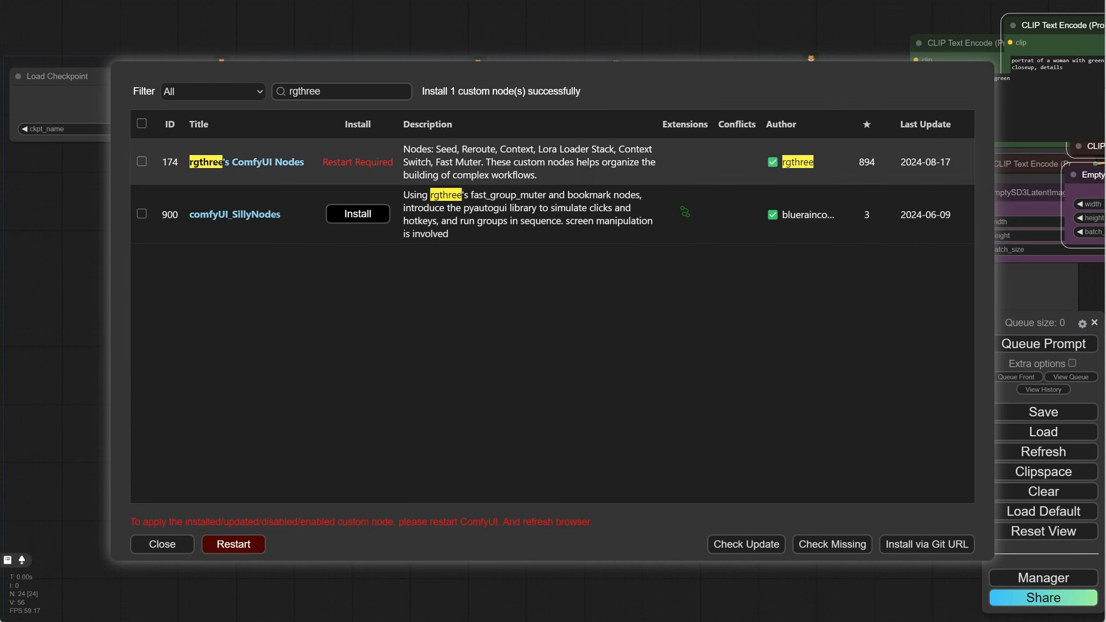
{"action": "left_click", "coordinate": [227, 550]}
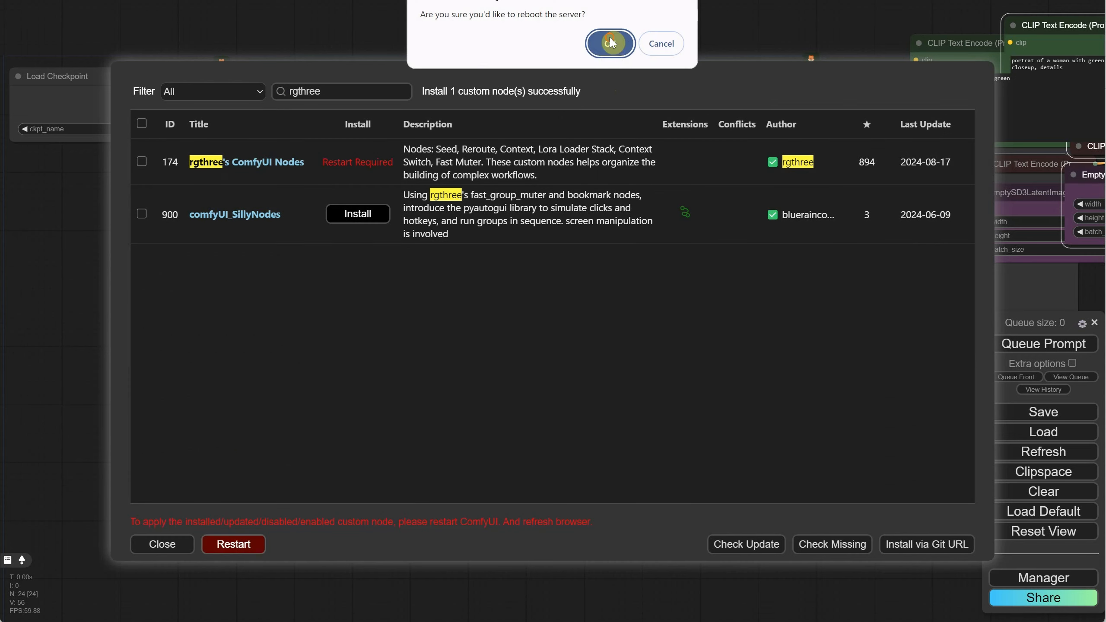
{"action": "left_click", "coordinate": [610, 38]}
Reopen the Custom Nodes Manager, filter it to Installed and review the listed node packs
{"action": "left_click", "coordinate": [1027, 586]}
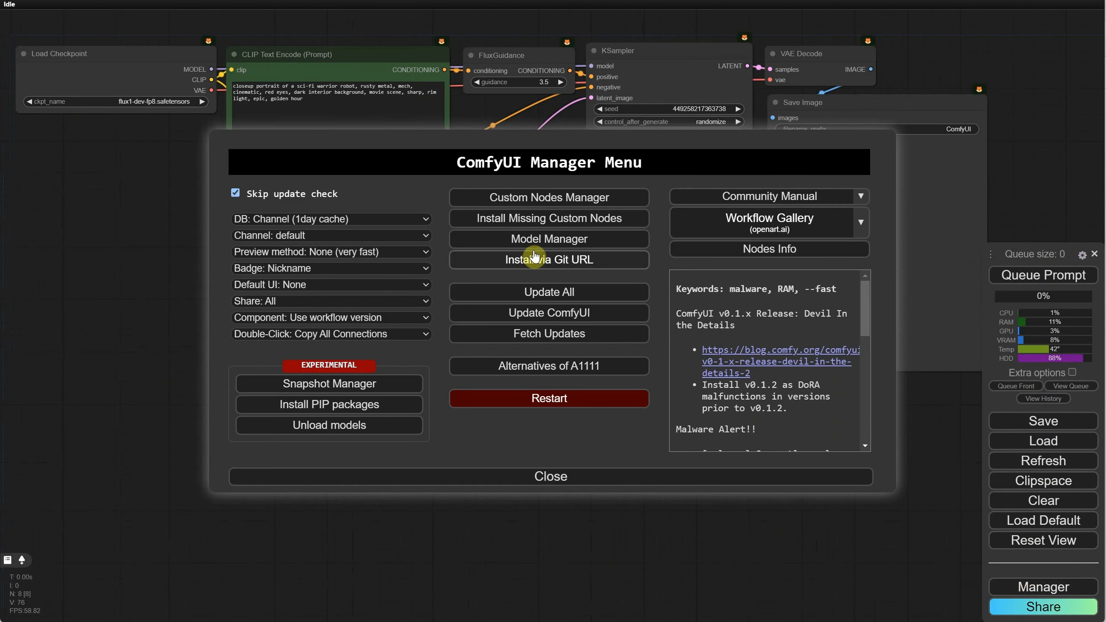
{"action": "left_click", "coordinate": [527, 196]}
{"action": "left_click", "coordinate": [224, 92]}
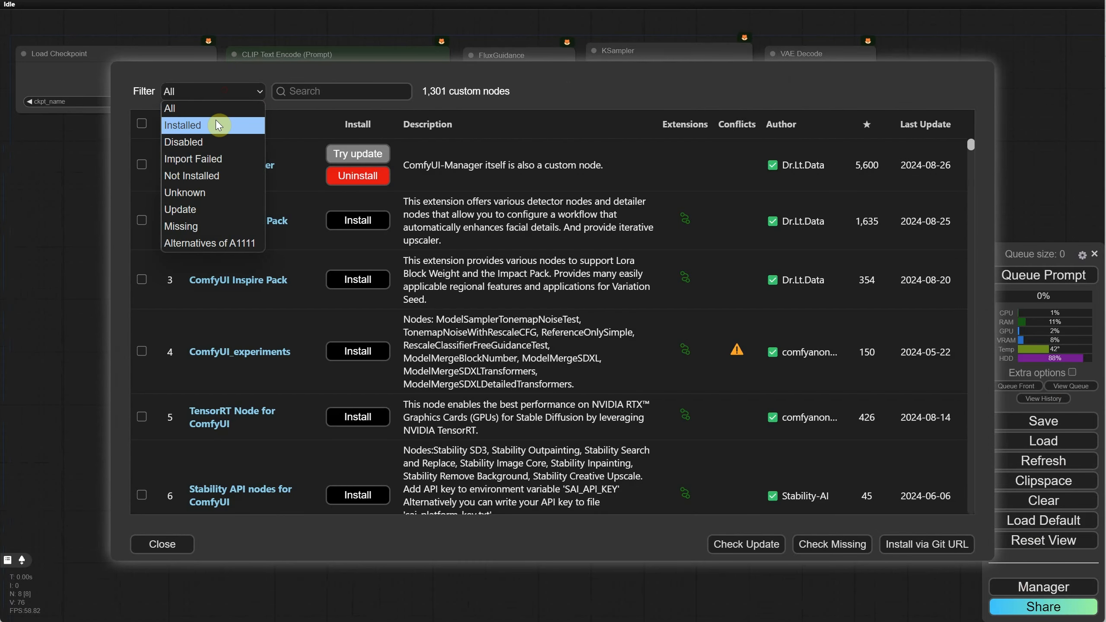
{"action": "left_click", "coordinate": [216, 121]}
{"action": "scroll", "coordinate": [214, 338], "scroll_direction": "down", "scroll_amount": 2}
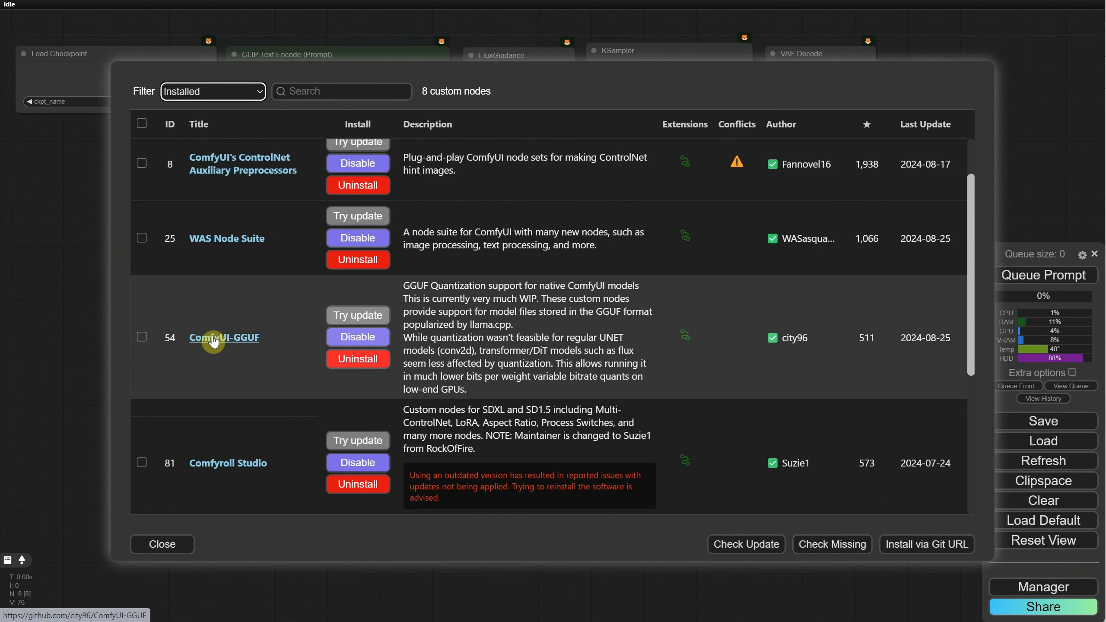
Open ComfyUI-GGUF's GitHub page from the installed list and read its README down to the pre-quantized models
{"action": "left_click", "coordinate": [213, 338]}
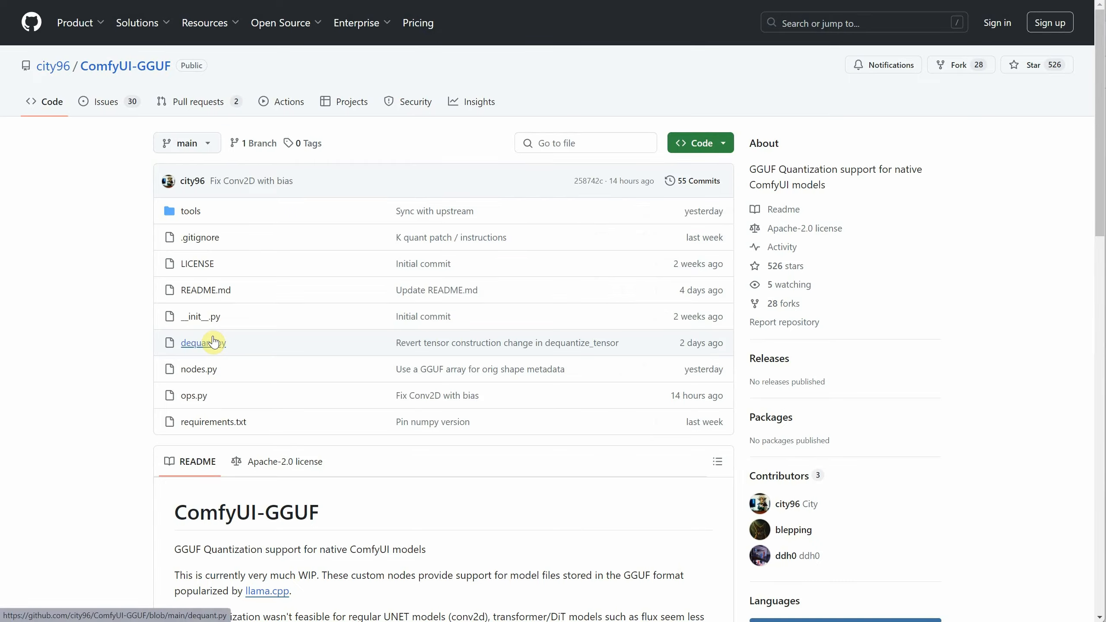
{"action": "scroll", "coordinate": [255, 262], "scroll_direction": "down", "scroll_amount": 6}
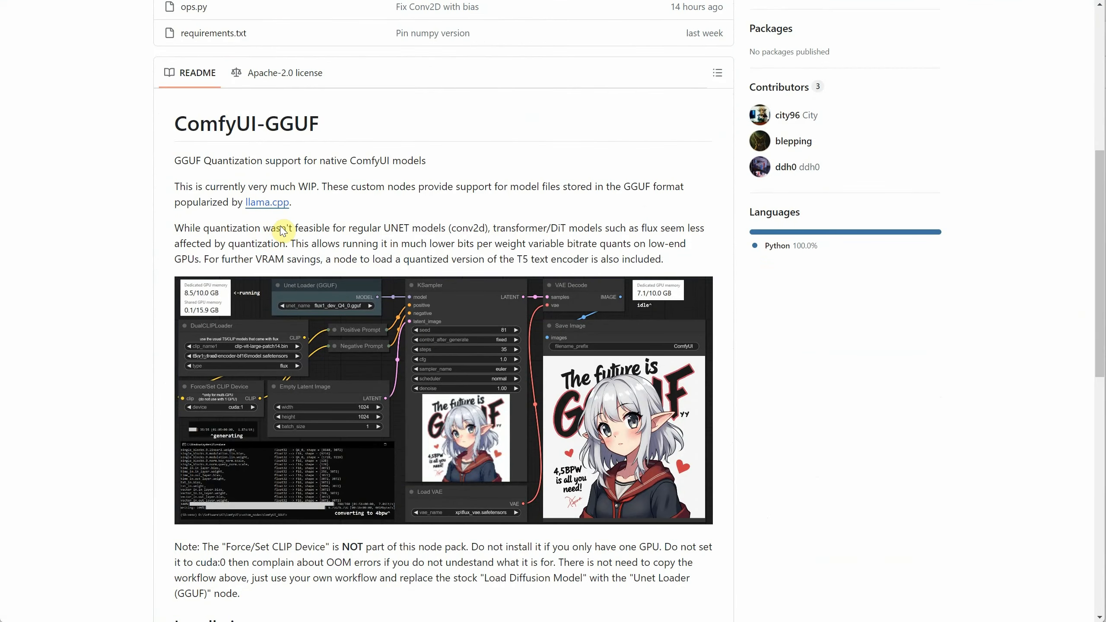
{"action": "scroll", "coordinate": [288, 227], "scroll_direction": "down", "scroll_amount": 10}
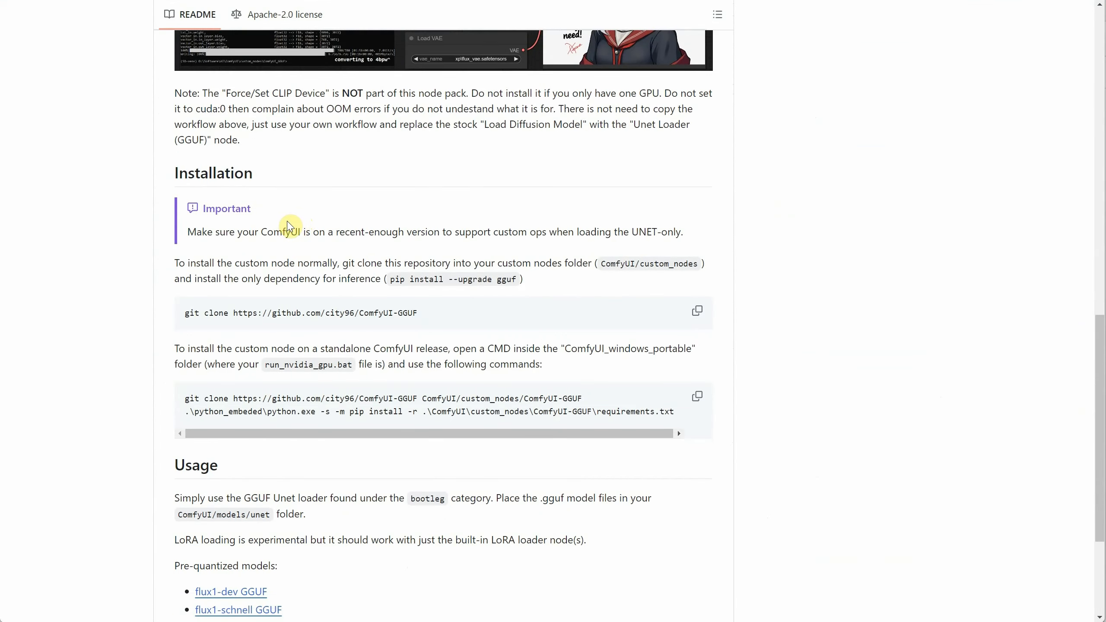
{"action": "scroll", "coordinate": [288, 225], "scroll_direction": "down", "scroll_amount": 4}
{"action": "scroll", "coordinate": [288, 216], "scroll_direction": "down", "scroll_amount": 1}
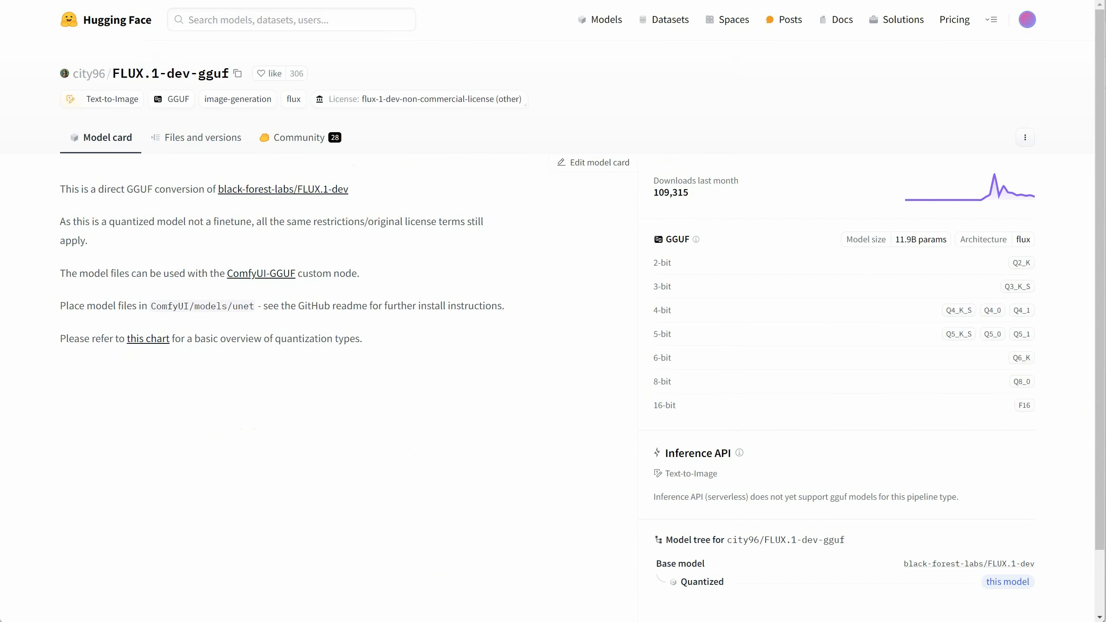
View the files and versions of city96's FLUX.1-dev-gguf model on Hugging Face
{"action": "left_click", "coordinate": [172, 143]}
{"action": "scroll", "coordinate": [510, 214], "scroll_direction": "down", "scroll_amount": 1}
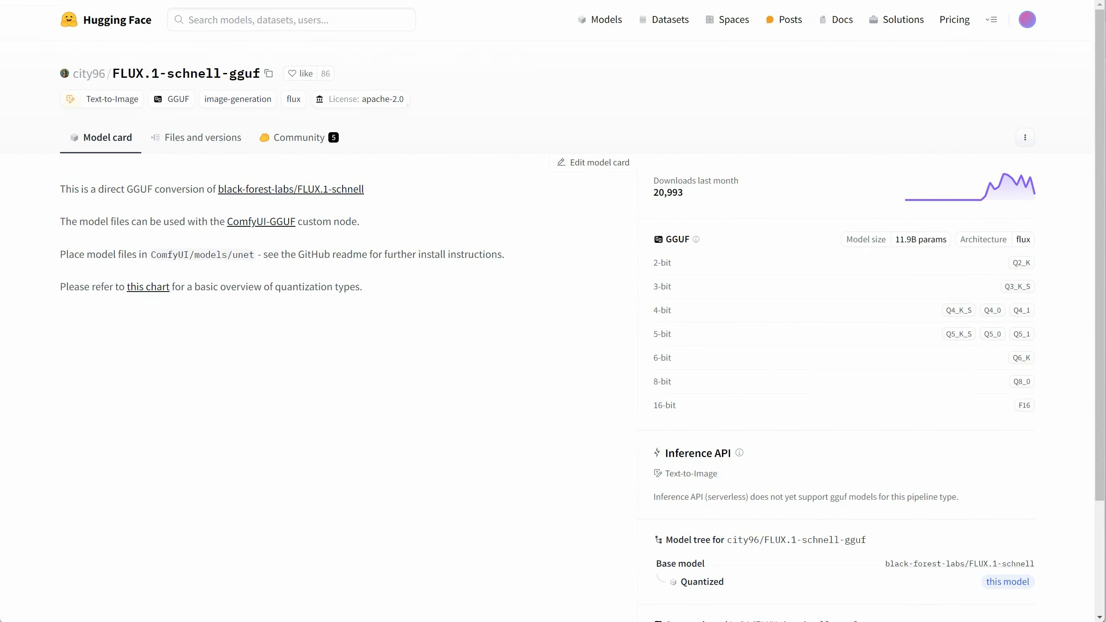
Check the FLUX.1-schnell-gguf repository's files, and download flux1-dev-Q8_0.gguf from FLUX.1-dev-gguf into ComfyUI's models/unet folder
{"action": "left_click", "coordinate": [213, 139]}
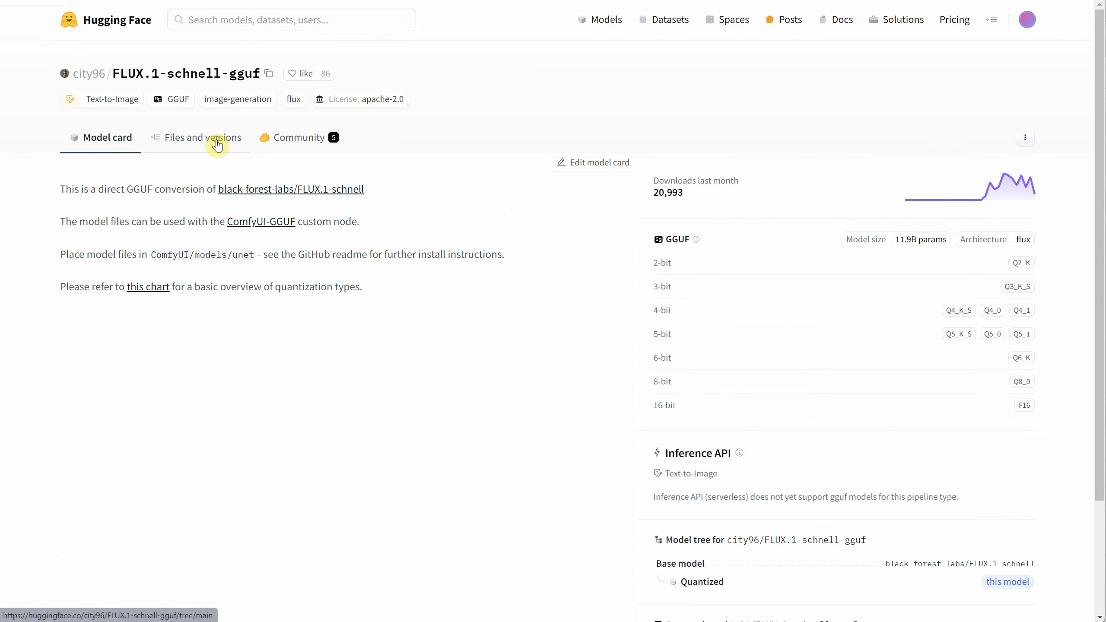
{"action": "scroll", "coordinate": [282, 134], "scroll_direction": "down", "scroll_amount": 1}
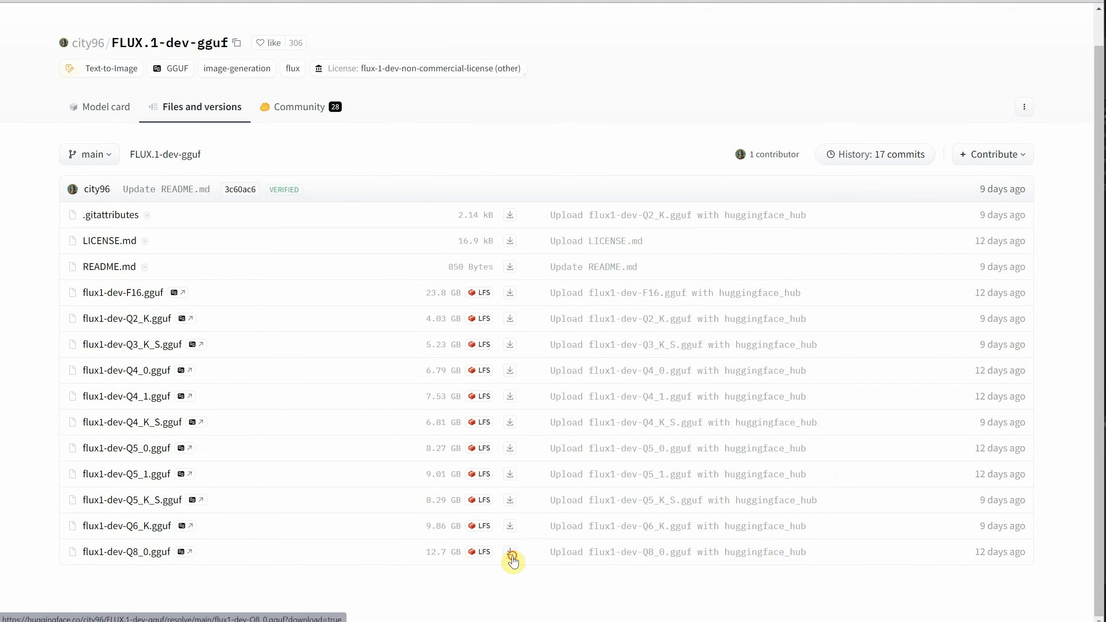
{"action": "left_click", "coordinate": [510, 553]}
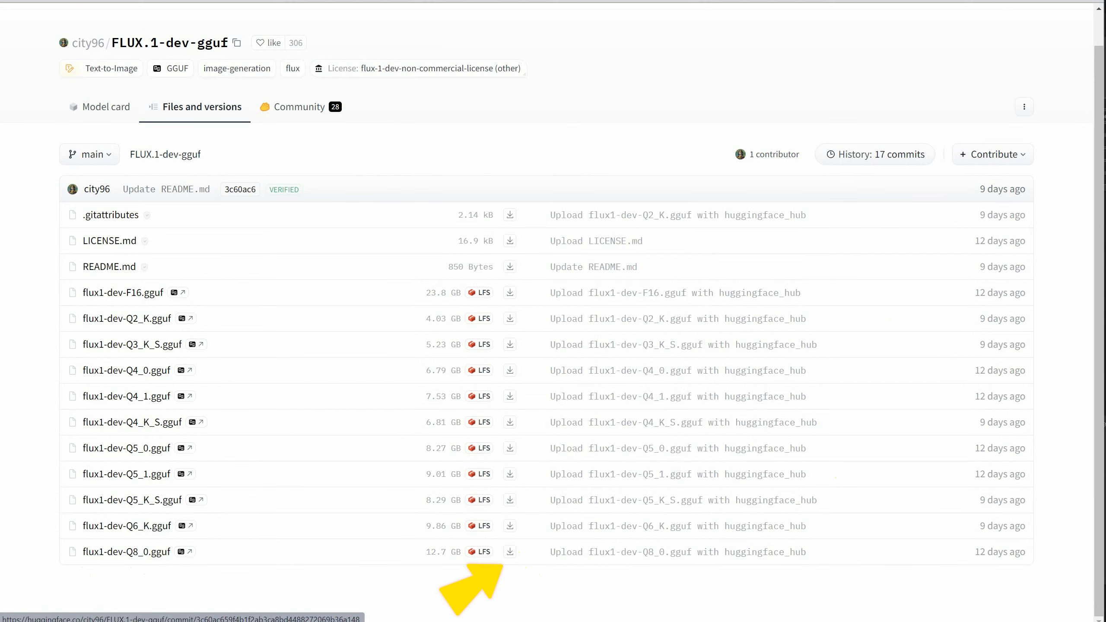
{"action": "left_click", "coordinate": [110, 104]}
{"action": "double_click", "coordinate": [110, 104]}
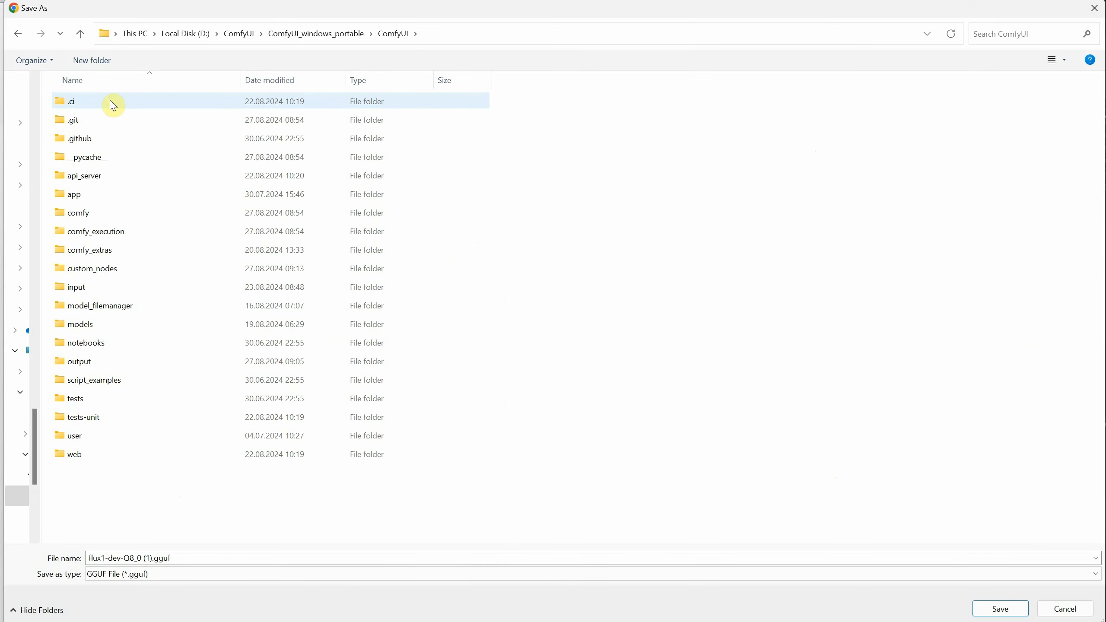
{"action": "left_click", "coordinate": [100, 329]}
{"action": "double_click", "coordinate": [100, 332]}
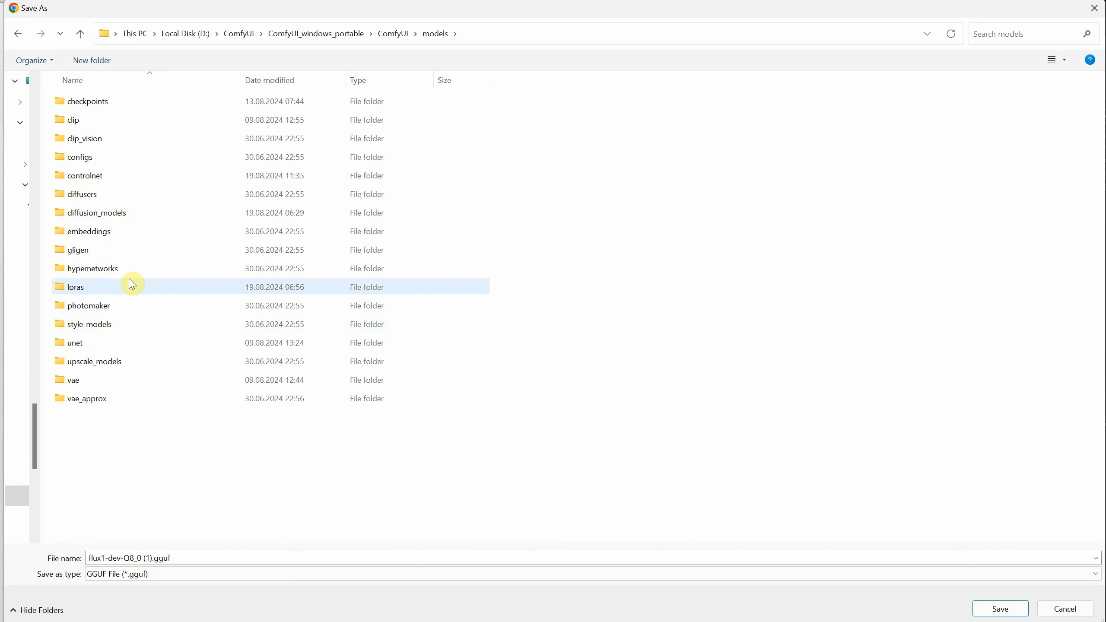
{"action": "left_click", "coordinate": [77, 348]}
{"action": "double_click", "coordinate": [77, 348]}
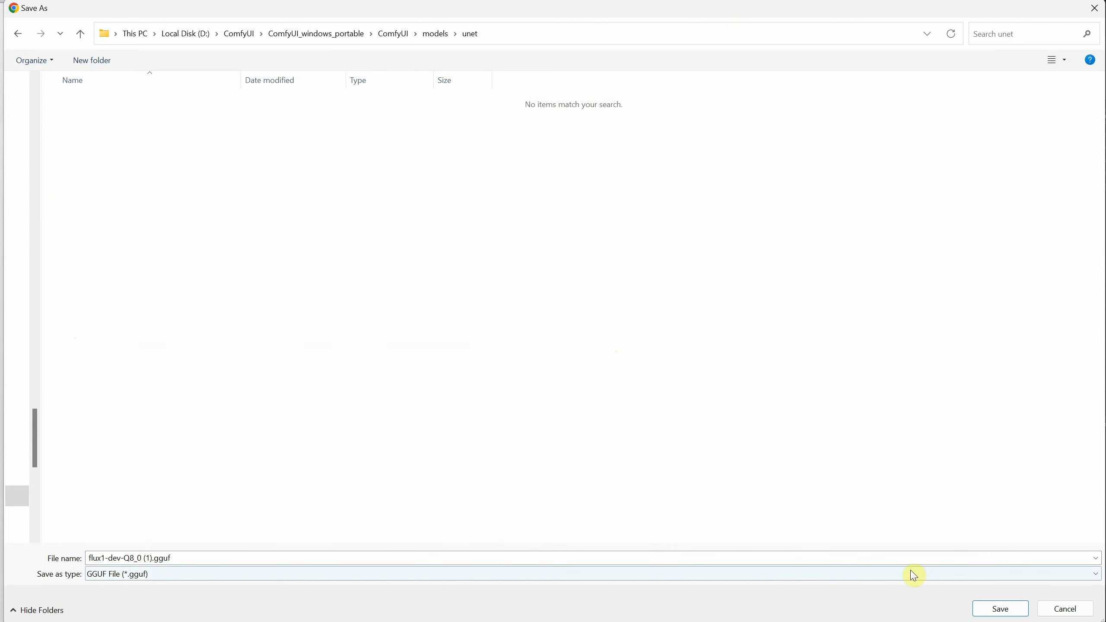
{"action": "left_click", "coordinate": [998, 609]}
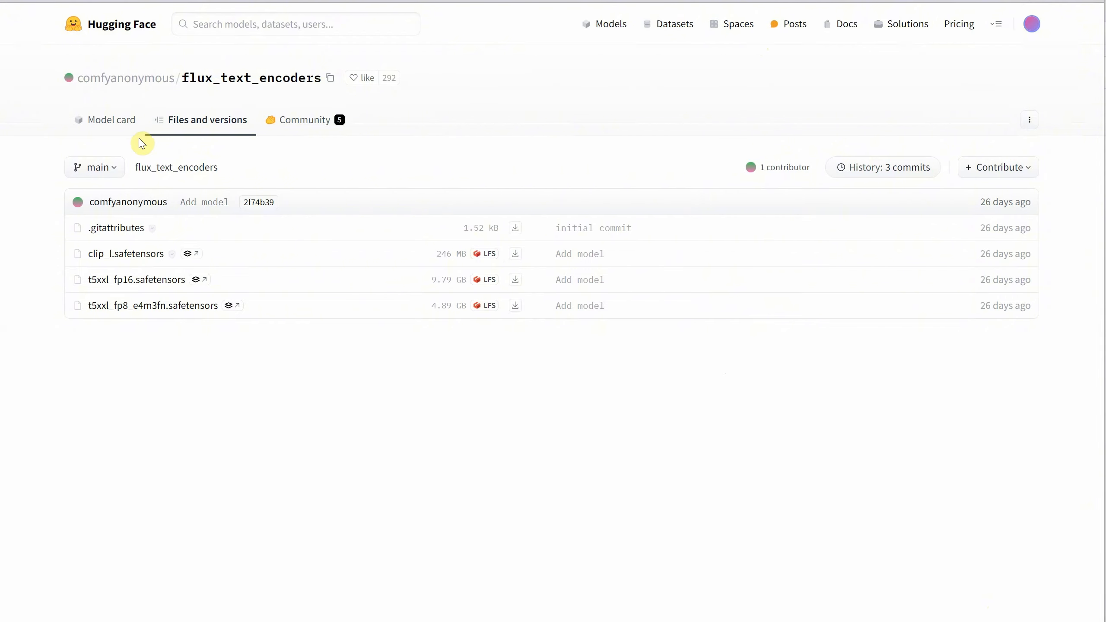
Download clip_l.safetensors and t5-v1_1-xxl-encoder-Q8_0.gguf for the clip folder, and FLUX.1-schnell's ae.safetensors for the vae folder
{"action": "left_click", "coordinate": [514, 257]}
{"action": "double_click", "coordinate": [101, 118]}
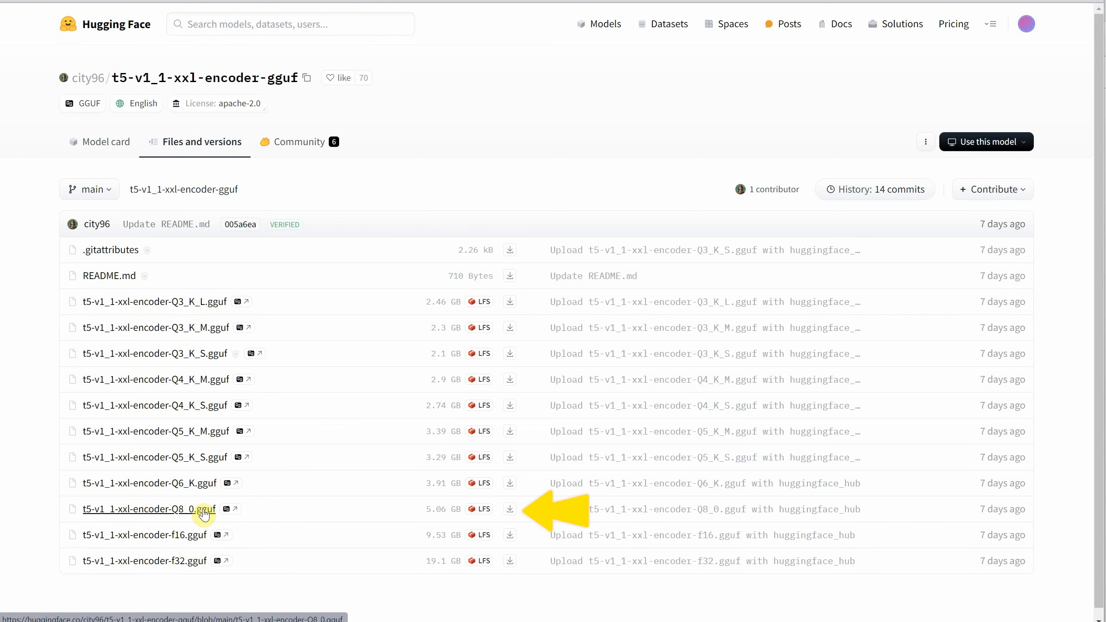
{"action": "left_click", "coordinate": [510, 509]}
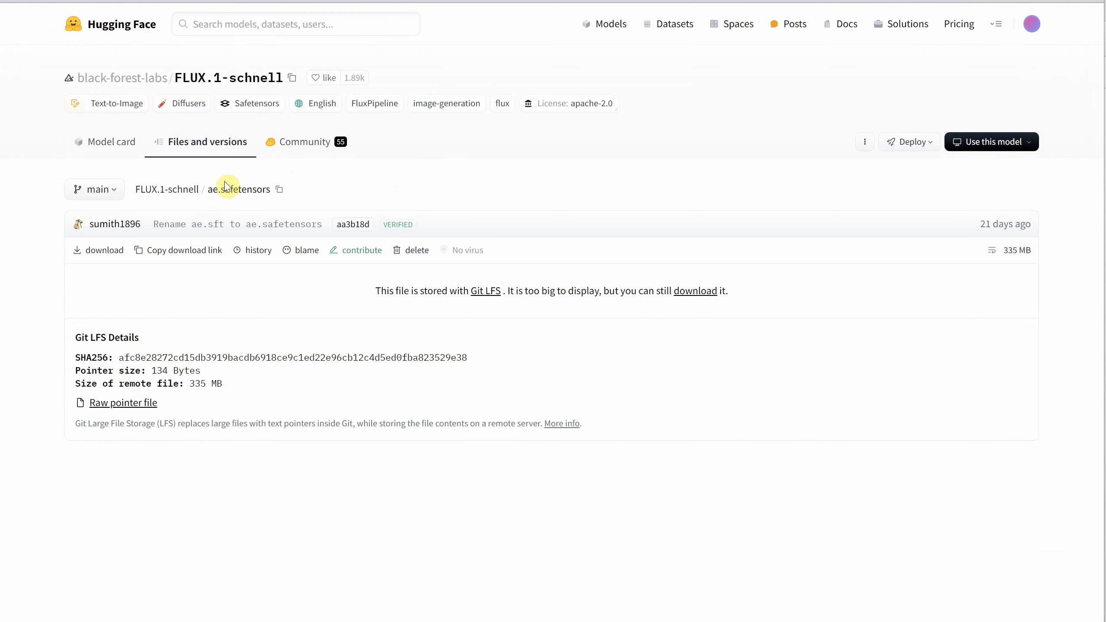
{"action": "left_click", "coordinate": [98, 255]}
{"action": "double_click", "coordinate": [89, 383]}
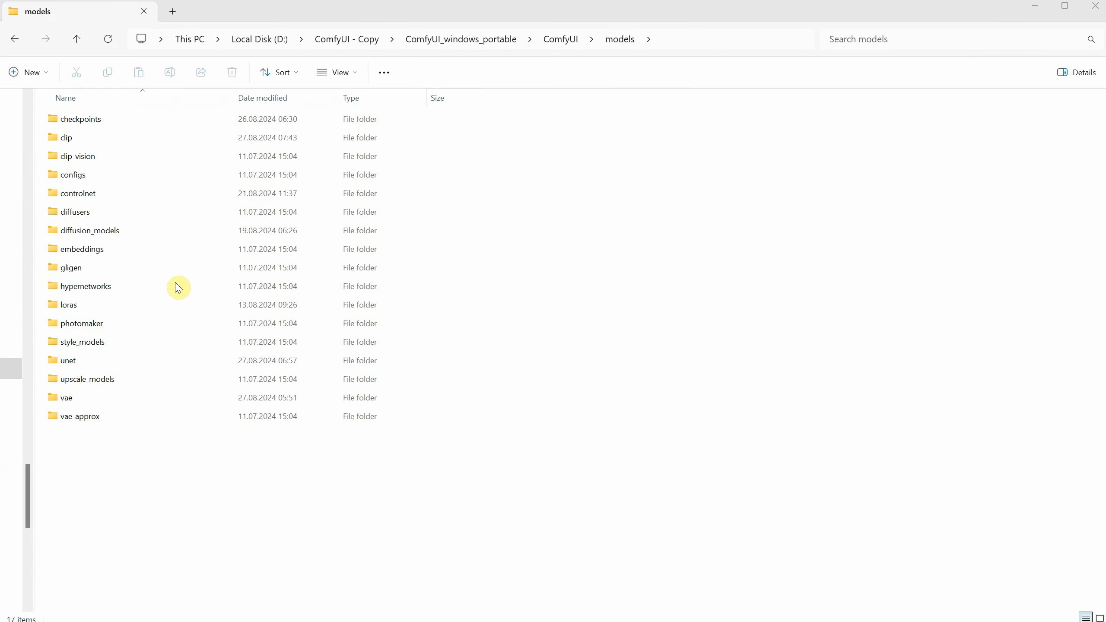
Check the model files in the unet, clip and vae folders in File Explorer, and refresh ComfyUI to load them
{"action": "double_click", "coordinate": [82, 368]}
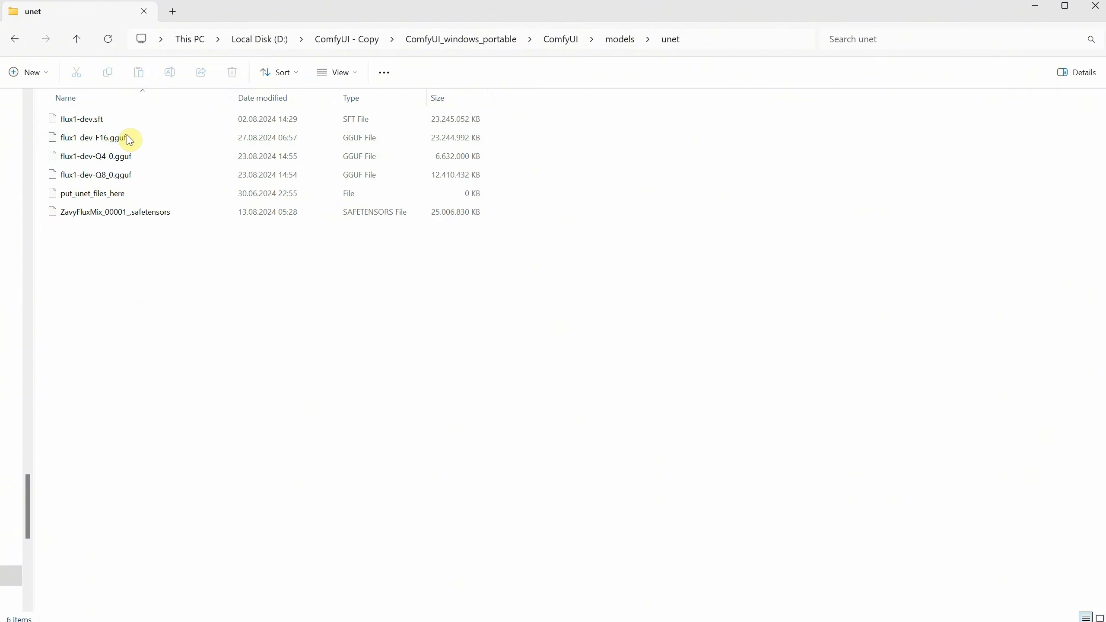
{"action": "left_click", "coordinate": [110, 177]}
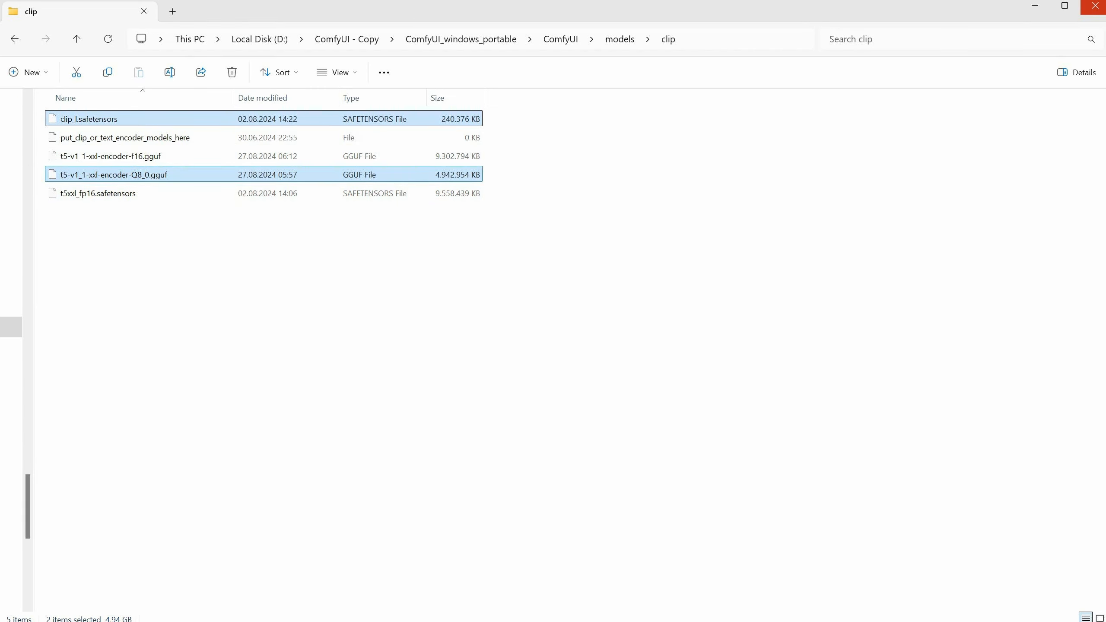
{"action": "key", "text": "alt+Up"}
{"action": "left_click", "coordinate": [70, 398]}
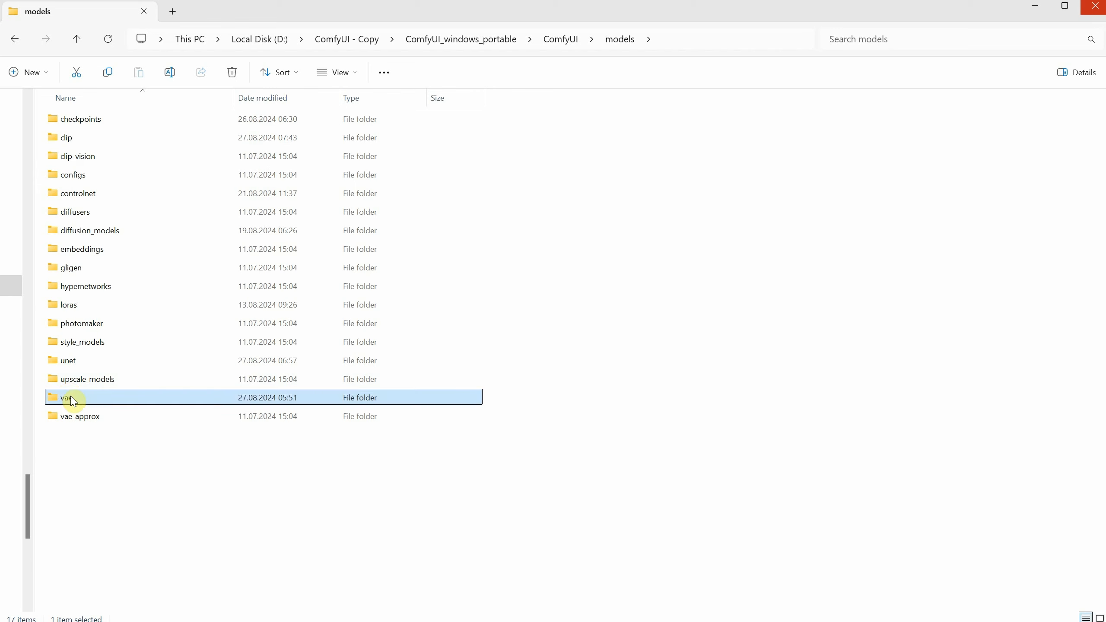
{"action": "double_click", "coordinate": [72, 400]}
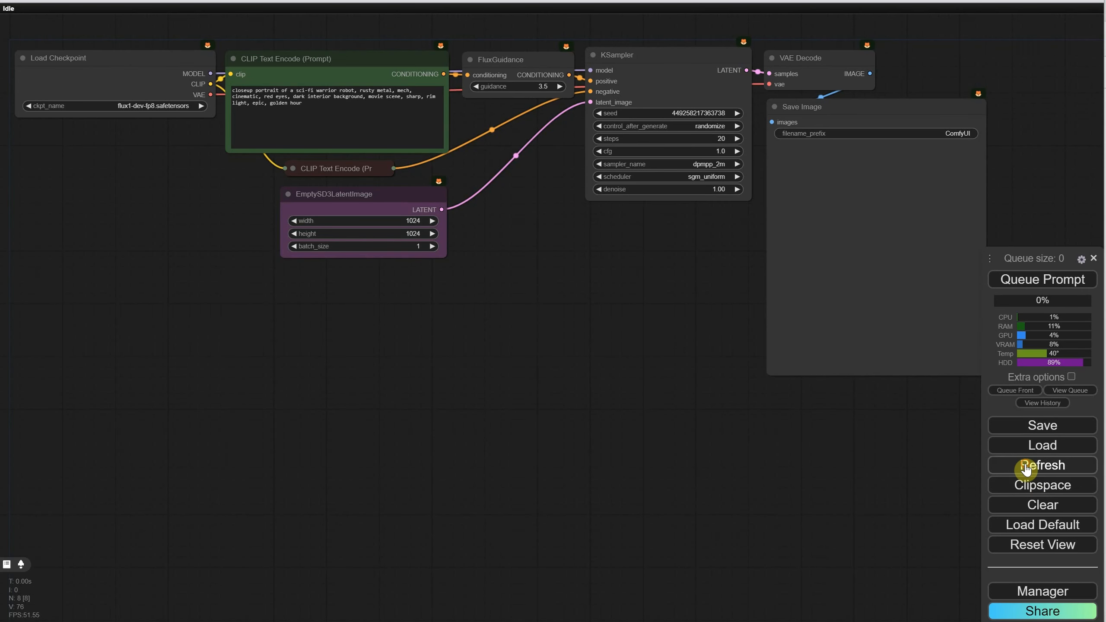
{"action": "left_click", "coordinate": [1027, 464]}
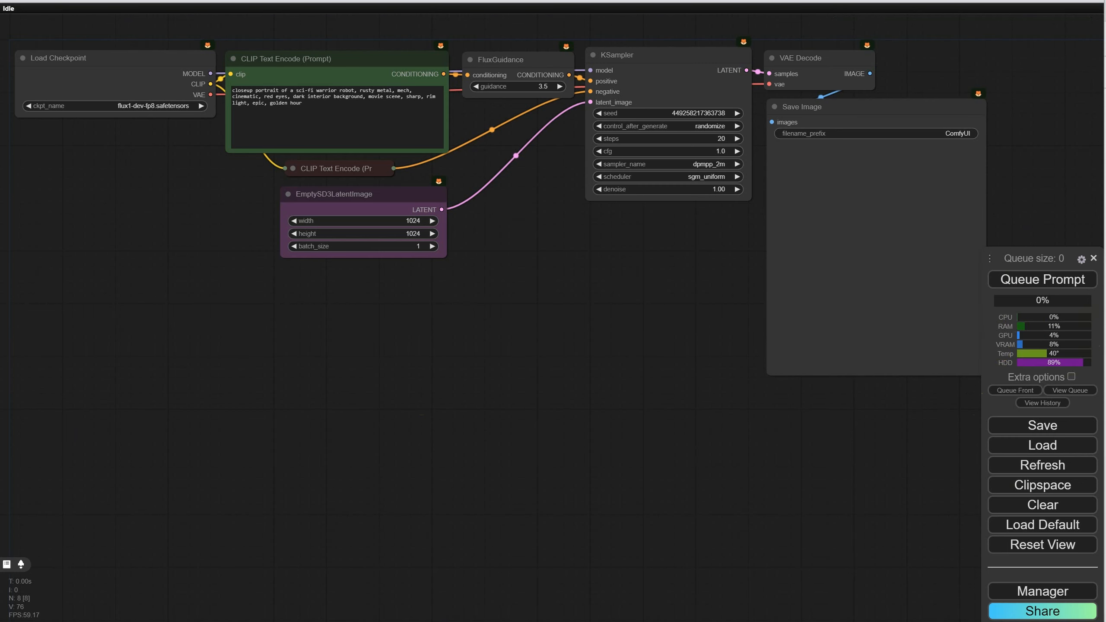
Browse the node categories, add an Image Batch node from WAS Suite's Image category, and delete it again
{"action": "right_click", "coordinate": [531, 268]}
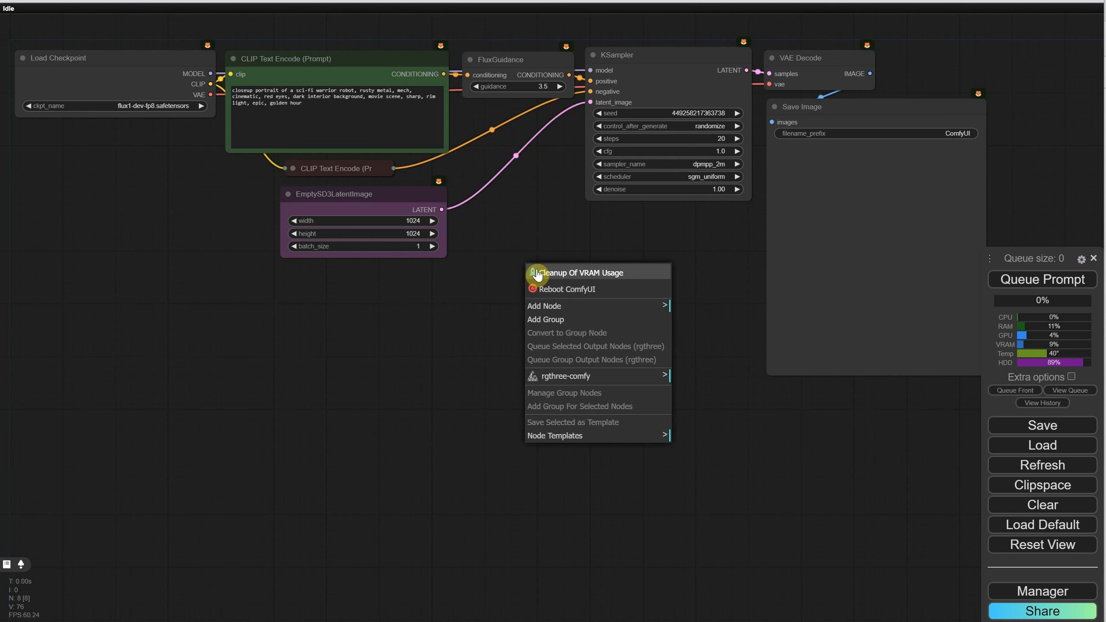
{"action": "left_click", "coordinate": [602, 313]}
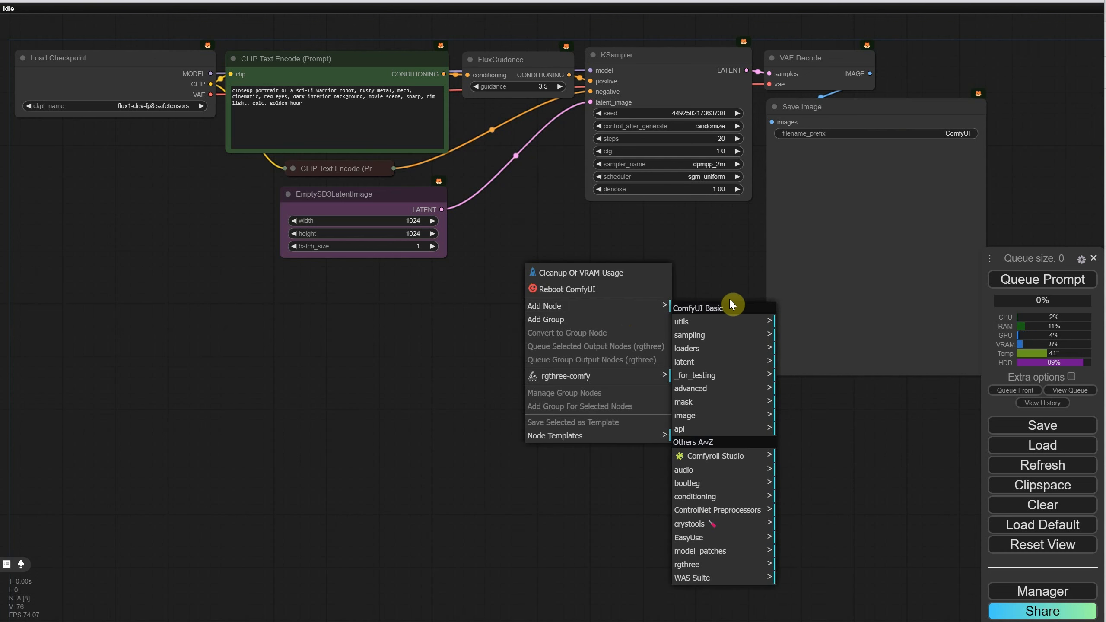
{"action": "left_click", "coordinate": [742, 457]}
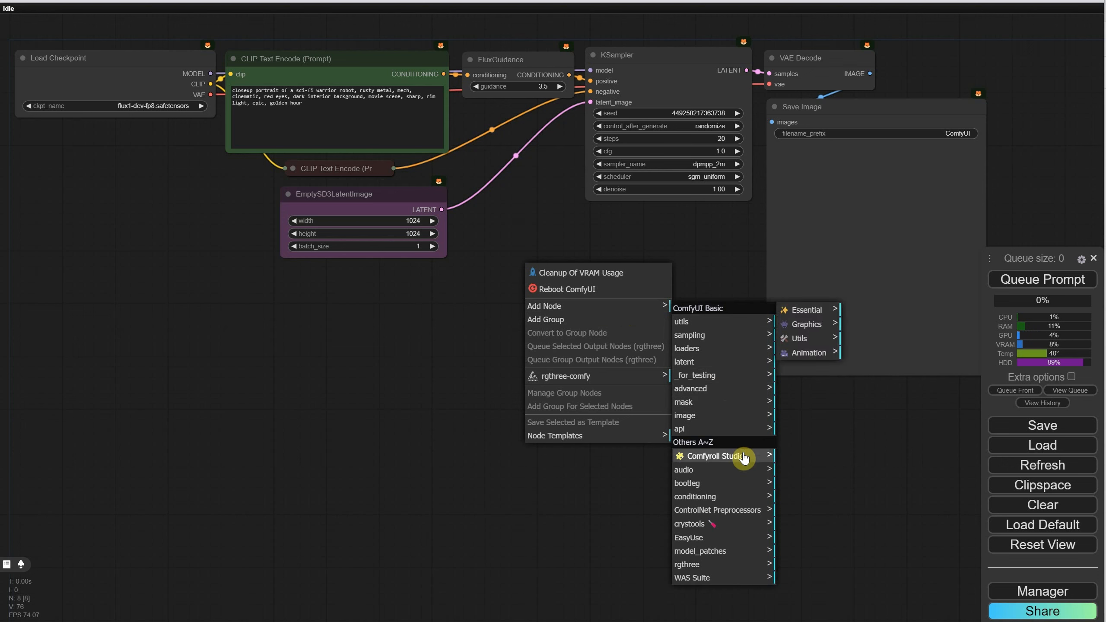
{"action": "left_click", "coordinate": [740, 511]}
{"action": "left_click", "coordinate": [733, 565]}
{"action": "left_click", "coordinate": [732, 579]}
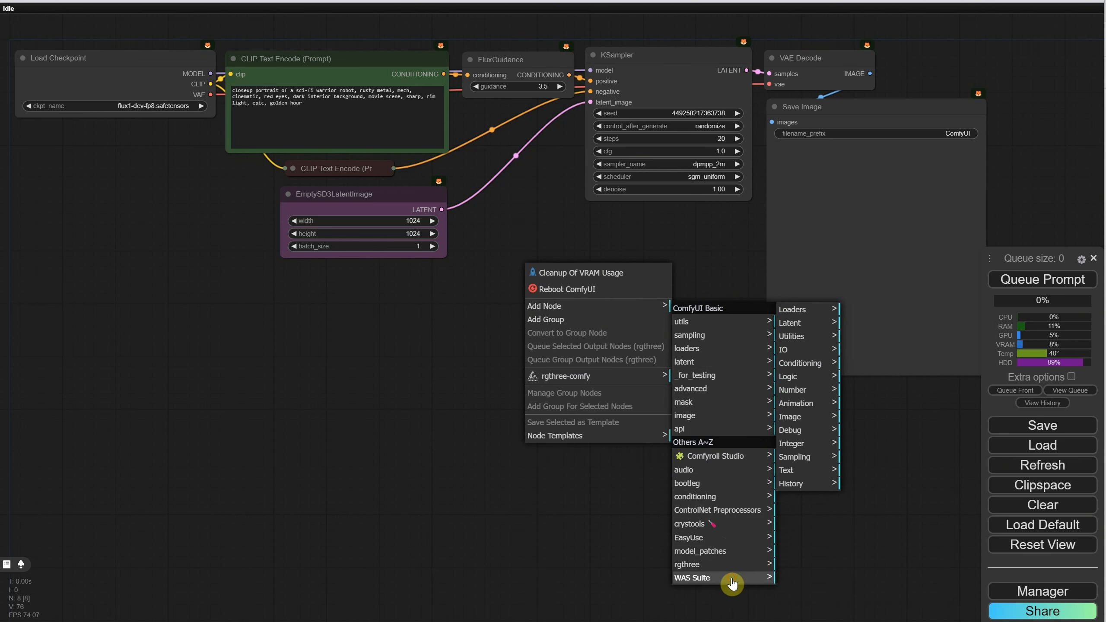
{"action": "left_click", "coordinate": [792, 417]}
{"action": "left_click", "coordinate": [880, 434]}
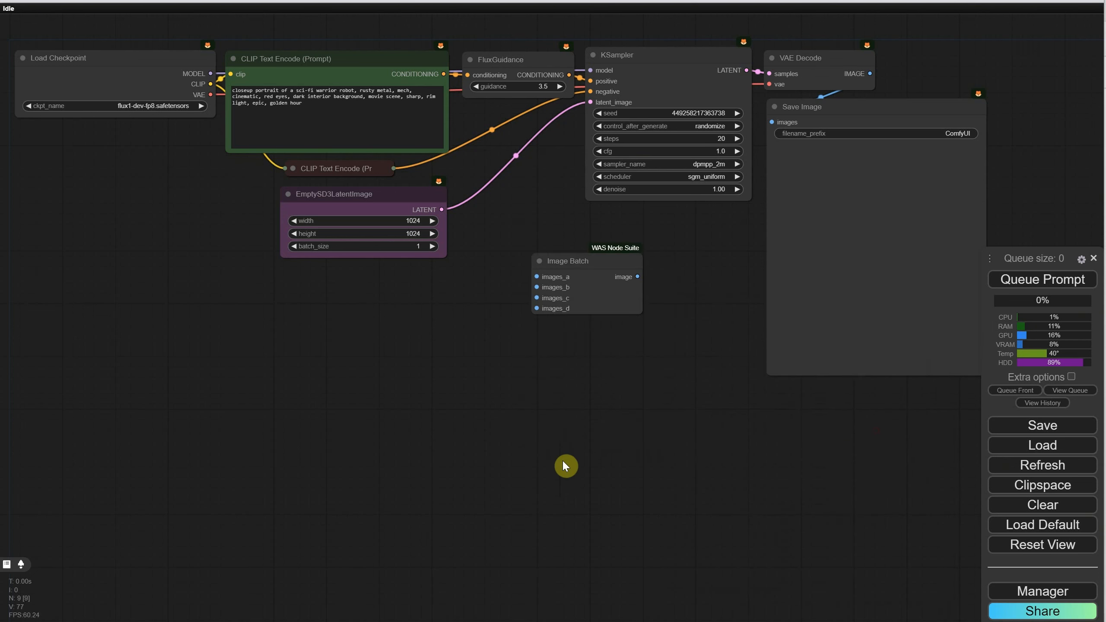
{"action": "key", "text": "Delete"}
Add a Primitive node to the empty canvas from the node search, and delete it again
{"action": "double_click", "coordinate": [601, 263]}
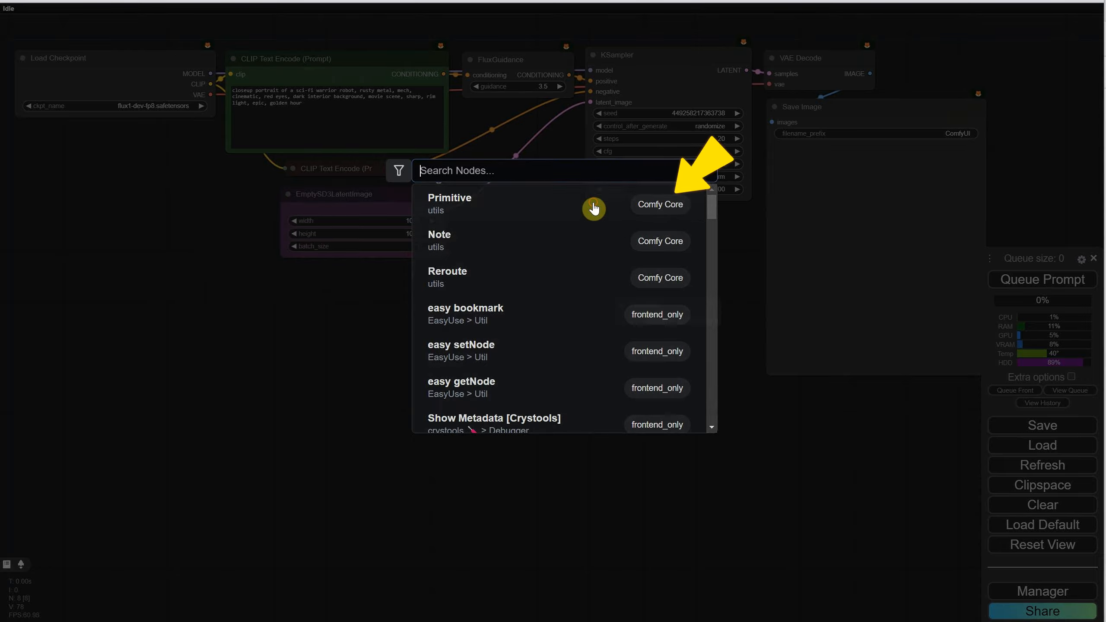
{"action": "left_click", "coordinate": [595, 208]}
{"action": "left_click", "coordinate": [661, 310]}
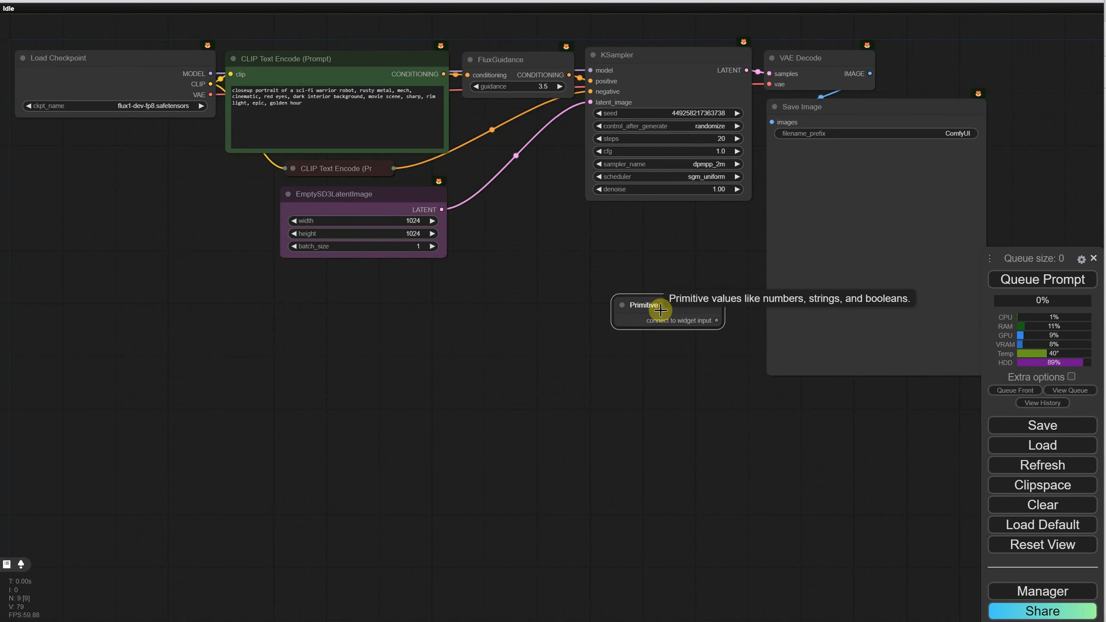
{"action": "key", "text": "Delete"}
Search the nodes for "image" and add an Image Lucy Sharpen node to the canvas
{"action": "double_click", "coordinate": [648, 303]}
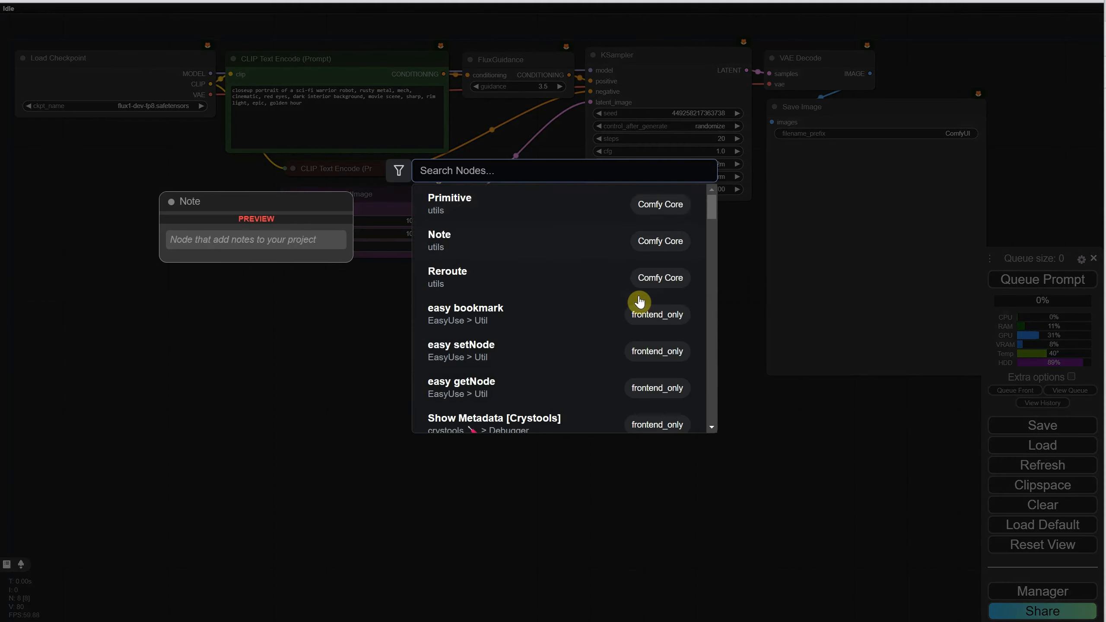
{"action": "type", "text": "image"}
{"action": "left_click", "coordinate": [613, 247]}
Set the badge display in ComfyUI Manager to Nickname, and delete the Image Lucy Sharpen node
{"action": "left_click", "coordinate": [1043, 591]}
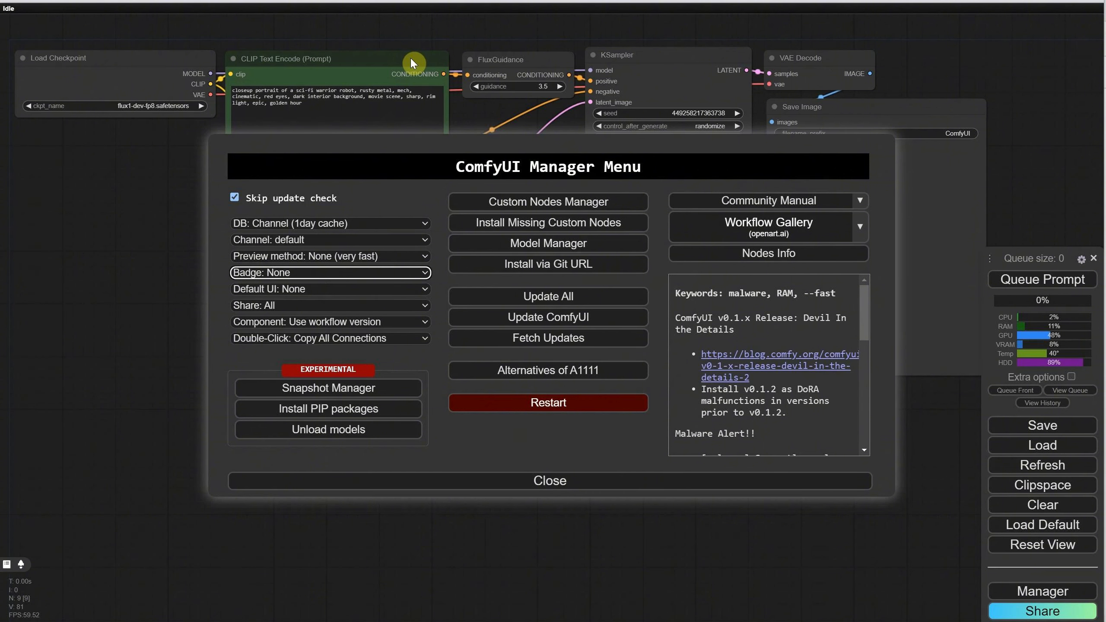
{"action": "left_click", "coordinate": [338, 273]}
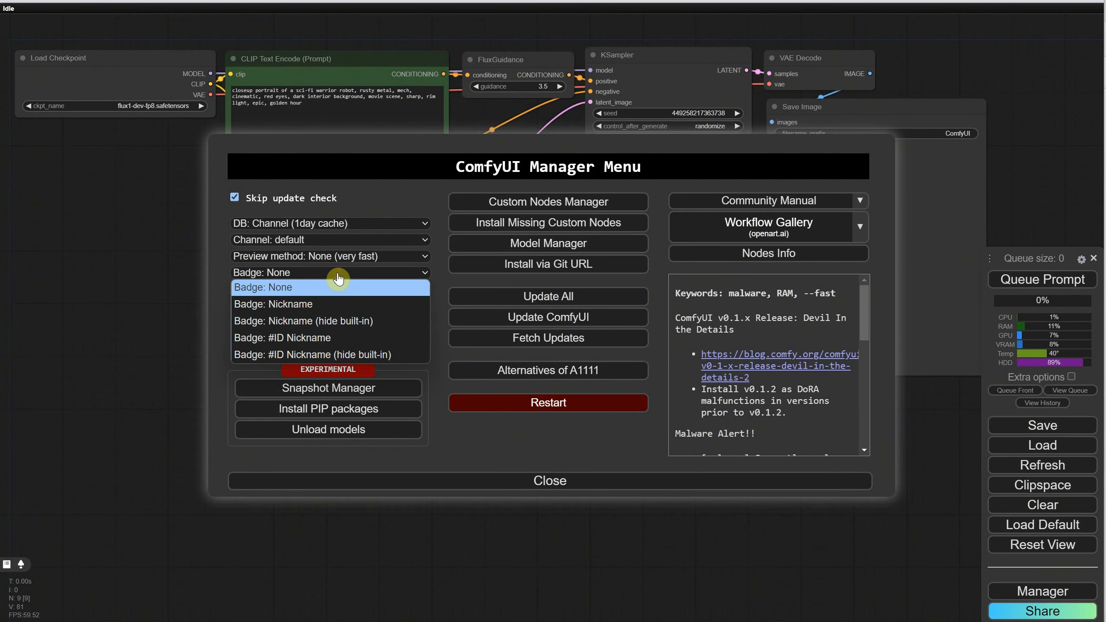
{"action": "left_click", "coordinate": [323, 304]}
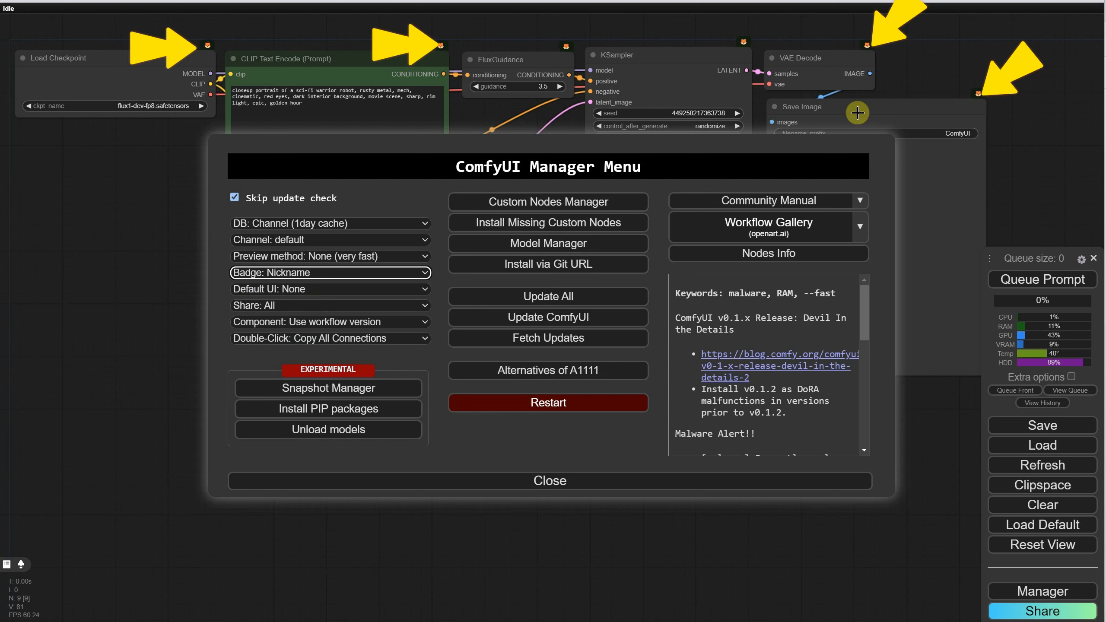
{"action": "left_click", "coordinate": [563, 481]}
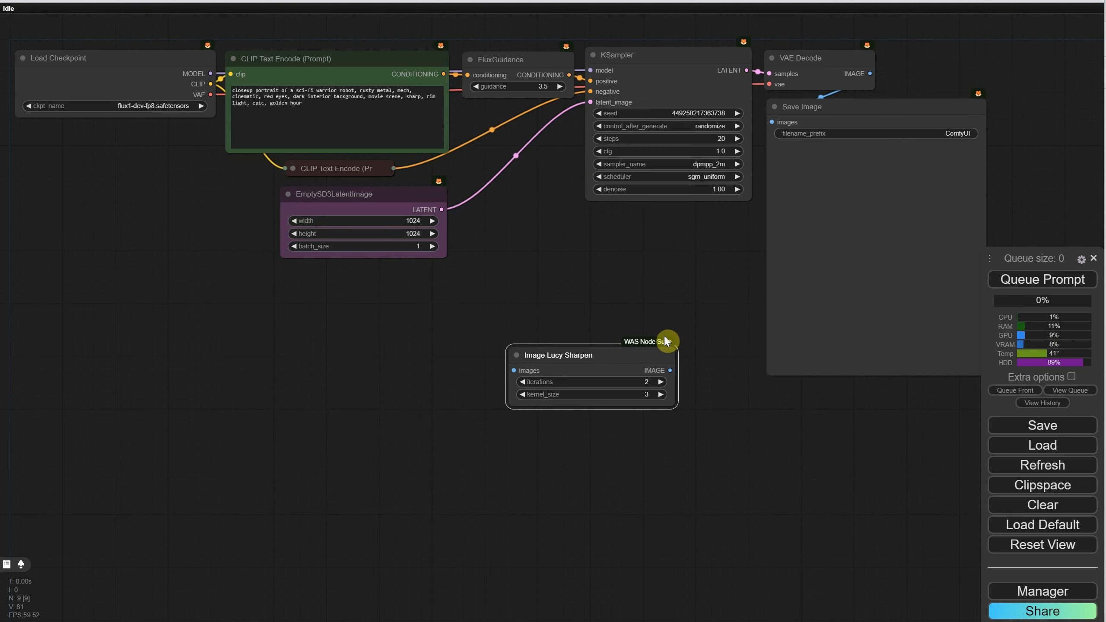
{"action": "key", "text": "Delete"}
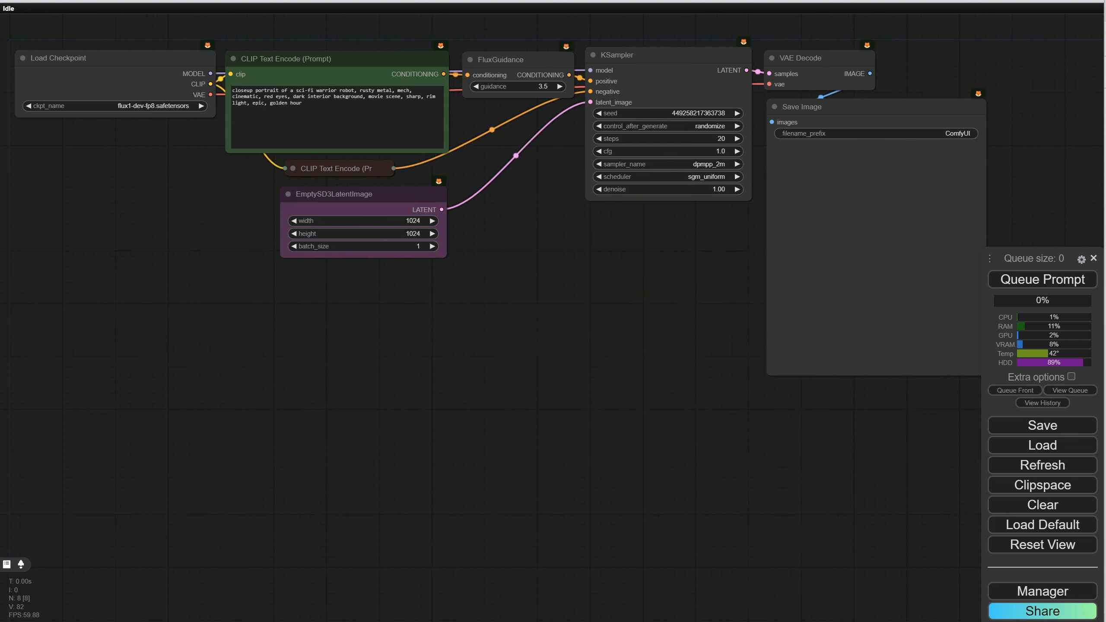
Examine the Flux workflow from the Load Checkpoint node through the KSampler to VAE Decode and Save Image
{"action": "scroll", "coordinate": [176, 198], "scroll_direction": "up", "scroll_amount": 3}
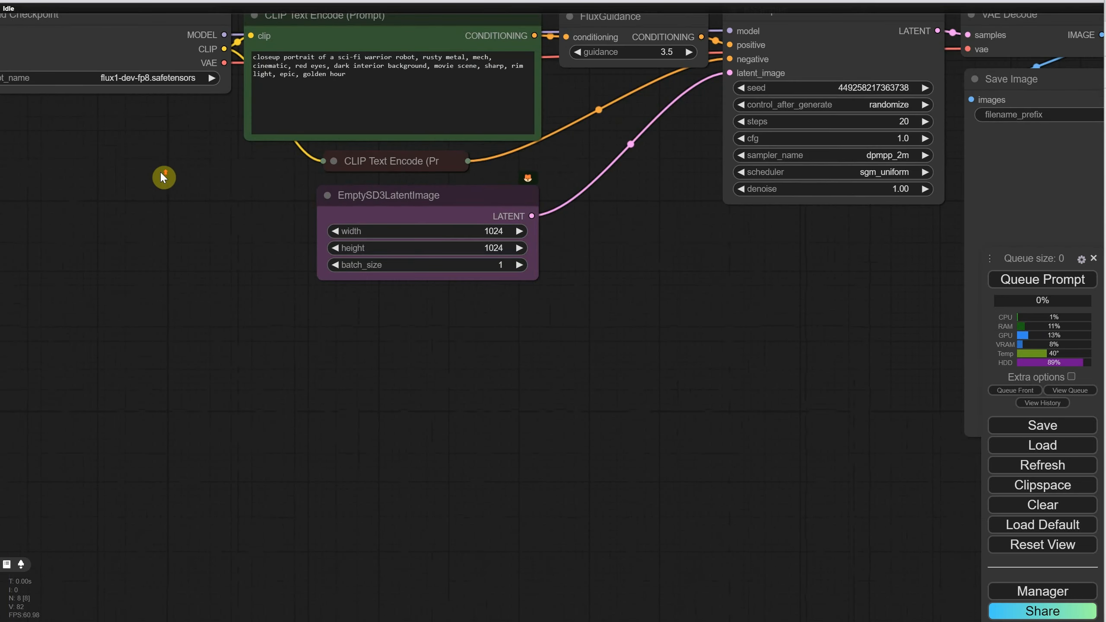
{"action": "left_click_drag", "start_coordinate": [160, 171], "coordinate": [223, 210]}
{"action": "scroll", "coordinate": [248, 222], "scroll_direction": "up", "scroll_amount": 1}
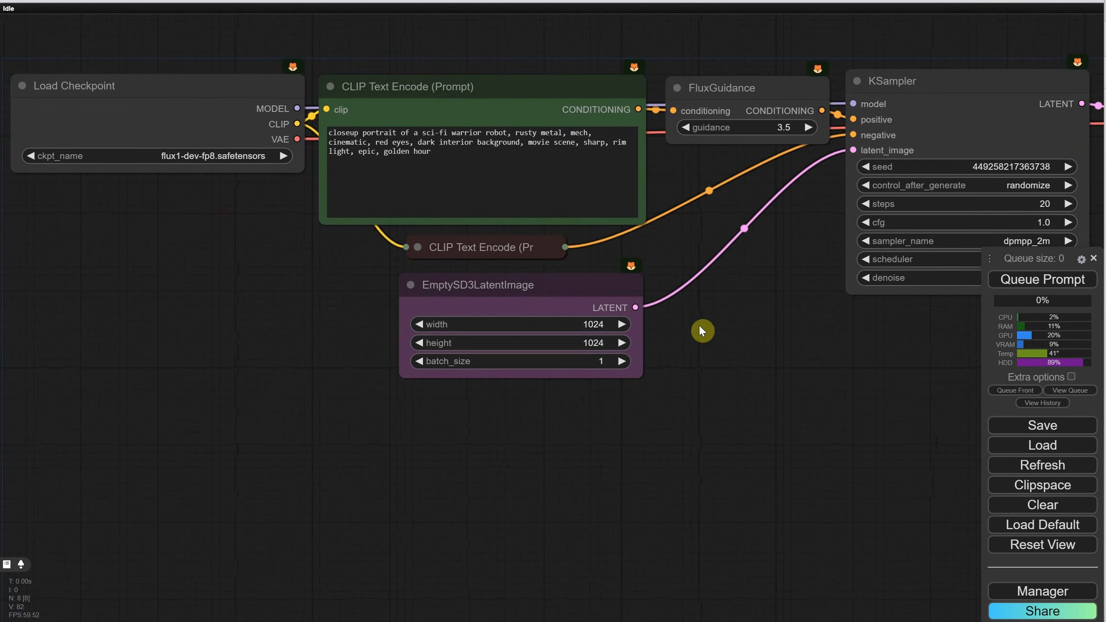
{"action": "left_click_drag", "start_coordinate": [700, 326], "coordinate": [483, 368]}
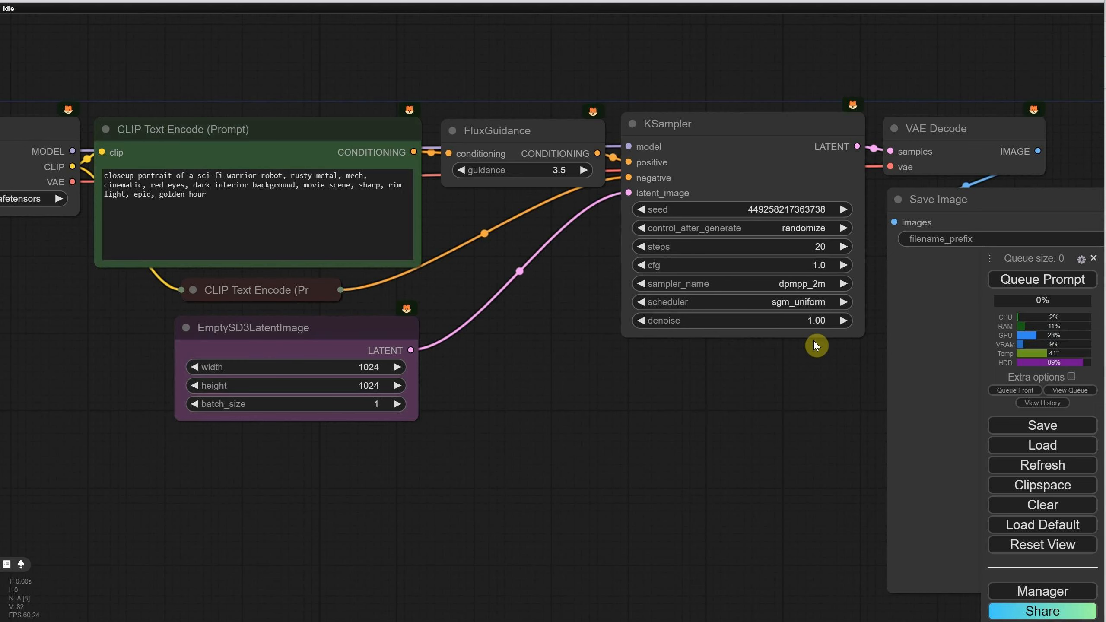
{"action": "left_click_drag", "start_coordinate": [804, 362], "coordinate": [588, 312]}
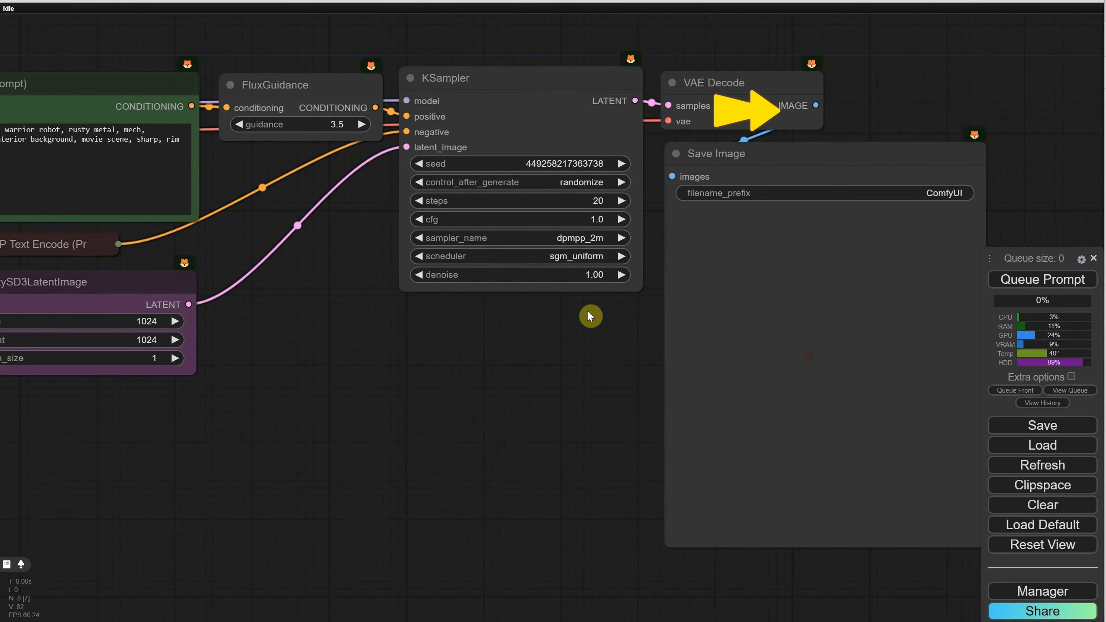
{"action": "left_click_drag", "start_coordinate": [588, 312], "coordinate": [886, 273]}
{"action": "scroll", "coordinate": [887, 273], "scroll_direction": "down", "scroll_amount": 2}
Search the nodes for "gguf", add a Unet Loader (GGUF) with flux1-dev-Q8_0.gguf, and place it below the Load Checkpoint node
{"action": "mouse_move", "coordinate": [160, 103]}
{"action": "left_mouse_down"}
{"action": "mouse_move", "coordinate": [125, 100]}
{"action": "mouse_move", "coordinate": [150, 95]}
{"action": "left_mouse_up"}
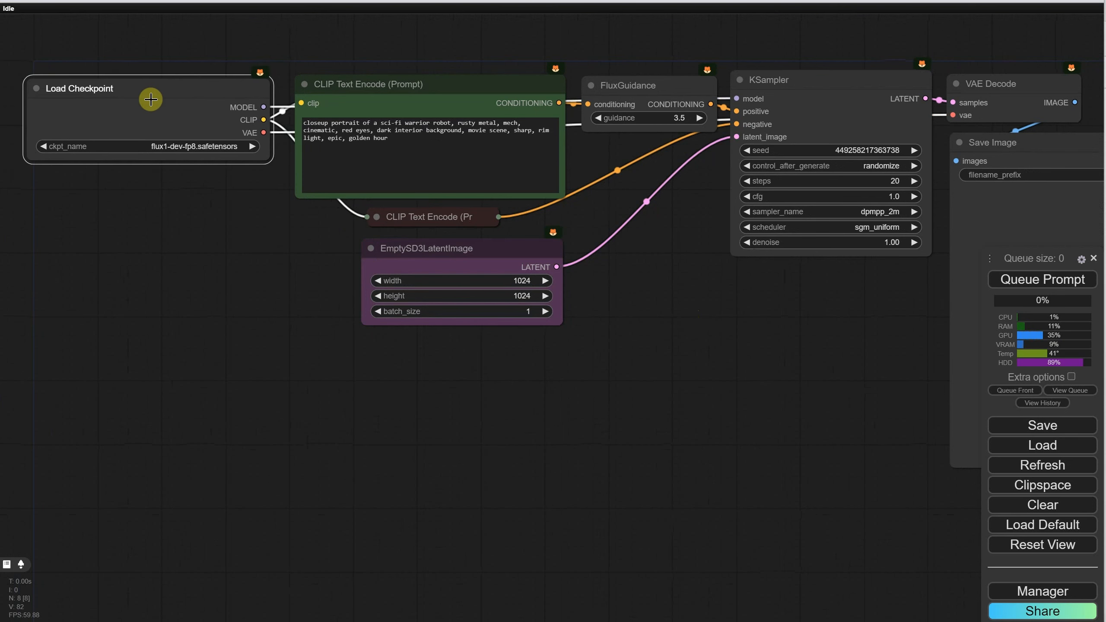
{"action": "double_click", "coordinate": [106, 224]}
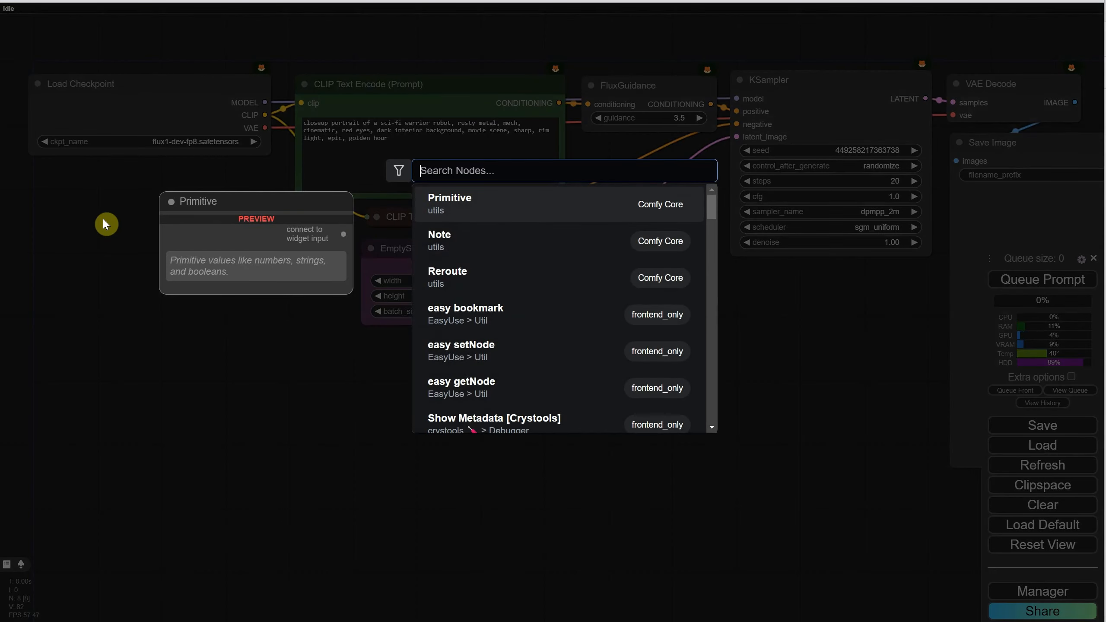
{"action": "type", "text": "gguf"}
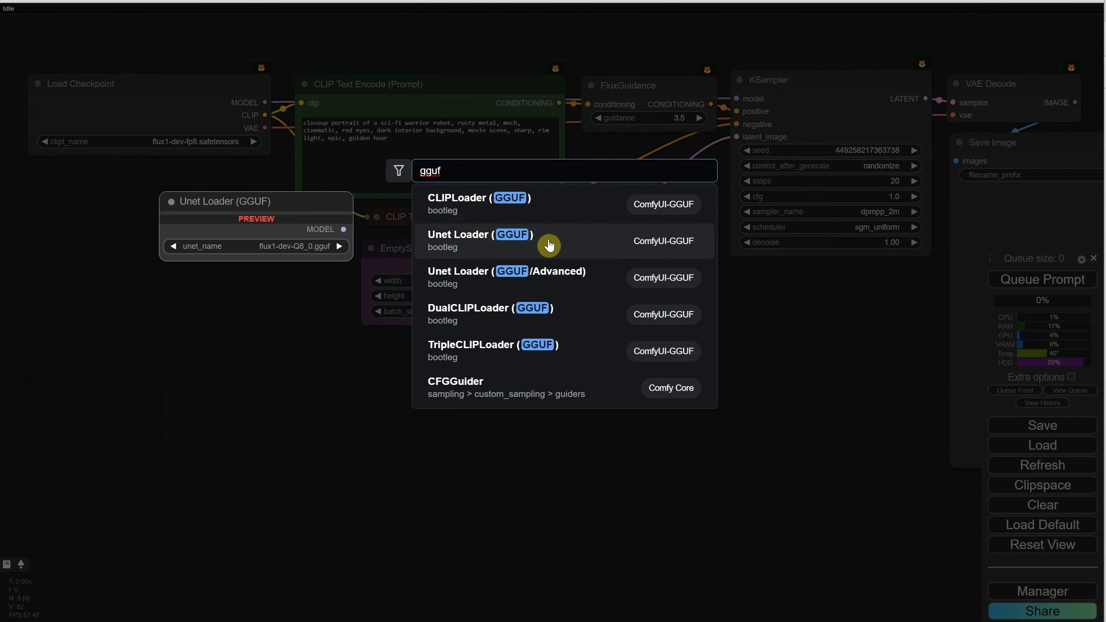
{"action": "left_click", "coordinate": [561, 242]}
{"action": "left_click_drag", "start_coordinate": [244, 214], "coordinate": [160, 191]}
{"action": "left_click_drag", "start_coordinate": [229, 230], "coordinate": [273, 236]}
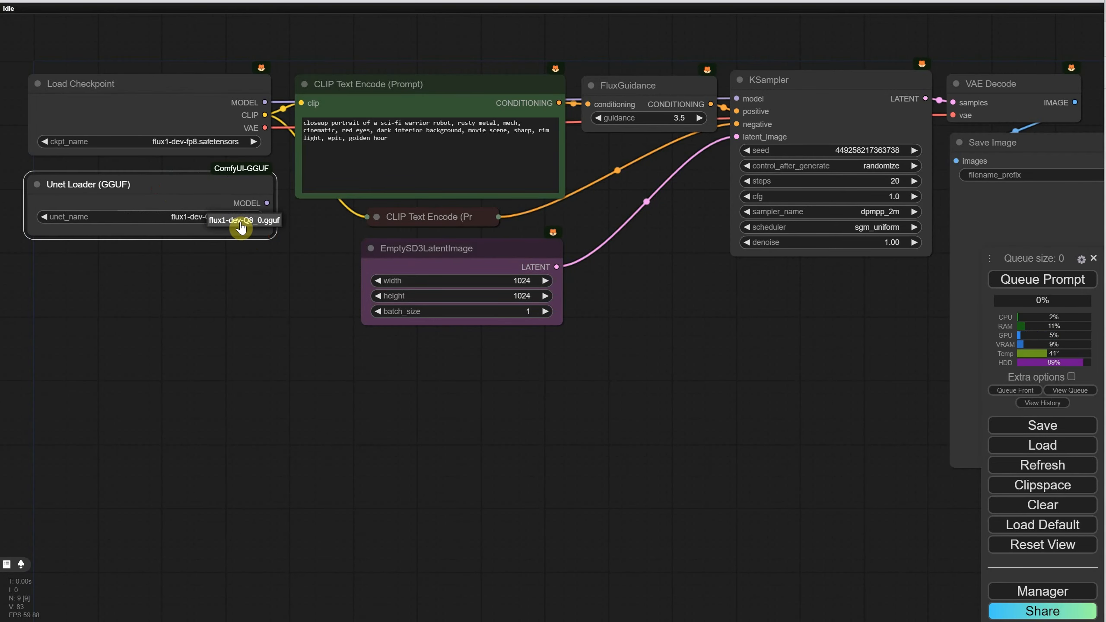
{"action": "left_click_drag", "start_coordinate": [190, 180], "coordinate": [189, 187]}
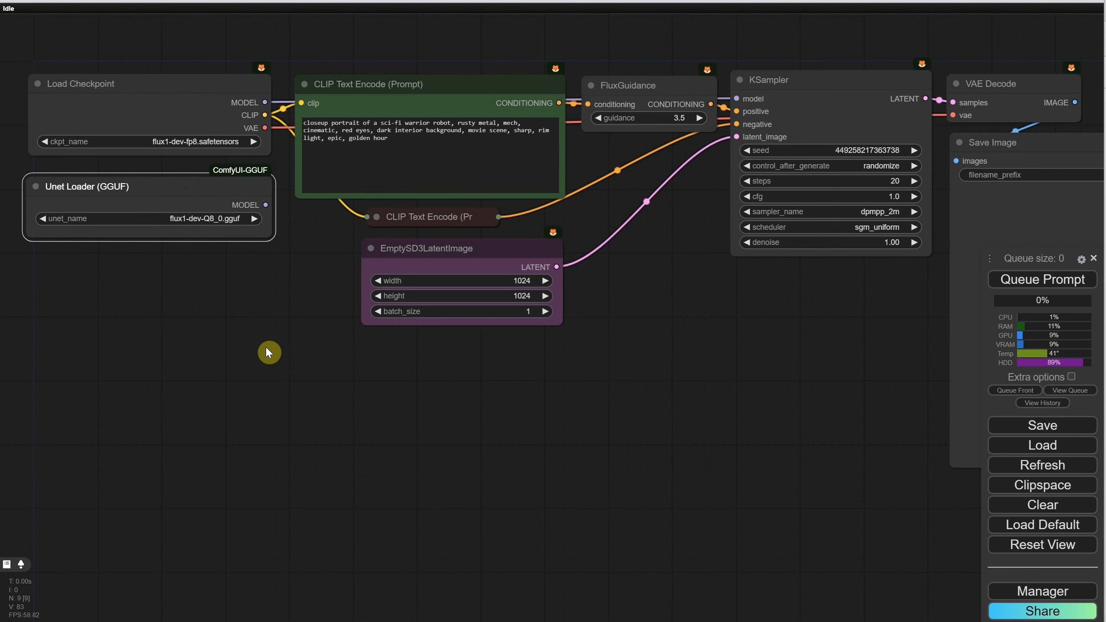
Search the nodes for "gguf" and add a DualCLIPLoader (GGUF) node below the Unet Loader
{"action": "double_click", "coordinate": [169, 307]}
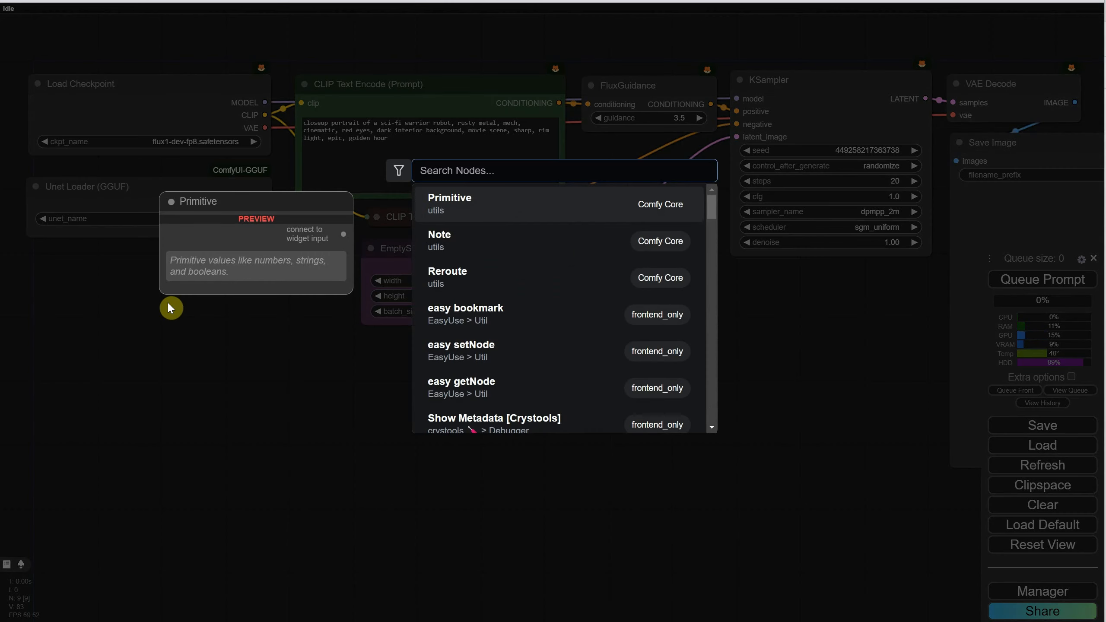
{"action": "type", "text": "gguf"}
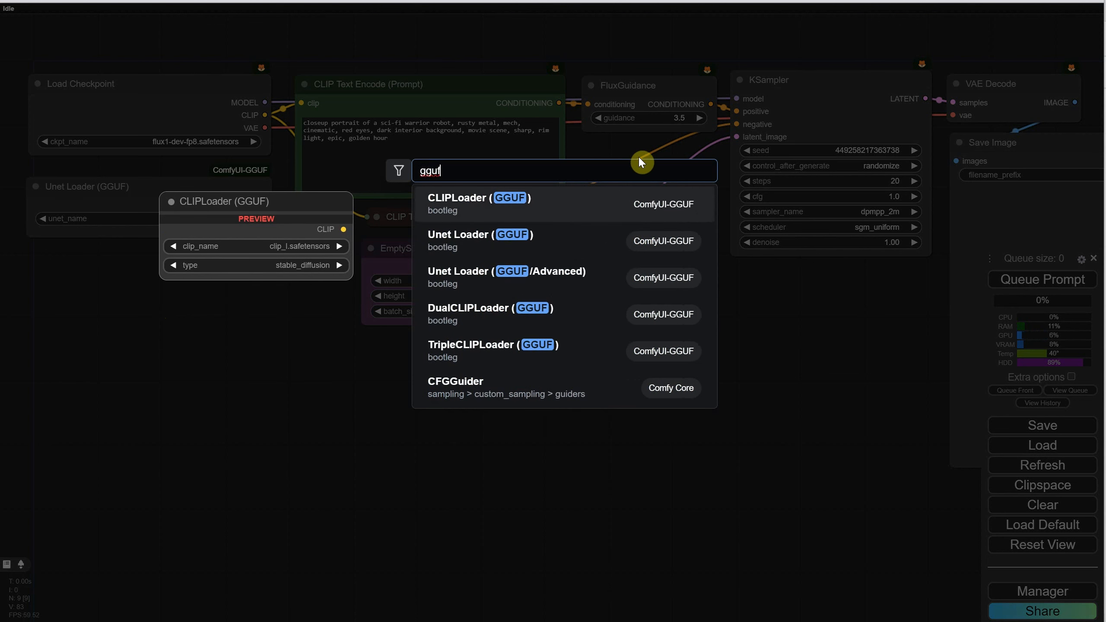
{"action": "left_click", "coordinate": [512, 314]}
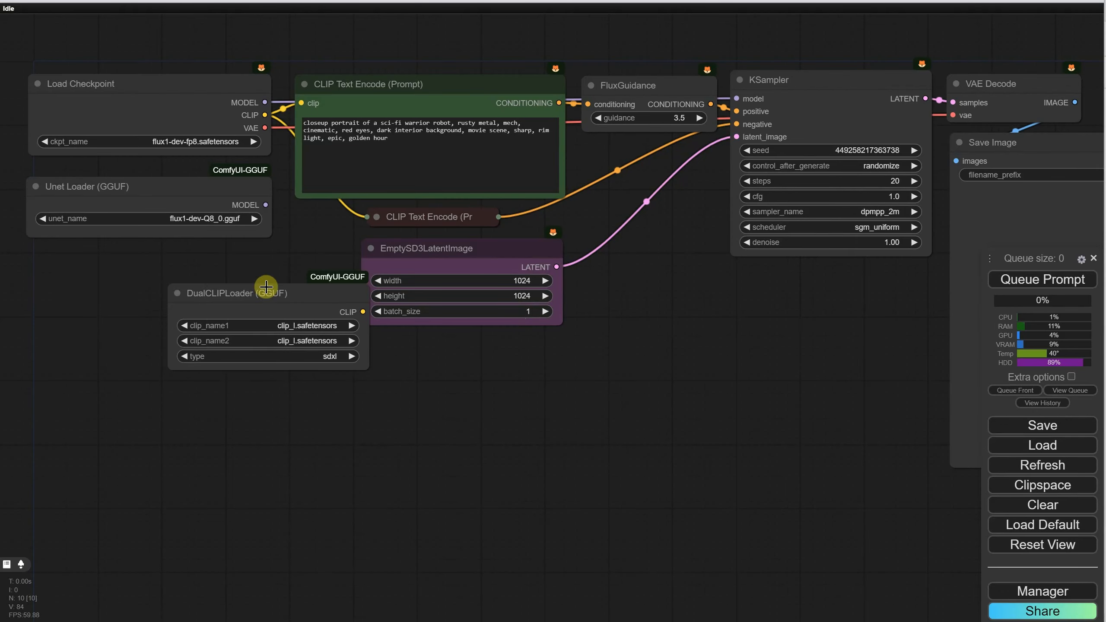
{"action": "left_click_drag", "start_coordinate": [266, 289], "coordinate": [164, 254]}
Set the DualCLIPLoader's clip_name1 to t5-v1_1-xxl-encoder-Q8_0.gguf, clip_name2 to clip_l.safetensors and type to flux
{"action": "left_click", "coordinate": [198, 295]}
{"action": "left_click", "coordinate": [237, 313]}
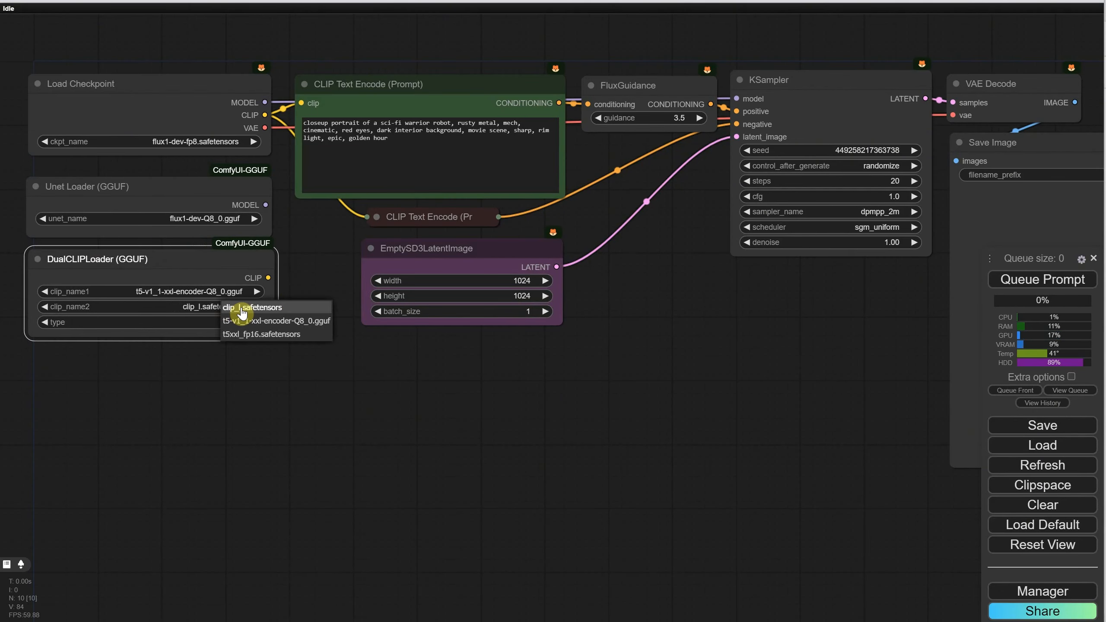
{"action": "left_click", "coordinate": [242, 308]}
{"action": "left_click", "coordinate": [253, 317]}
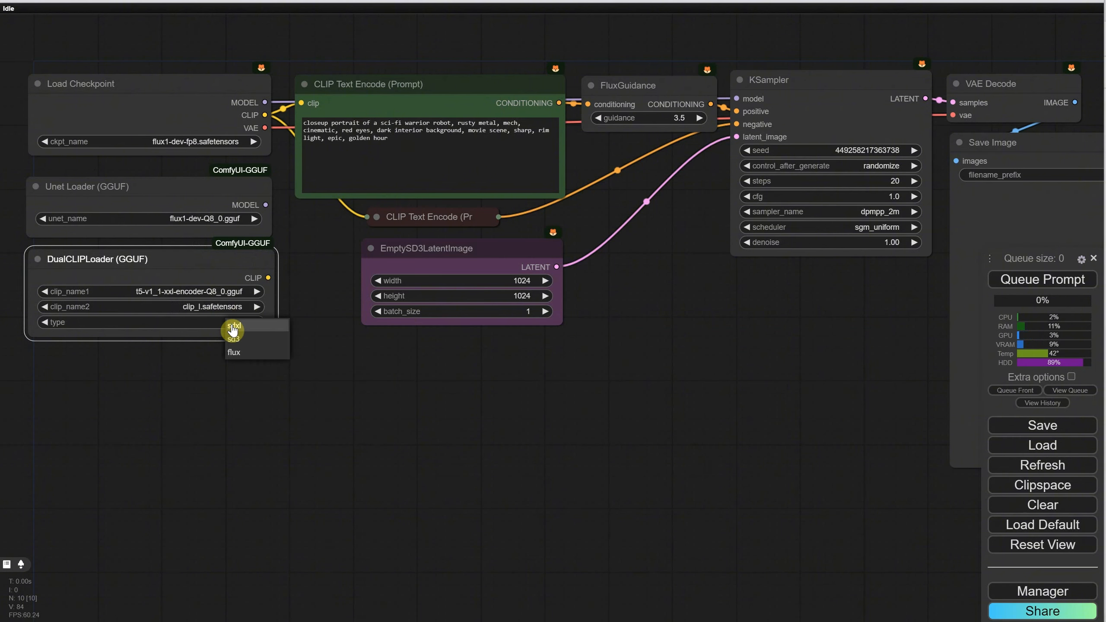
{"action": "left_click", "coordinate": [236, 354]}
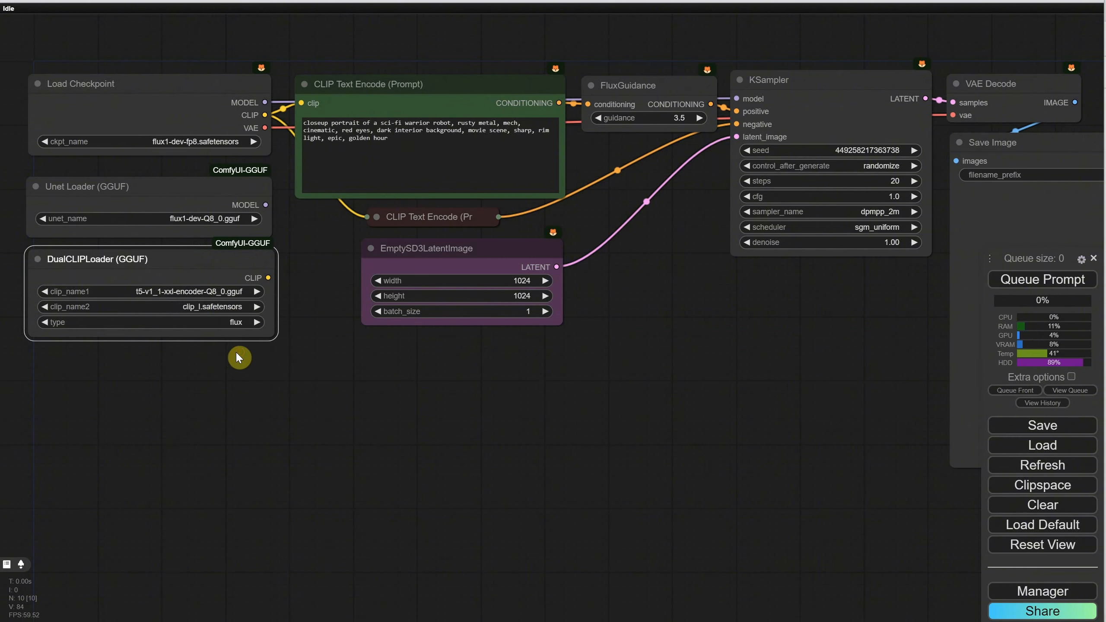
{"action": "left_click_drag", "start_coordinate": [212, 262], "coordinate": [212, 269]}
Search the nodes for "vae lo" and add a Load VAE node below the DualCLIPLoader
{"action": "double_click", "coordinate": [199, 414]}
{"action": "type", "text": "vae lo"}
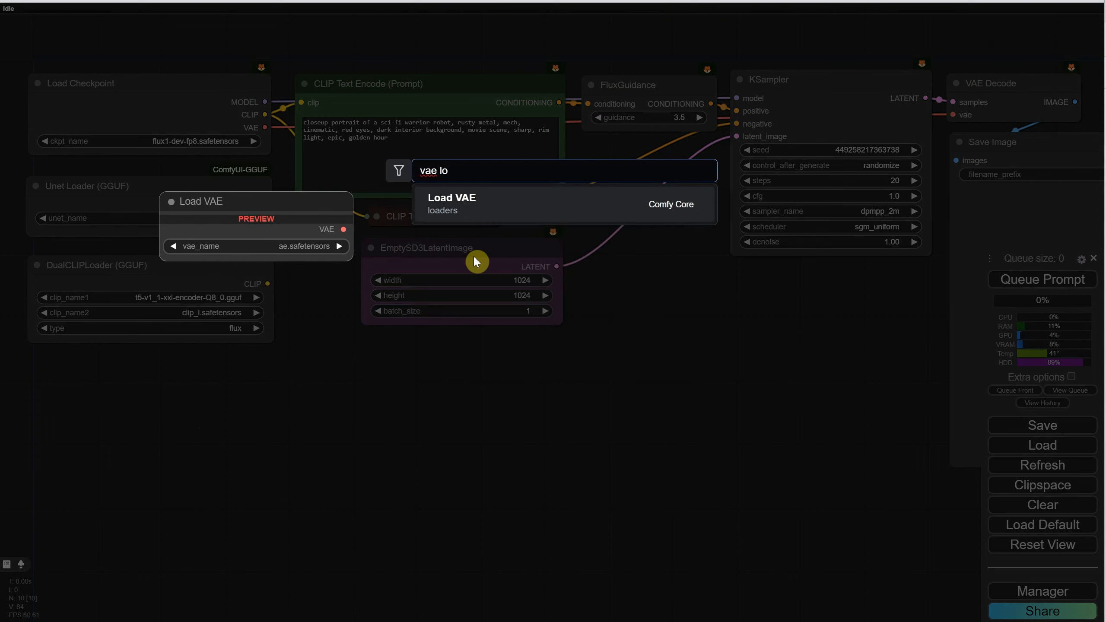
{"action": "left_click", "coordinate": [486, 209]}
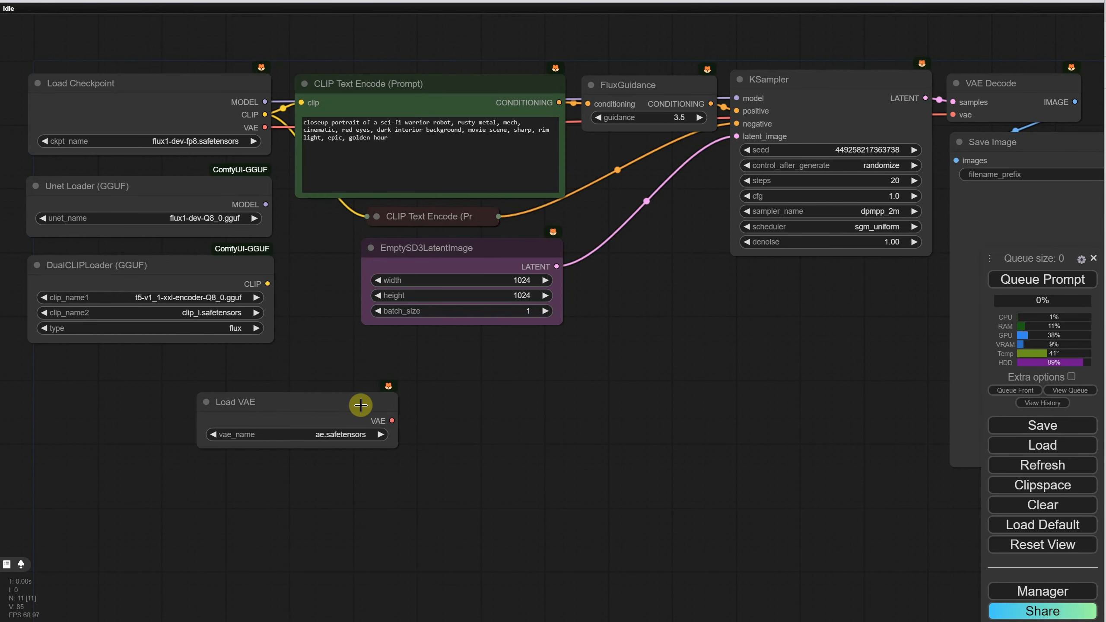
{"action": "mouse_move", "coordinate": [339, 402]}
{"action": "left_mouse_down"}
{"action": "mouse_move", "coordinate": [296, 376]}
{"action": "mouse_move", "coordinate": [209, 369]}
{"action": "left_mouse_up"}
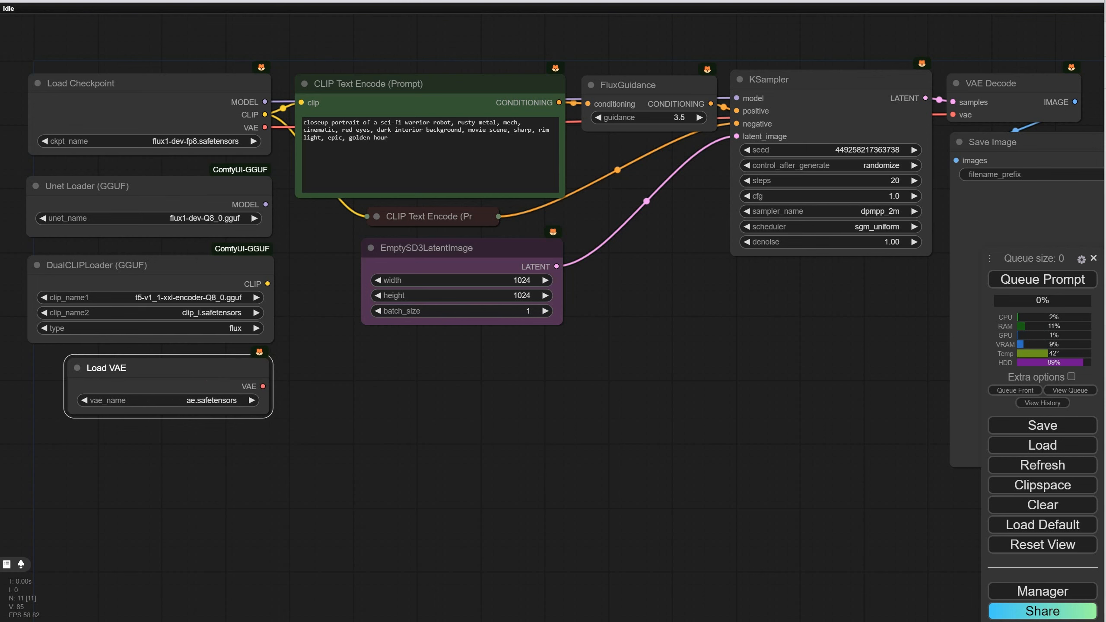
Replace the Load Checkpoint node with the Unet Loader (GGUF) and connect its MODEL output to the KSampler's model input
{"action": "scroll", "coordinate": [484, 388], "scroll_direction": "down", "scroll_amount": 3}
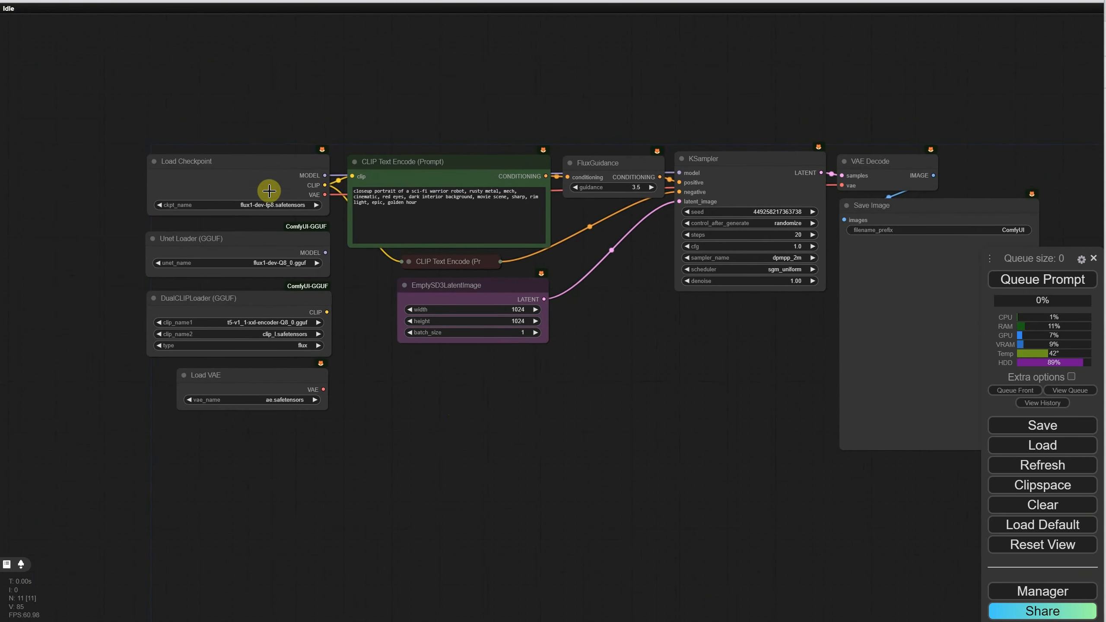
{"action": "left_click_drag", "start_coordinate": [258, 172], "coordinate": [228, 169]}
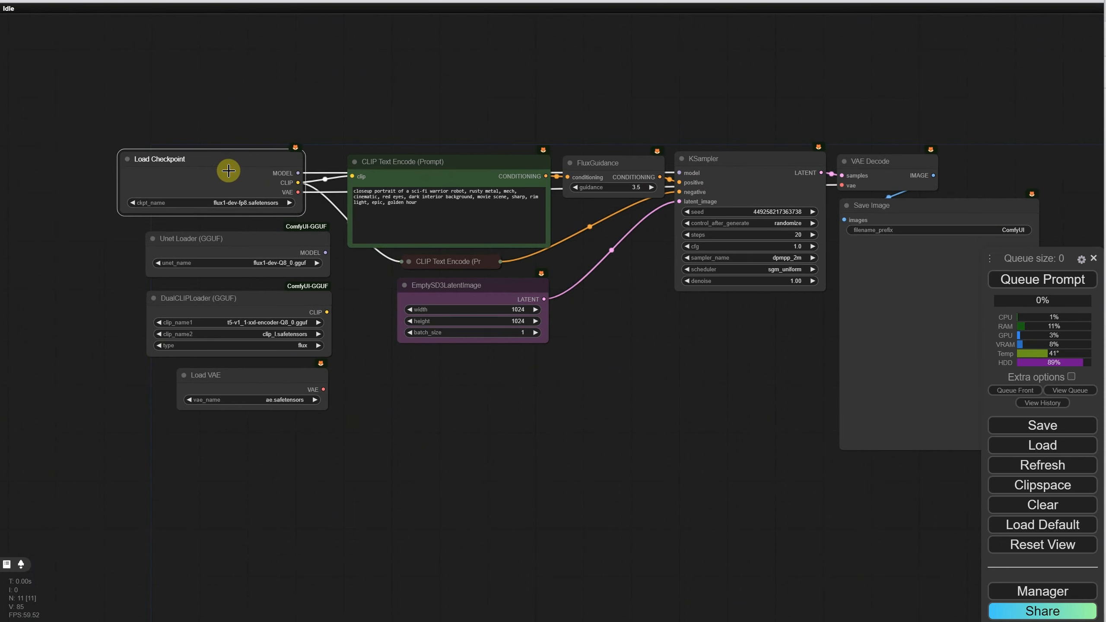
{"action": "key", "text": "Delete"}
{"action": "left_click_drag", "start_coordinate": [255, 243], "coordinate": [255, 168]}
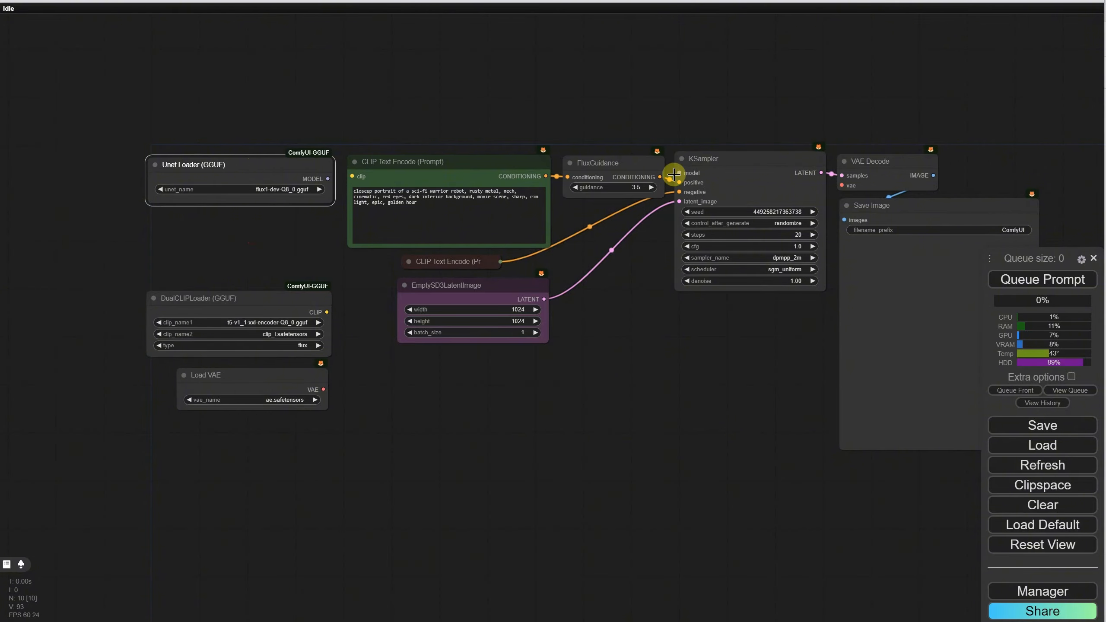
{"action": "left_click_drag", "start_coordinate": [328, 179], "coordinate": [681, 173]}
Move the DualCLIPLoader up under the Unet Loader and connect its CLIP output to both CLIP Text Encode nodes
{"action": "left_click_drag", "start_coordinate": [244, 301], "coordinate": [243, 227]}
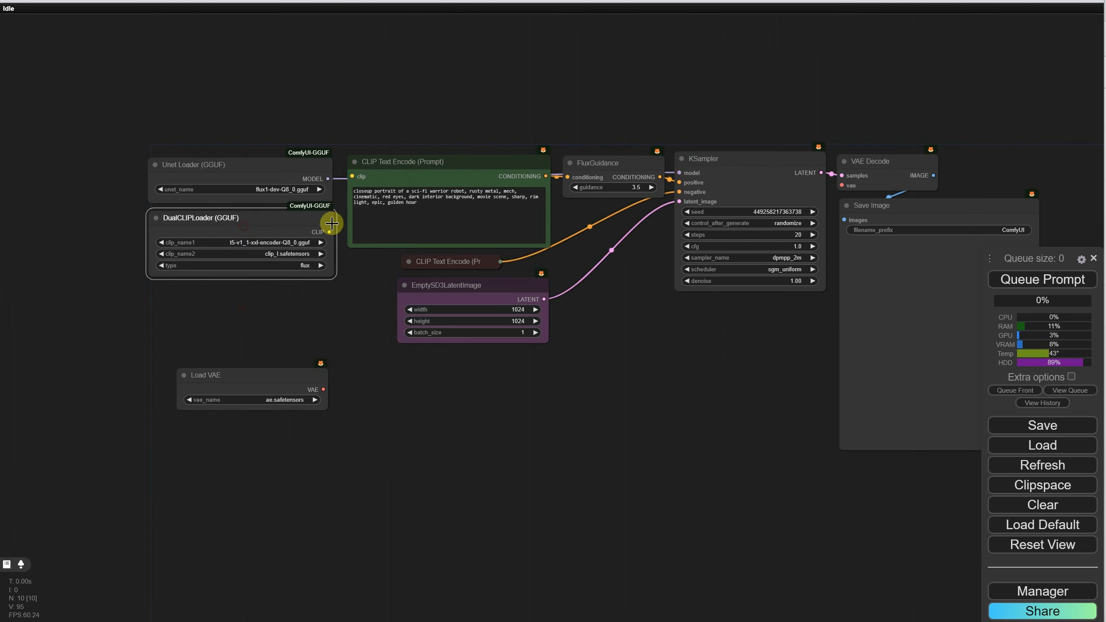
{"action": "left_click_drag", "start_coordinate": [329, 231], "coordinate": [353, 176]}
{"action": "left_click_drag", "start_coordinate": [329, 231], "coordinate": [407, 260]}
{"action": "left_click", "coordinate": [408, 262]}
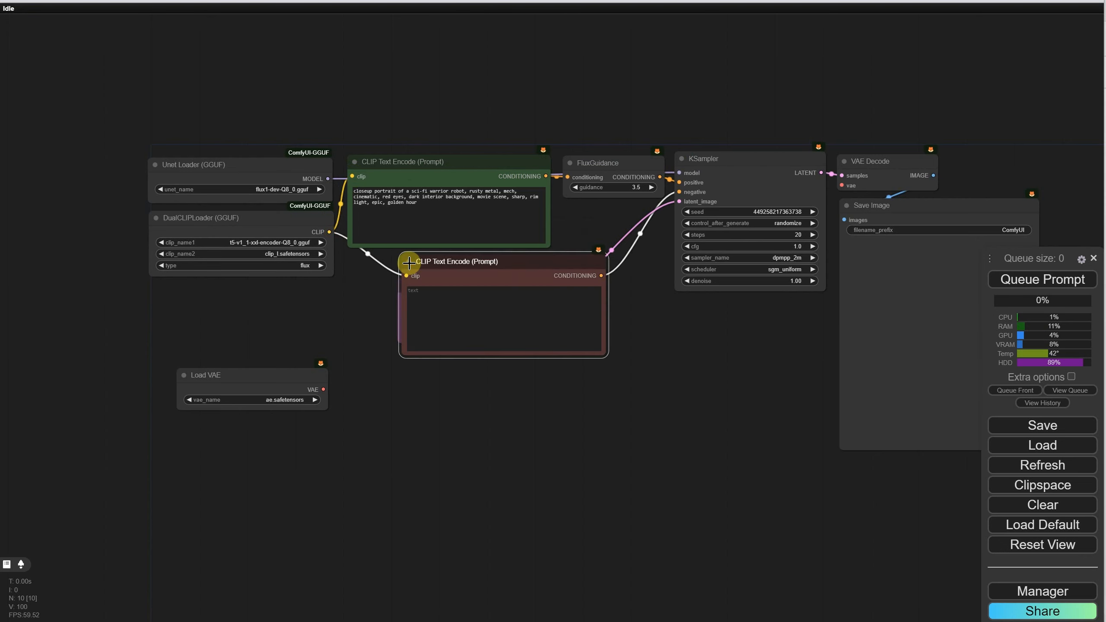
{"action": "left_click", "coordinate": [408, 262]}
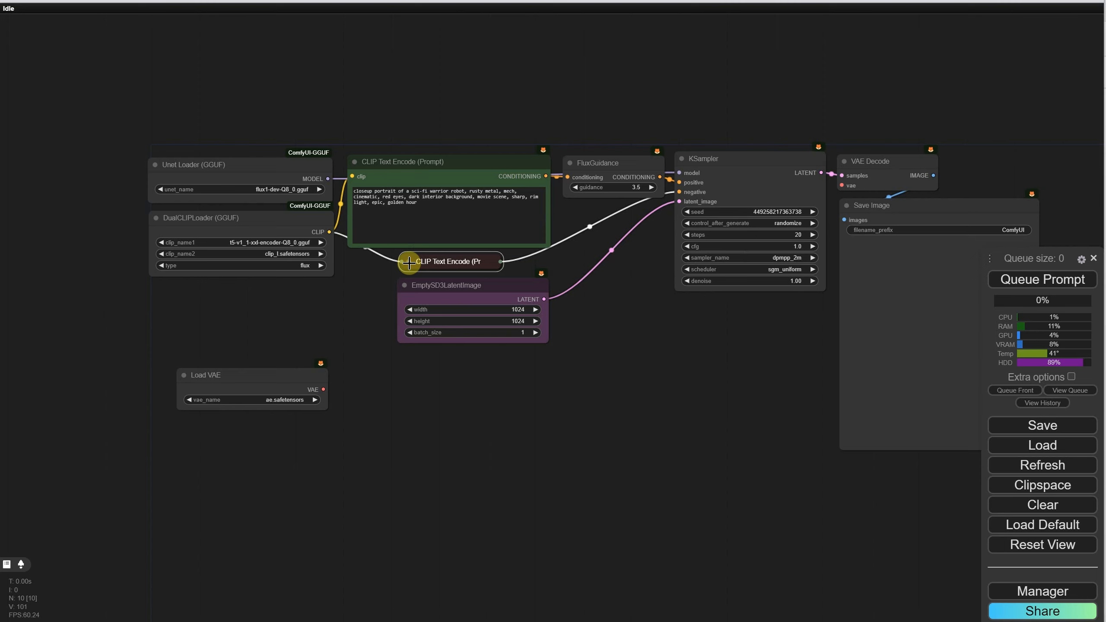
Connect the Load VAE node, placed under the KSampler, to VAE Decode and generate an image
{"action": "left_click_drag", "start_coordinate": [236, 376], "coordinate": [733, 311]}
{"action": "left_click_drag", "start_coordinate": [843, 186], "coordinate": [767, 304]}
{"action": "left_click", "coordinate": [1015, 279]}
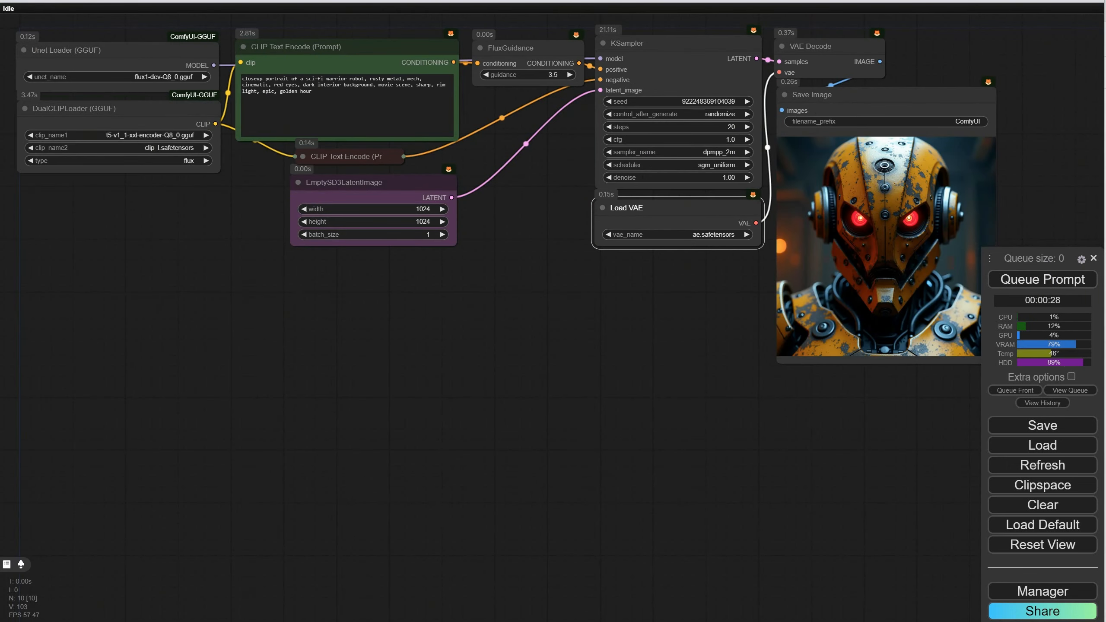
Check the prompt's execution time in the ComfyUI console window and generate another image with the GGUF workflow
{"action": "key", "text": "alt+Tab"}
{"action": "left_click_drag", "start_coordinate": [795, 133], "coordinate": [802, 498]}
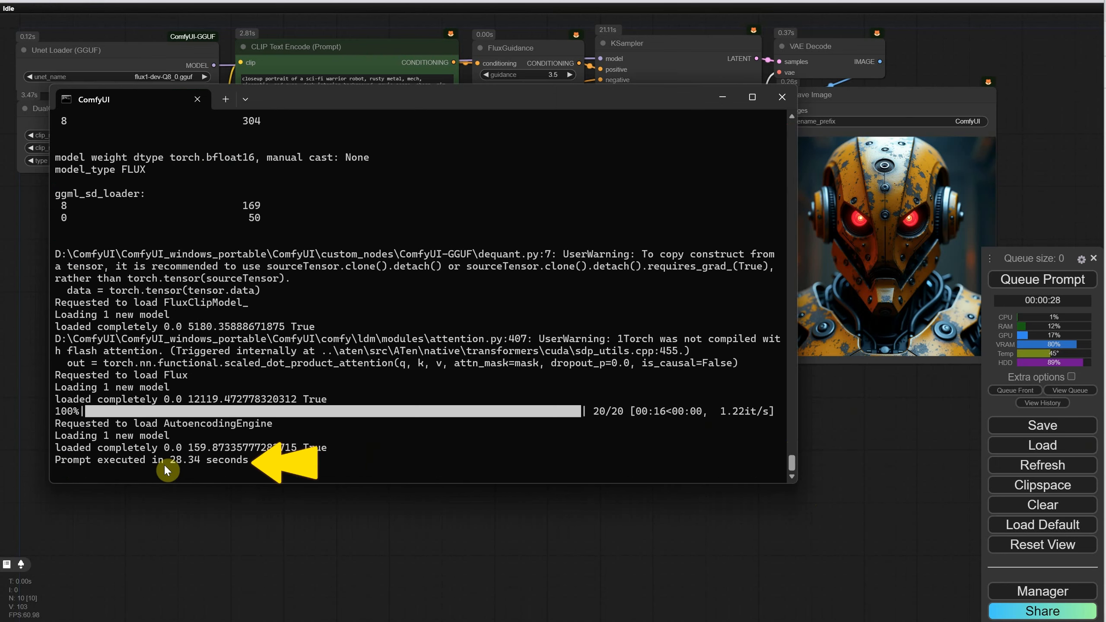
{"action": "left_click", "coordinate": [1013, 274]}
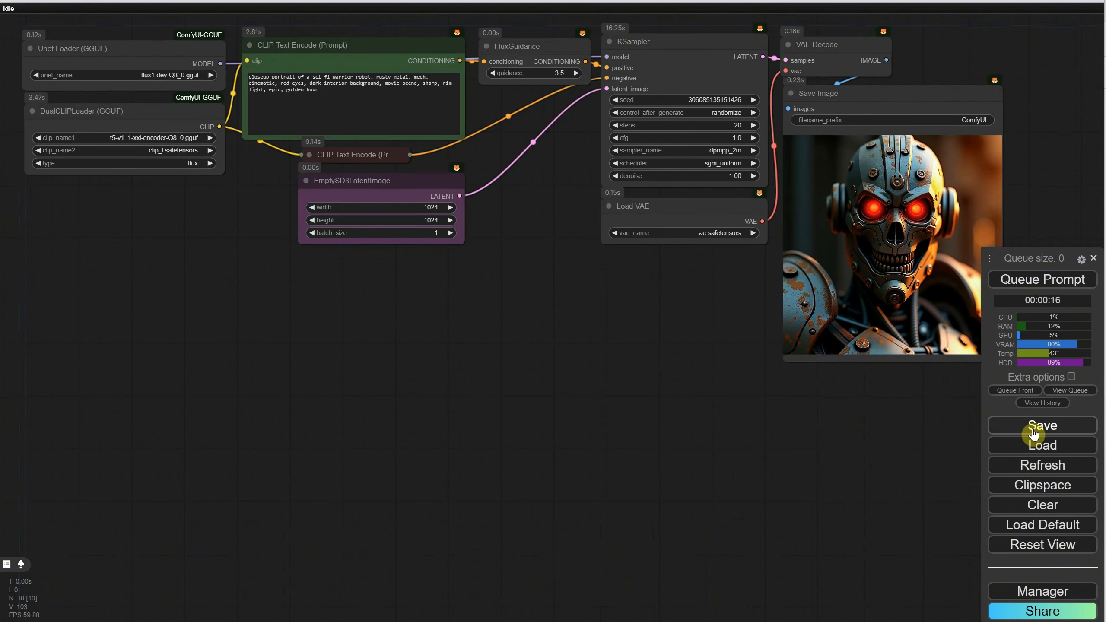
Save the workflow in the Ep10 folder as "EP10 Flux 1 Dev GGUF TXT2IMG Workflow"
{"action": "left_click", "coordinate": [1025, 427]}
{"action": "left_click", "coordinate": [610, 82]}
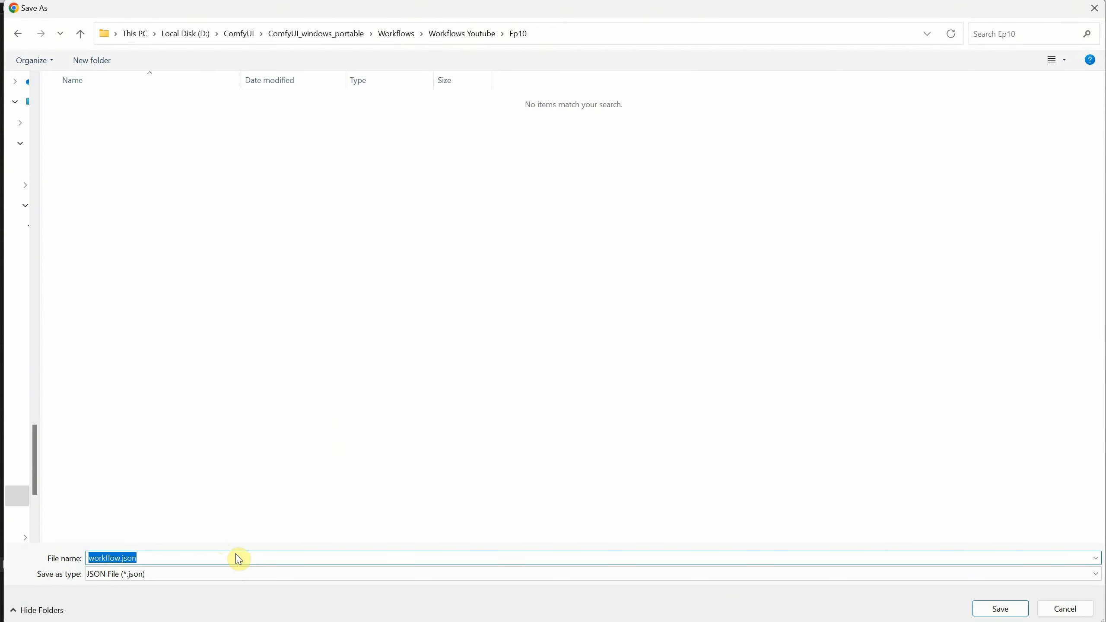
{"action": "type", "text": "EP10 Flux 1 Dev GGUF TXT2IMG Workflow"}
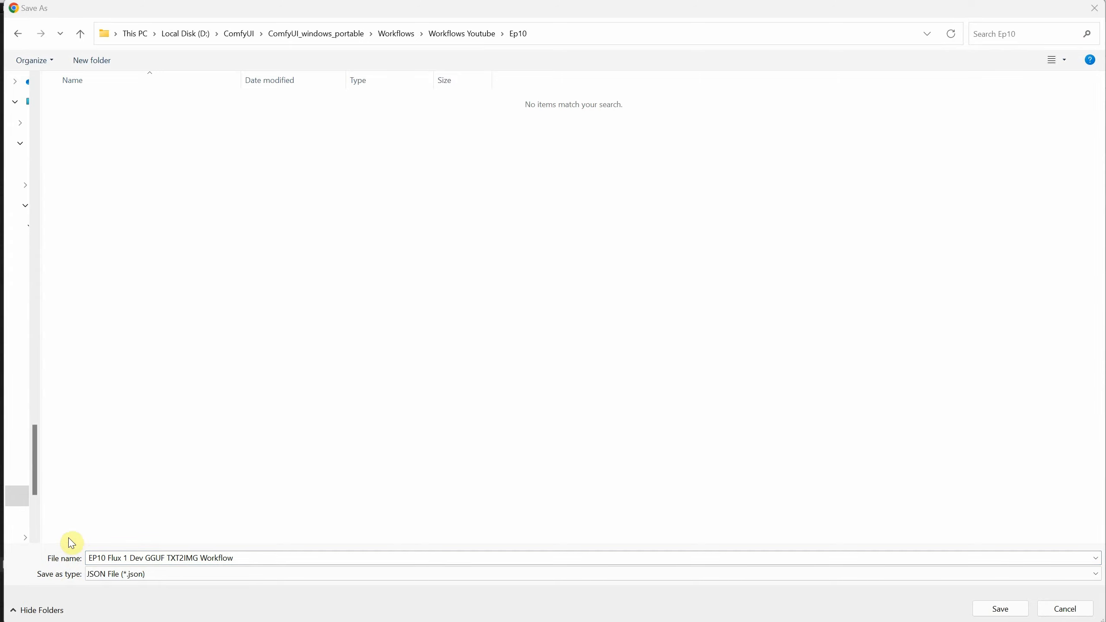
{"action": "left_click", "coordinate": [1001, 610]}
Check the files offered for unet_name in the Unet Loader (GGUF) and for clip_name1 in the DualCLIPLoader
{"action": "scroll", "coordinate": [524, 393], "scroll_direction": "up", "scroll_amount": 10}
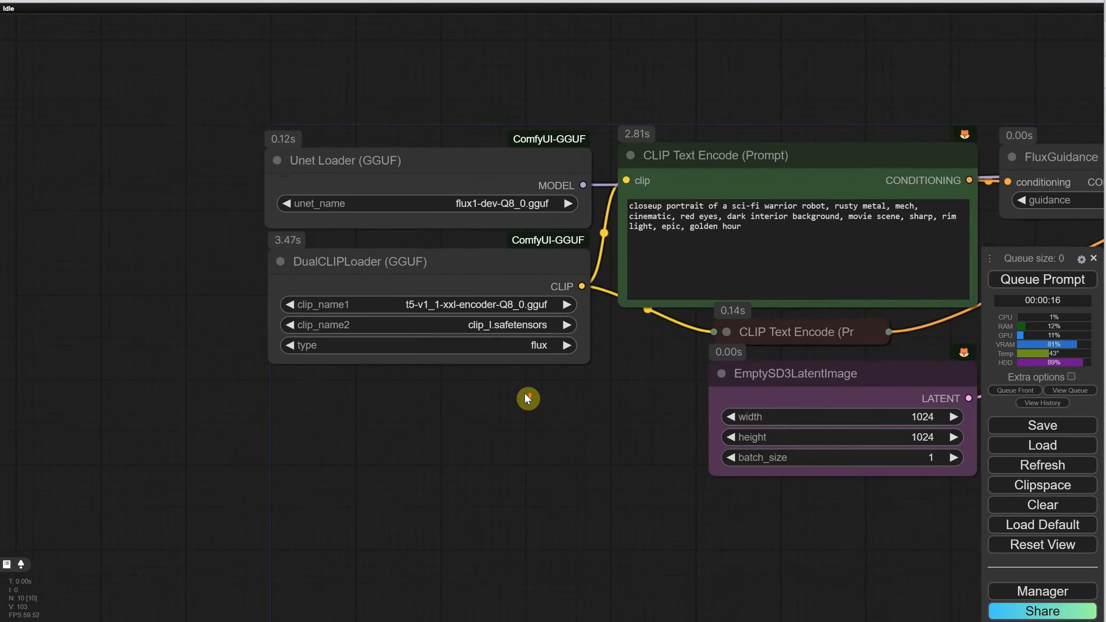
{"action": "left_click", "coordinate": [483, 164]}
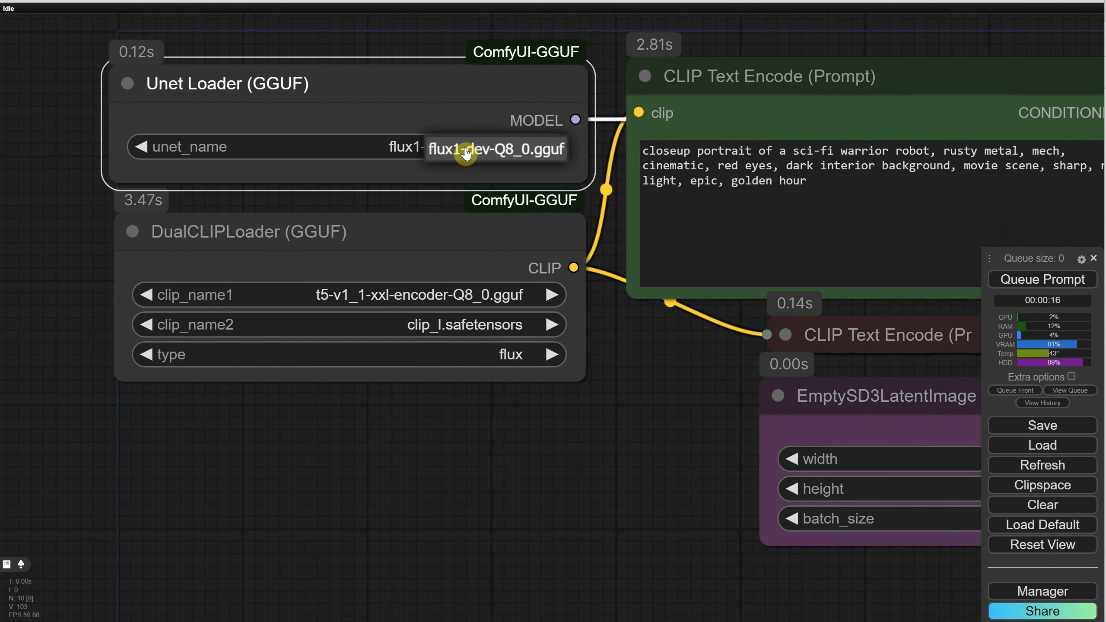
{"action": "left_click", "coordinate": [442, 295]}
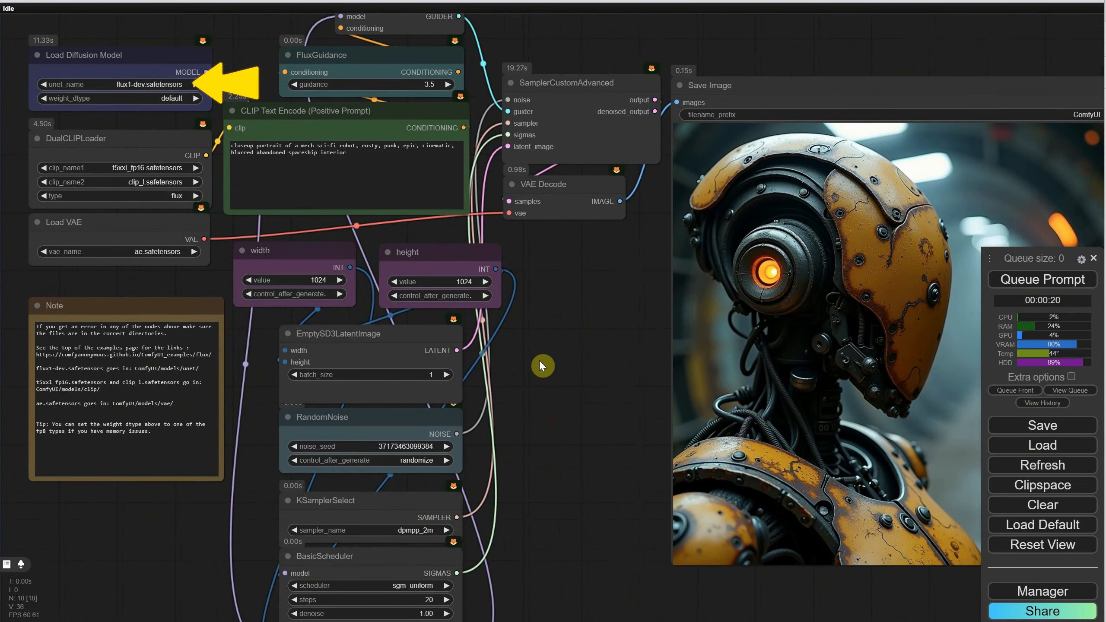
Compare the execution times of the GGUF and full Flux Dev runs in the ComfyUI console window
{"action": "scroll", "coordinate": [539, 365], "scroll_direction": "down", "scroll_amount": 2}
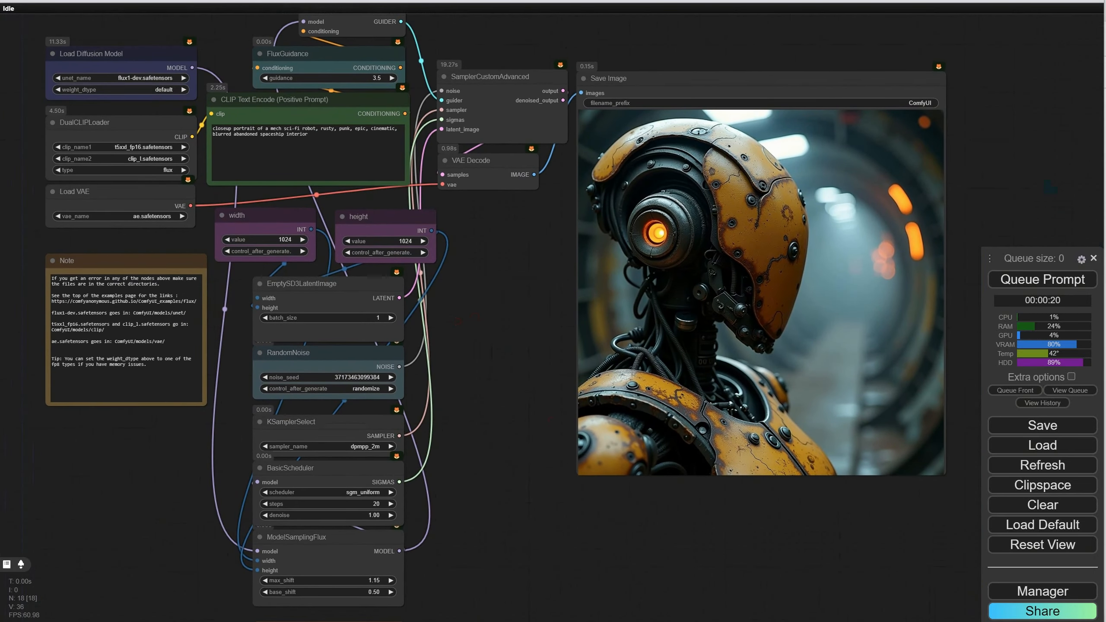
{"action": "key", "text": "alt+Tab"}
{"action": "scroll", "coordinate": [442, 243], "scroll_direction": "up", "scroll_amount": 3}
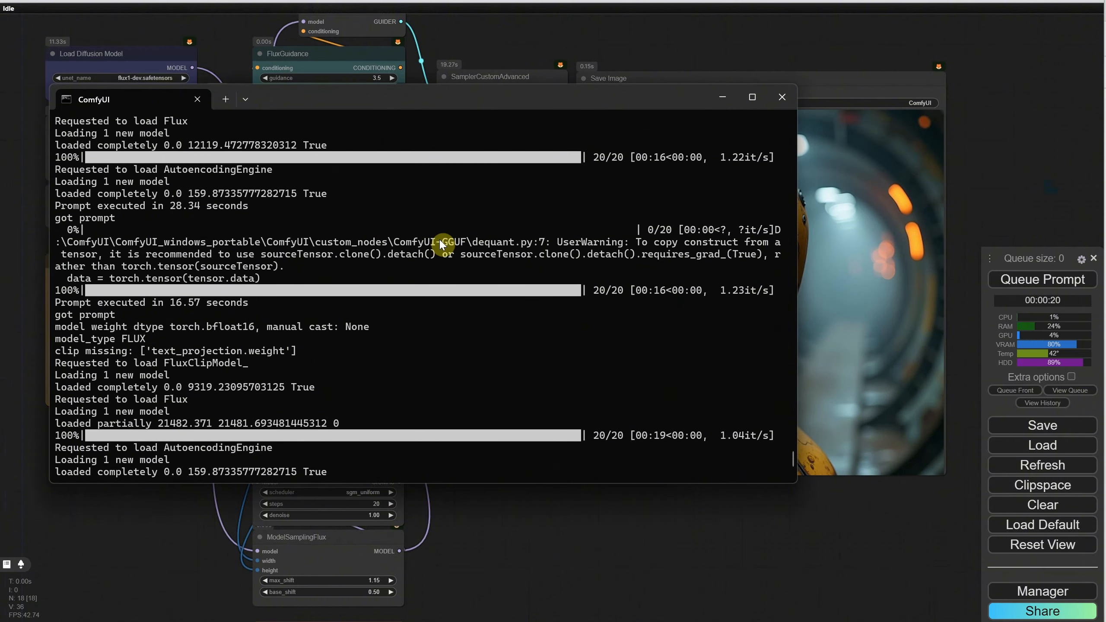
{"action": "left_click_drag", "start_coordinate": [167, 208], "coordinate": [201, 209]}
{"action": "left_click_drag", "start_coordinate": [179, 308], "coordinate": [202, 307]}
{"action": "scroll", "coordinate": [328, 320], "scroll_direction": "down", "scroll_amount": 2}
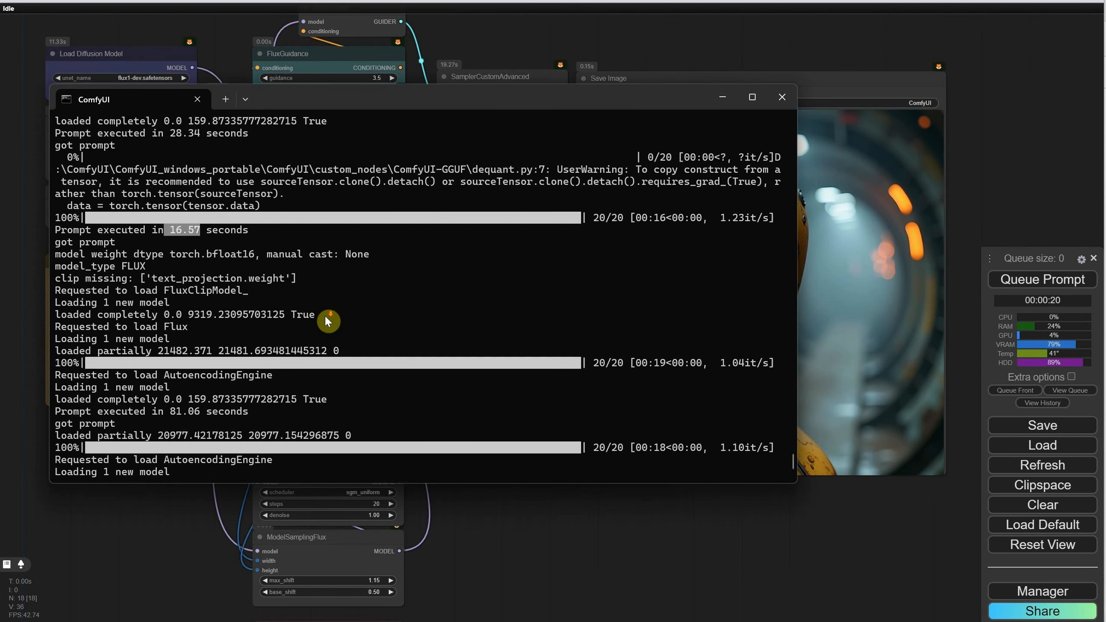
{"action": "scroll", "coordinate": [325, 315], "scroll_direction": "down", "scroll_amount": 1}
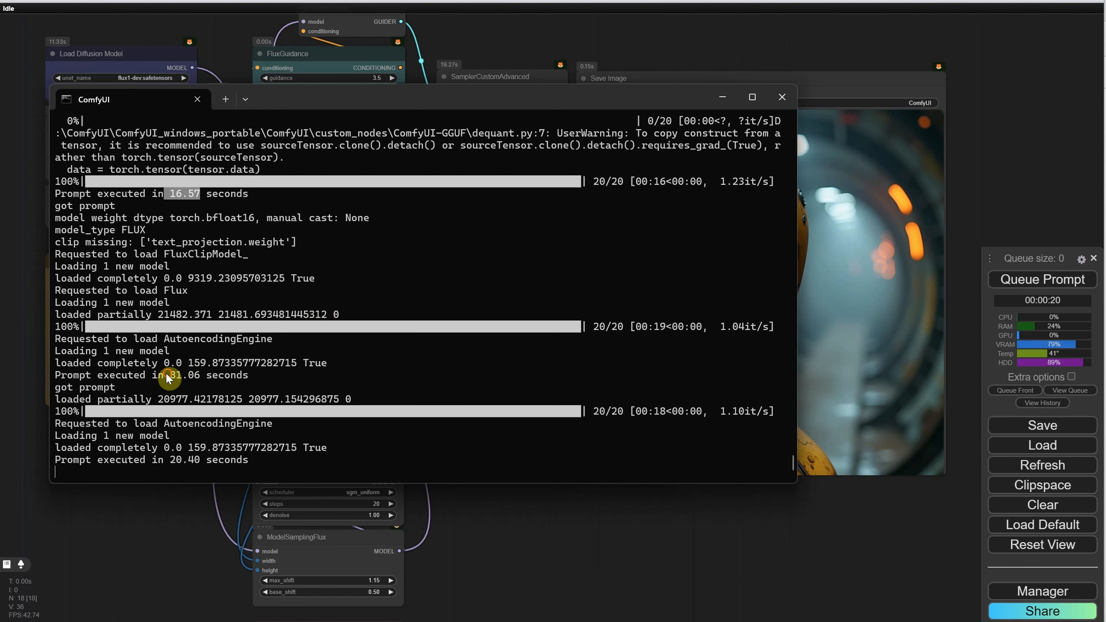
{"action": "left_click_drag", "start_coordinate": [165, 375], "coordinate": [201, 376]}
{"action": "left_click_drag", "start_coordinate": [172, 462], "coordinate": [200, 468]}
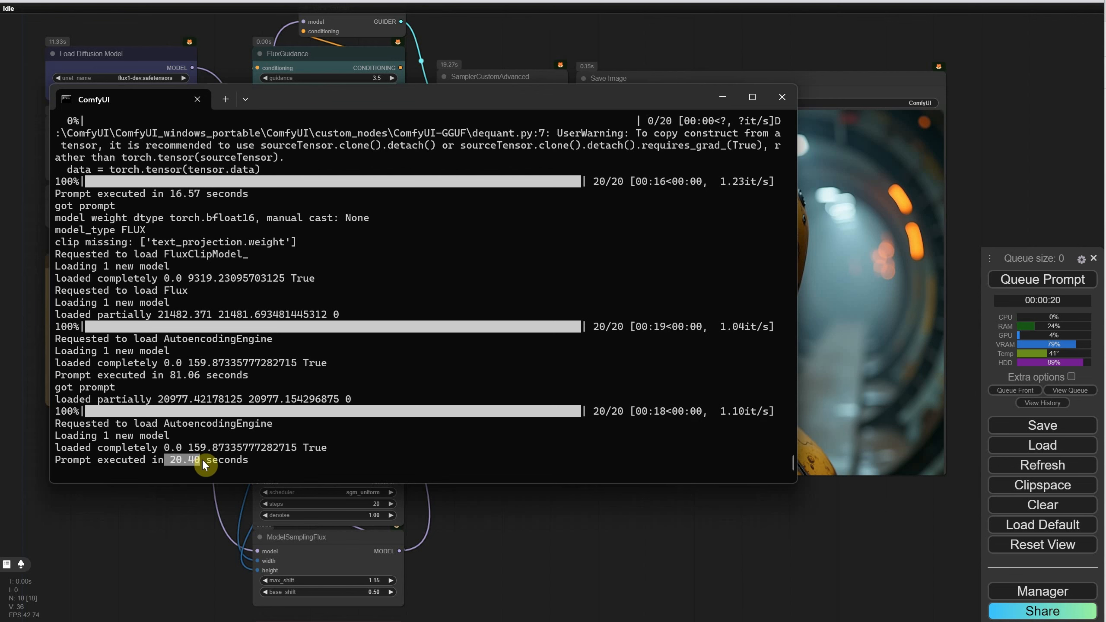
Return to the workflow and clear all its nodes from the canvas
{"action": "left_click", "coordinate": [505, 560]}
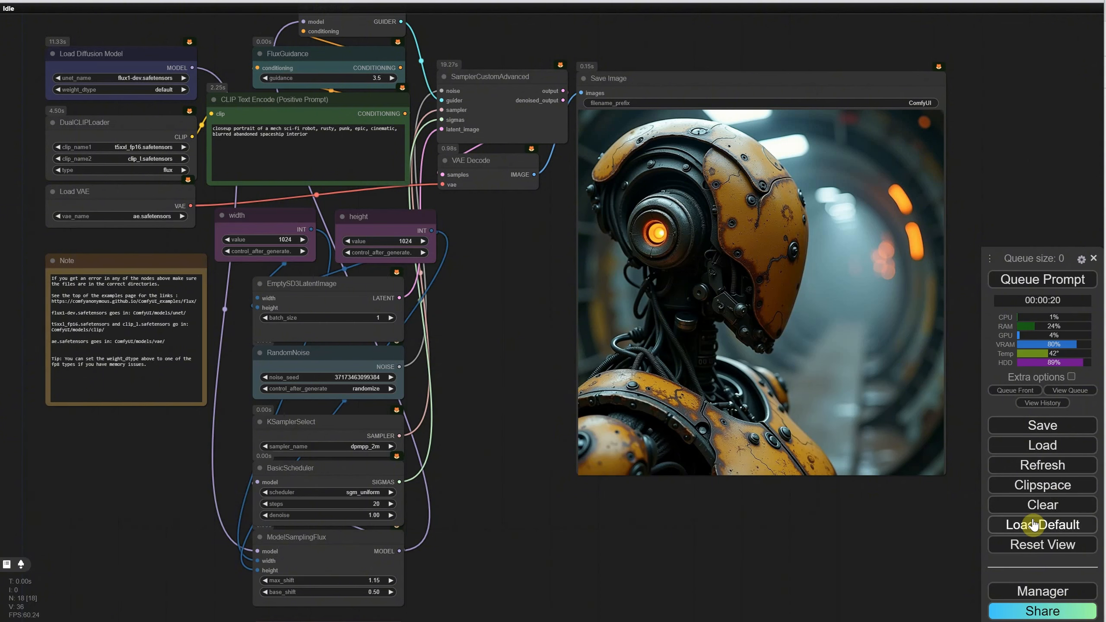
{"action": "left_click", "coordinate": [1015, 504]}
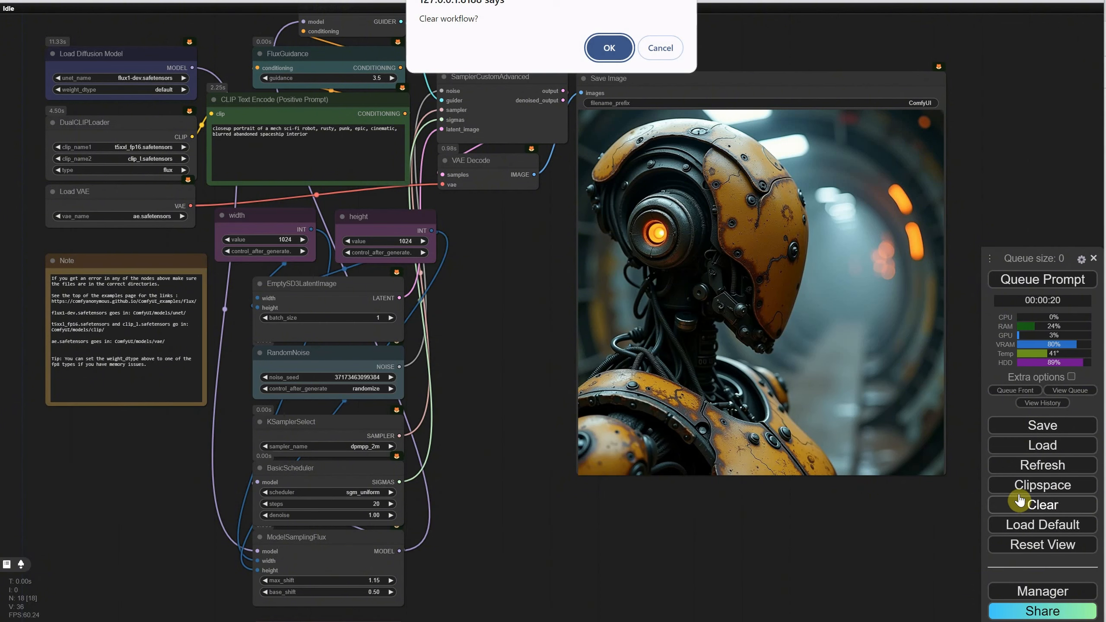
{"action": "left_click", "coordinate": [610, 49]}
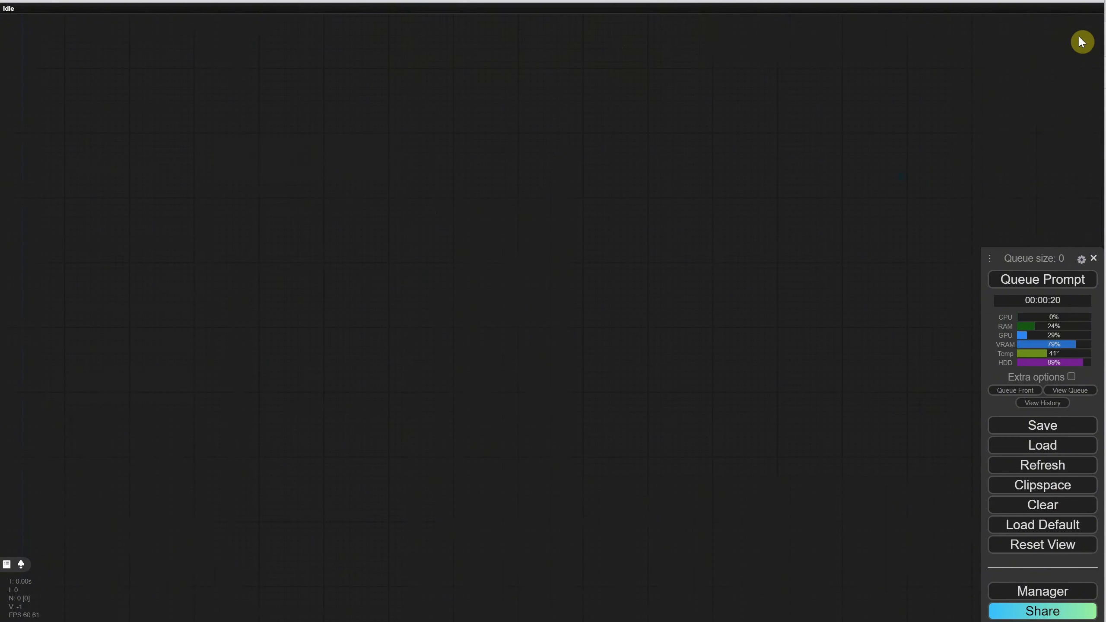
Add an Image Comparer (rgthree) node and position it on the empty canvas
{"action": "double_click", "coordinate": [539, 285]}
{"action": "type", "text": "compa"}
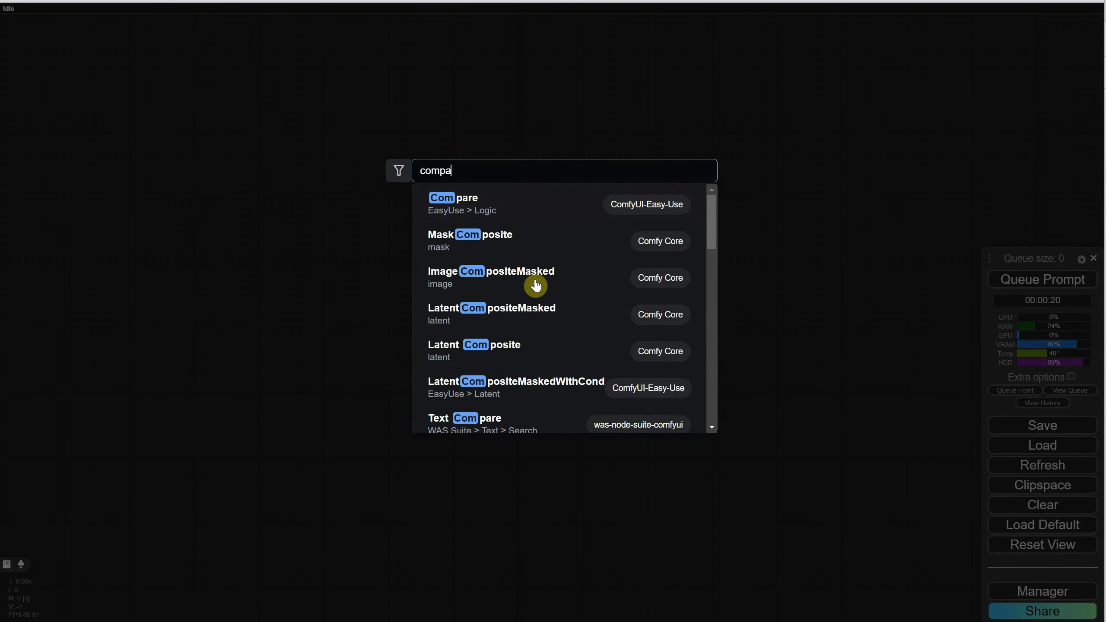
{"action": "type", "text": "re"}
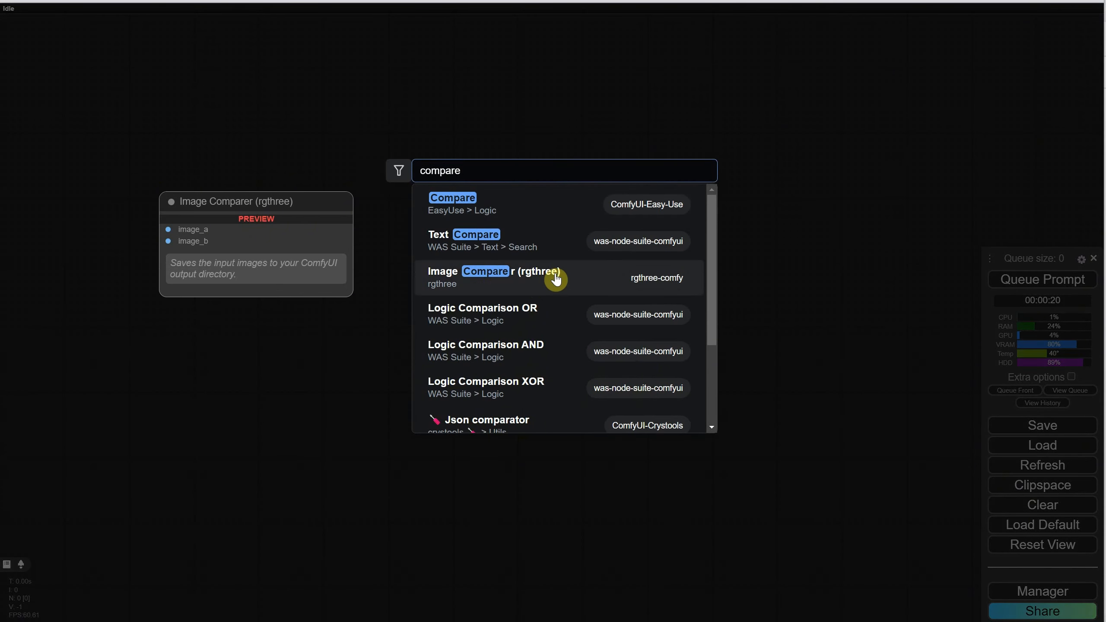
{"action": "left_click", "coordinate": [495, 283]}
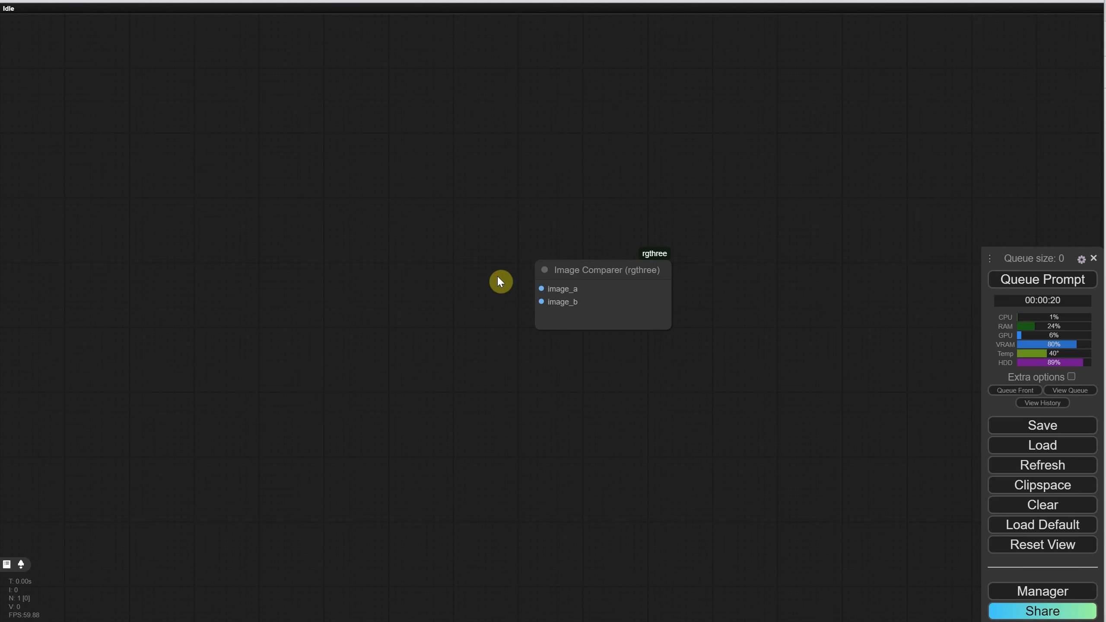
{"action": "left_click_drag", "start_coordinate": [597, 273], "coordinate": [631, 230]}
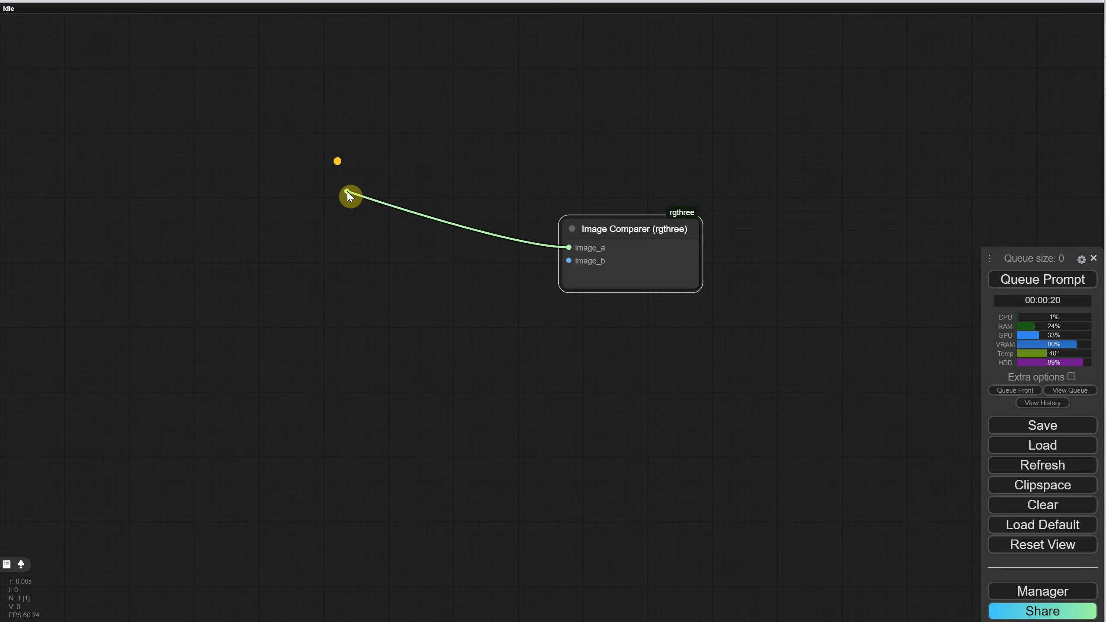
Add two Load Image nodes and connect their IMAGE outputs to the comparer's image_a and image_b
{"action": "left_click_drag", "start_coordinate": [348, 194], "coordinate": [349, 196]}
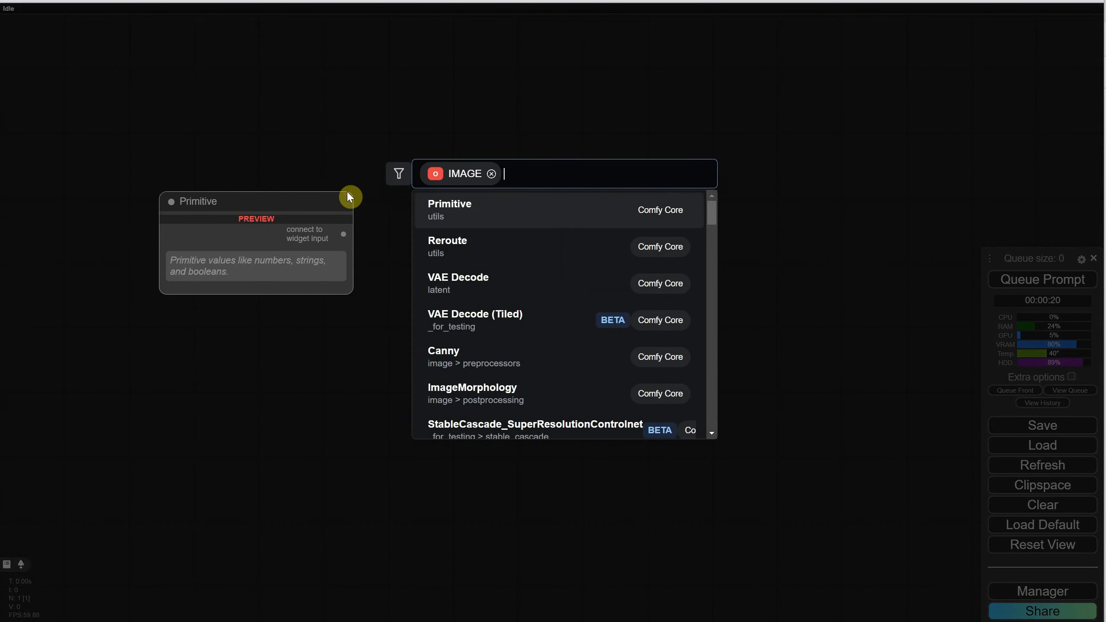
{"action": "type", "text": "load"}
{"action": "key", "text": "Return"}
{"action": "left_click_drag", "start_coordinate": [474, 195], "coordinate": [381, 355]}
{"action": "left_click_drag", "start_coordinate": [449, 373], "coordinate": [567, 261]}
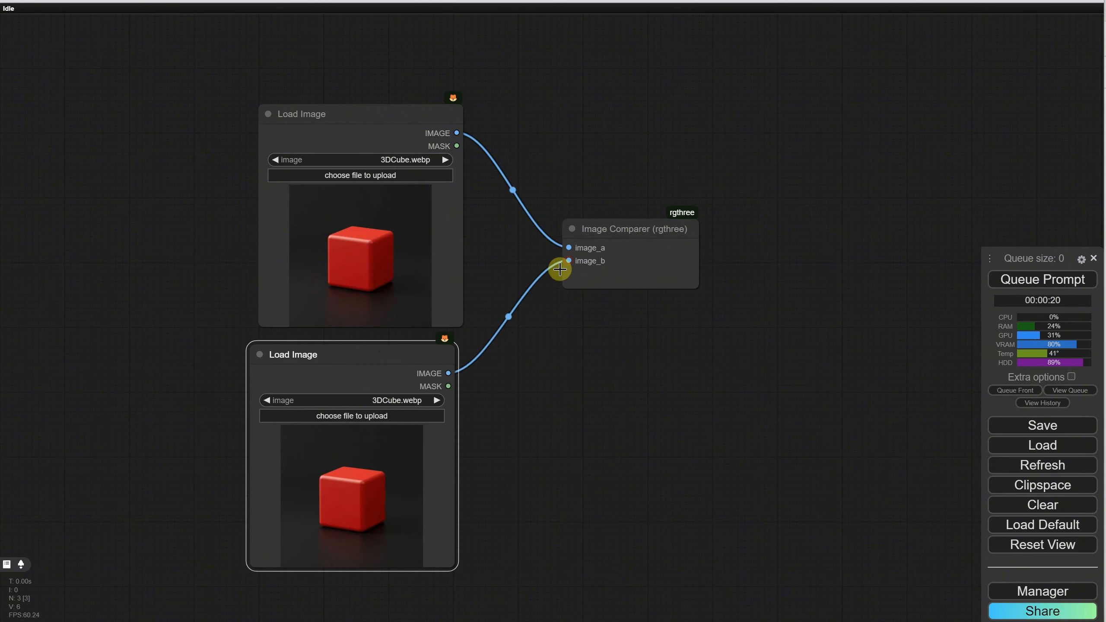
Paste the green IMAGE 1 picture into the upper Load Image node and the orange IMAGE 2 picture into the lower one
{"action": "left_click", "coordinate": [436, 400]}
{"action": "left_click", "coordinate": [265, 401]}
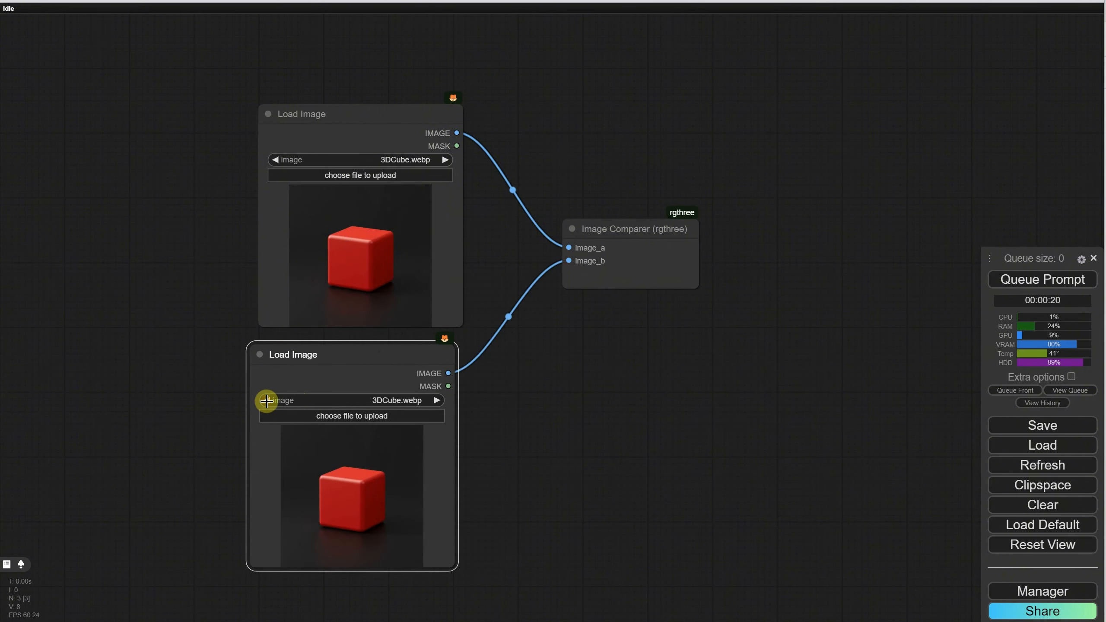
{"action": "left_click", "coordinate": [311, 257]}
{"action": "key", "text": "ctrl+v"}
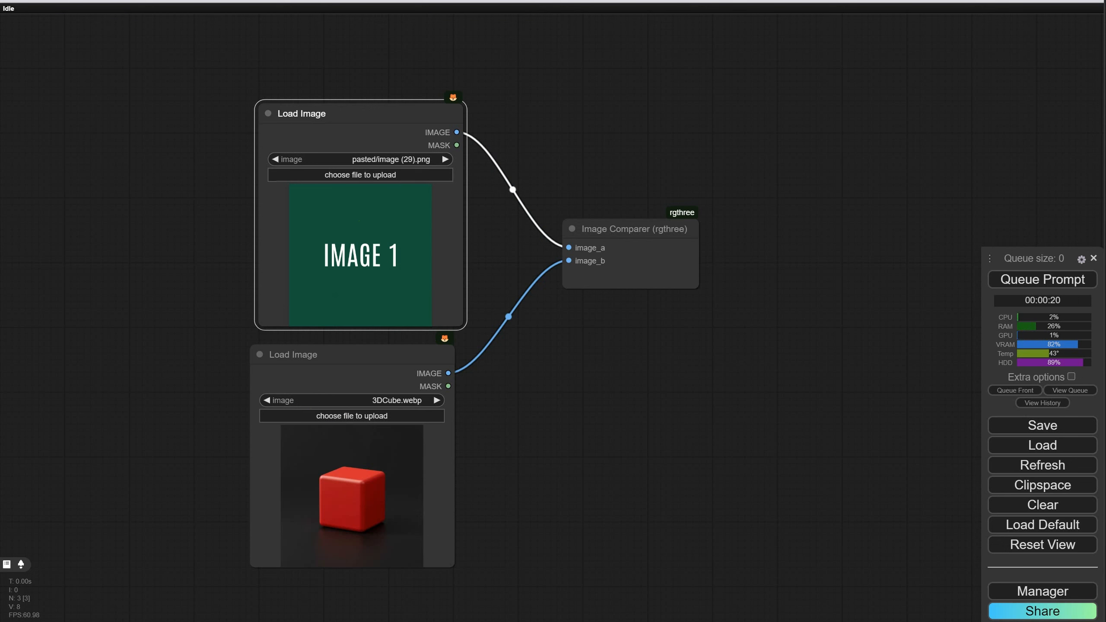
{"action": "left_click", "coordinate": [370, 470]}
{"action": "key", "text": "ctrl+v"}
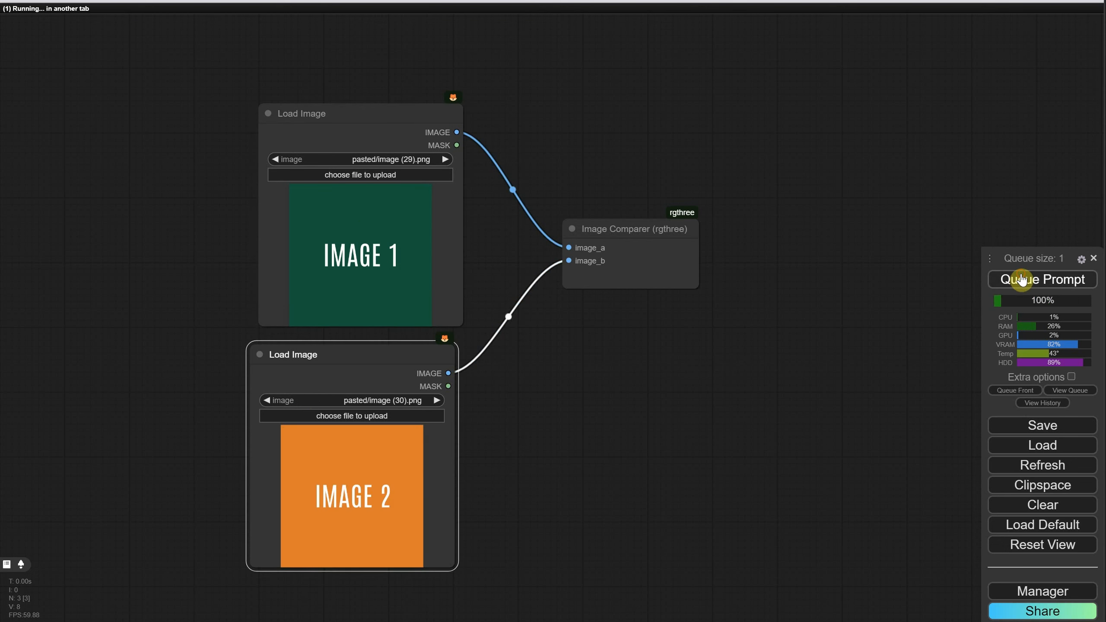
Run the comparison workflow and enlarge and reposition the Image Comparer node
{"action": "left_click_drag", "start_coordinate": [697, 285], "coordinate": [914, 587]}
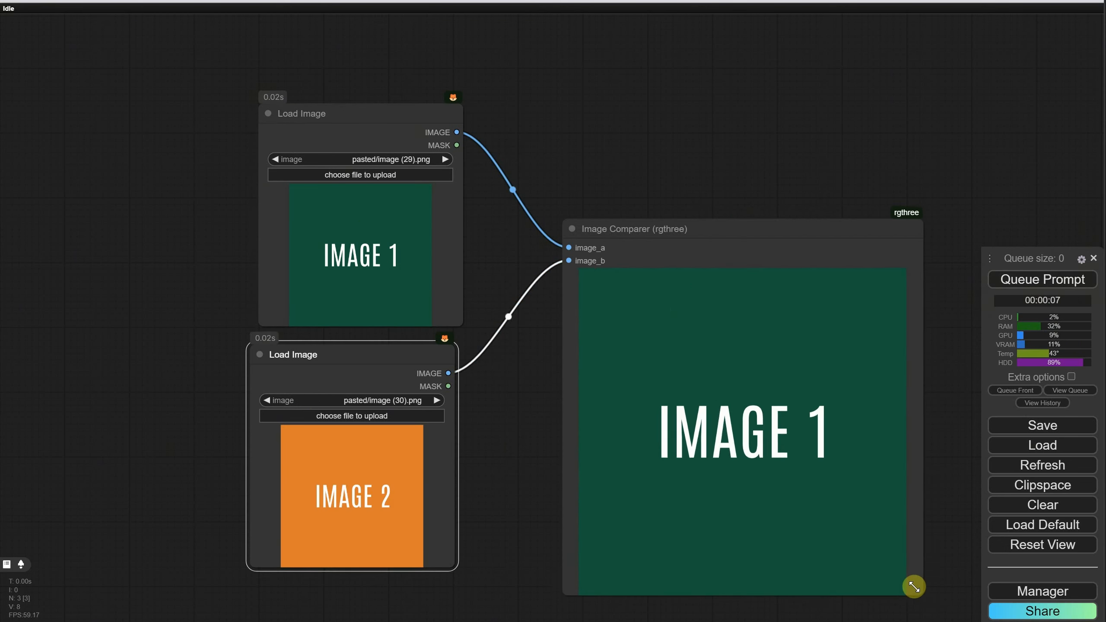
{"action": "left_click_drag", "start_coordinate": [718, 232], "coordinate": [677, 127]}
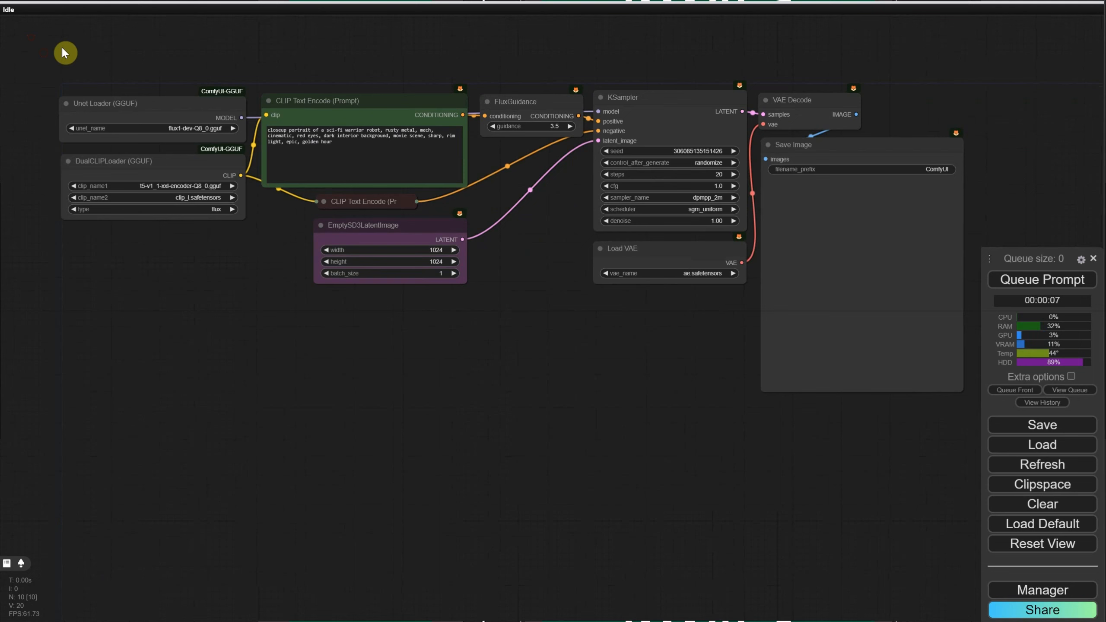
Copy all nodes of the GGUF workflow and load "EP08 Flux 1 Dev Regular Full TXT2IMG Workflow.json"
{"action": "left_click_drag", "start_coordinate": [65, 49], "coordinate": [970, 442]}
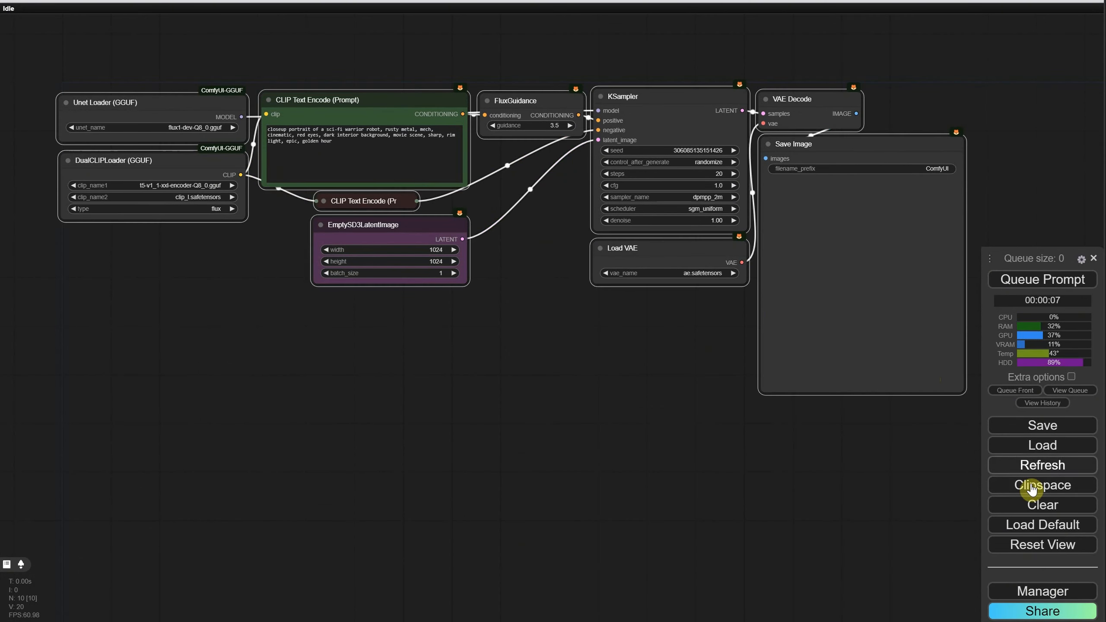
{"action": "left_click", "coordinate": [1029, 445]}
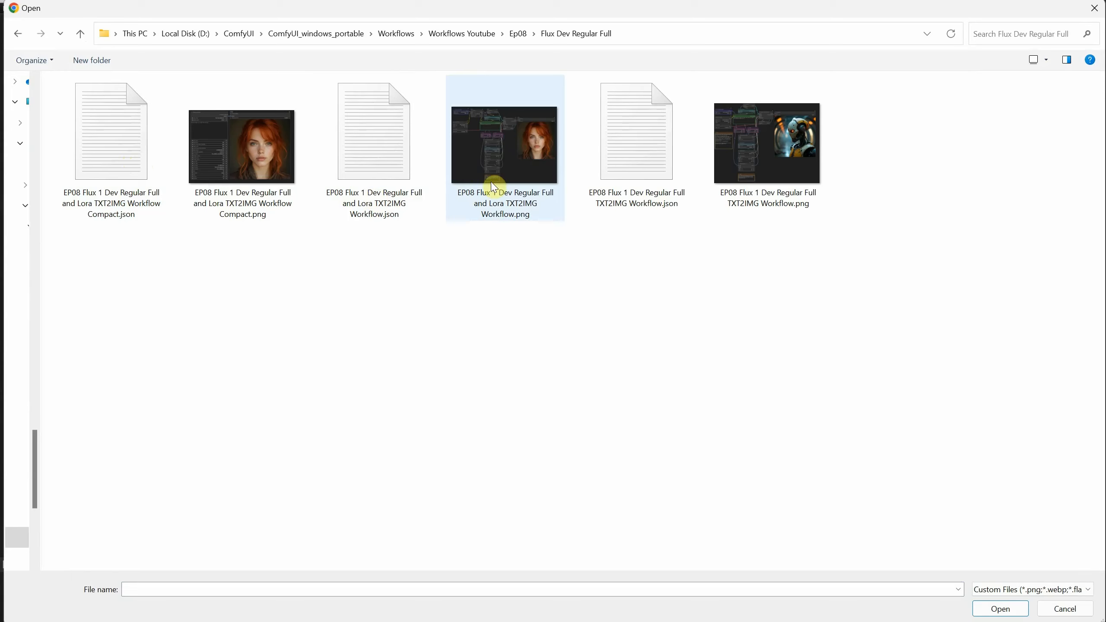
{"action": "double_click", "coordinate": [661, 150]}
Paste the copied GGUF nodes into the empty area below the full Flux Dev workflow
{"action": "left_click_drag", "start_coordinate": [543, 383], "coordinate": [543, 179]}
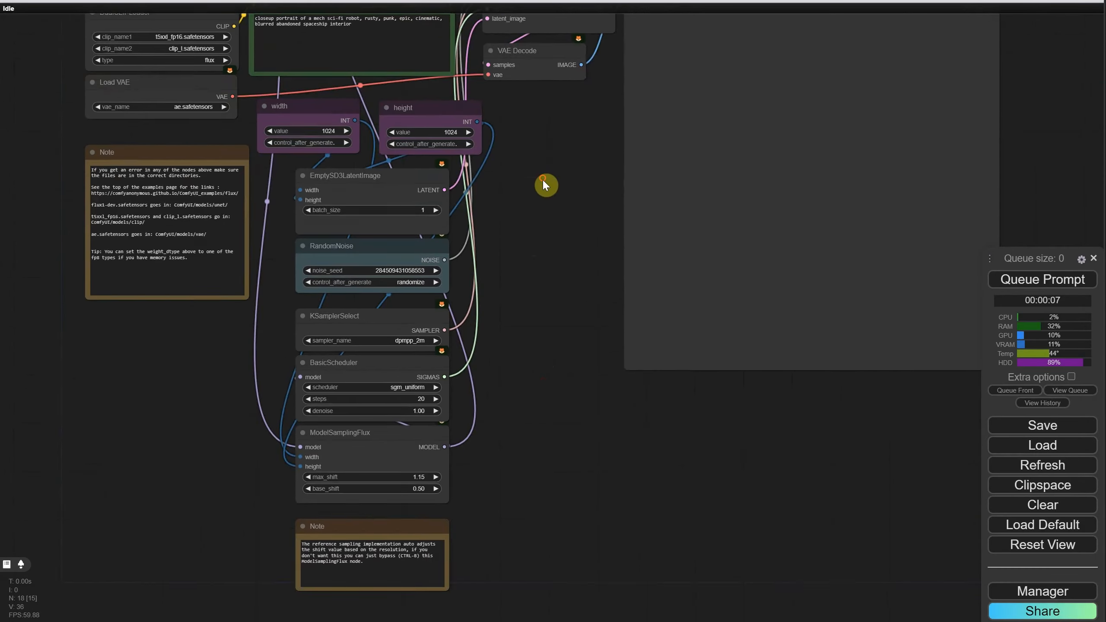
{"action": "left_click_drag", "start_coordinate": [539, 584], "coordinate": [554, 252]}
{"action": "key", "text": "ctrl+v"}
{"action": "left_click_drag", "start_coordinate": [624, 264], "coordinate": [135, 237]}
Set the RandomNoise node's control_after_generate to fixed and its noise_seed to 2014
{"action": "scroll", "coordinate": [593, 210], "scroll_direction": "up", "scroll_amount": 1}
{"action": "left_click_drag", "start_coordinate": [561, 191], "coordinate": [656, 508]}
{"action": "scroll", "coordinate": [584, 293], "scroll_direction": "up", "scroll_amount": 6}
{"action": "left_click_drag", "start_coordinate": [560, 290], "coordinate": [742, 134]}
{"action": "left_click", "coordinate": [572, 273]}
{"action": "left_click", "coordinate": [582, 281]}
{"action": "left_click", "coordinate": [565, 249]}
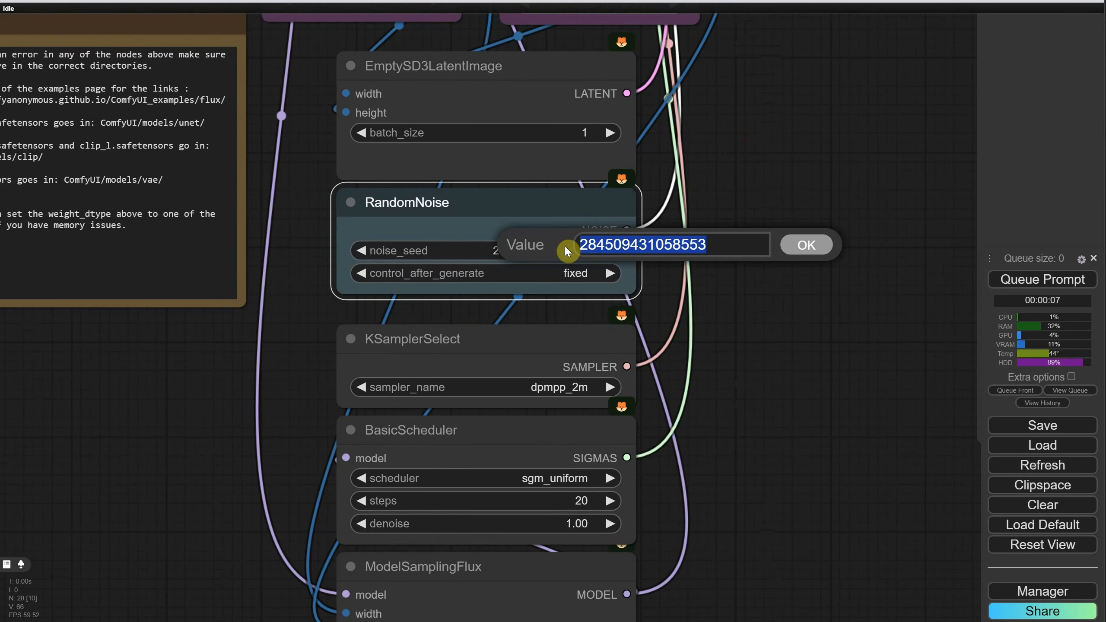
{"action": "type", "text": "2014"}
{"action": "left_click", "coordinate": [805, 245]}
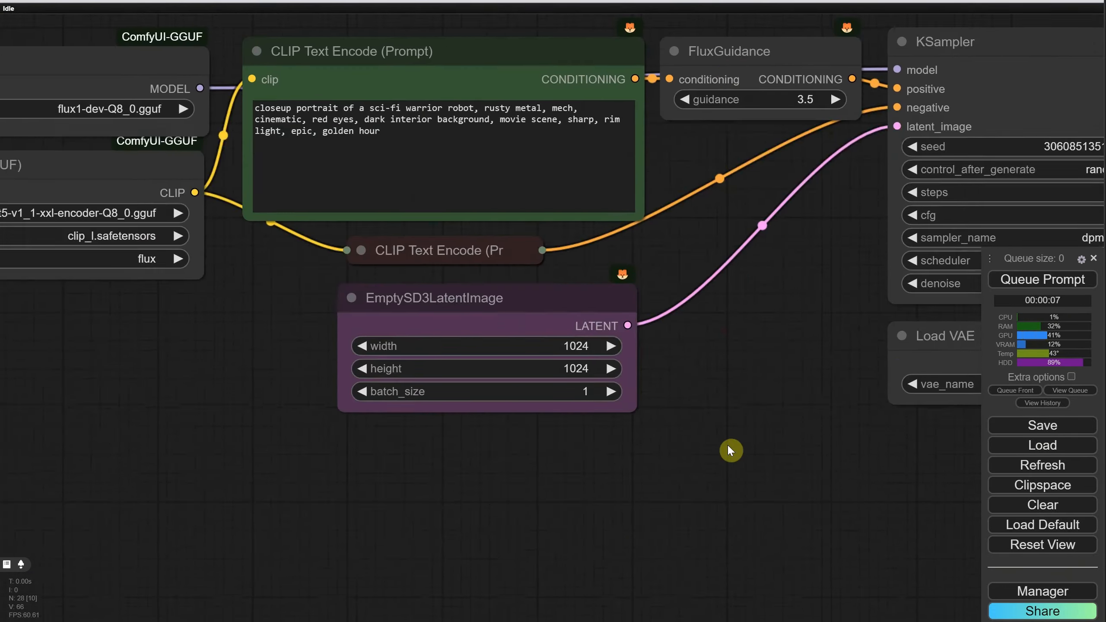
Set the KSampler's control_after_generate to fixed and its seed to 2014
{"action": "left_click_drag", "start_coordinate": [731, 449], "coordinate": [388, 477]}
{"action": "left_click", "coordinate": [741, 199]}
{"action": "left_click", "coordinate": [749, 208]}
{"action": "left_click", "coordinate": [746, 176]}
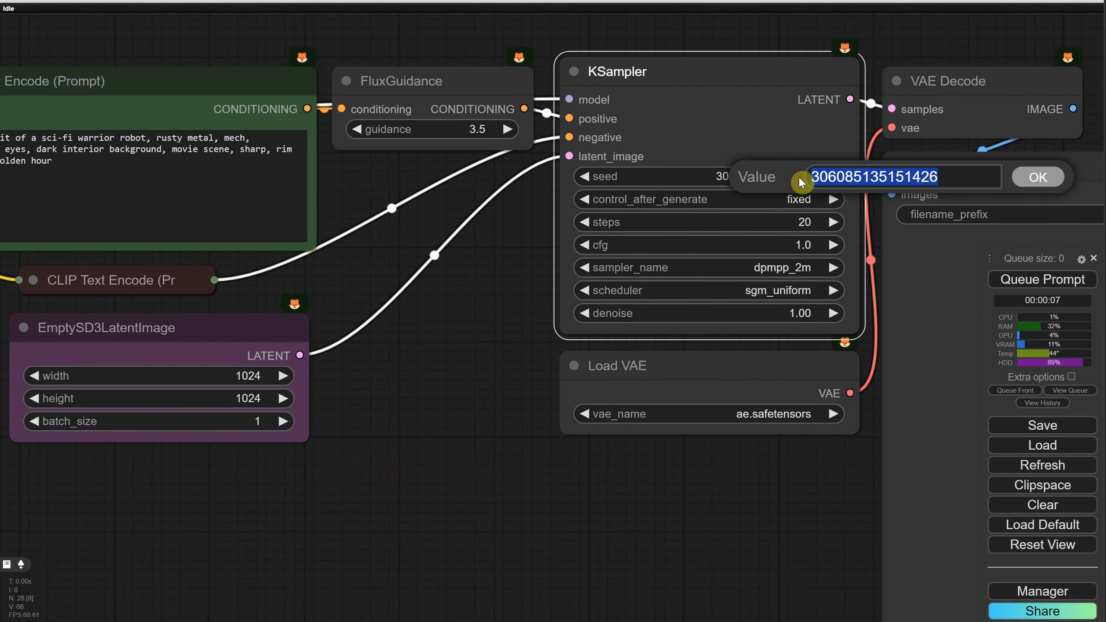
{"action": "type", "text": "2014"}
{"action": "key", "text": "Return"}
Replace the prompt in both workflows with a portrait of a woman with red curly hair and green eyes, freckles, beautiful
{"action": "left_click_drag", "start_coordinate": [261, 462], "coordinate": [579, 523]}
{"action": "left_click_drag", "start_coordinate": [100, 409], "coordinate": [471, 520]}
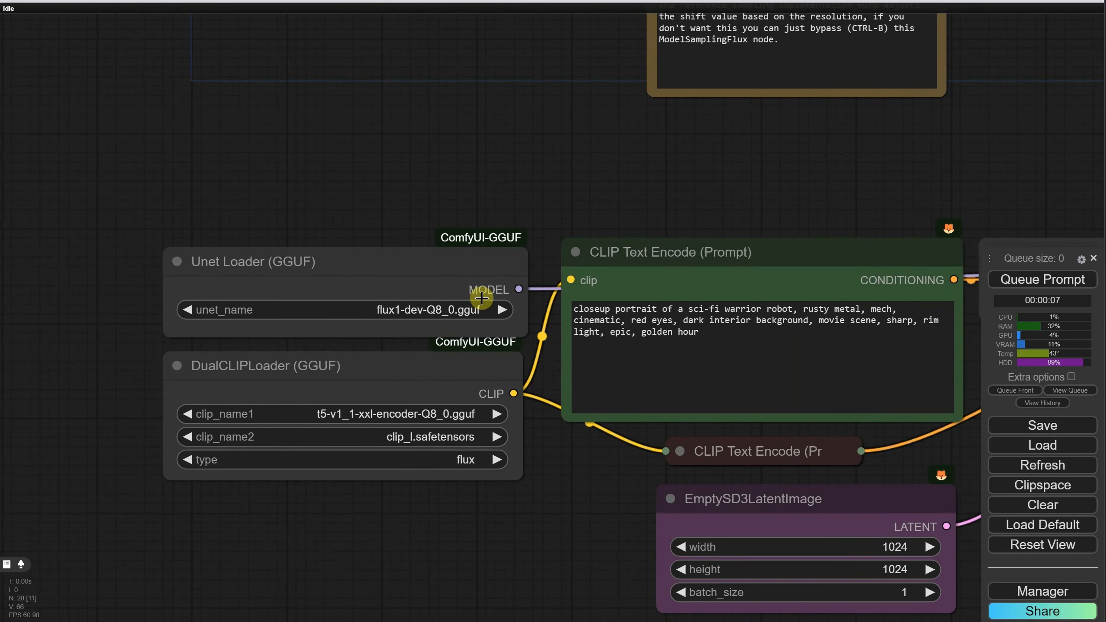
{"action": "left_click_drag", "start_coordinate": [549, 131], "coordinate": [522, 479]}
{"action": "left_click_drag", "start_coordinate": [477, 218], "coordinate": [467, 452]}
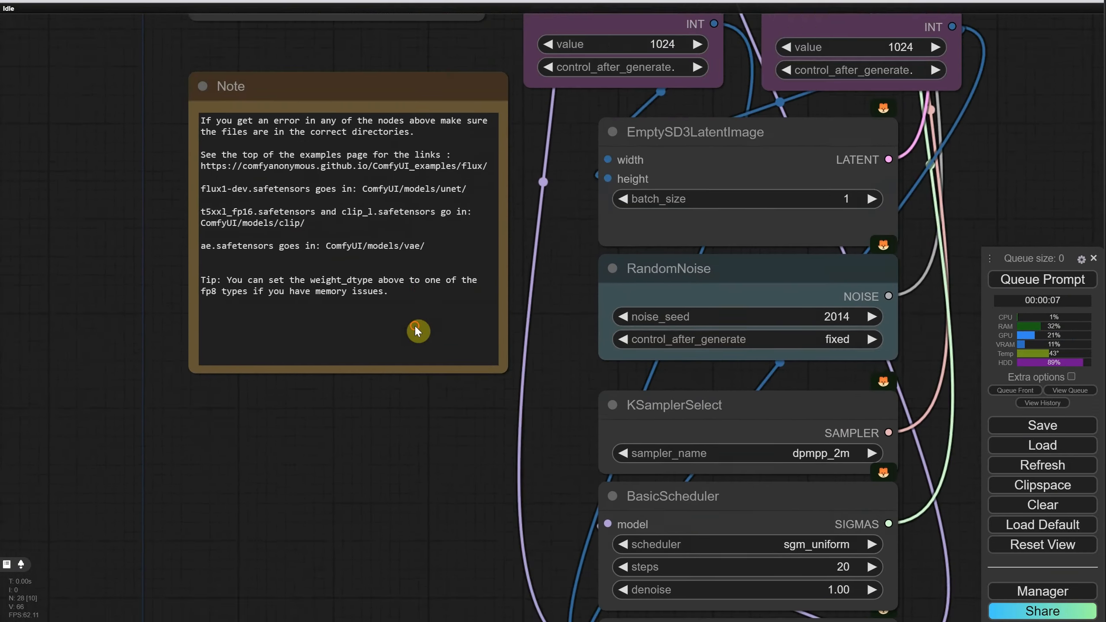
{"action": "left_click_drag", "start_coordinate": [418, 48], "coordinate": [368, 453]}
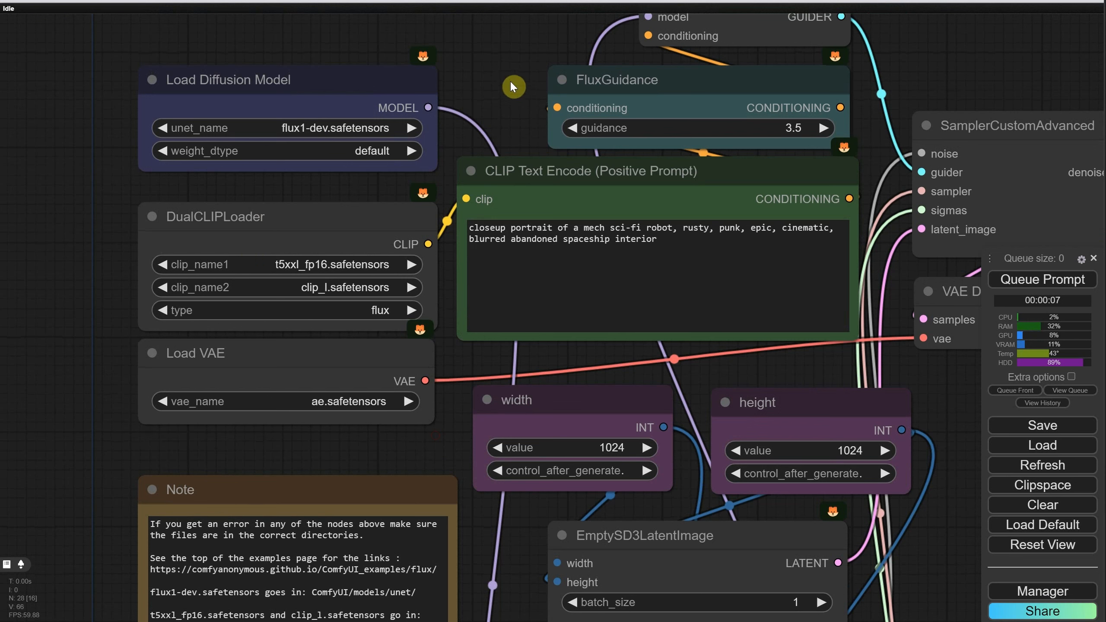
{"action": "left_click", "coordinate": [679, 258]}
{"action": "key", "text": "ctrl+a"}
{"action": "type", "text": "portrait of a "}
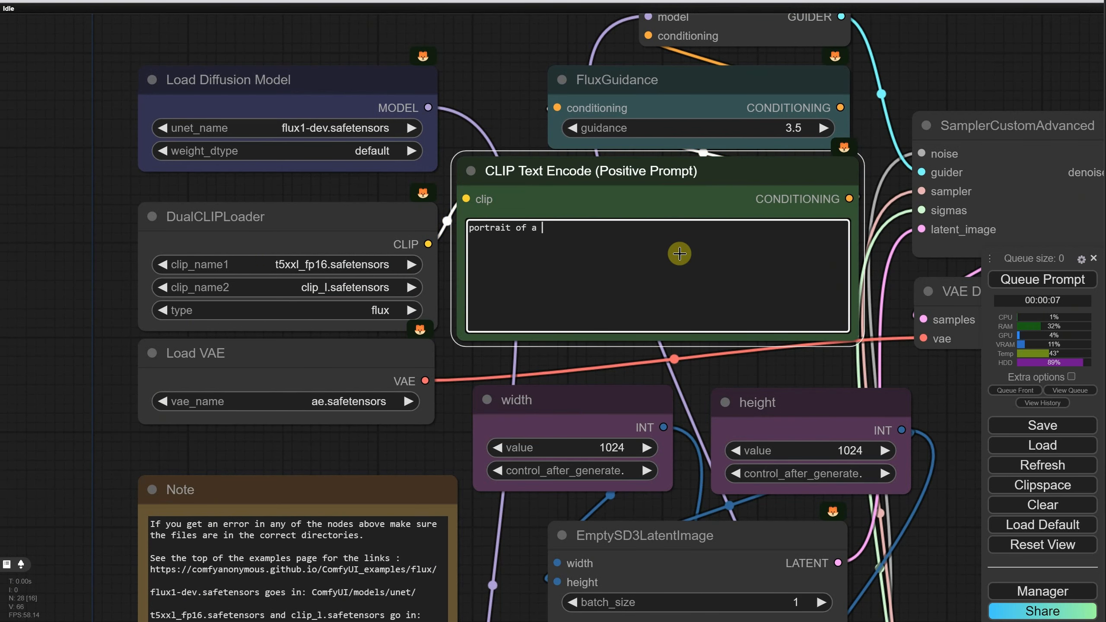
{"action": "type", "text": "es, beautiful"}
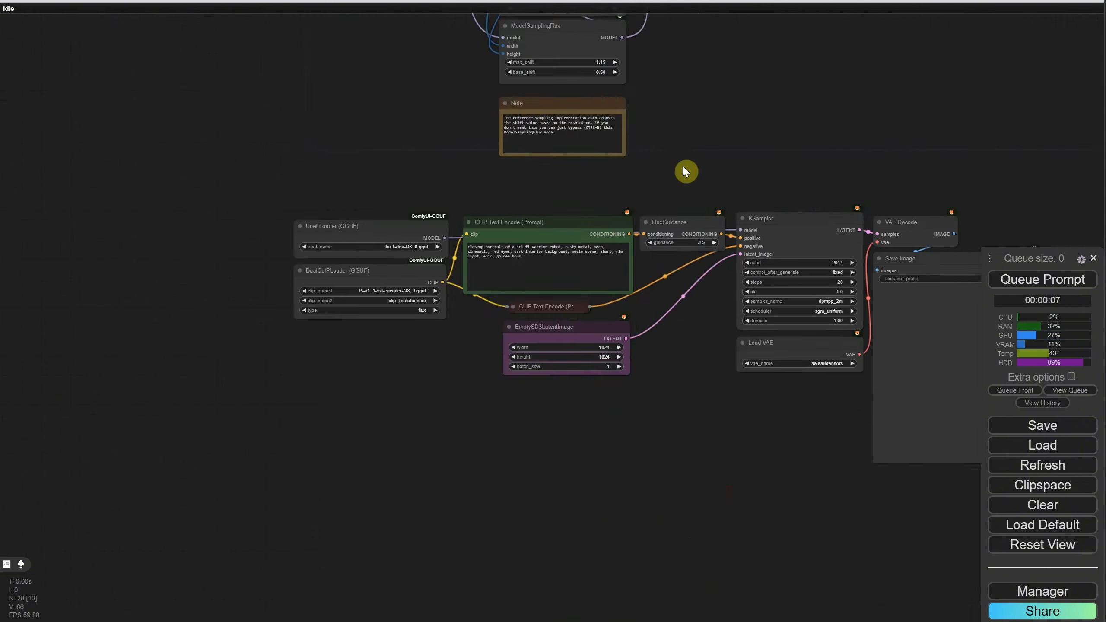
Add an Image Comparer (rgthree) node below the full workflow's Save Image node
{"action": "left_click", "coordinate": [496, 131]}
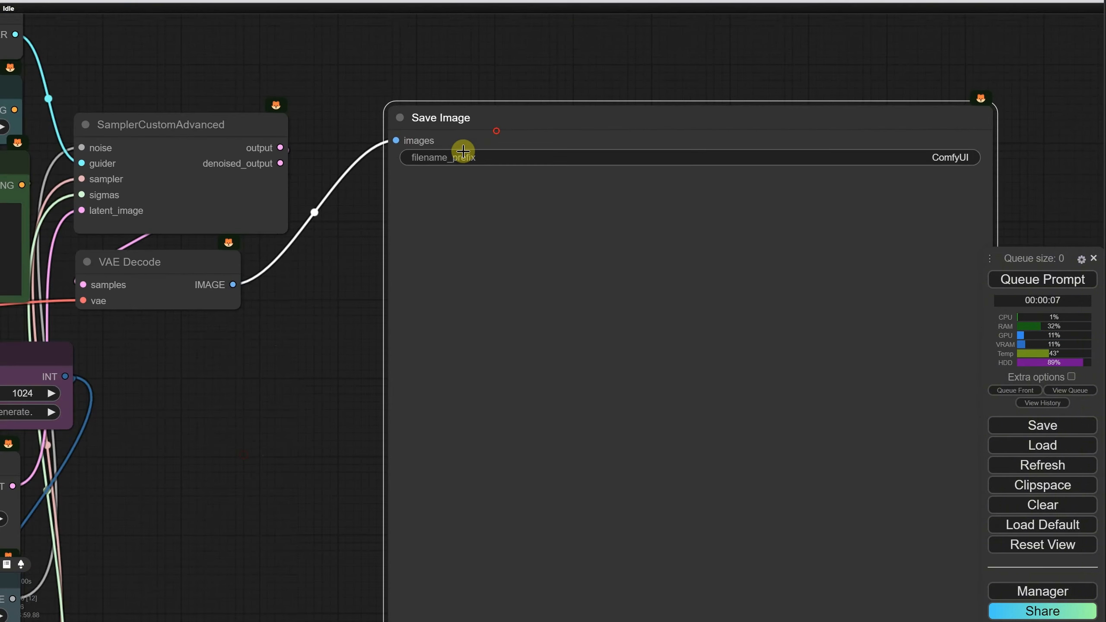
{"action": "scroll", "coordinate": [218, 301], "scroll_direction": "down", "scroll_amount": 5}
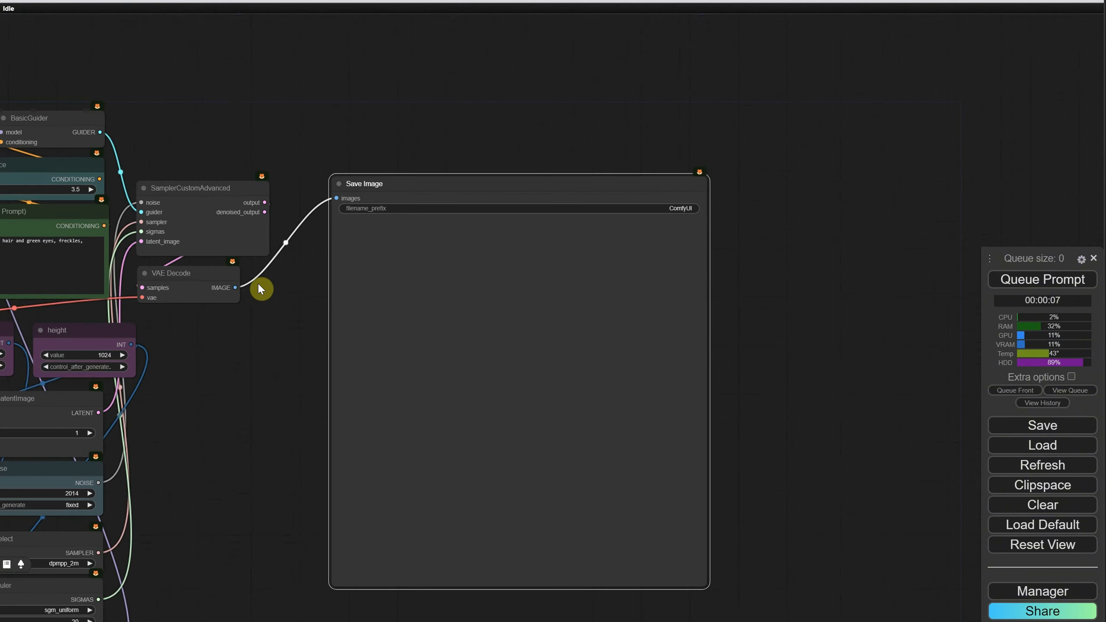
{"action": "left_click_drag", "start_coordinate": [270, 376], "coordinate": [270, 203]}
{"action": "double_click", "coordinate": [494, 465]}
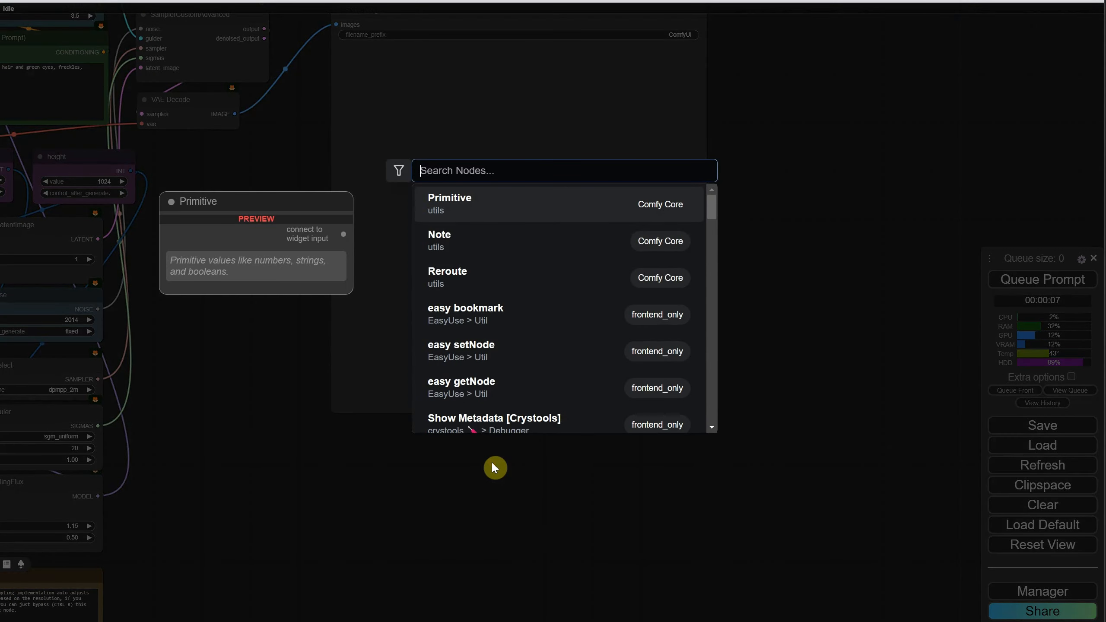
{"action": "type", "text": "comparer"}
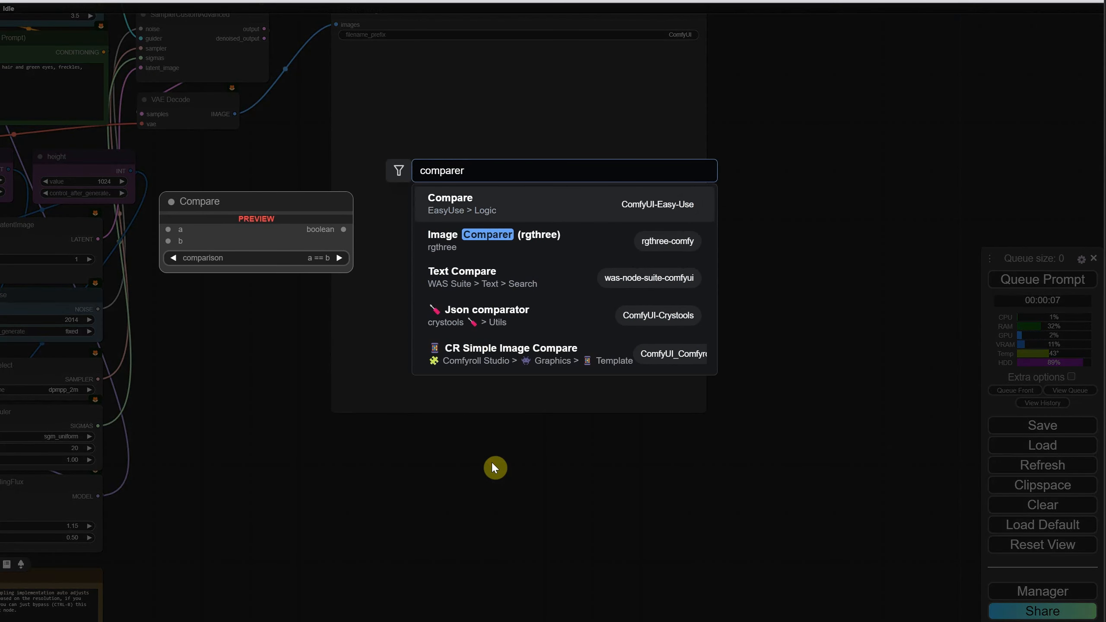
{"action": "left_click", "coordinate": [505, 244]}
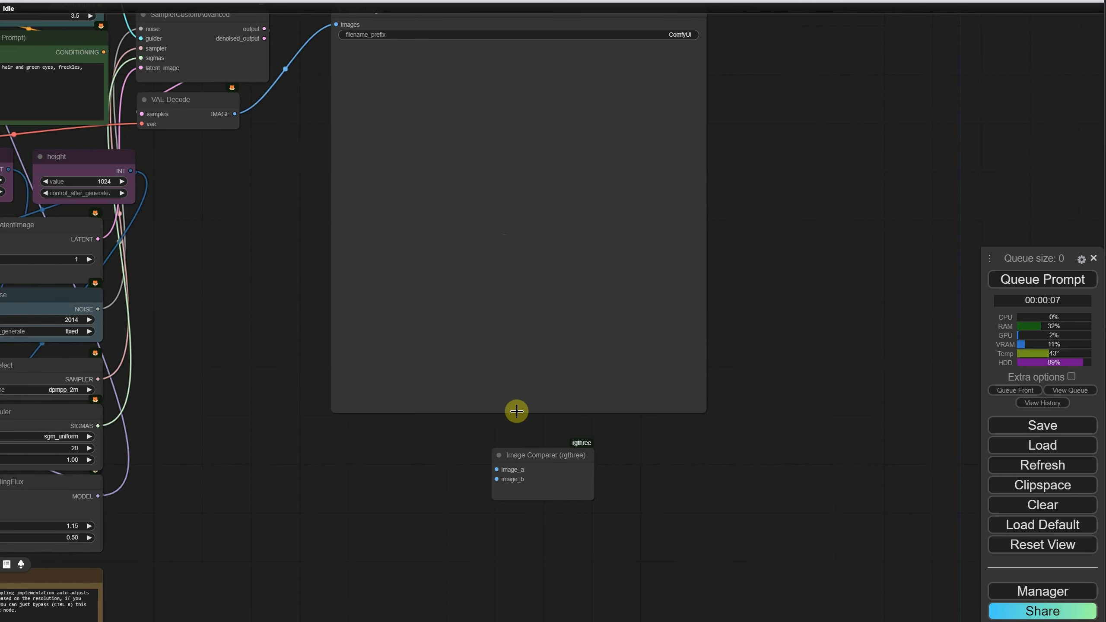
Connect the full workflow's VAE Decode image to the comparer's image_a and the GGUF workflow's VAE Decode image to image_b
{"action": "left_click_drag", "start_coordinate": [235, 114], "coordinate": [497, 470]}
{"action": "left_click_drag", "start_coordinate": [416, 551], "coordinate": [452, 245]}
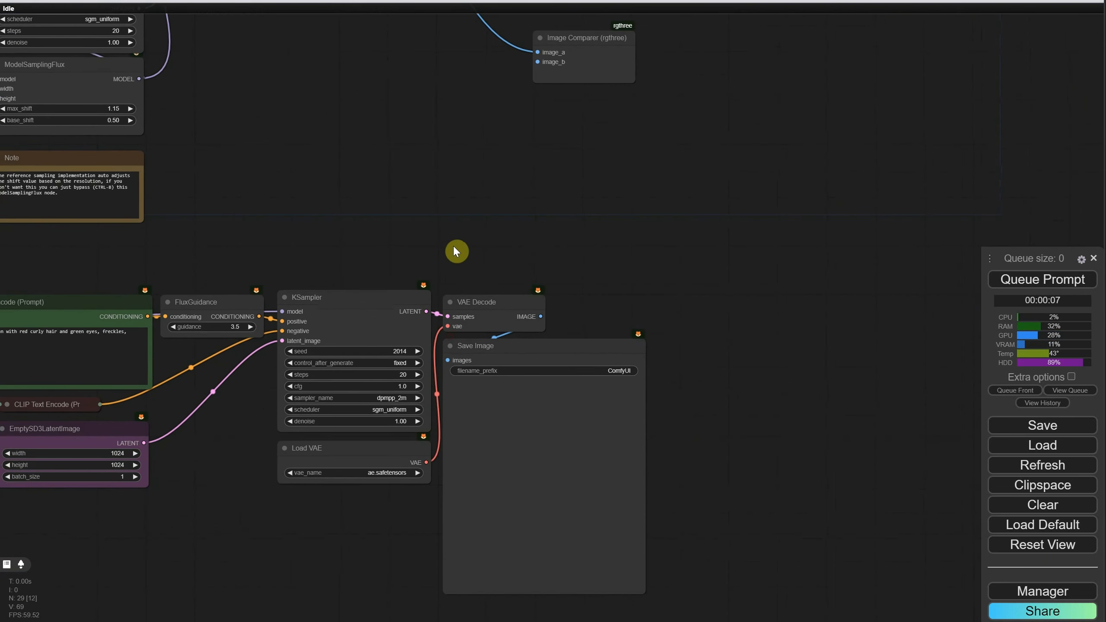
{"action": "left_click_drag", "start_coordinate": [540, 321], "coordinate": [545, 277]}
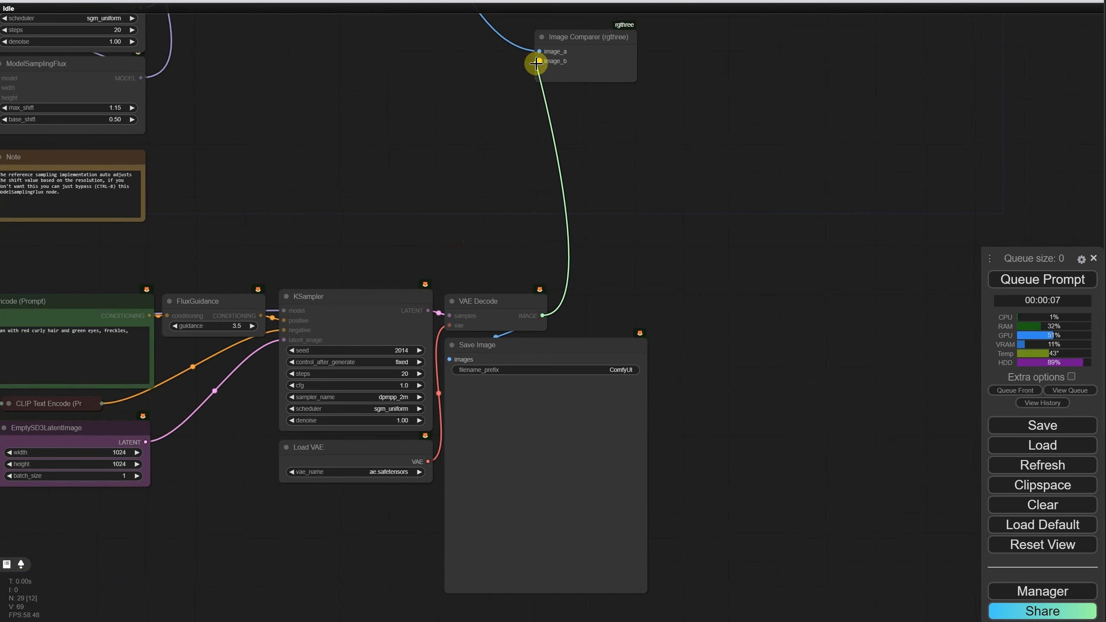
{"action": "left_click_drag", "start_coordinate": [536, 64], "coordinate": [539, 61]}
Queue the combined workflow to generate both portraits and bring the Image Comparer node into close view
{"action": "scroll", "coordinate": [667, 198], "scroll_direction": "down", "scroll_amount": 6}
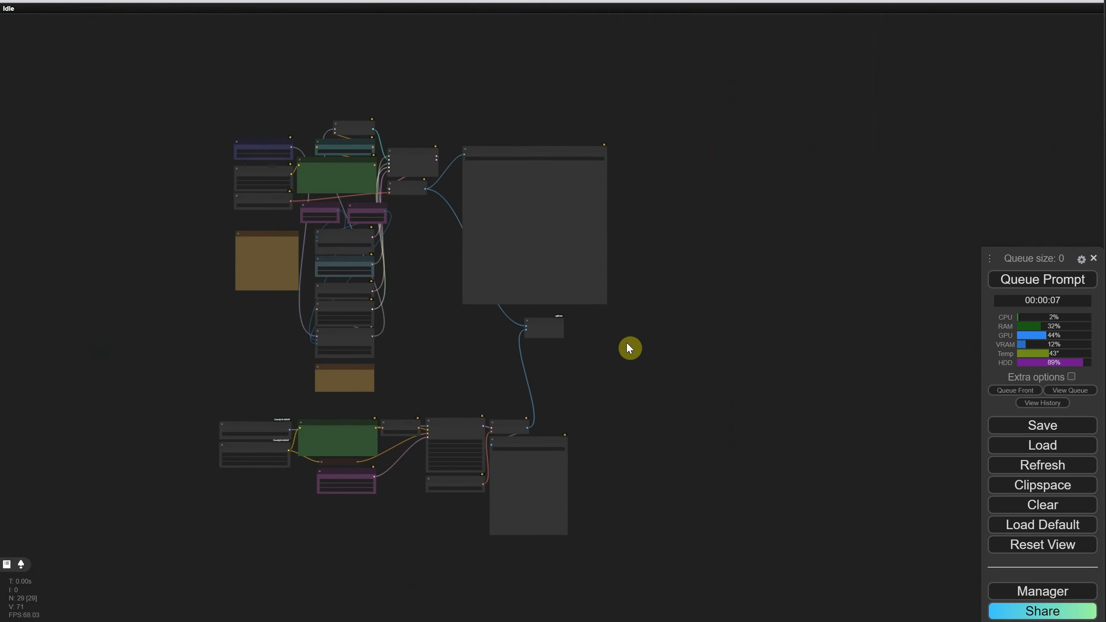
{"action": "left_click_drag", "start_coordinate": [628, 346], "coordinate": [617, 305]}
{"action": "left_click", "coordinate": [1017, 293]}
{"action": "scroll", "coordinate": [640, 268], "scroll_direction": "up", "scroll_amount": 3}
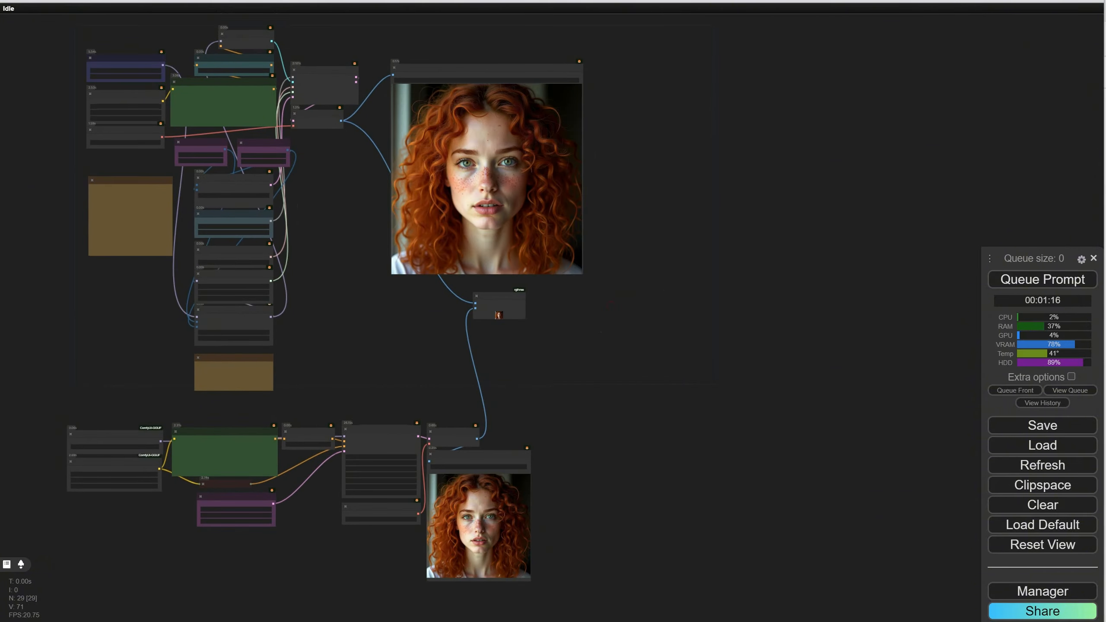
{"action": "scroll", "coordinate": [571, 332], "scroll_direction": "up", "scroll_amount": 6}
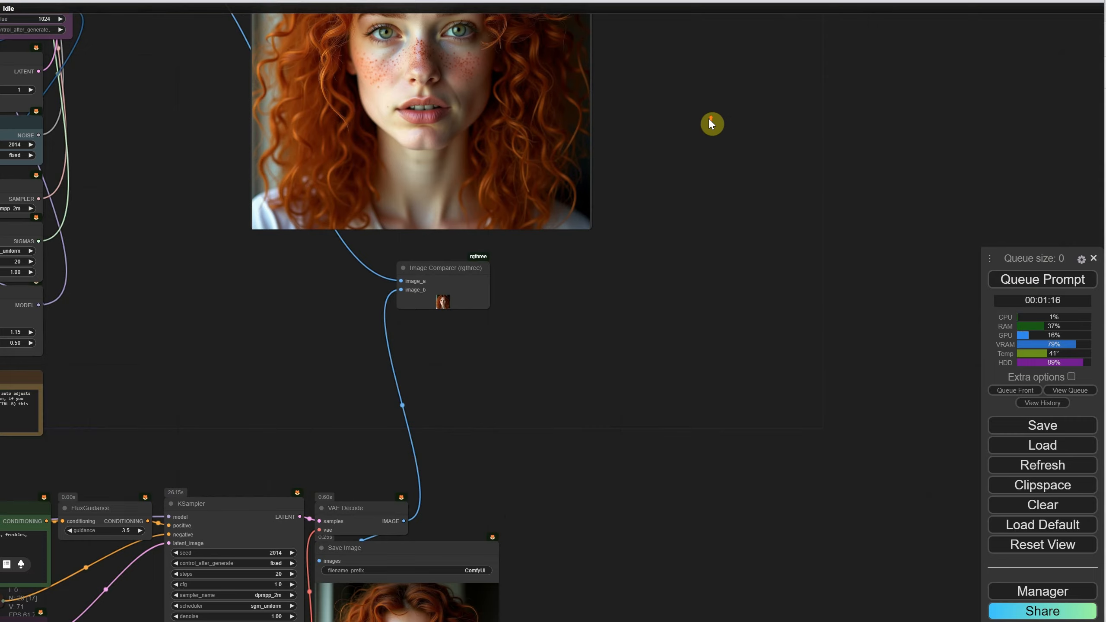
Enlarge the Image Comparer node to inspect the two portraits up close
{"action": "scroll", "coordinate": [710, 118], "scroll_direction": "up", "scroll_amount": 7}
{"action": "left_click_drag", "start_coordinate": [588, 101], "coordinate": [733, 136]}
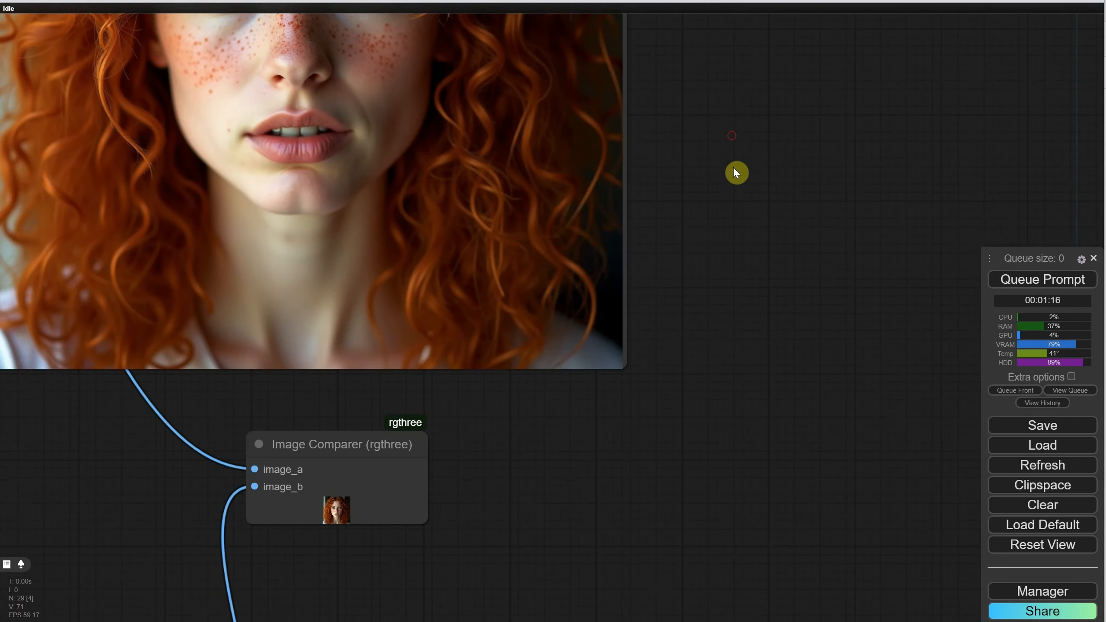
{"action": "left_click_drag", "start_coordinate": [649, 407], "coordinate": [633, 207]}
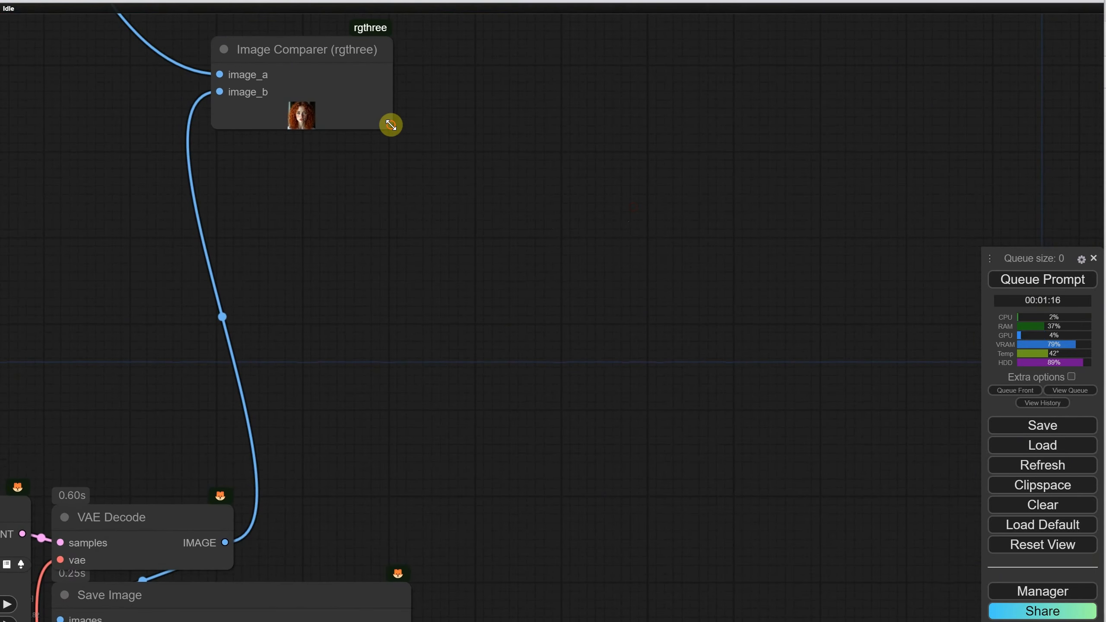
{"action": "left_click_drag", "start_coordinate": [390, 125], "coordinate": [877, 481]}
{"action": "scroll", "coordinate": [714, 338], "scroll_direction": "up", "scroll_amount": 6}
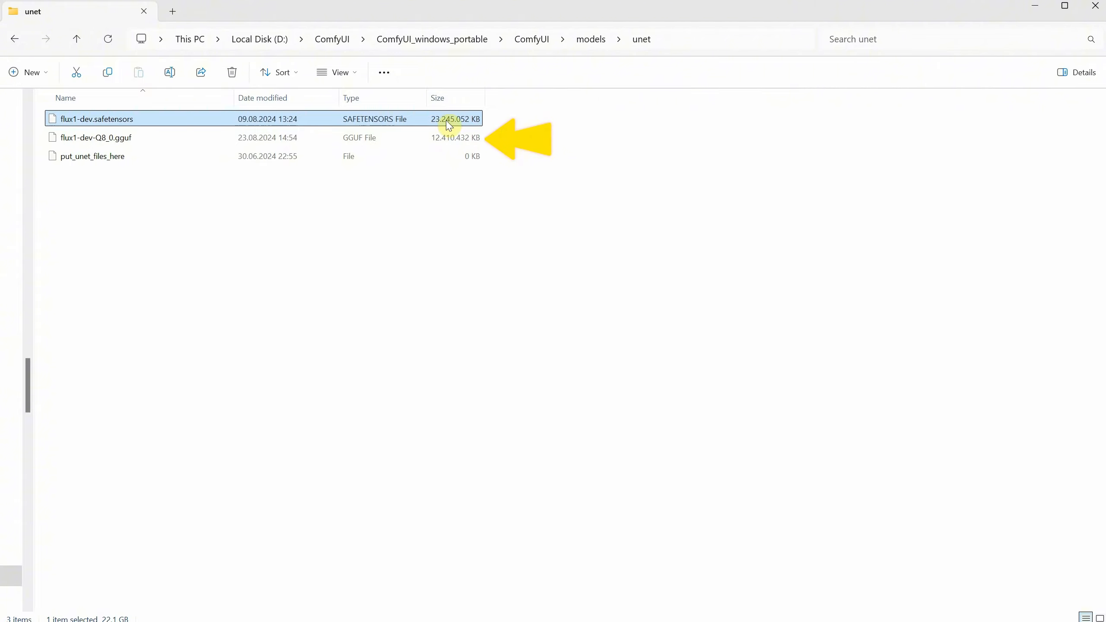
Compare the file sizes of the original and Q8_0 GGUF models in the unet and clip folders
{"action": "left_click", "coordinate": [109, 138]}
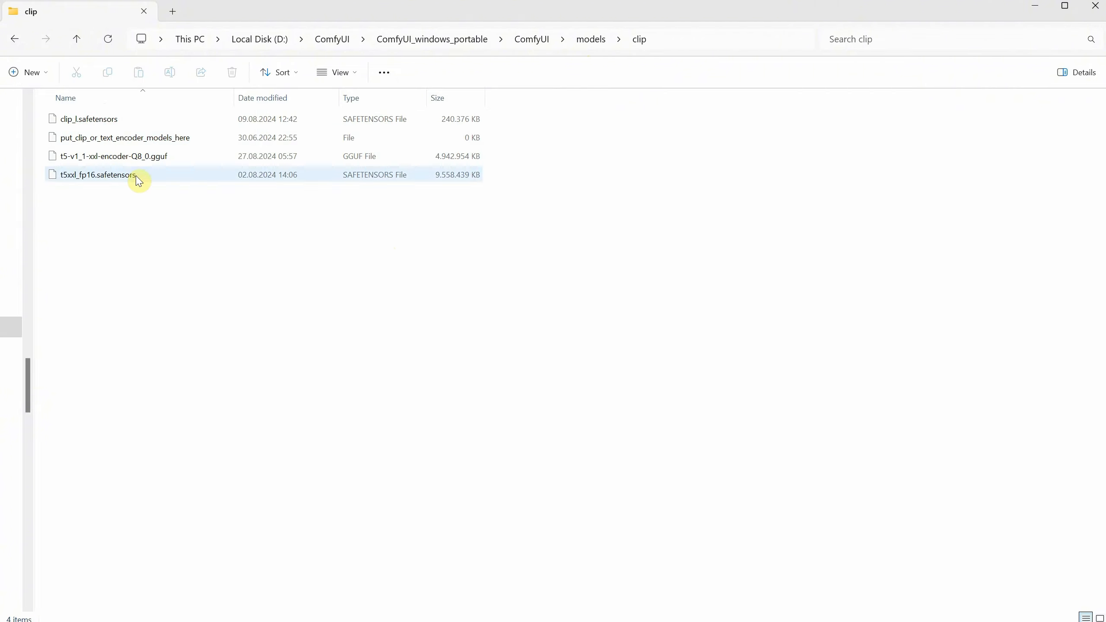
{"action": "left_click", "coordinate": [114, 176]}
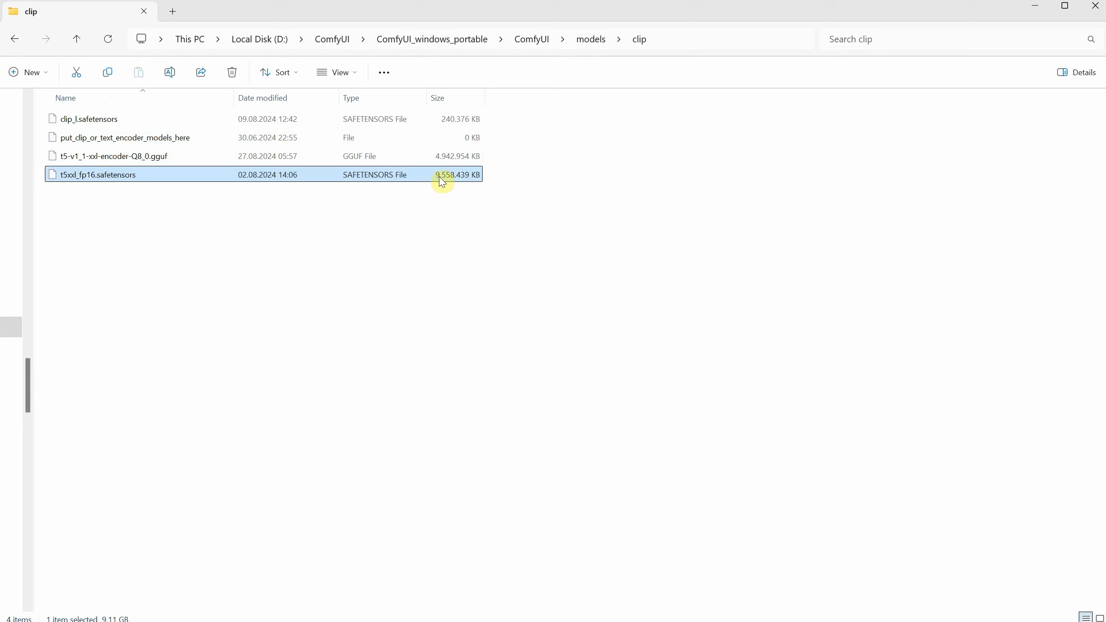
{"action": "left_click", "coordinate": [169, 157]}
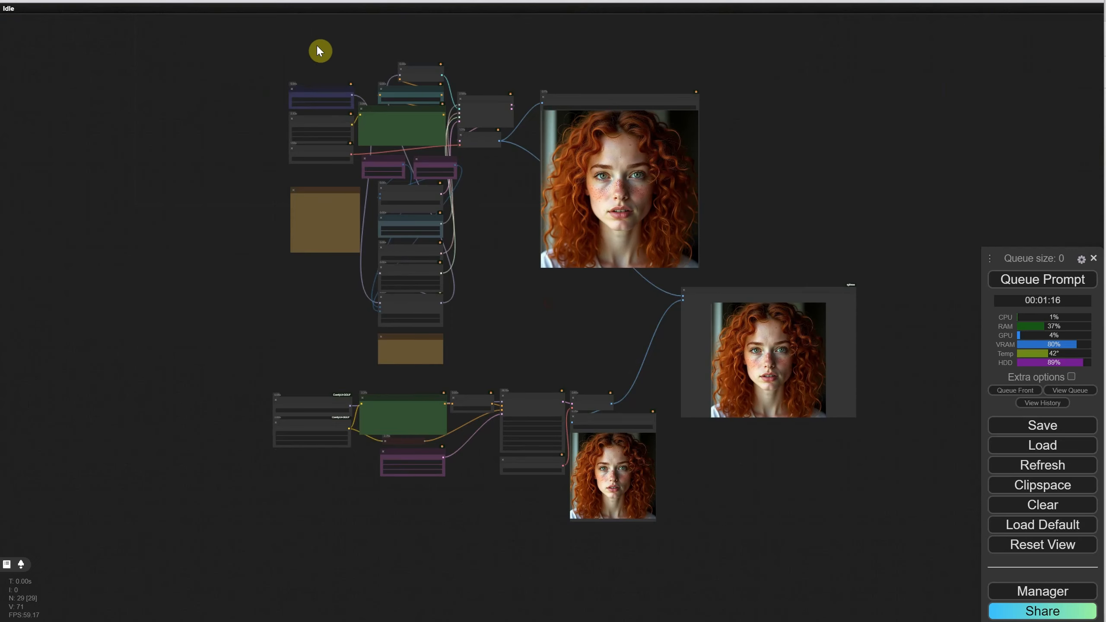
Delete the full Flux Dev workflow and the Image Comparer, keeping only the GGUF workflow
{"action": "left_click_drag", "start_coordinate": [271, 64], "coordinate": [848, 343]}
{"action": "key", "text": "Delete"}
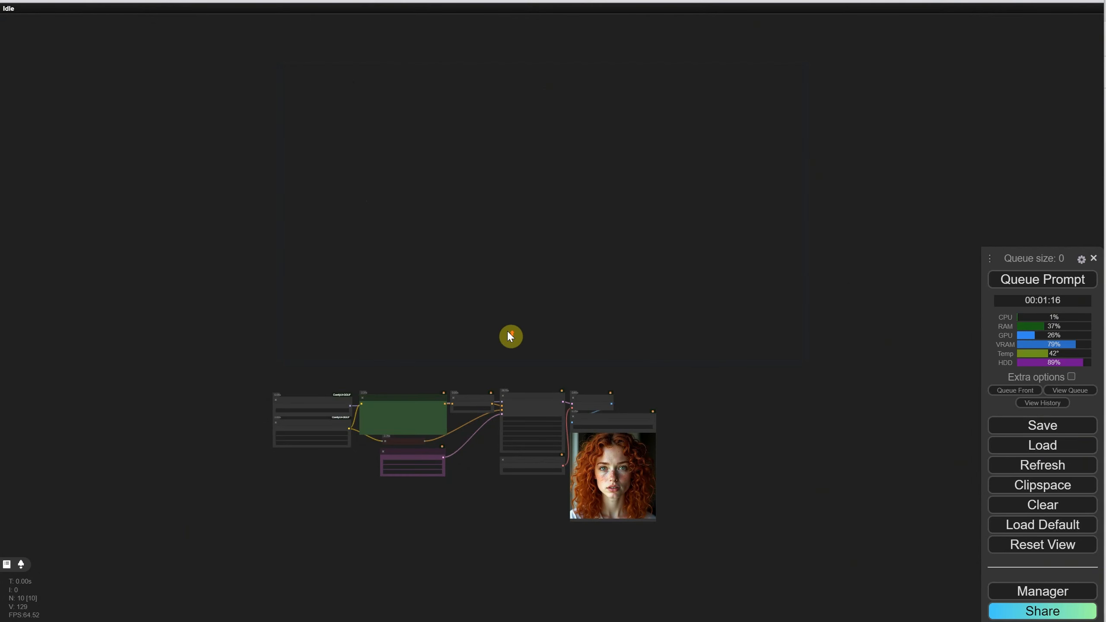
Add a Prompt Multiple Styles Selector node below the DualCLIPLoader (GGUF)
{"action": "scroll", "coordinate": [508, 332], "scroll_direction": "up", "scroll_amount": 6}
{"action": "left_click_drag", "start_coordinate": [505, 380], "coordinate": [561, 60]}
{"action": "scroll", "coordinate": [326, 318], "scroll_direction": "up", "scroll_amount": 2}
{"action": "scroll", "coordinate": [325, 318], "scroll_direction": "up", "scroll_amount": 8}
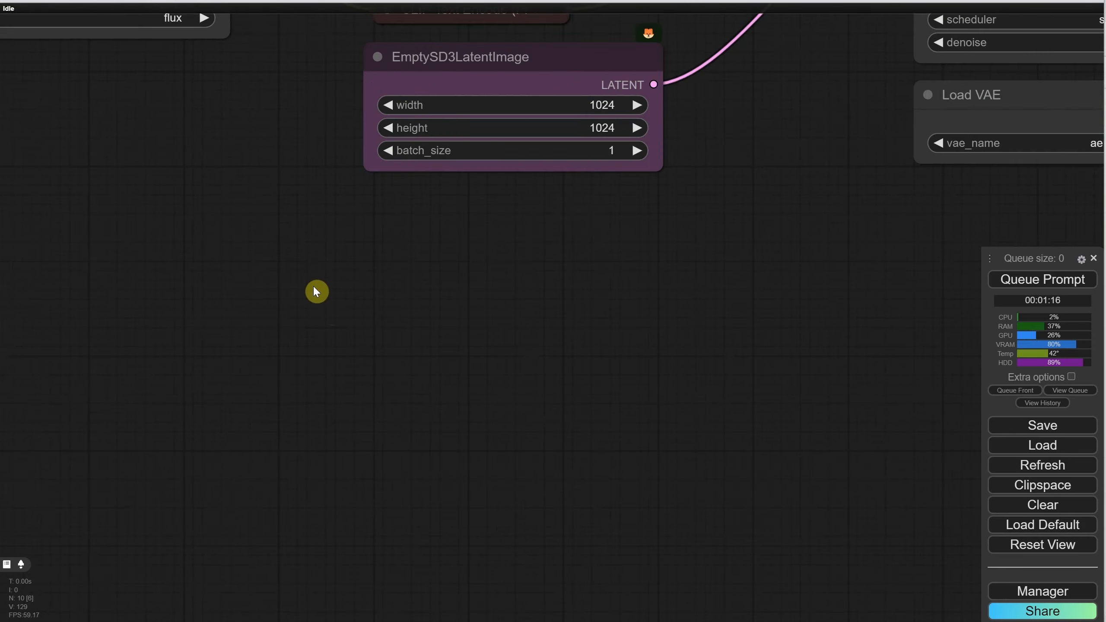
{"action": "left_click_drag", "start_coordinate": [244, 188], "coordinate": [473, 483]}
{"action": "left_click_drag", "start_coordinate": [591, 531], "coordinate": [483, 468]}
{"action": "left_click_drag", "start_coordinate": [376, 411], "coordinate": [408, 443]}
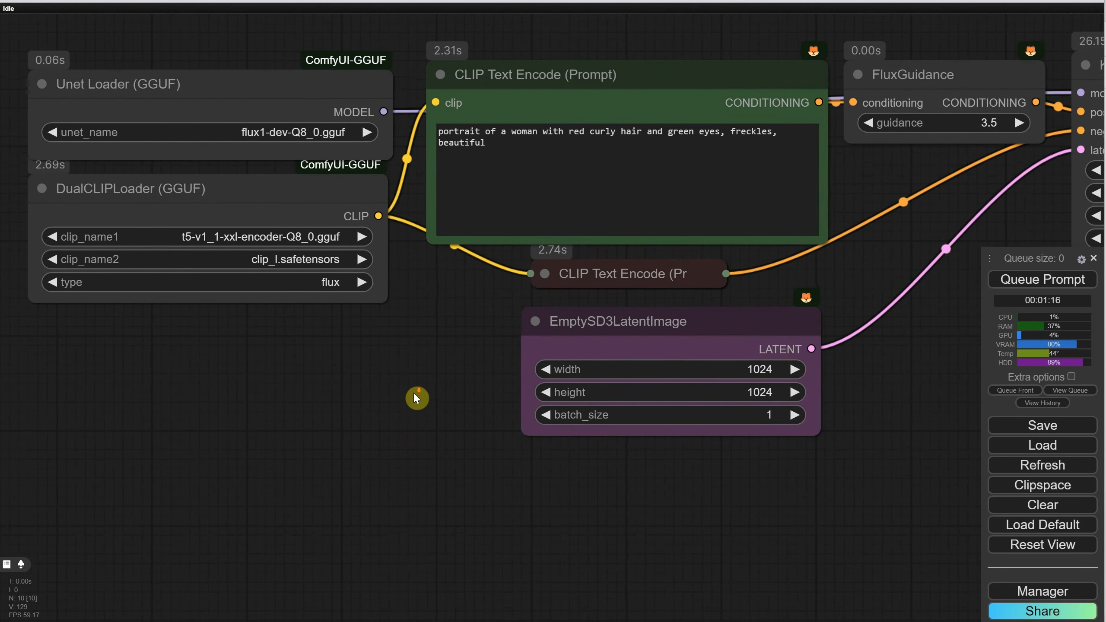
{"action": "scroll", "coordinate": [410, 388], "scroll_direction": "down", "scroll_amount": 2}
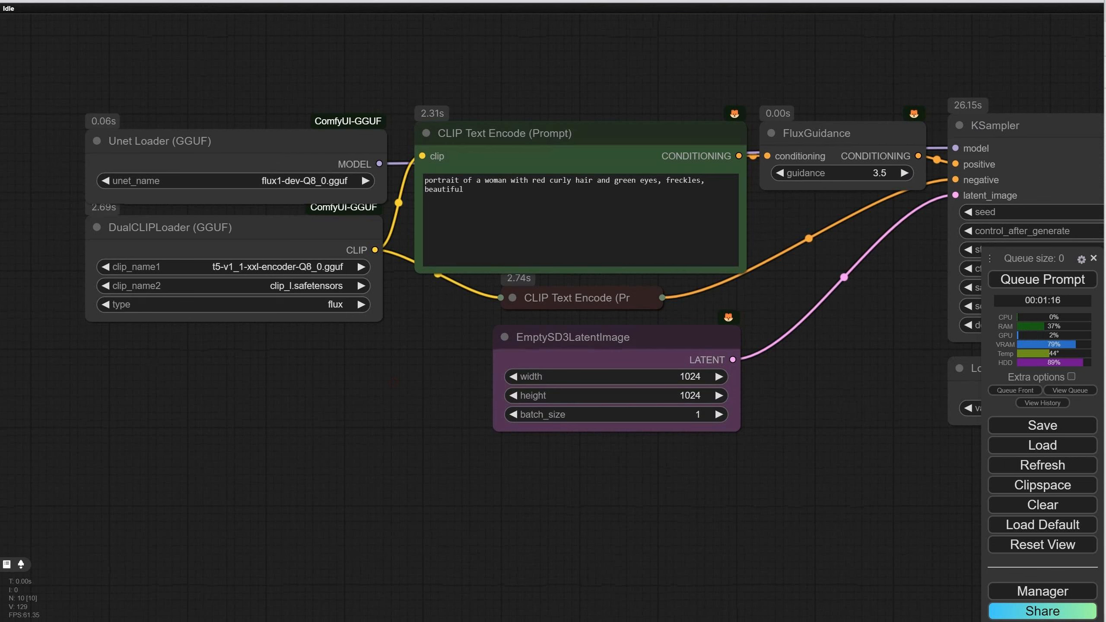
{"action": "double_click", "coordinate": [173, 390]}
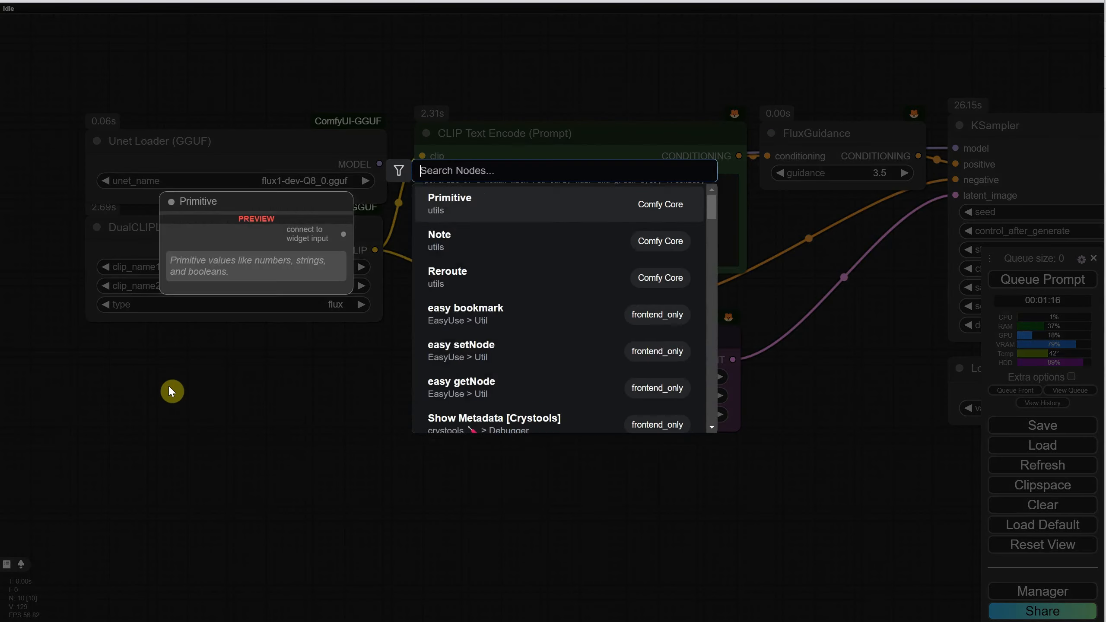
{"action": "type", "text": "mult styles"}
{"action": "key", "text": "Return"}
{"action": "left_click_drag", "start_coordinate": [305, 375], "coordinate": [223, 343]}
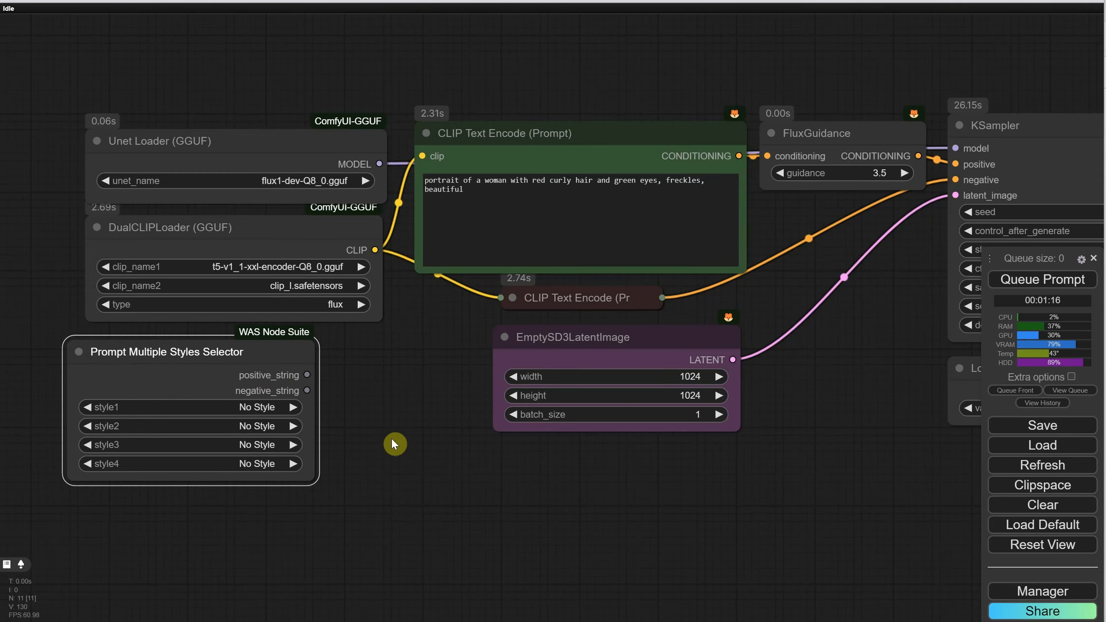
Add a Text Concatenate node and place it beside the Prompt Multiple Styles Selector
{"action": "double_click", "coordinate": [395, 442]}
{"action": "type", "text": "concatena"}
{"action": "left_click", "coordinate": [487, 199]}
{"action": "left_click_drag", "start_coordinate": [392, 415], "coordinate": [387, 407]}
{"action": "left_click_drag", "start_coordinate": [244, 354], "coordinate": [244, 447]}
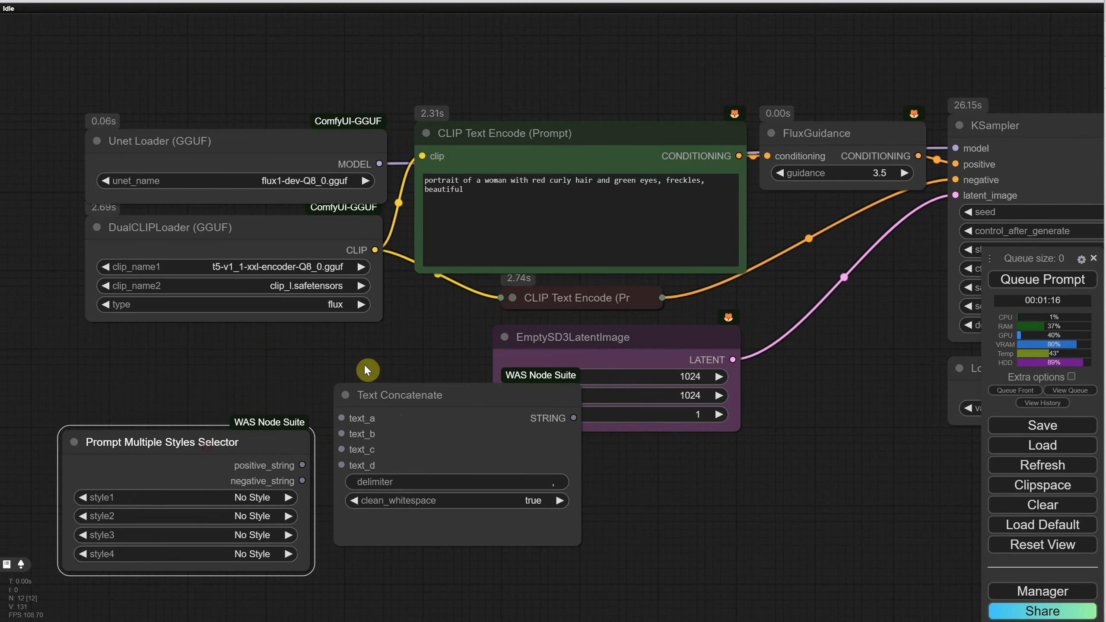
{"action": "scroll", "coordinate": [520, 386], "scroll_direction": "down", "scroll_amount": 5}
{"action": "left_click_drag", "start_coordinate": [340, 422], "coordinate": [348, 454]}
{"action": "left_click_drag", "start_coordinate": [458, 392], "coordinate": [510, 440]}
Add an easy-use Positive node and arrange it above the styles selector, with Text Concatenate beside them
{"action": "double_click", "coordinate": [291, 379]}
{"action": "type", "text": "positive"}
{"action": "left_click", "coordinate": [456, 384]}
{"action": "scroll", "coordinate": [355, 382], "scroll_direction": "up", "scroll_amount": 6}
{"action": "left_click_drag", "start_coordinate": [200, 501], "coordinate": [200, 307]}
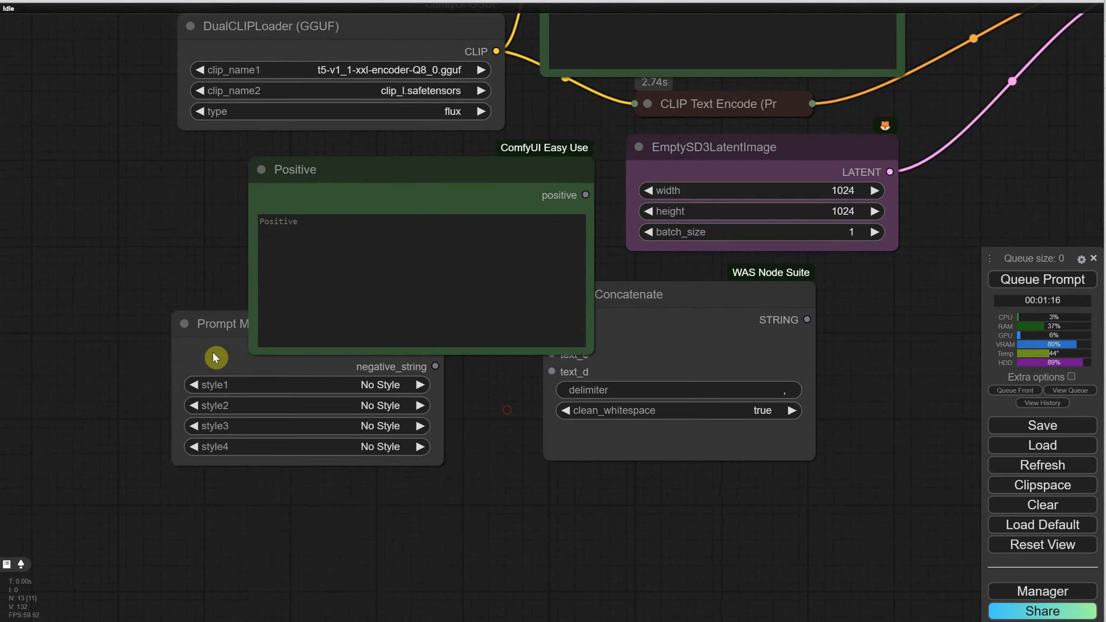
{"action": "left_click_drag", "start_coordinate": [212, 358], "coordinate": [243, 474]}
{"action": "left_click_drag", "start_coordinate": [334, 189], "coordinate": [250, 188]}
{"action": "left_click_drag", "start_coordinate": [314, 458], "coordinate": [336, 398]}
{"action": "left_click_drag", "start_coordinate": [568, 220], "coordinate": [558, 379]}
{"action": "left_click_drag", "start_coordinate": [575, 460], "coordinate": [574, 400]}
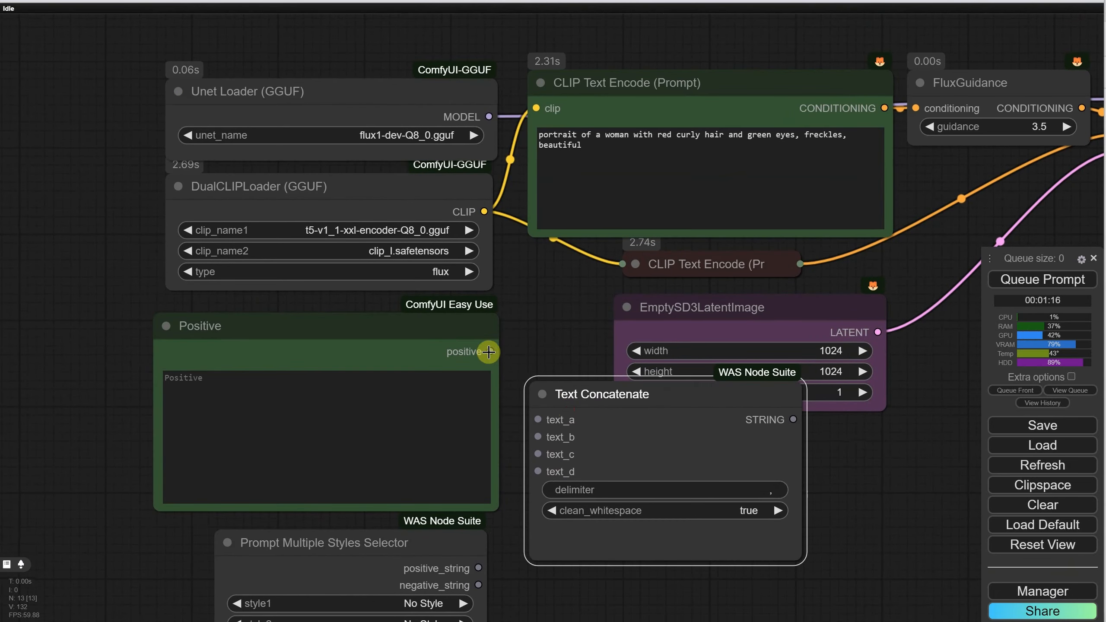
Connect the Positive node's output to text_a and the styles selector's positive_string to text_b of Text Concatenate
{"action": "left_click_drag", "start_coordinate": [477, 569], "coordinate": [538, 437]}
{"action": "scroll", "coordinate": [806, 475], "scroll_direction": "down", "scroll_amount": 3}
{"action": "left_click_drag", "start_coordinate": [841, 543], "coordinate": [688, 496]}
Convert the positive CLIP Text Encode's text widget to an input and feed it from the Text Concatenate STRING output
{"action": "left_click_drag", "start_coordinate": [643, 384], "coordinate": [554, 150]}
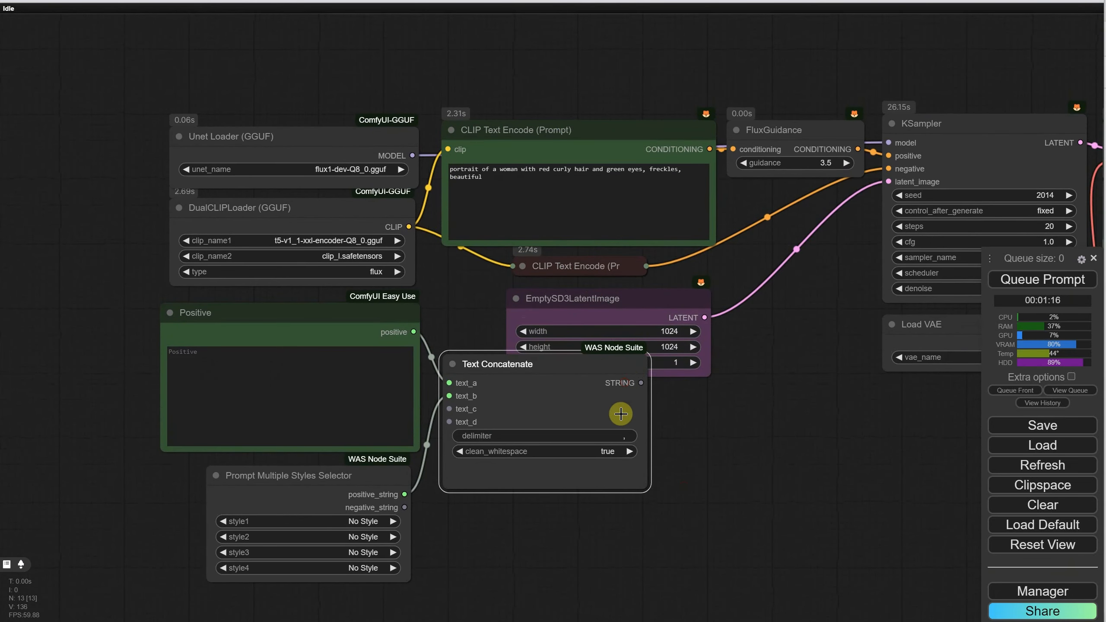
{"action": "left_click", "coordinate": [563, 153]}
{"action": "left_click_drag", "start_coordinate": [620, 415], "coordinate": [632, 139]}
{"action": "right_click", "coordinate": [562, 154]}
{"action": "mouse_move", "coordinate": [679, 383]}
{"action": "left_click", "coordinate": [723, 384]}
Collapse the positive CLIP Text Encode and move the negative encoder and EmptySD3LatentImage up beside it
{"action": "left_click", "coordinate": [451, 130]}
{"action": "left_click_drag", "start_coordinate": [644, 265], "coordinate": [699, 184]}
{"action": "left_click_drag", "start_coordinate": [644, 306], "coordinate": [790, 227]}
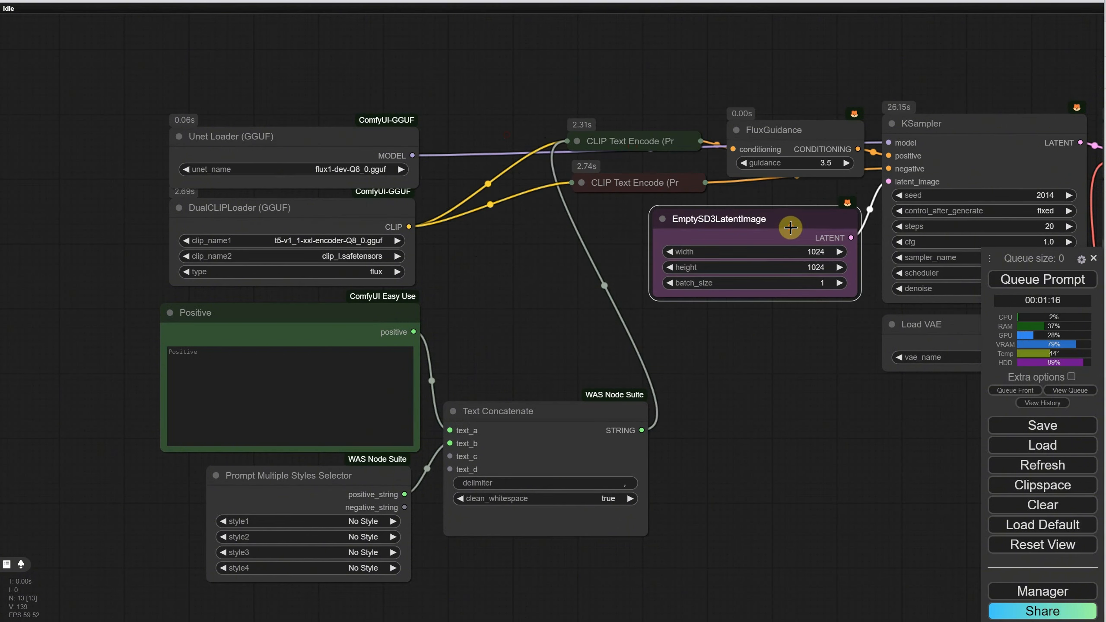
Enter the prompt "a cat" in the Positive node and generate an image without a style
{"action": "left_click_drag", "start_coordinate": [335, 329], "coordinate": [332, 321]}
{"action": "left_click", "coordinate": [254, 362]}
{"action": "type", "text": "a cat"}
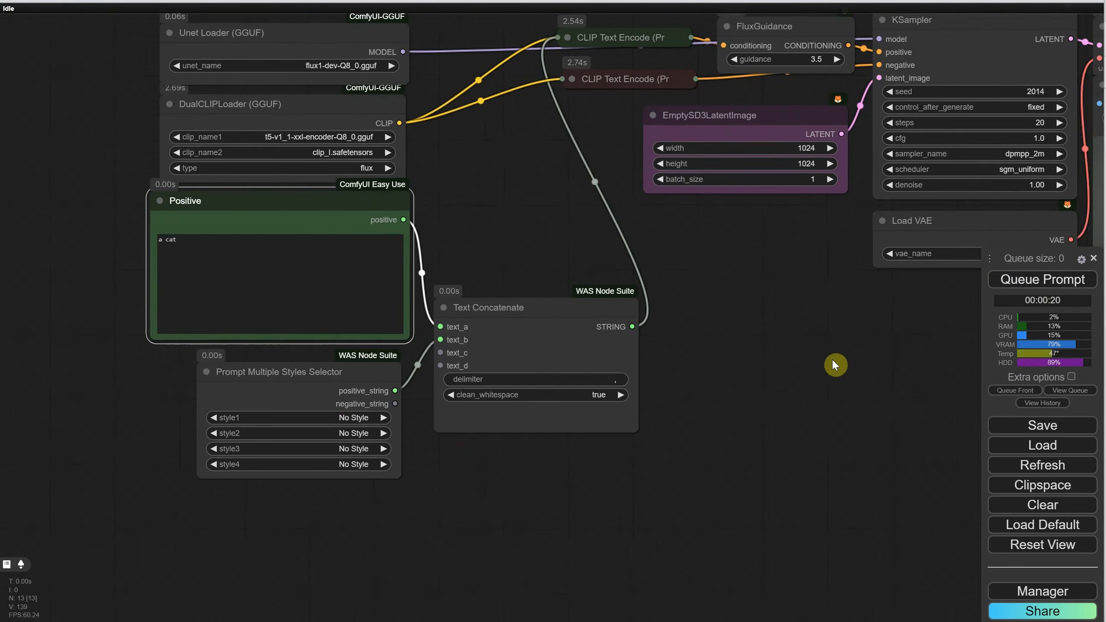
Set style1 to 3D | Character > Cartoon Cute and generate the cat image
{"action": "left_click", "coordinate": [373, 439]}
{"action": "scroll", "coordinate": [376, 447], "scroll_direction": "down", "scroll_amount": 10}
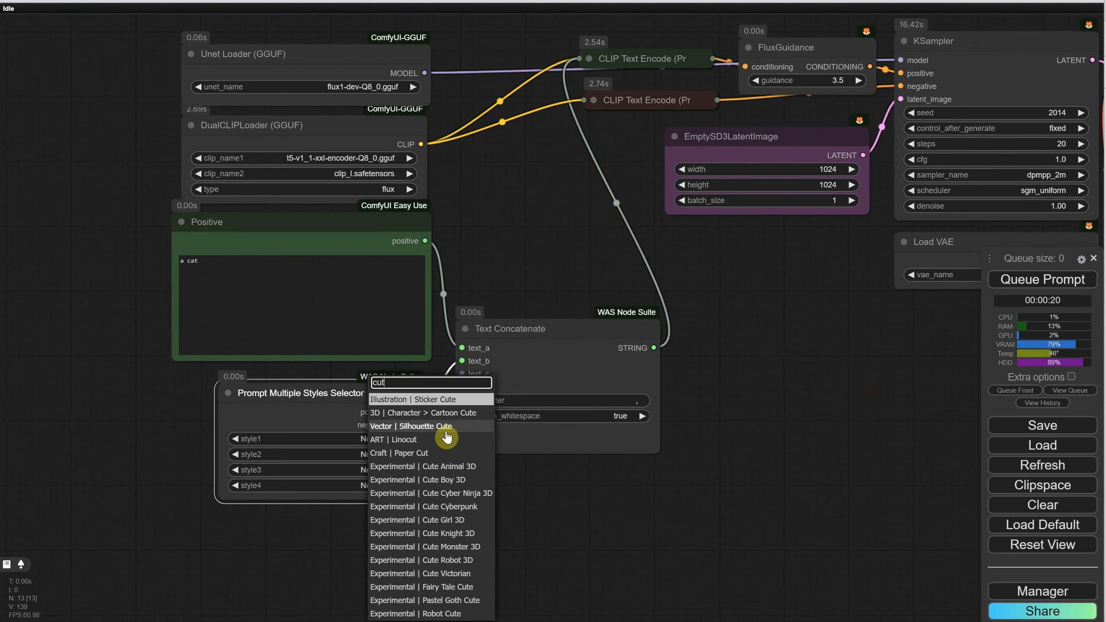
{"action": "left_click", "coordinate": [378, 435]}
{"action": "left_click", "coordinate": [1043, 279]}
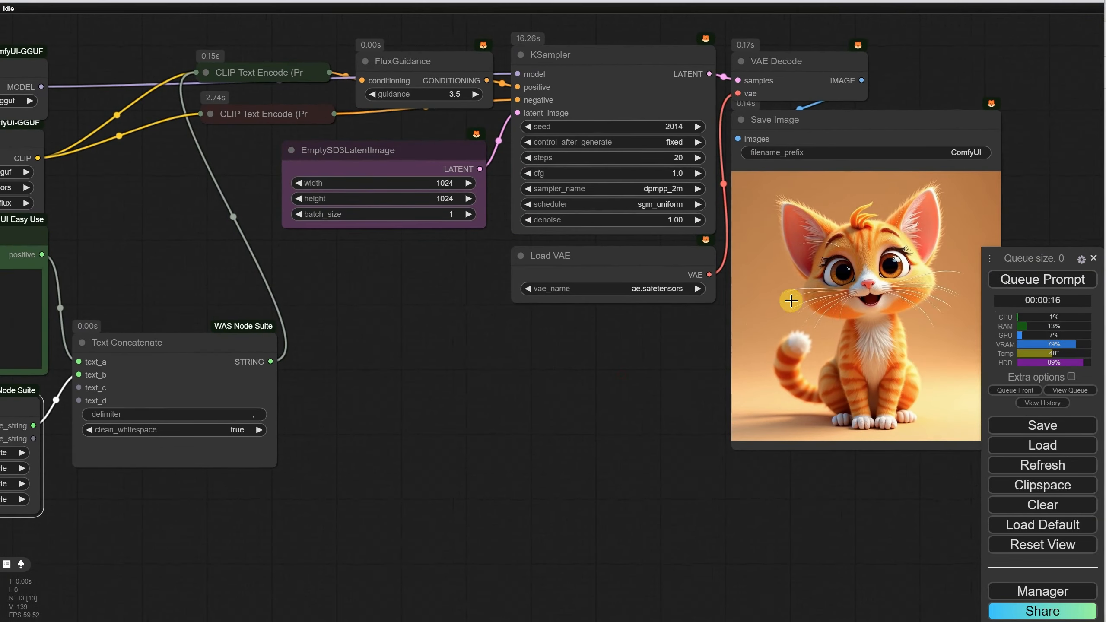
Set style1 to Experimental | Cute Cyber Ninja 3D and generate the cat image
{"action": "left_click", "coordinate": [266, 404]}
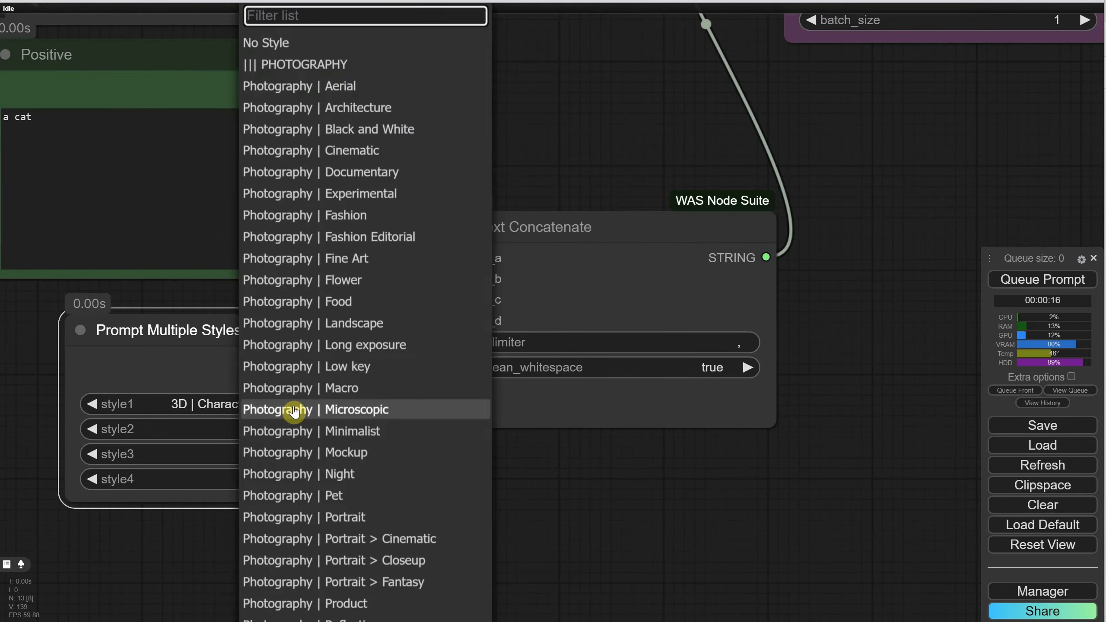
{"action": "type", "text": "nink"}
{"action": "key", "text": "BackSpace"}
{"action": "type", "text": "ja"}
{"action": "key", "text": "Return"}
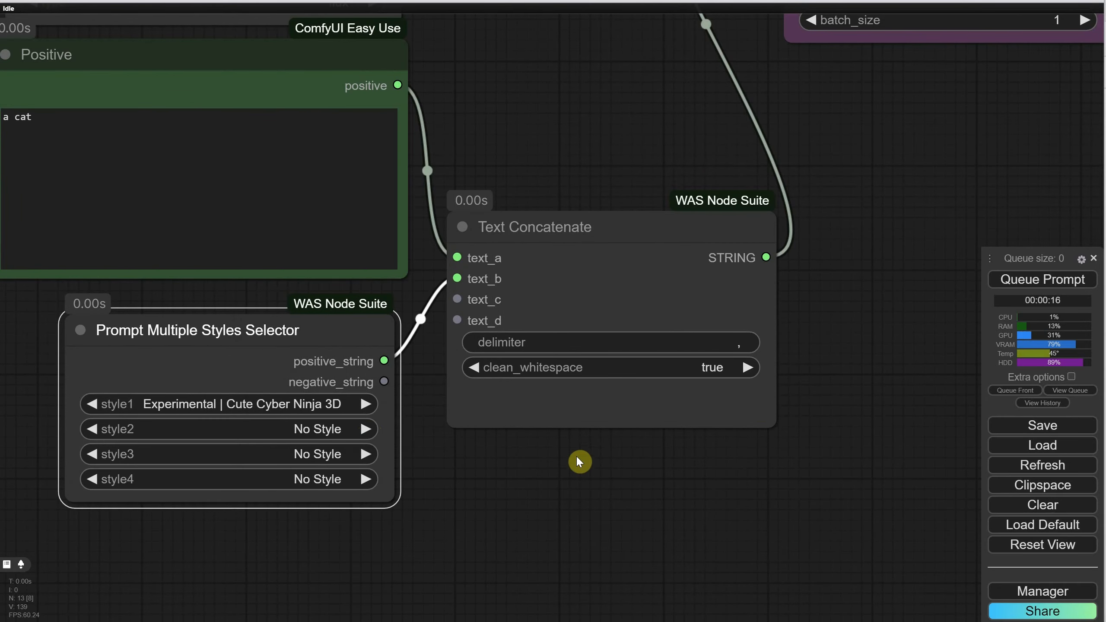
{"action": "key", "text": "ctrl+Return"}
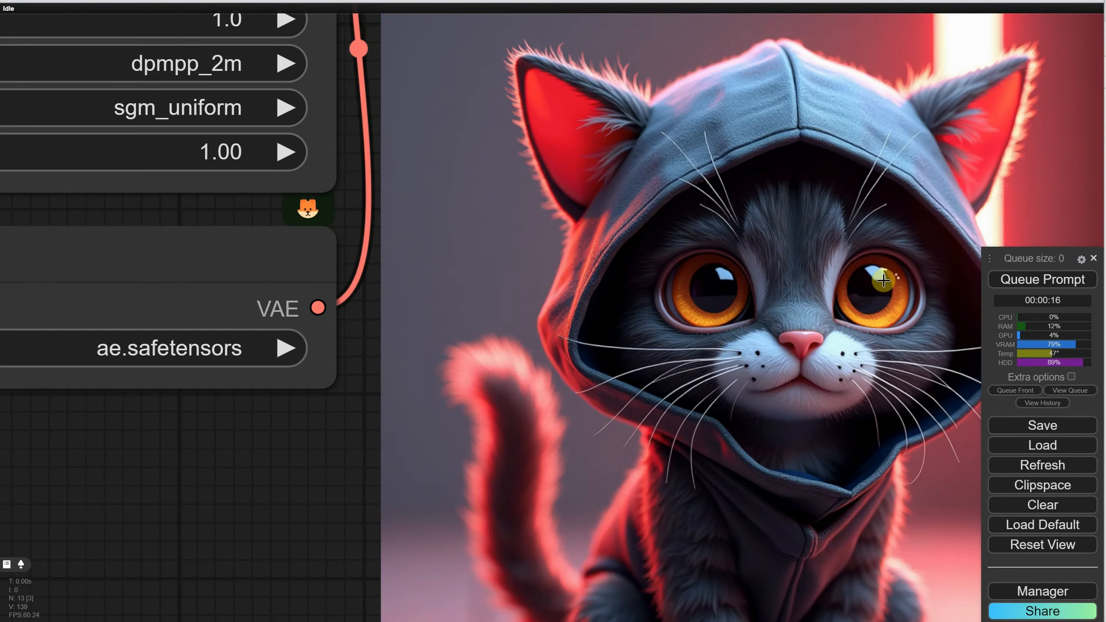
Set the KSampler's control_after_generate to randomize and save the workflow
{"action": "scroll", "coordinate": [884, 280], "scroll_direction": "down", "scroll_amount": 13}
{"action": "left_click_drag", "start_coordinate": [610, 281], "coordinate": [610, 347]}
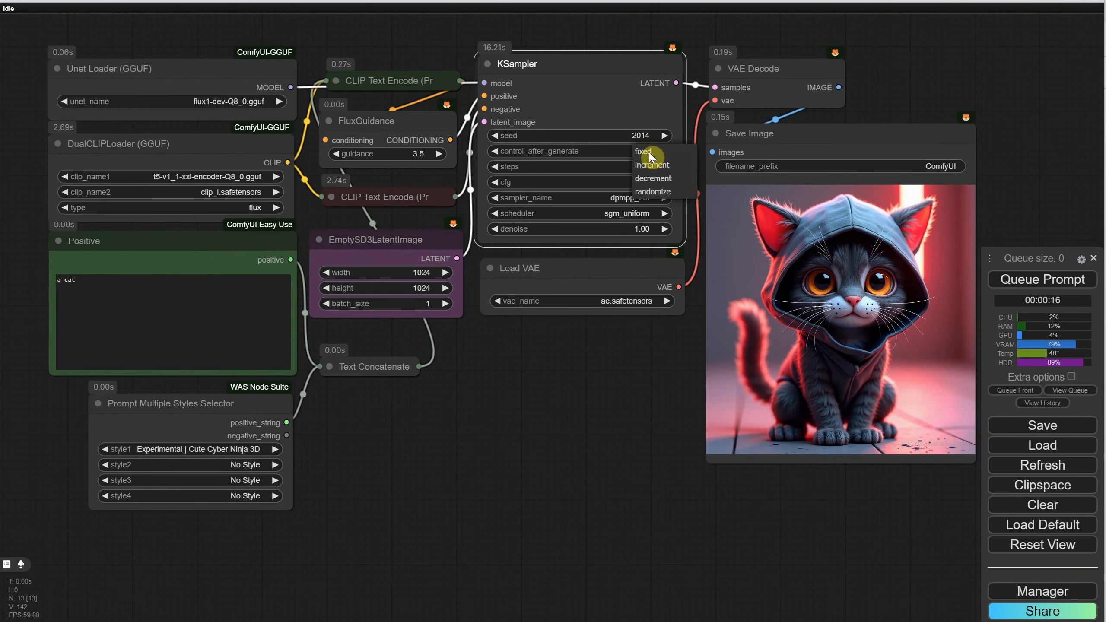
{"action": "key", "text": "ctrl+s"}
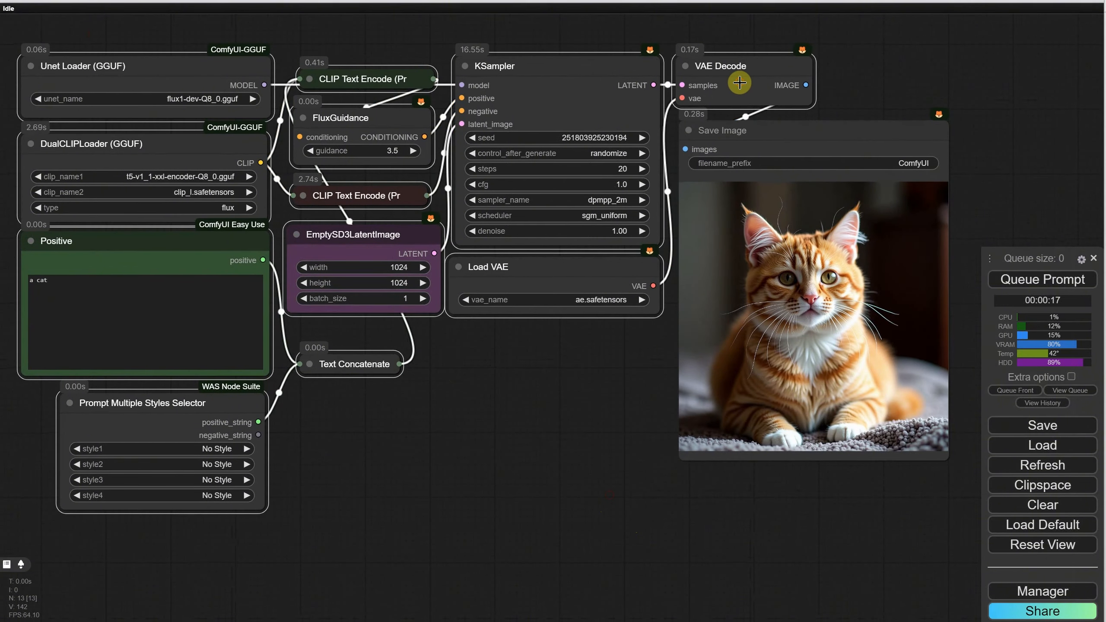
Convert all selected nodes except Save Image into a group node named "txt2img with styles"
{"action": "right_click", "coordinate": [736, 70]}
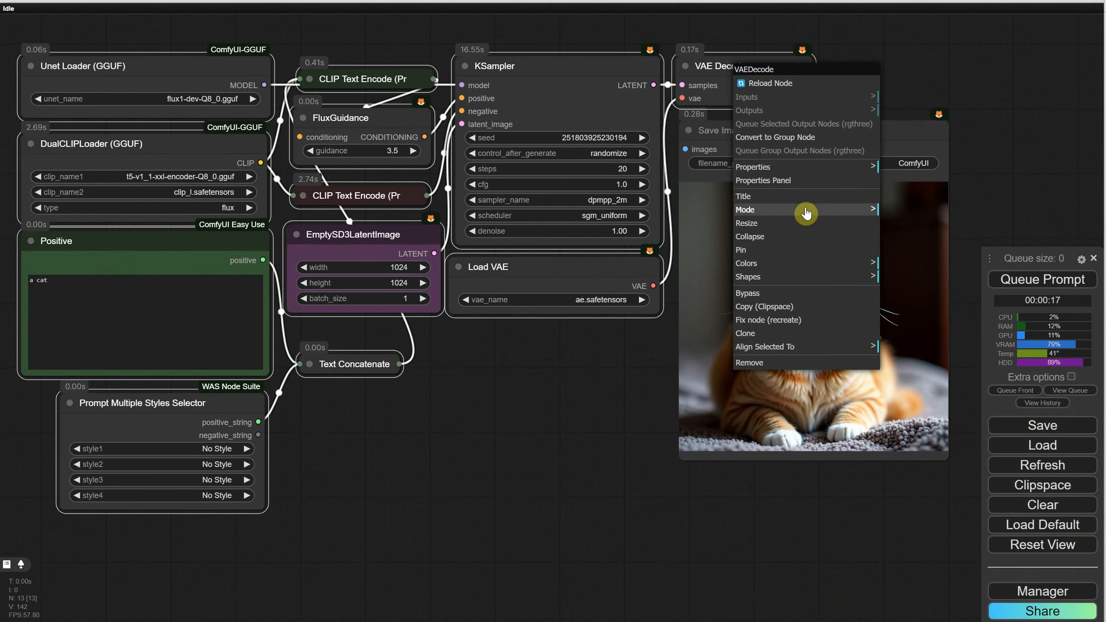
{"action": "left_click", "coordinate": [746, 137]}
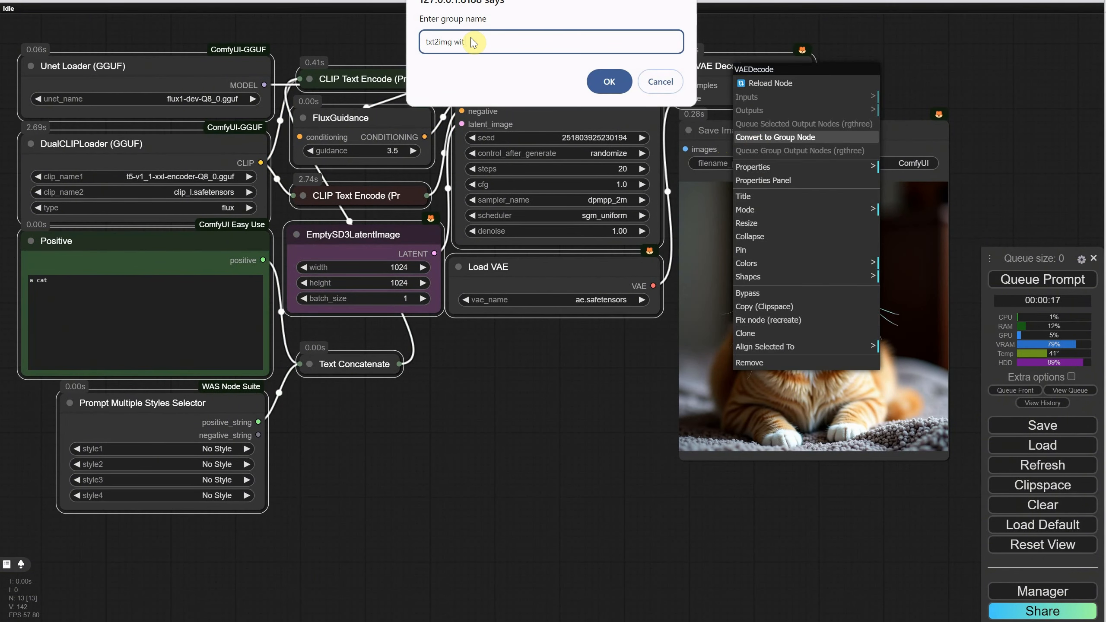
{"action": "type", "text": "txt2img with styles"}
{"action": "left_click", "coordinate": [612, 84]}
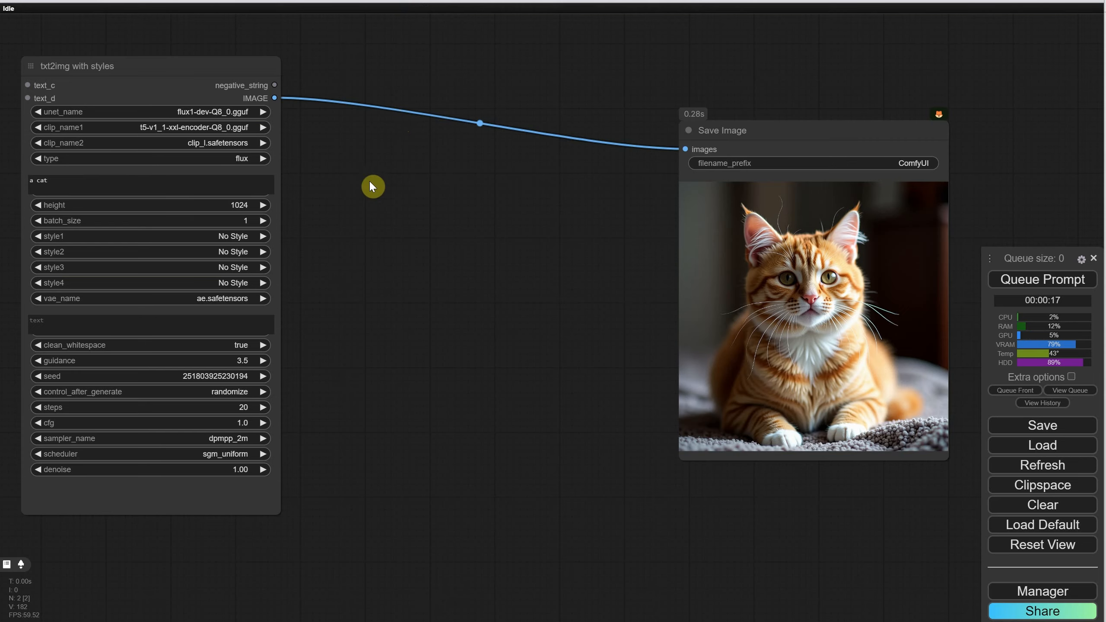
Move the Save Image node right next to the "txt2img with styles" group node
{"action": "scroll", "coordinate": [151, 142], "scroll_direction": "up", "scroll_amount": 4}
{"action": "left_click_drag", "start_coordinate": [995, 125], "coordinate": [469, 49]}
{"action": "left_click_drag", "start_coordinate": [358, 167], "coordinate": [524, 166]}
{"action": "scroll", "coordinate": [524, 167], "scroll_direction": "down", "scroll_amount": 2}
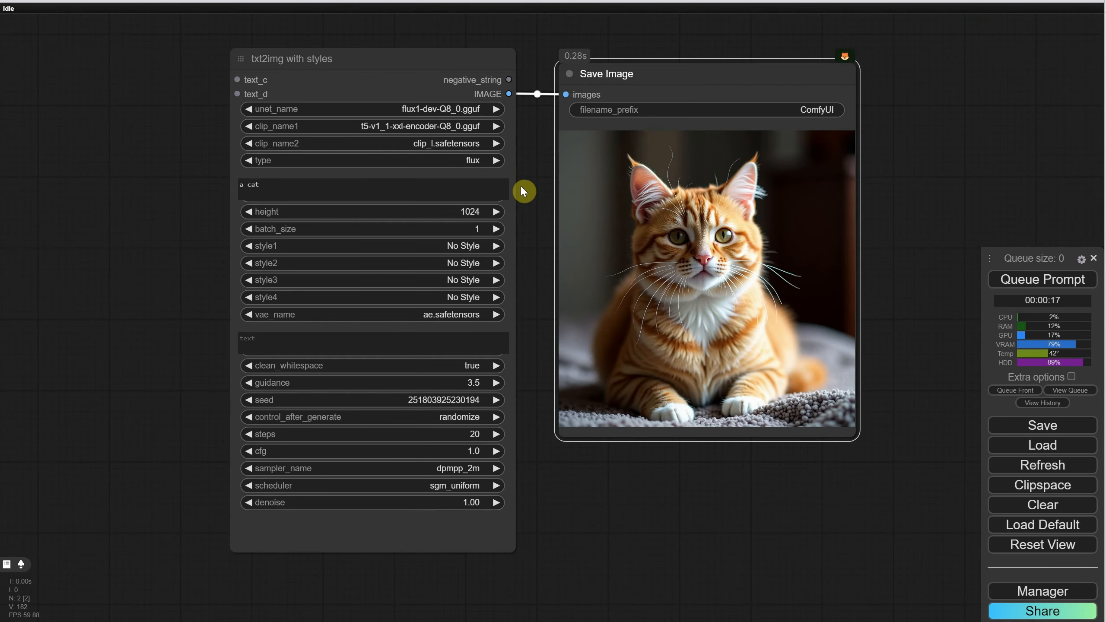
Set the group node's style1 to Illustration | Sticker Cute and generate the image
{"action": "left_click", "coordinate": [459, 245]}
{"action": "type", "text": "cute"}
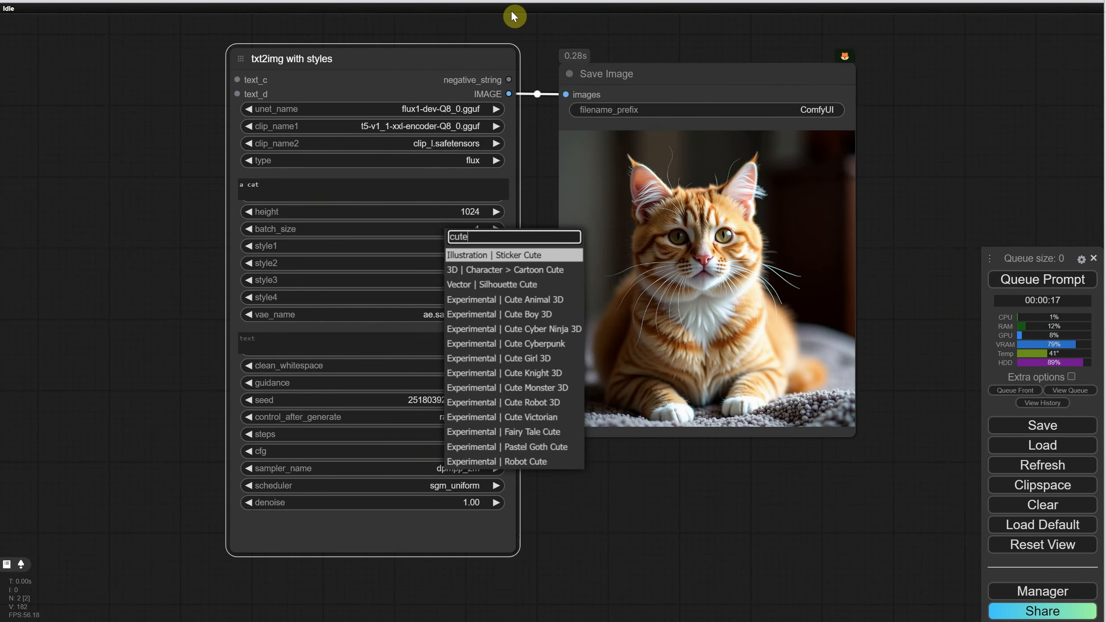
{"action": "left_click", "coordinate": [512, 252]}
{"action": "left_click", "coordinate": [1054, 279]}
Open the group node's management dialog and review the widgets of easy positive, EmptySD3LatentImage and Prompt Multiple Styles Selector
{"action": "right_click", "coordinate": [335, 61]}
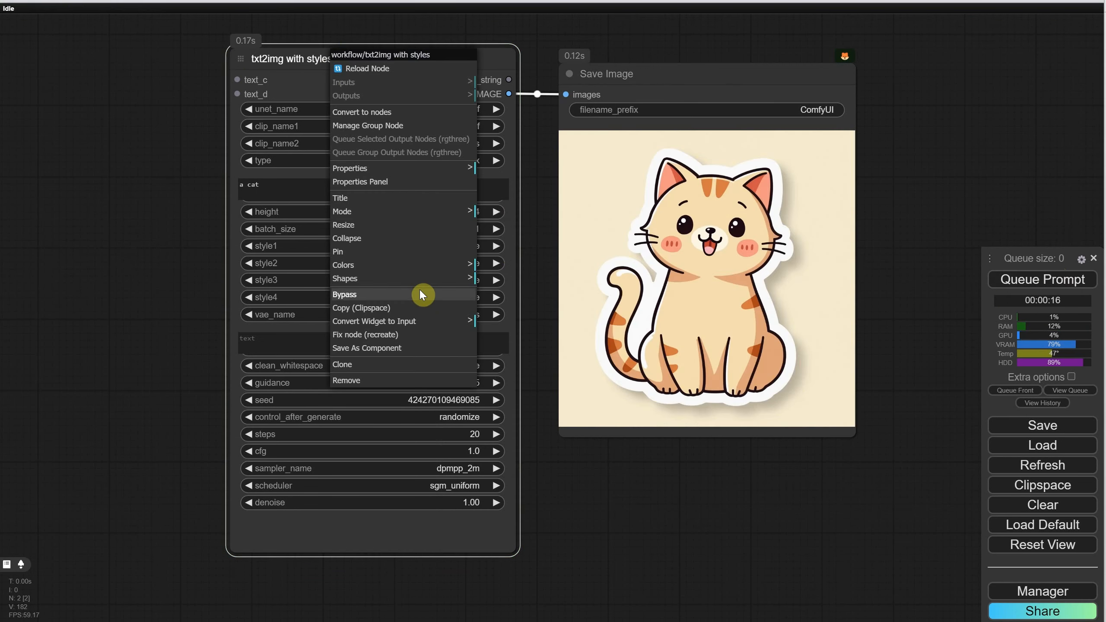
{"action": "left_click", "coordinate": [391, 124]}
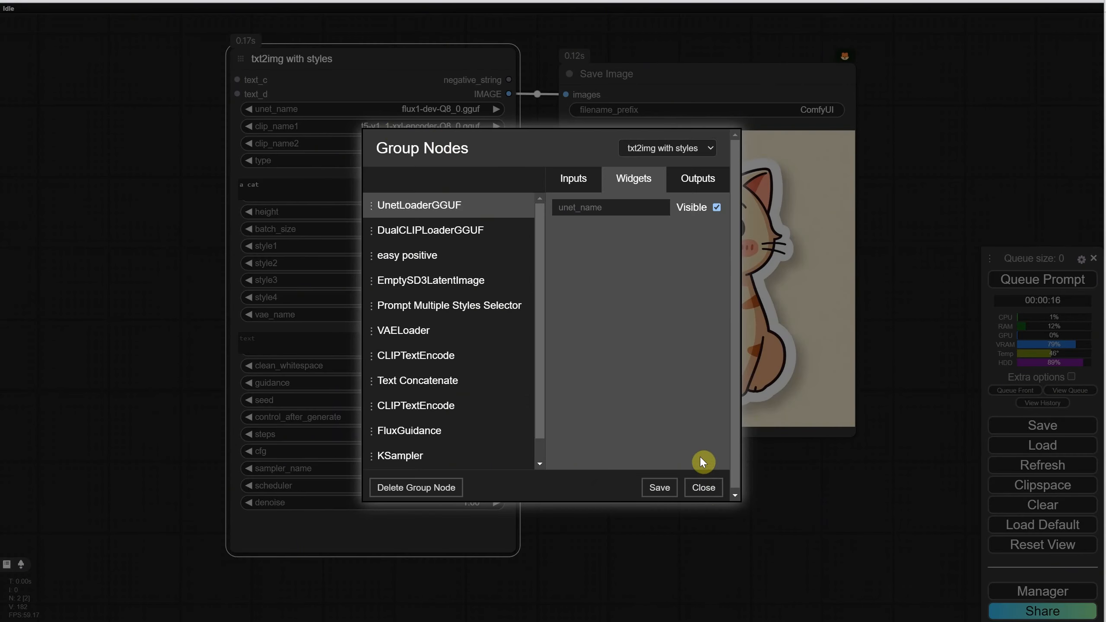
{"action": "left_click", "coordinate": [425, 256]}
{"action": "left_click", "coordinate": [461, 283]}
{"action": "left_click", "coordinate": [458, 307]}
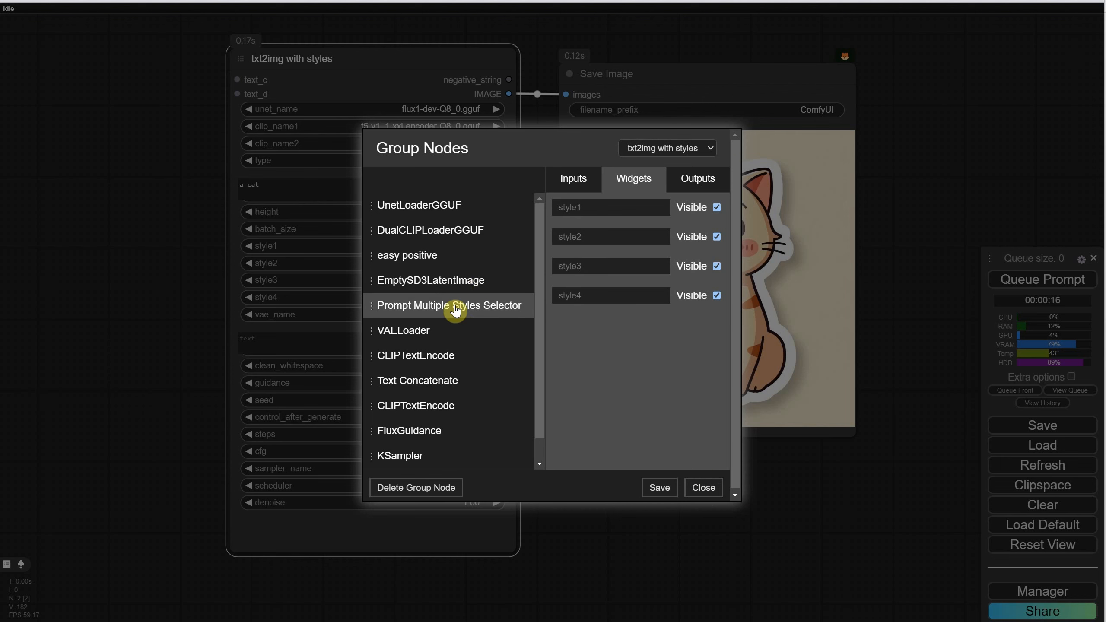
Hide the VAELoader's vae_name widget in the group node and save the change
{"action": "left_click", "coordinate": [455, 331]}
{"action": "left_click", "coordinate": [717, 208]}
{"action": "left_click", "coordinate": [658, 490]}
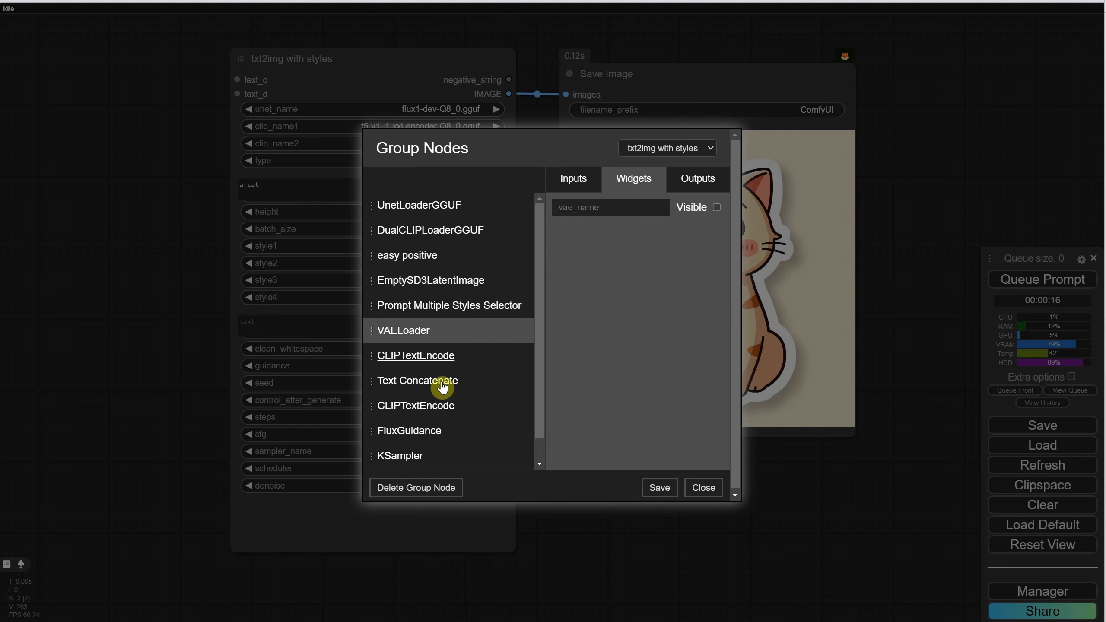
Hide the text widget of the first CLIPTextEncode in the group node and save the change
{"action": "left_click", "coordinate": [449, 360]}
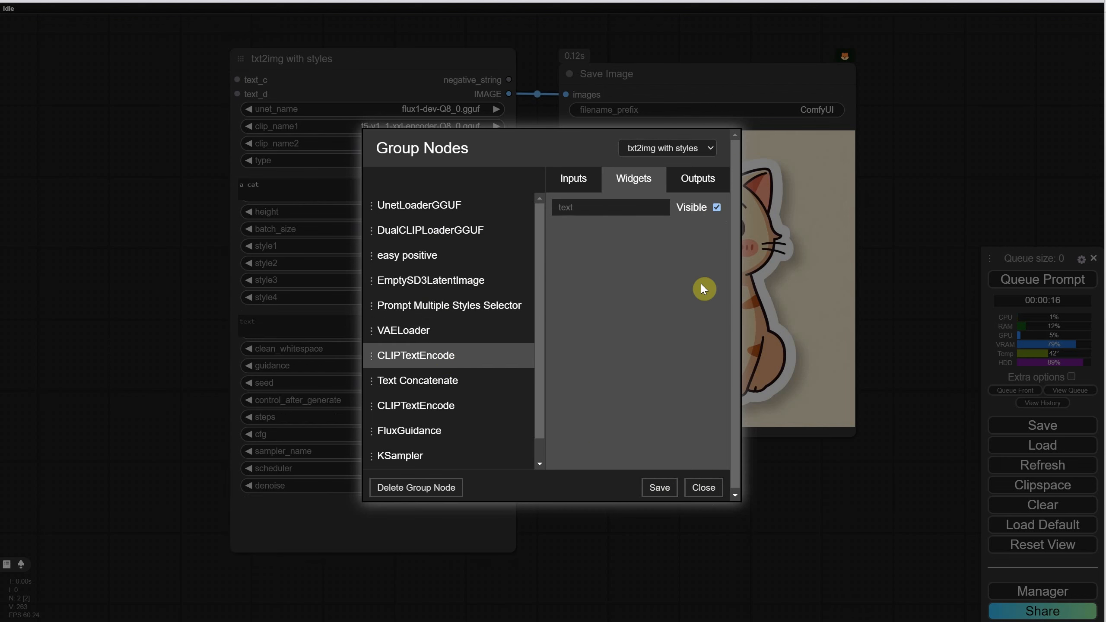
{"action": "left_click", "coordinate": [717, 208]}
{"action": "left_click", "coordinate": [660, 489]}
Hide all Text Concatenate widgets in the group node, from delimiter and clean_whitespace through text_d, and save the change
{"action": "left_click", "coordinate": [392, 381]}
{"action": "left_click", "coordinate": [716, 207]}
{"action": "left_click", "coordinate": [717, 237]}
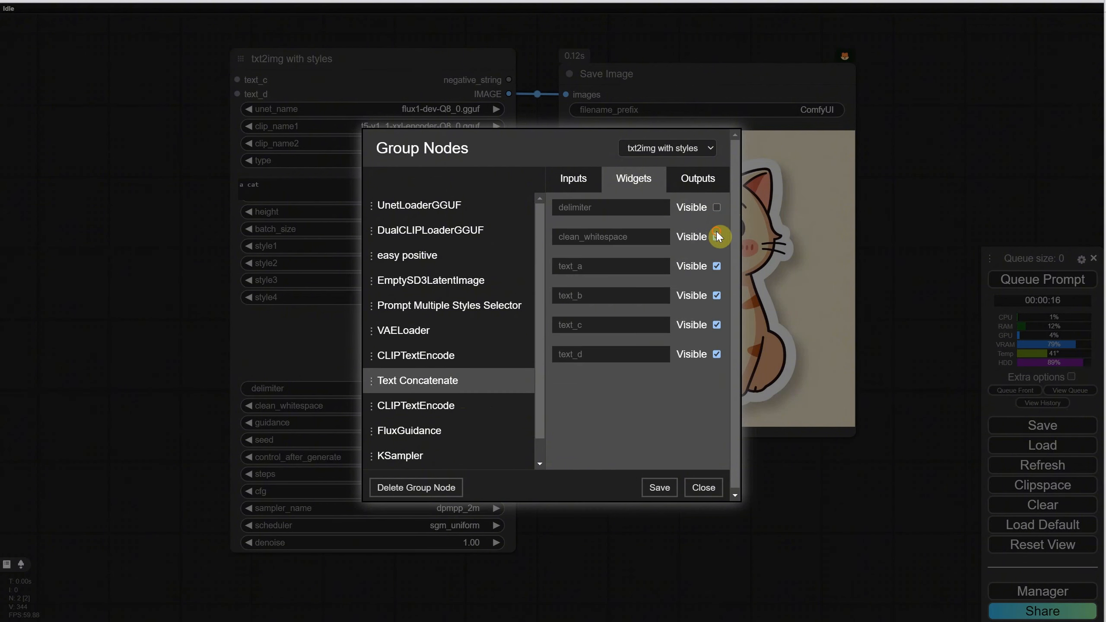
{"action": "left_click", "coordinate": [716, 265]}
{"action": "left_click", "coordinate": [717, 296]}
{"action": "left_click", "coordinate": [717, 324]}
{"action": "left_click", "coordinate": [717, 355]}
{"action": "left_click", "coordinate": [660, 487]}
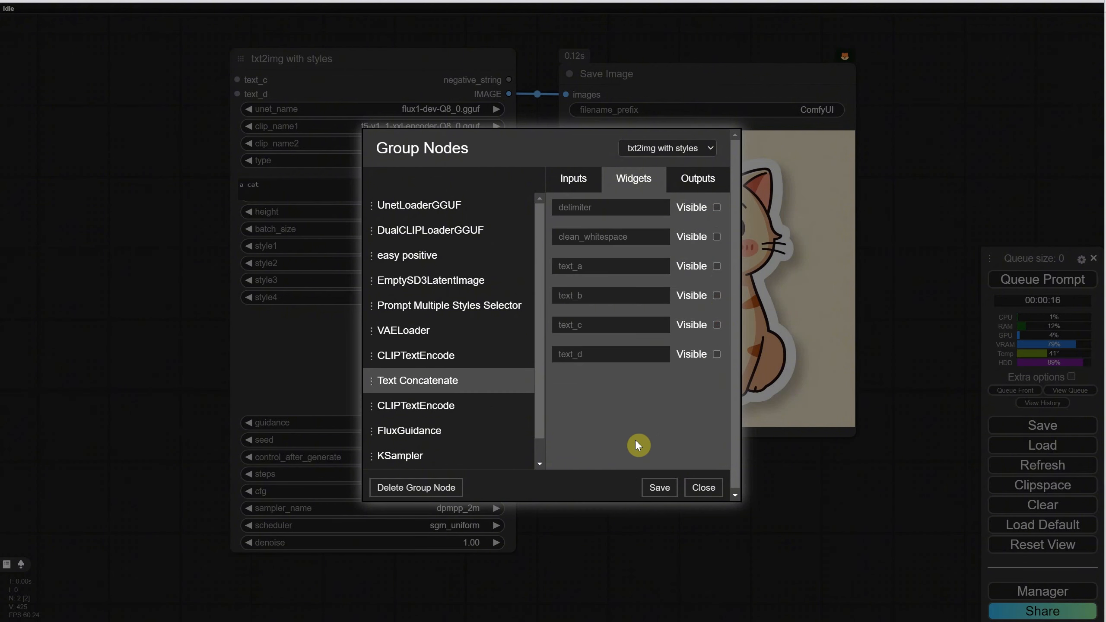
Hide the text widget of the second CLIPTextEncode, listed after Text Concatenate, and save the change
{"action": "left_click", "coordinate": [446, 406]}
{"action": "left_click", "coordinate": [717, 208]}
{"action": "left_click", "coordinate": [660, 488]}
Leave FluxGuidance's guidance widget visible, hide the KSampler's denoise widget and save the change
{"action": "left_click", "coordinate": [448, 430]}
{"action": "scroll", "coordinate": [449, 427], "scroll_direction": "down", "scroll_amount": 1}
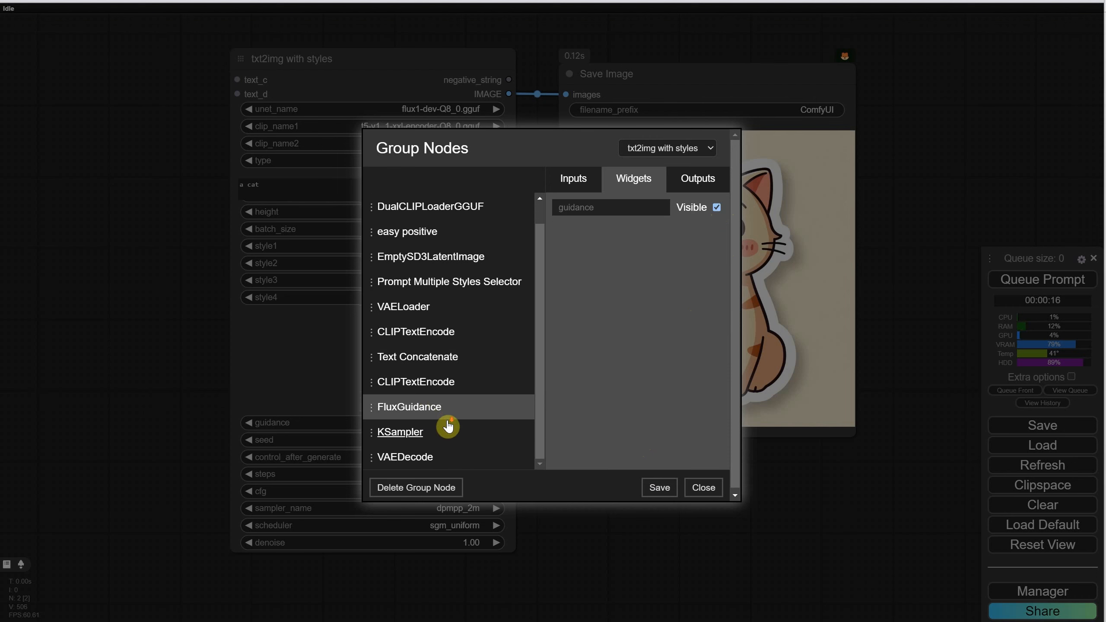
{"action": "left_click", "coordinate": [448, 429]}
{"action": "left_click", "coordinate": [660, 486]}
Hide the VAEDecode's IMAGE output in the group node, save the change and close the management dialog
{"action": "left_click", "coordinate": [404, 456]}
{"action": "left_click", "coordinate": [716, 206]}
{"action": "left_click", "coordinate": [663, 483]}
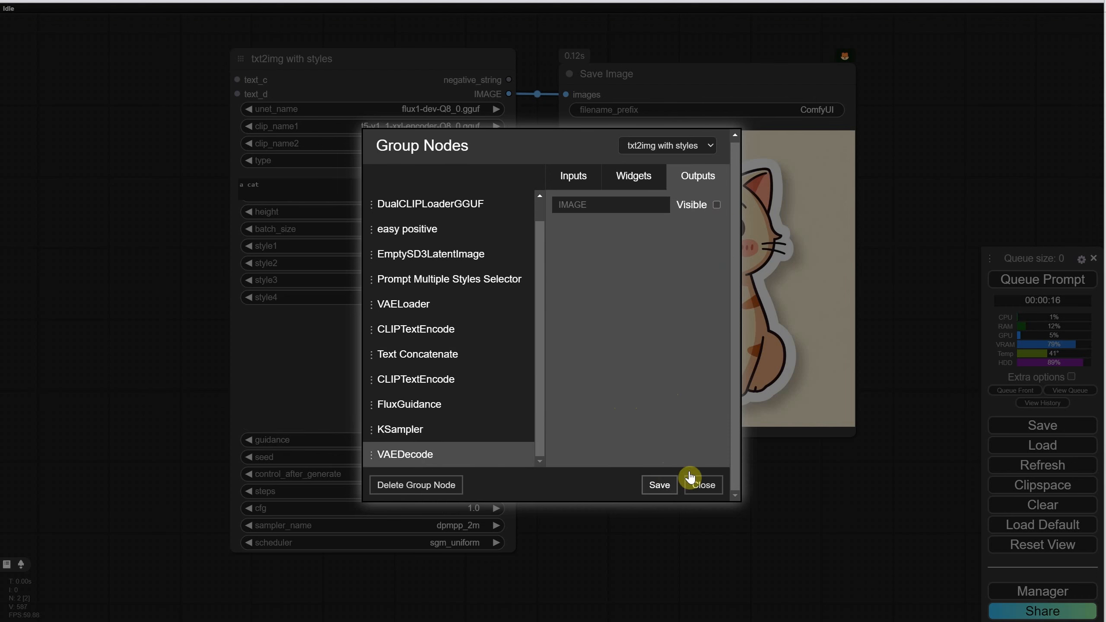
{"action": "left_click", "coordinate": [711, 486]}
Make the group node slightly wider and more compact, and try to generate an image
{"action": "left_click_drag", "start_coordinate": [511, 550], "coordinate": [536, 491]}
{"action": "left_click", "coordinate": [1037, 279]}
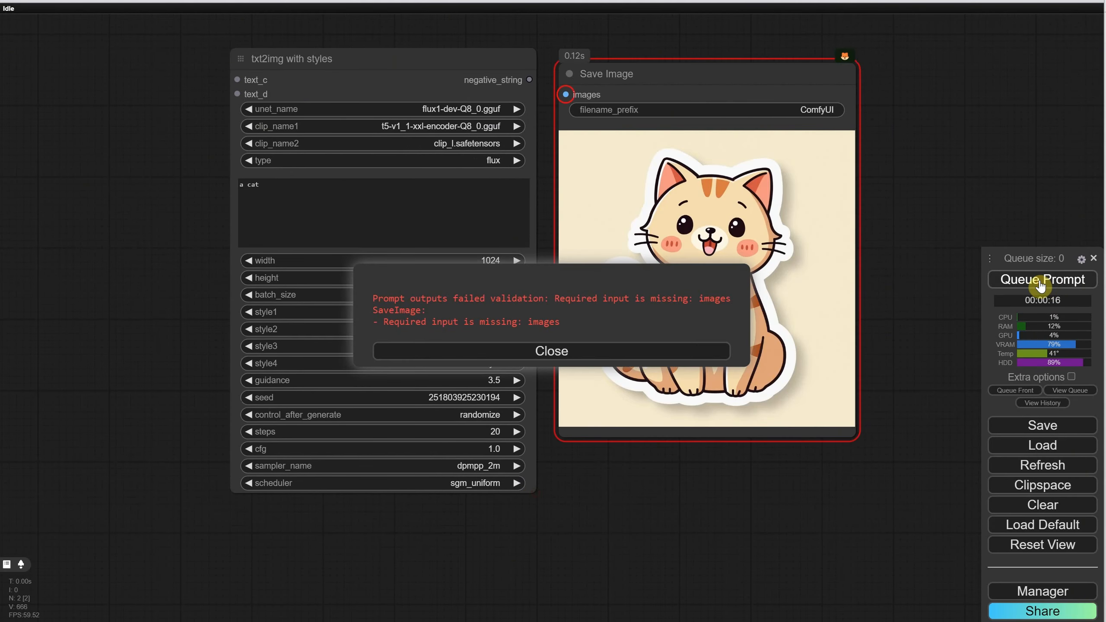
{"action": "left_click", "coordinate": [581, 356]}
Reopen the group node's management dialog, make the VAEDecode's IMAGE output visible again, save and close
{"action": "right_click", "coordinate": [405, 69]}
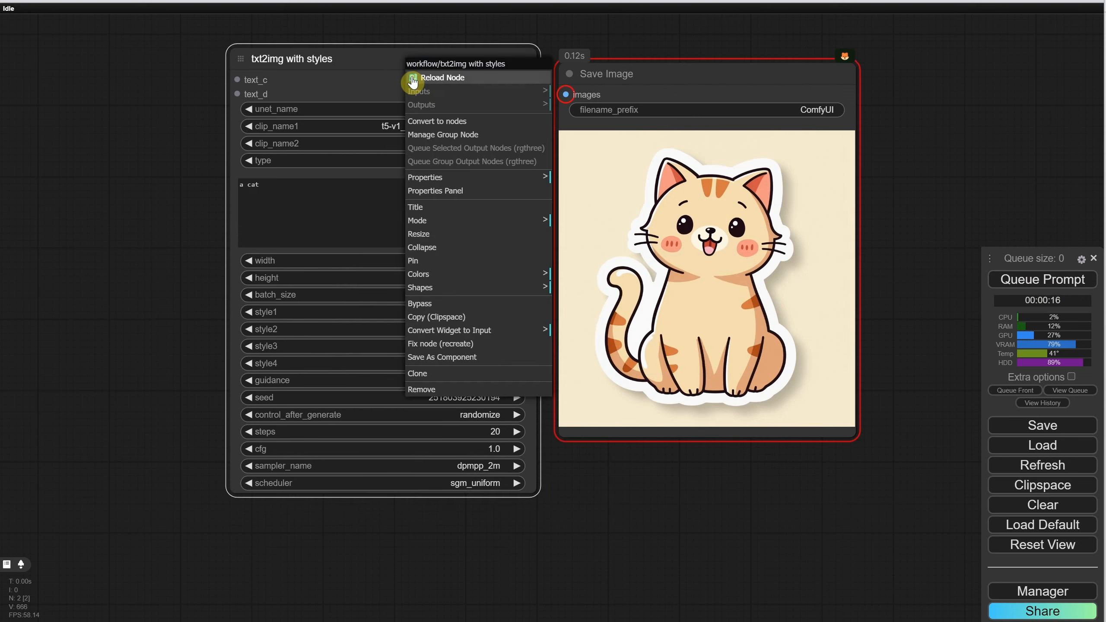
{"action": "left_click", "coordinate": [445, 135]}
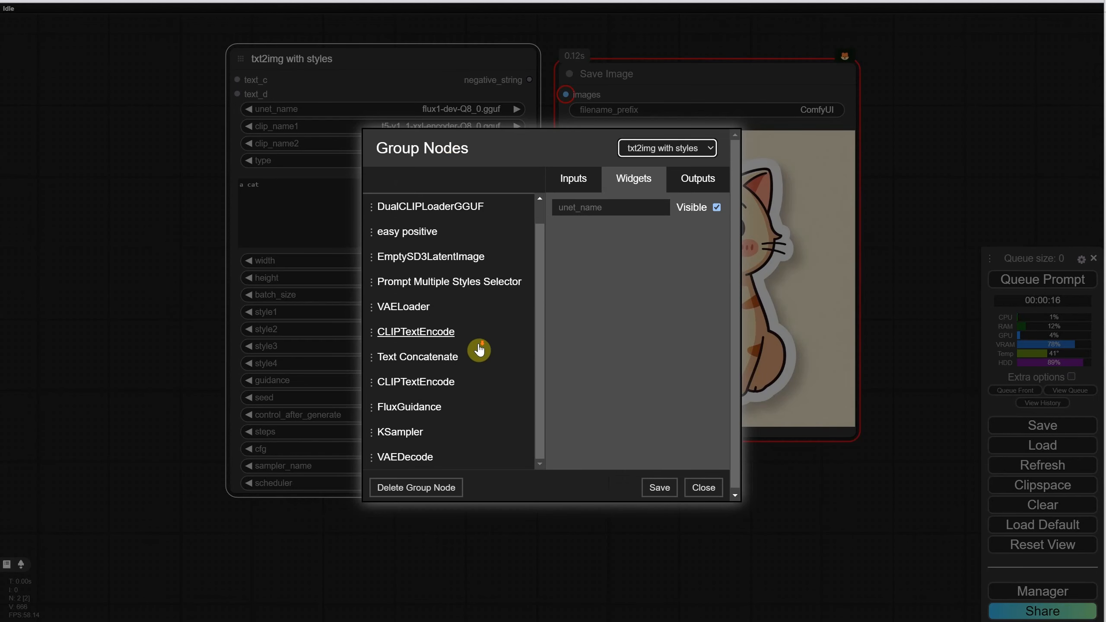
{"action": "left_click", "coordinate": [405, 457]}
{"action": "left_click", "coordinate": [698, 179]}
{"action": "left_click", "coordinate": [716, 207]}
{"action": "left_click", "coordinate": [659, 487]}
{"action": "left_click", "coordinate": [703, 488]}
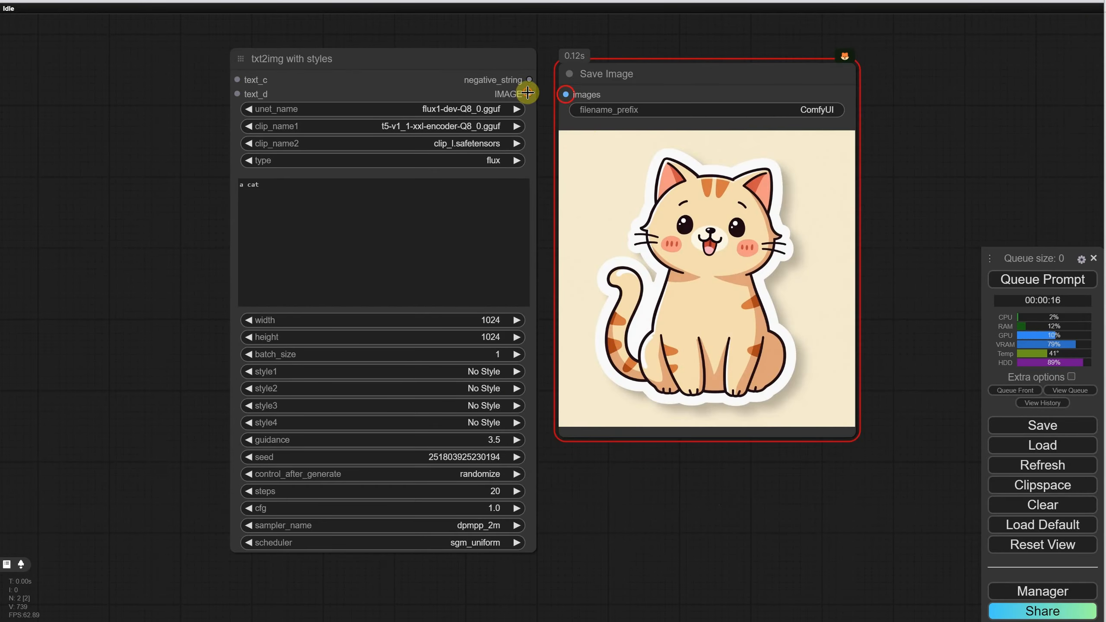
Connect the group node's IMAGE output to the Save Image node's images input and generate test images
{"action": "left_click_drag", "start_coordinate": [530, 94], "coordinate": [565, 94]}
{"action": "left_click", "coordinate": [982, 280]}
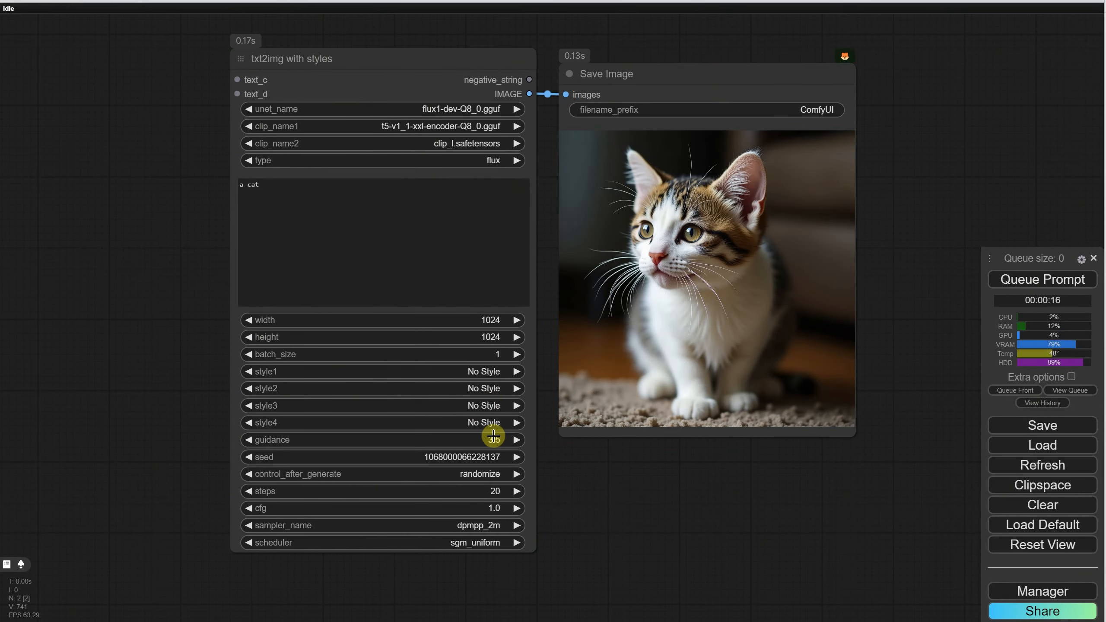
{"action": "left_click", "coordinate": [482, 371]}
{"action": "left_click", "coordinate": [484, 370]}
{"action": "left_click", "coordinate": [997, 282]}
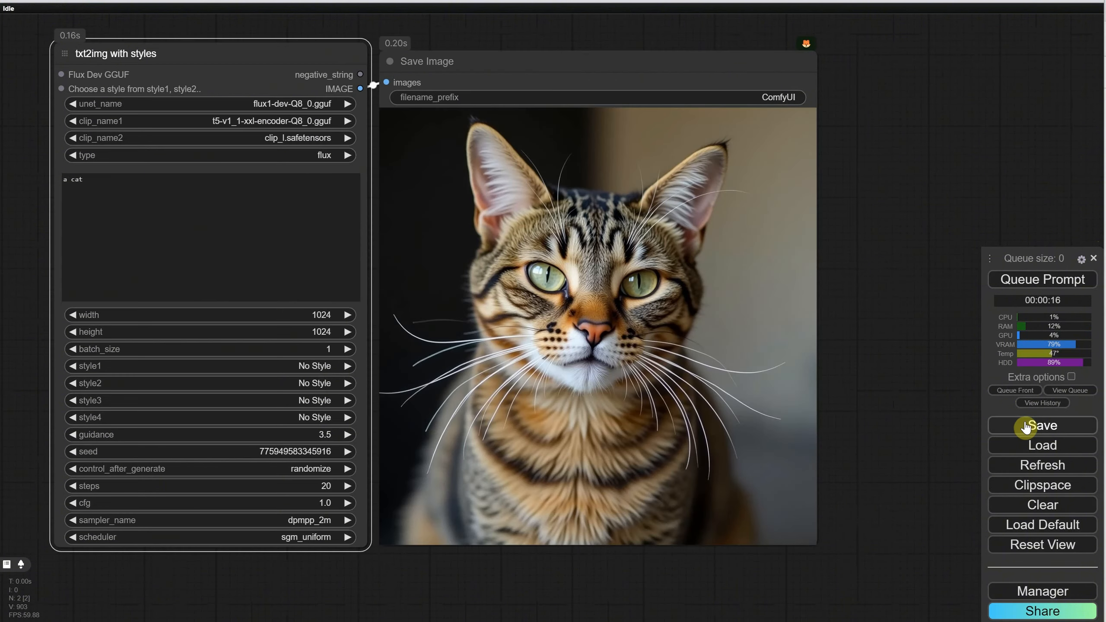
Save the workflow in the Ep10 folder as "EP10 Flux 1 Dev GGUF TXT2IMG with Styles Compact Workflow"
{"action": "left_click", "coordinate": [1020, 425]}
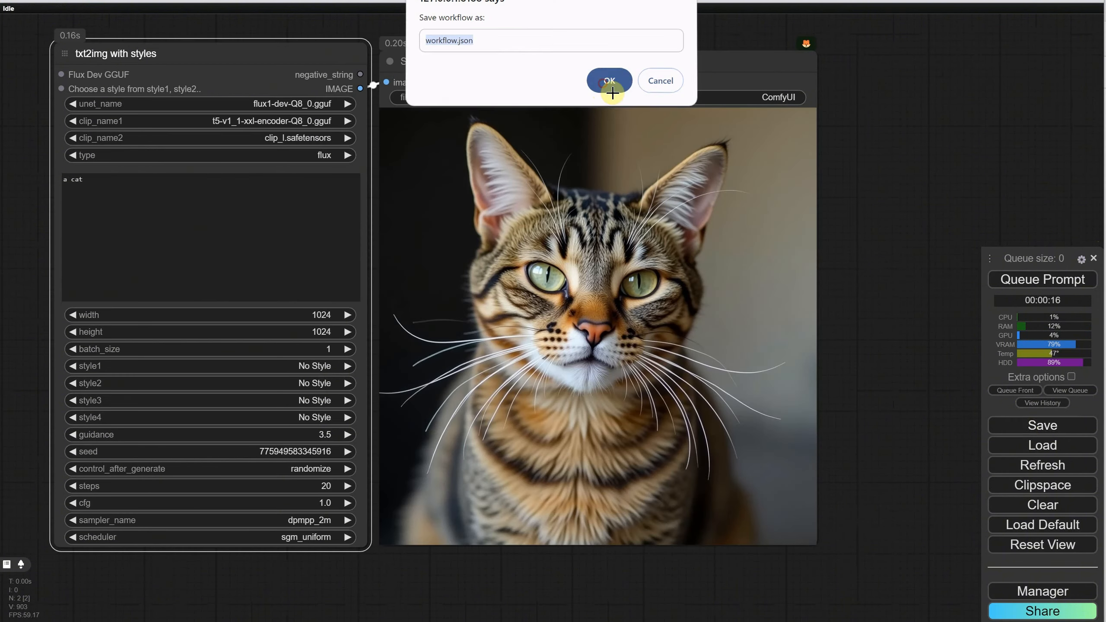
{"action": "left_click", "coordinate": [610, 82]}
{"action": "left_click", "coordinate": [238, 561]}
{"action": "type", "text": "Compact Workflow"}
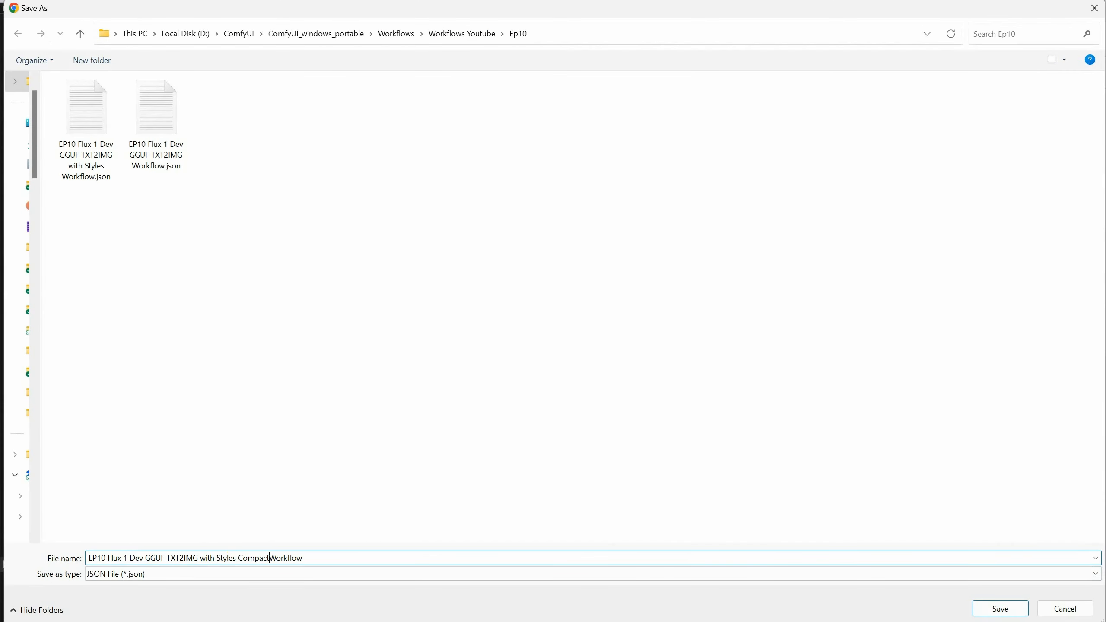
{"action": "left_click", "coordinate": [991, 604]}
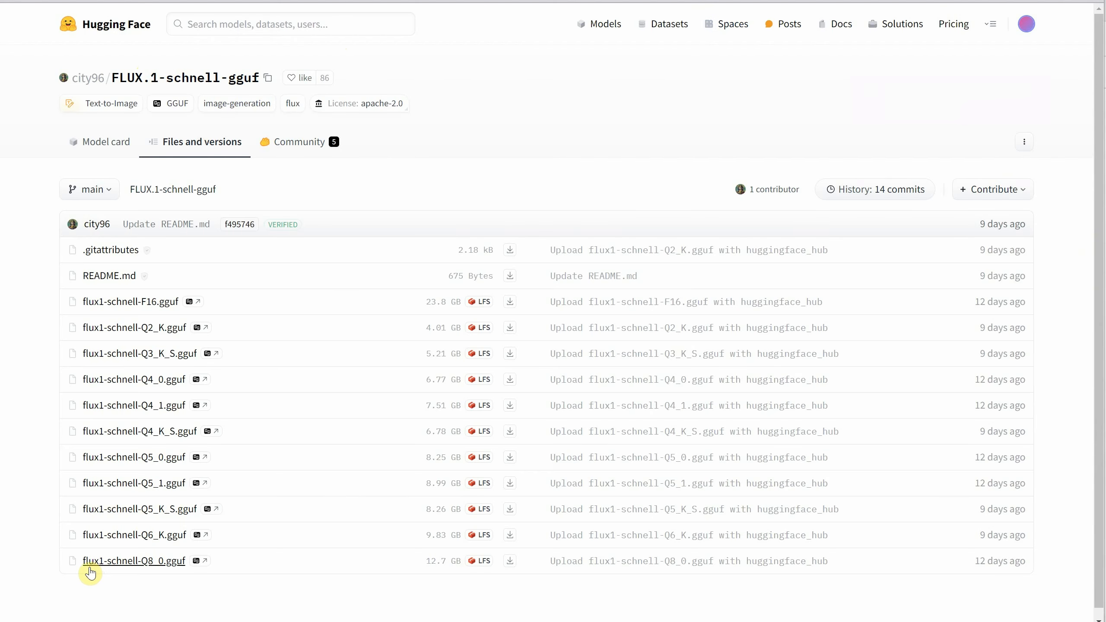
Download flux1-schnell-Q8_0.gguf from the city96 FLUX.1-schnell-gguf repository on Hugging Face into ComfyUI's models\unet folder
{"action": "left_click", "coordinate": [510, 561]}
{"action": "double_click", "coordinate": [139, 111]}
{"action": "double_click", "coordinate": [150, 324]}
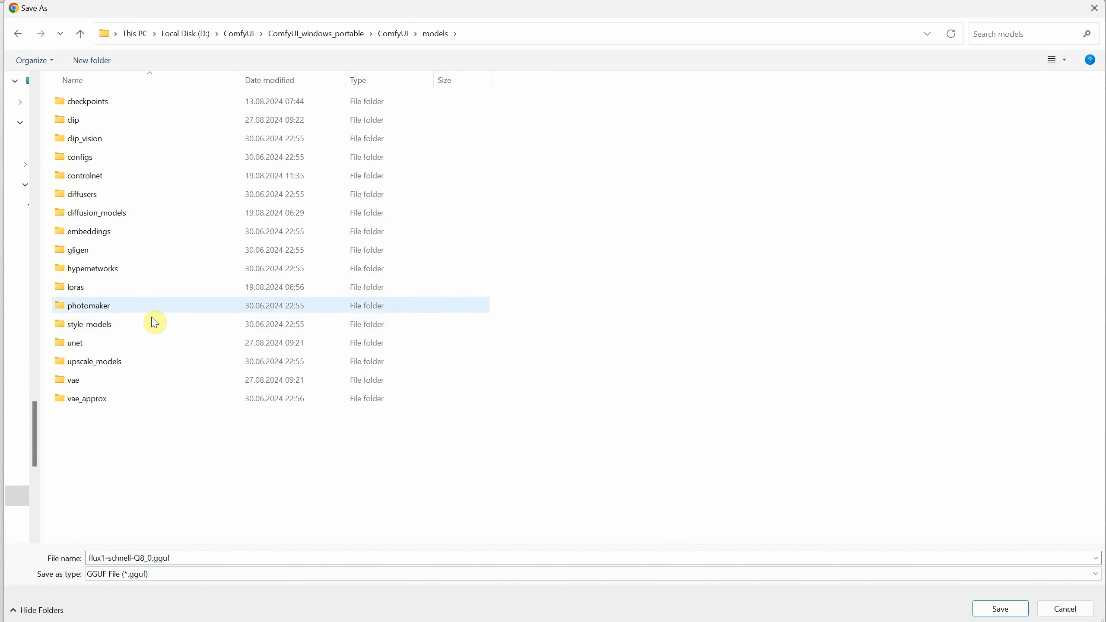
{"action": "double_click", "coordinate": [157, 343]}
{"action": "key", "text": "Return"}
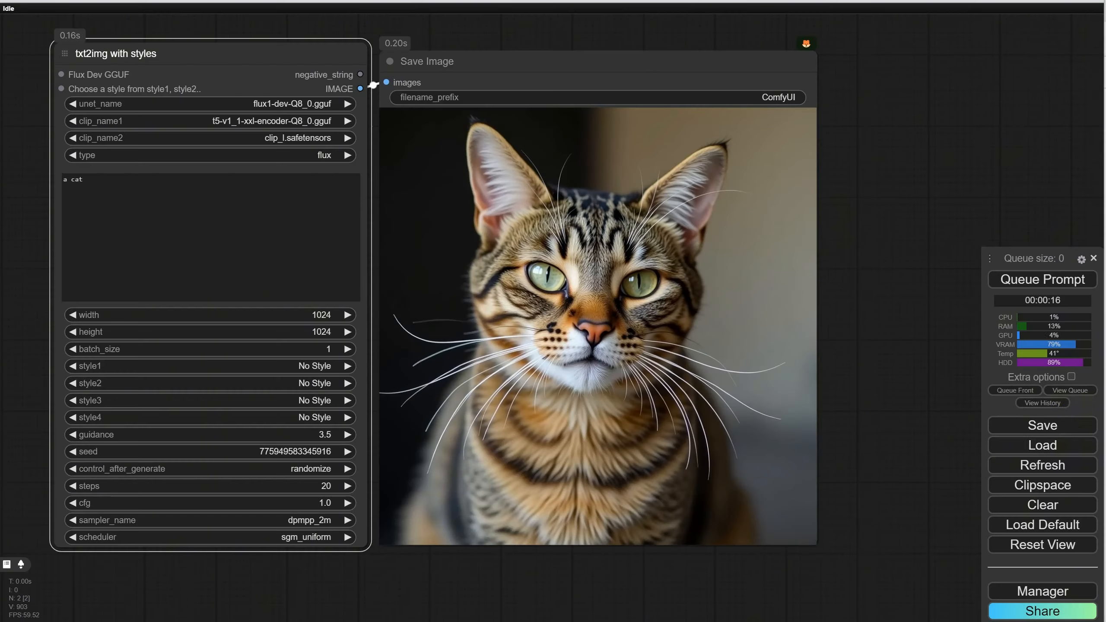
Load the workflow file "EP10 Flux 1 Dev GGUF TXT2IMG Workflow.json" from the Ep10 folder
{"action": "left_click", "coordinate": [1037, 452]}
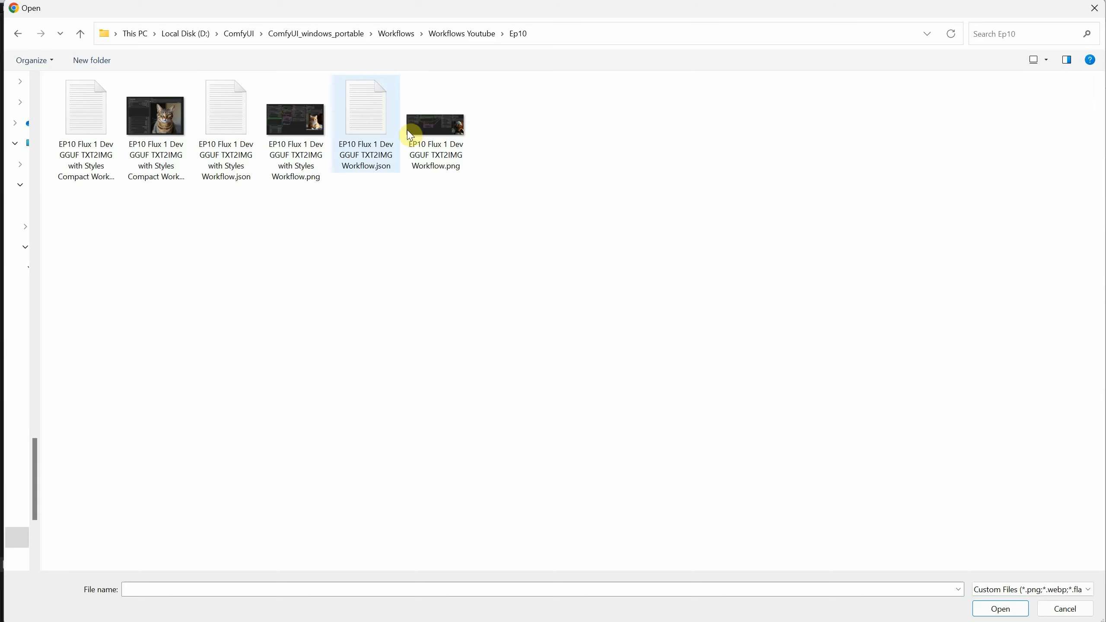
{"action": "double_click", "coordinate": [368, 120]}
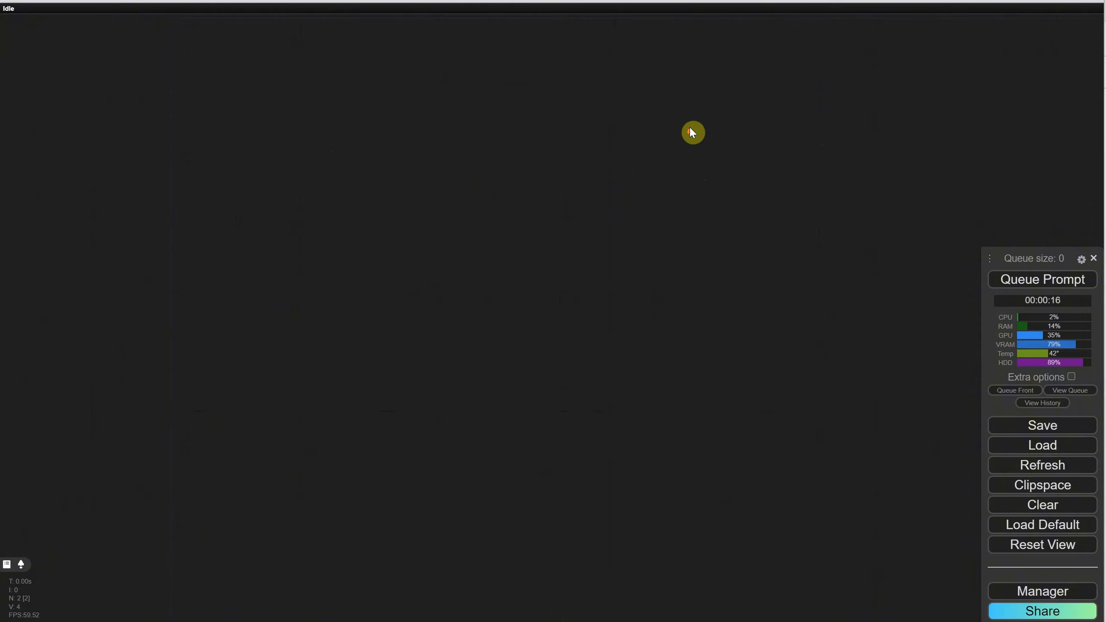
Locate the compact workflow's off-screen nodes, select both of them and move them to a better place on the canvas
{"action": "left_click_drag", "start_coordinate": [679, 128], "coordinate": [682, 137]}
{"action": "left_click", "coordinate": [314, 60]}
{"action": "scroll", "coordinate": [600, 224], "scroll_direction": "down", "scroll_amount": 5}
{"action": "left_click_drag", "start_coordinate": [680, 361], "coordinate": [562, 135]}
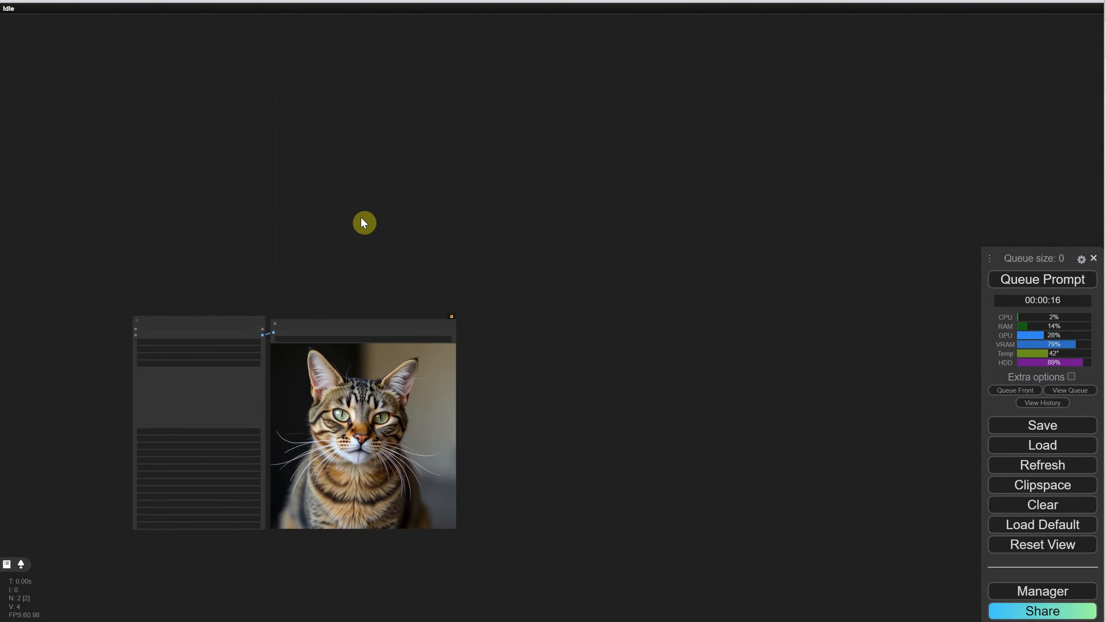
{"action": "left_click_drag", "start_coordinate": [96, 272], "coordinate": [560, 543]}
{"action": "left_click_drag", "start_coordinate": [191, 324], "coordinate": [319, 95]}
{"action": "scroll", "coordinate": [465, 110], "scroll_direction": "up", "scroll_amount": 8}
Save the repositioned compact workflow as a JSON file in the Ep10 folder
{"action": "left_click", "coordinate": [1043, 425]}
{"action": "key", "text": "Return"}
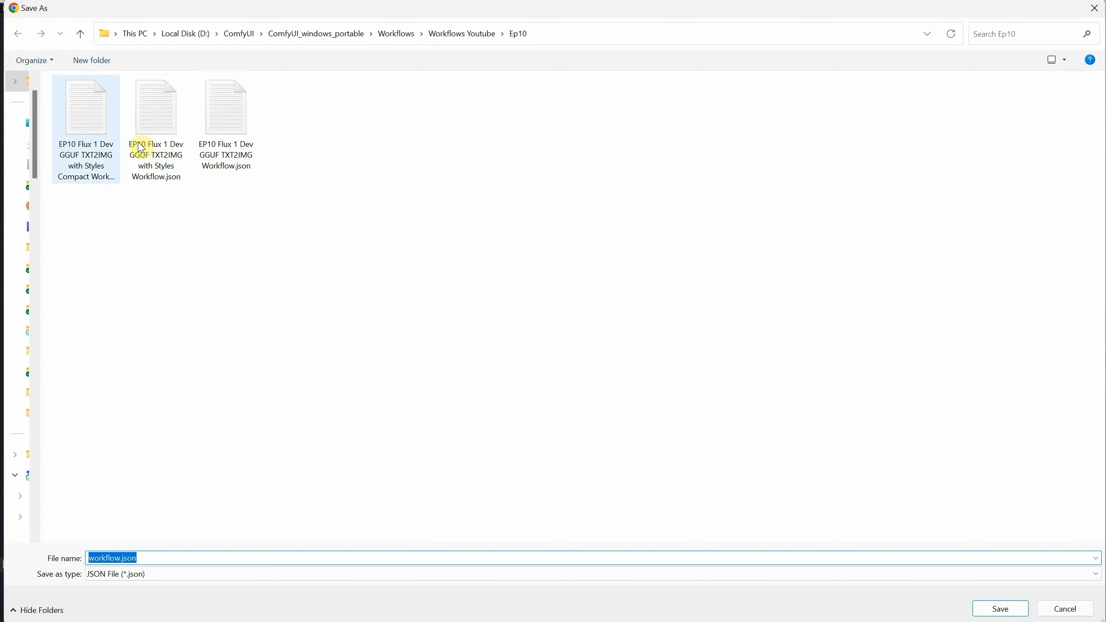
{"action": "key", "text": "Return"}
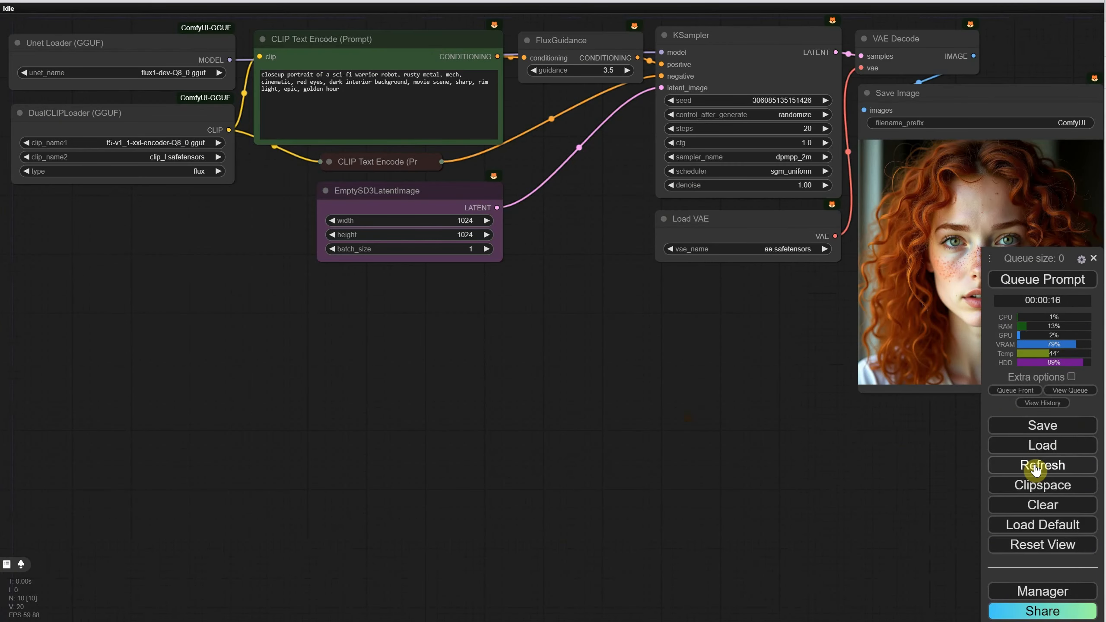
Refresh the model lists and set the Unet Loader (GGUF) to flux1-schnell-Q8_0.gguf
{"action": "left_click", "coordinate": [1037, 467]}
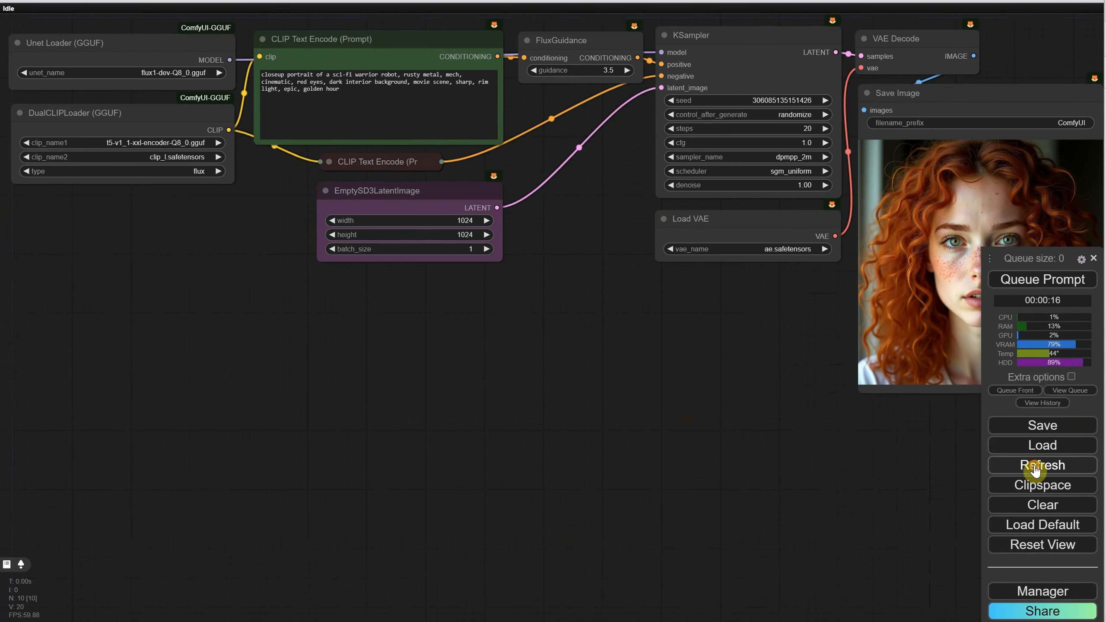
{"action": "scroll", "coordinate": [225, 220], "scroll_direction": "up", "scroll_amount": 9}
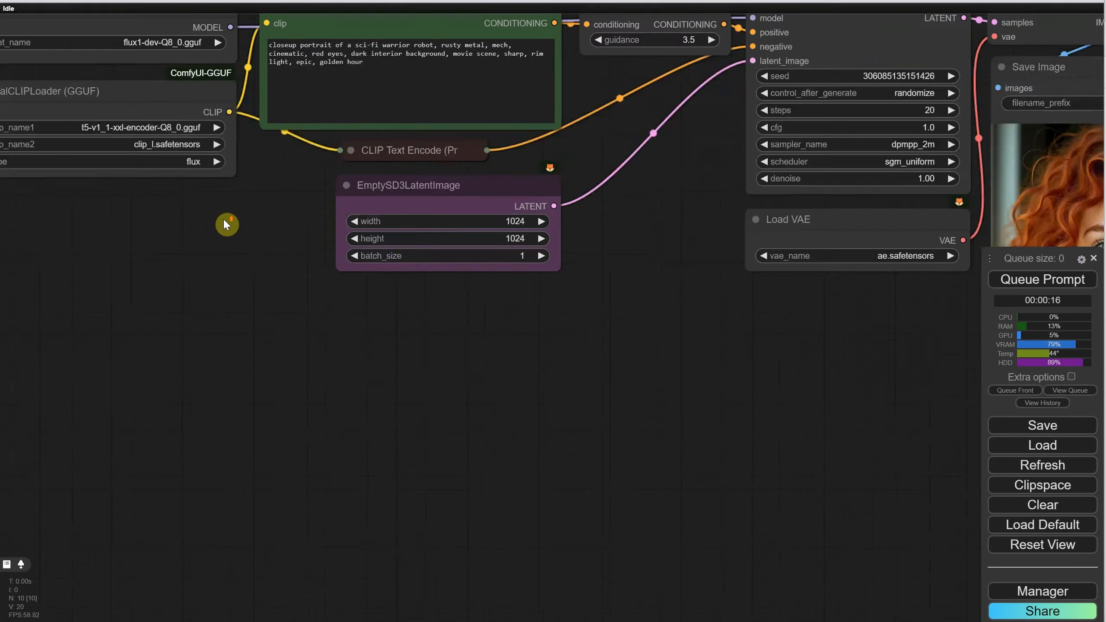
{"action": "left_click_drag", "start_coordinate": [231, 210], "coordinate": [596, 515]}
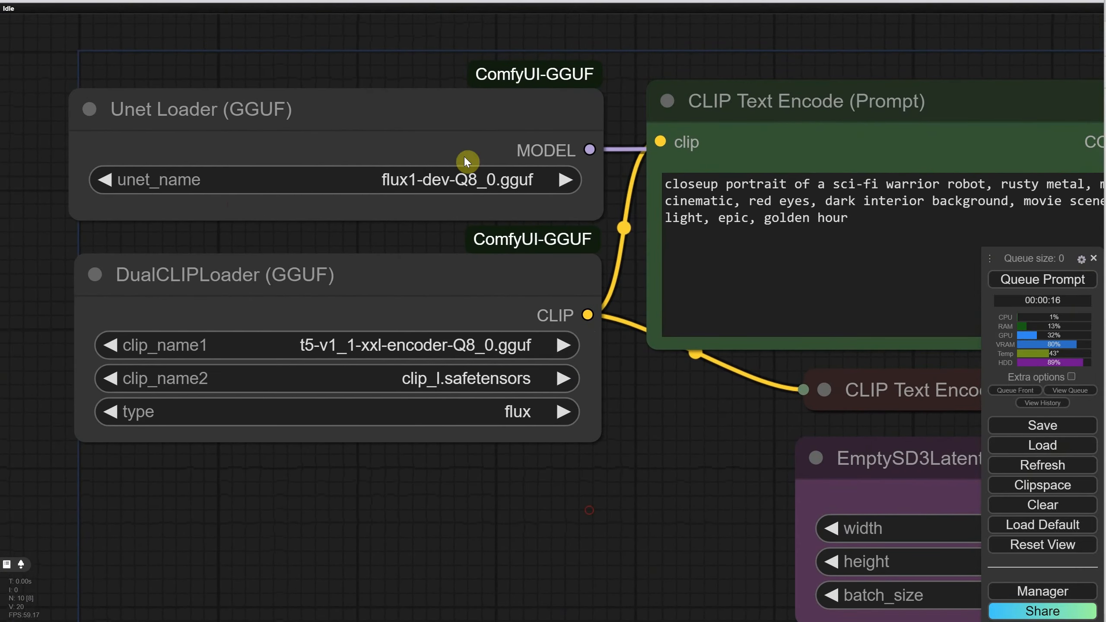
{"action": "left_click", "coordinate": [438, 186]}
{"action": "left_click", "coordinate": [434, 209]}
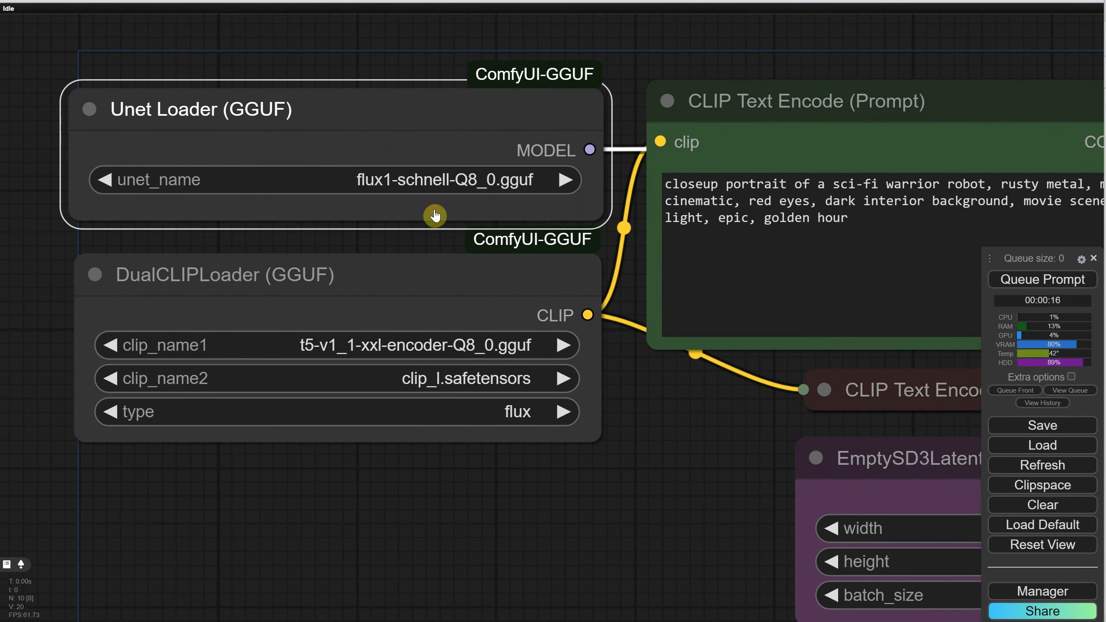
Set the KSampler's steps to 4 for the Schnell model
{"action": "scroll", "coordinate": [571, 417], "scroll_direction": "down", "scroll_amount": 2}
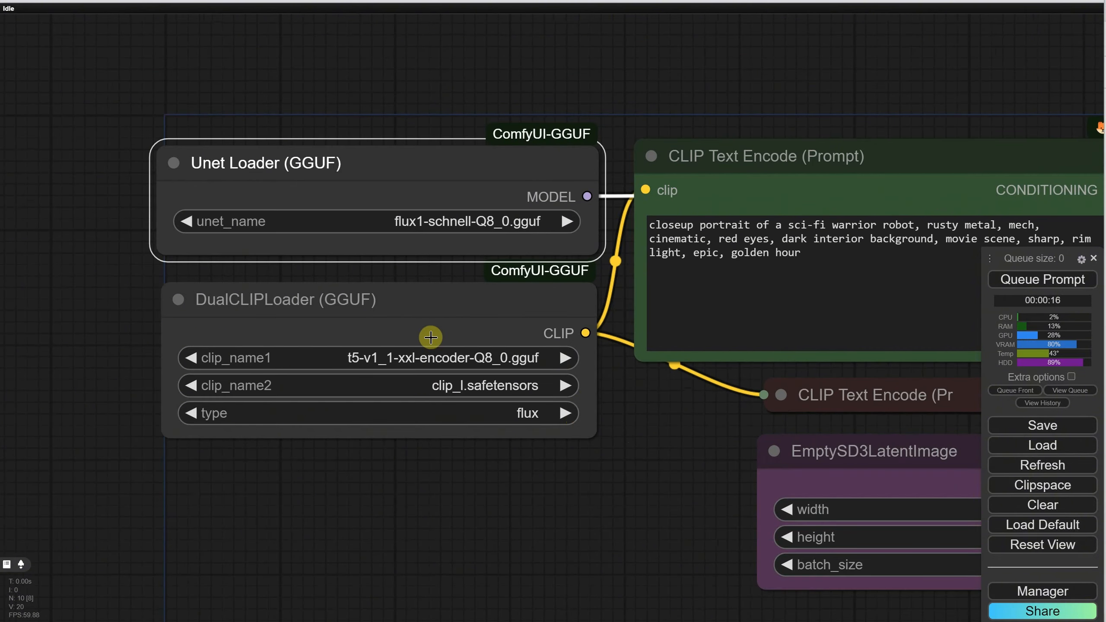
{"action": "left_click_drag", "start_coordinate": [634, 465], "coordinate": [546, 432]}
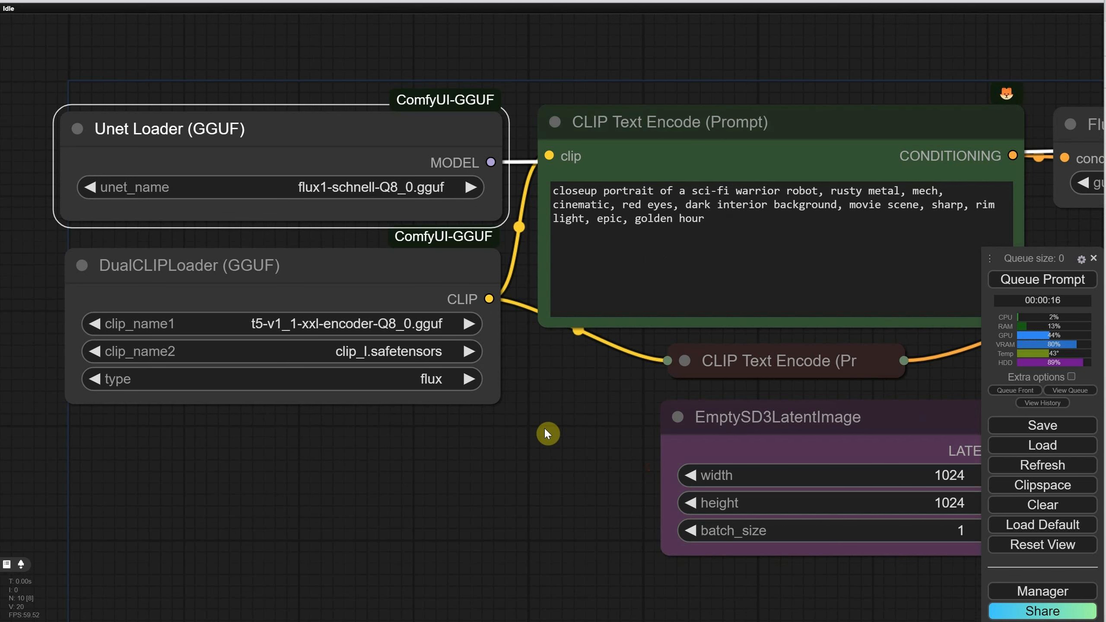
{"action": "left_click_drag", "start_coordinate": [545, 430], "coordinate": [326, 387]}
{"action": "left_click_drag", "start_coordinate": [875, 311], "coordinate": [573, 383]}
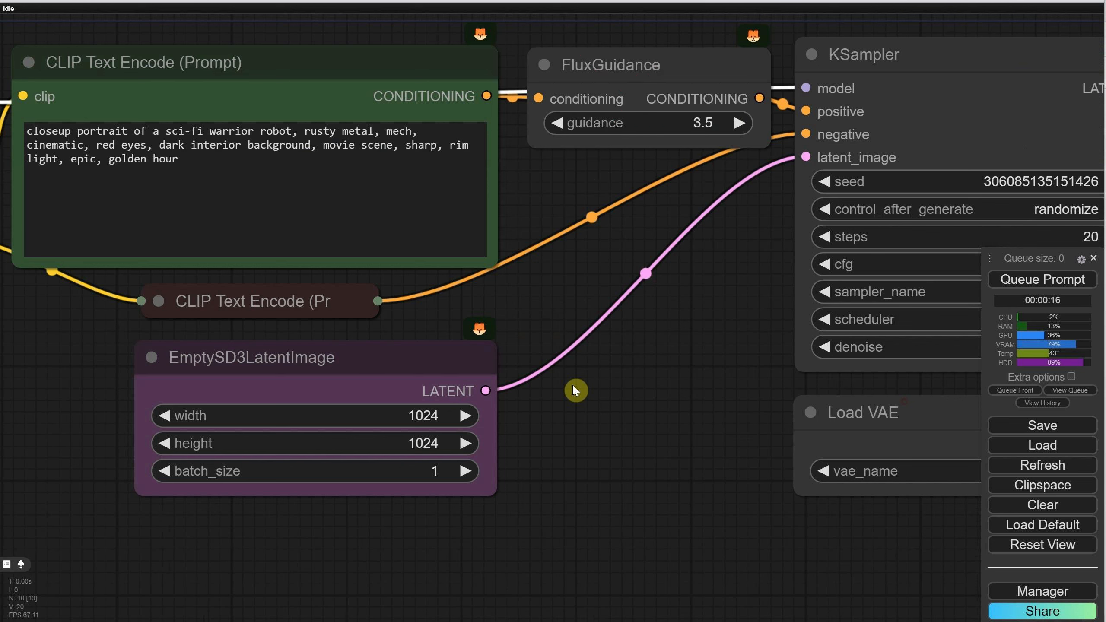
{"action": "left_click_drag", "start_coordinate": [573, 383], "coordinate": [316, 352]}
{"action": "left_click", "coordinate": [840, 202]}
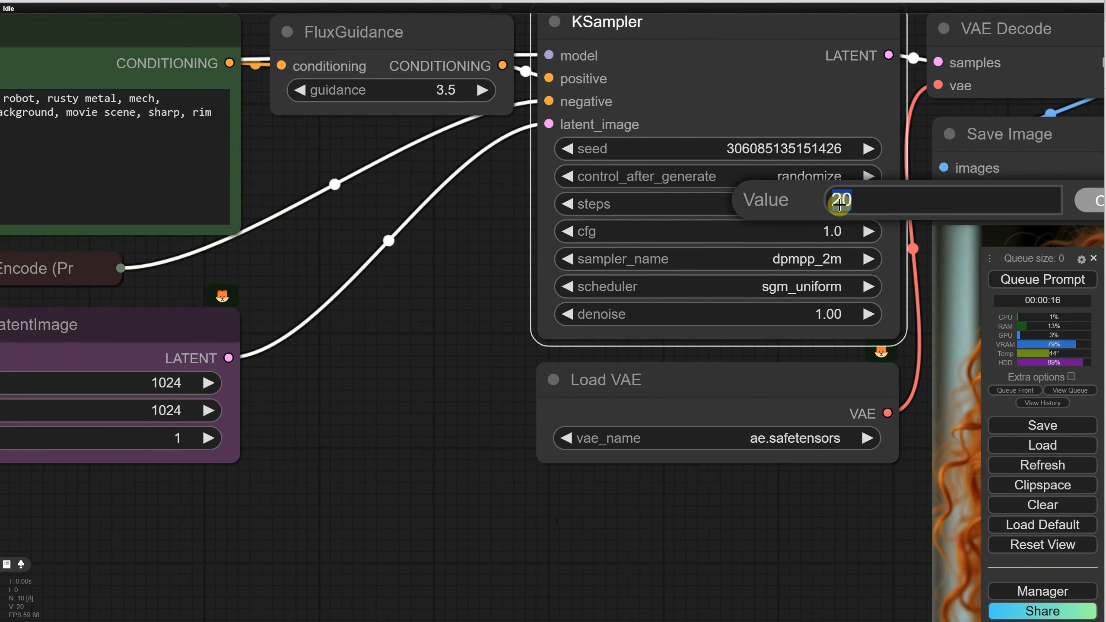
{"action": "key", "text": "Return"}
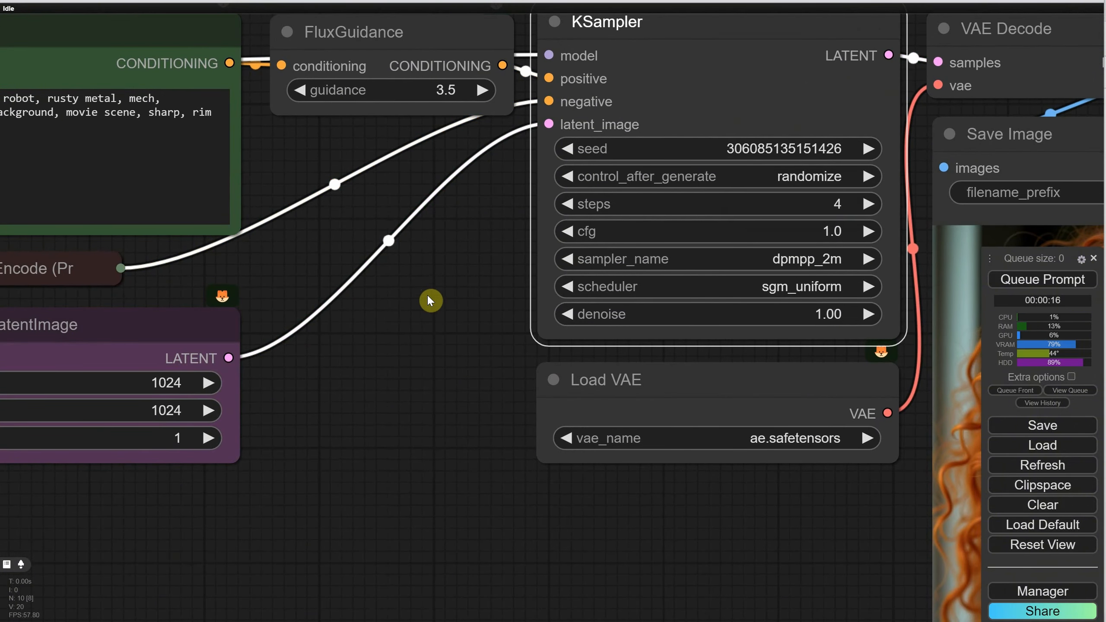
Generate the robot portrait with the Schnell model and check its execution time in the ComfyUI console
{"action": "scroll", "coordinate": [432, 296], "scroll_direction": "down", "scroll_amount": 5}
{"action": "left_click_drag", "start_coordinate": [483, 316], "coordinate": [517, 297]}
{"action": "left_click", "coordinate": [1047, 281]}
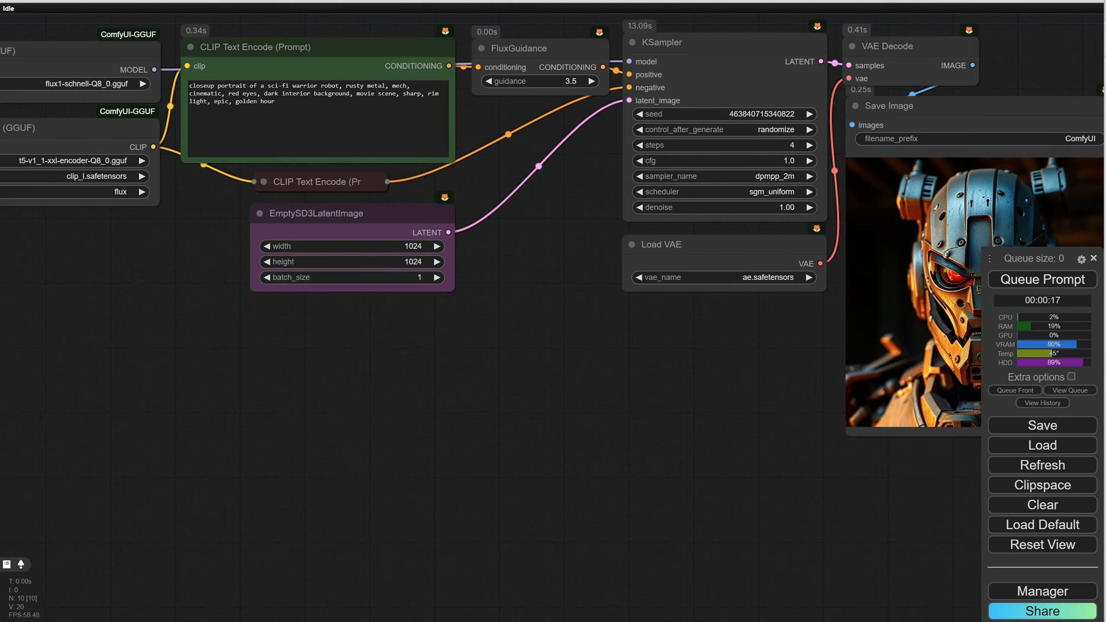
{"action": "key", "text": "alt+Tab"}
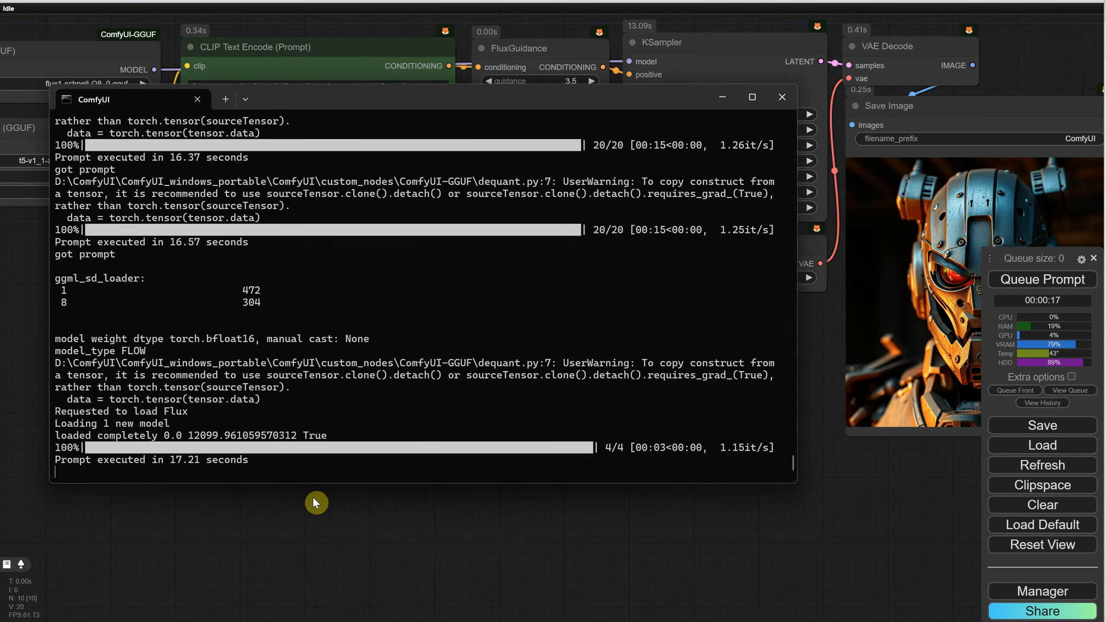
Generate the robot portrait again to compare the console timing, put the console away and queue another image
{"action": "left_click", "coordinate": [1043, 279]}
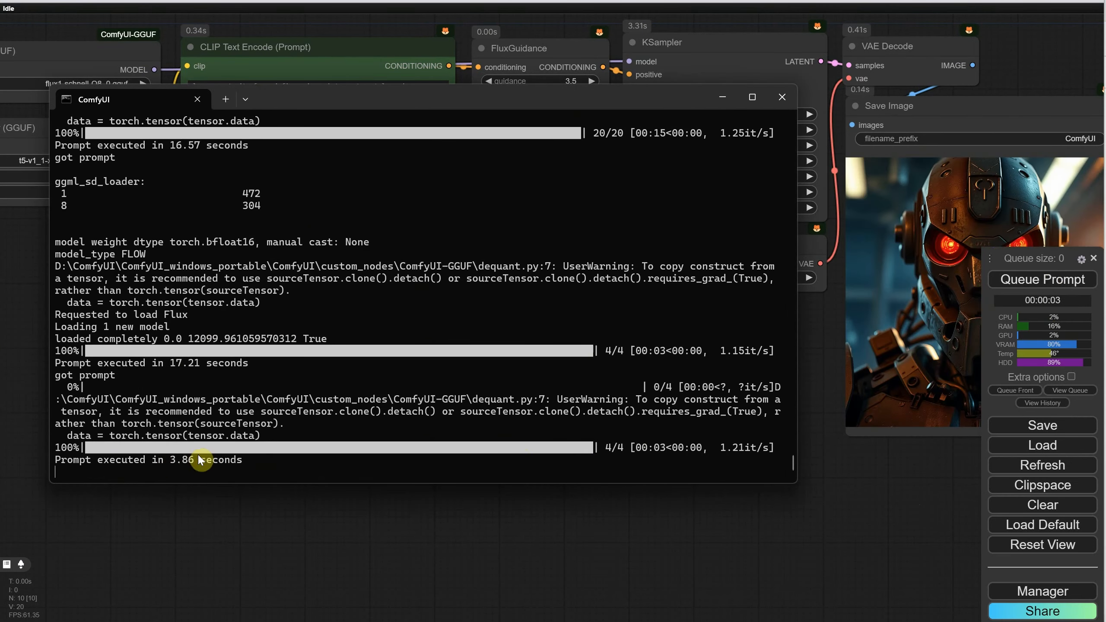
{"action": "key", "text": "alt+Tab"}
{"action": "left_click", "coordinate": [1043, 280]}
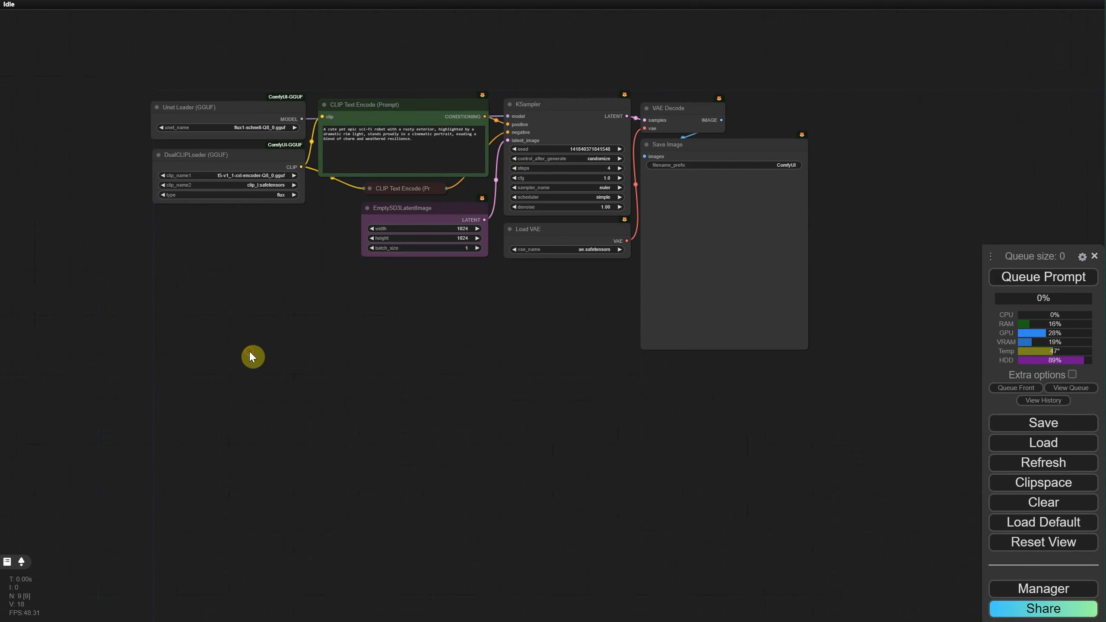
Paste the Flux Dev GGUF workflow's nodes below the Schnell workflow to compare the two setups
{"action": "key", "text": "ctrl+v"}
{"action": "left_click_drag", "start_coordinate": [422, 440], "coordinate": [204, 388]}
{"action": "left_click", "coordinate": [235, 290]}
{"action": "scroll", "coordinate": [239, 298], "scroll_direction": "up", "scroll_amount": 3}
{"action": "left_click_drag", "start_coordinate": [231, 303], "coordinate": [324, 341]}
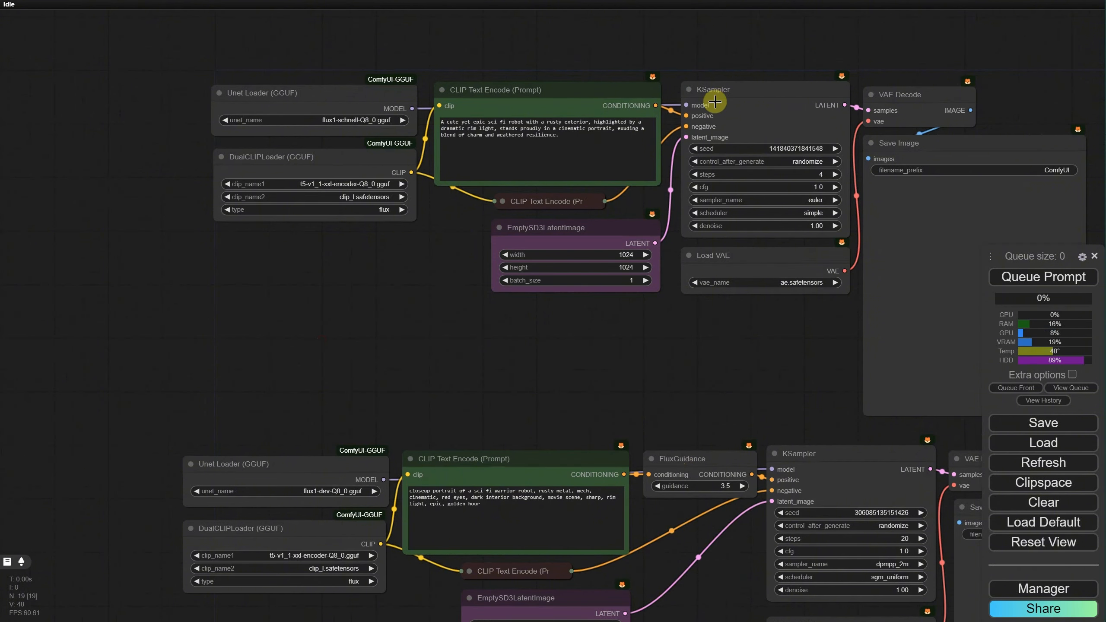
Convert the Schnell KSampler's seed to an input and feed it from a Primitive node placed between the two workflows
{"action": "scroll", "coordinate": [714, 102], "scroll_direction": "up", "scroll_amount": 5}
{"action": "right_click", "coordinate": [668, 48]}
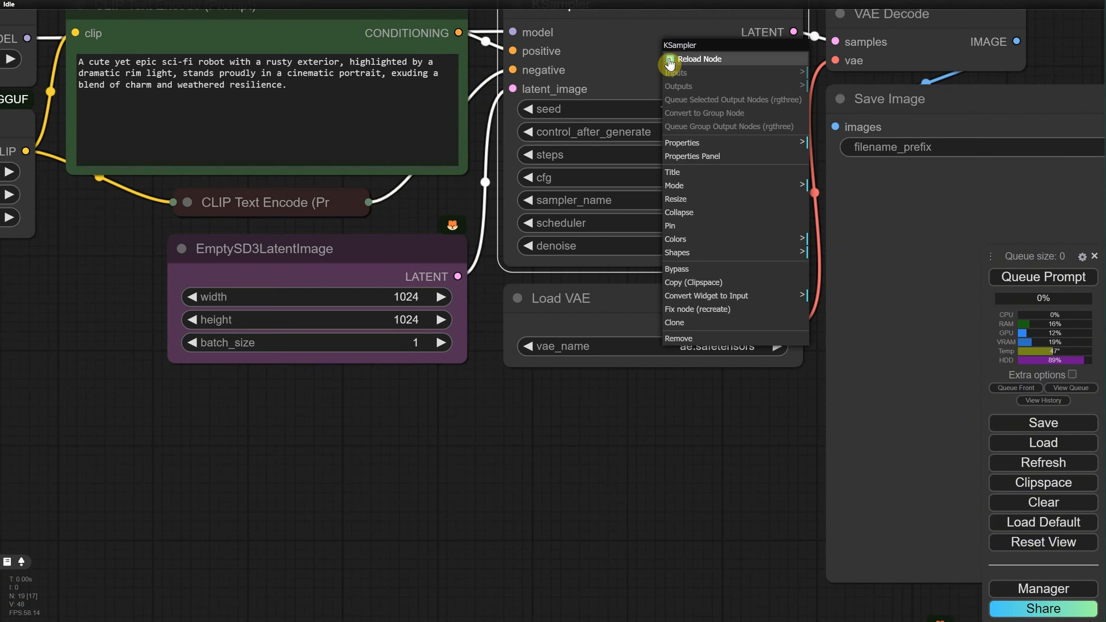
{"action": "left_click", "coordinate": [761, 303]}
{"action": "left_click", "coordinate": [850, 297]}
{"action": "scroll", "coordinate": [610, 305], "scroll_direction": "down", "scroll_amount": 2}
{"action": "double_click", "coordinate": [618, 63]}
{"action": "left_click_drag", "start_coordinate": [435, 26], "coordinate": [436, 359]}
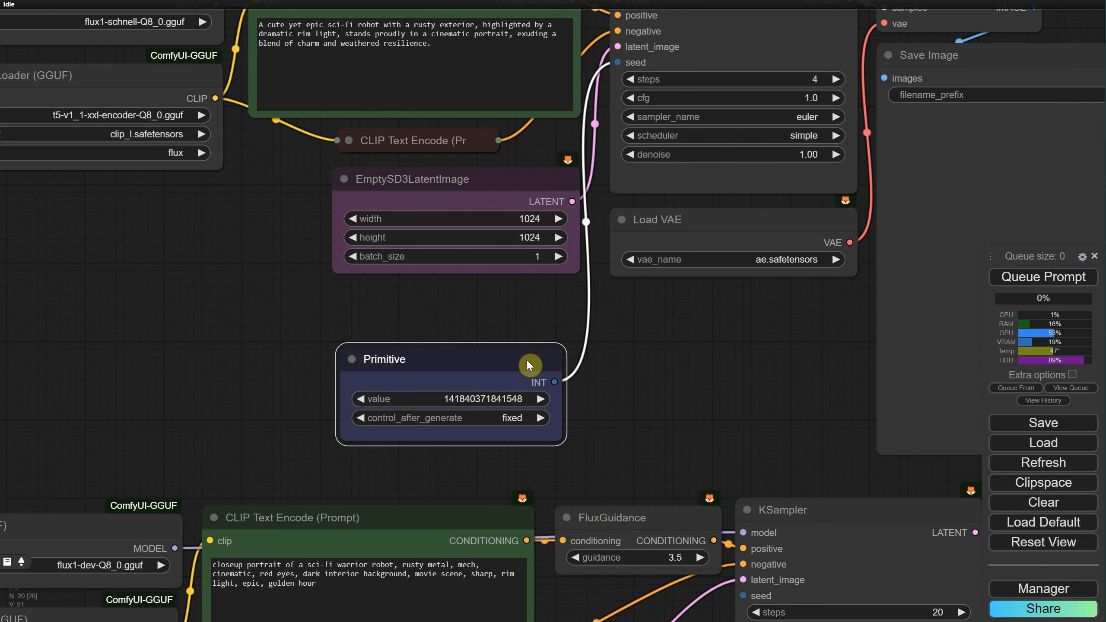
Connect the Primitive node to the Dev KSampler's seed input too, and set its control_after_generate to increment
{"action": "scroll", "coordinate": [601, 370], "scroll_direction": "down", "scroll_amount": 3}
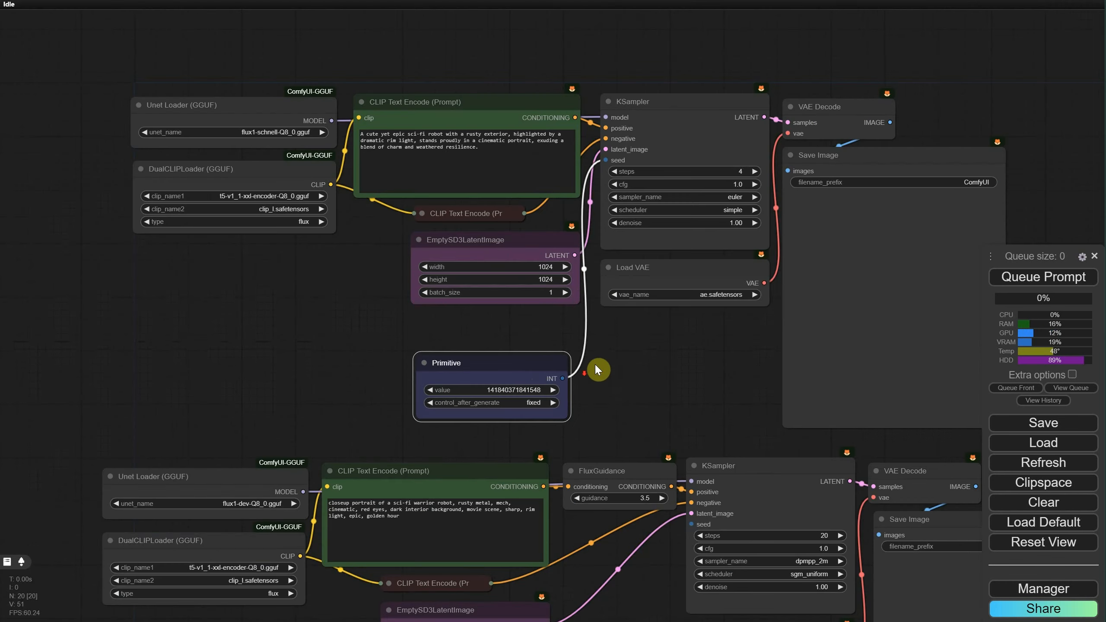
{"action": "left_click_drag", "start_coordinate": [595, 363], "coordinate": [682, 455]}
{"action": "scroll", "coordinate": [565, 315], "scroll_direction": "up", "scroll_amount": 6}
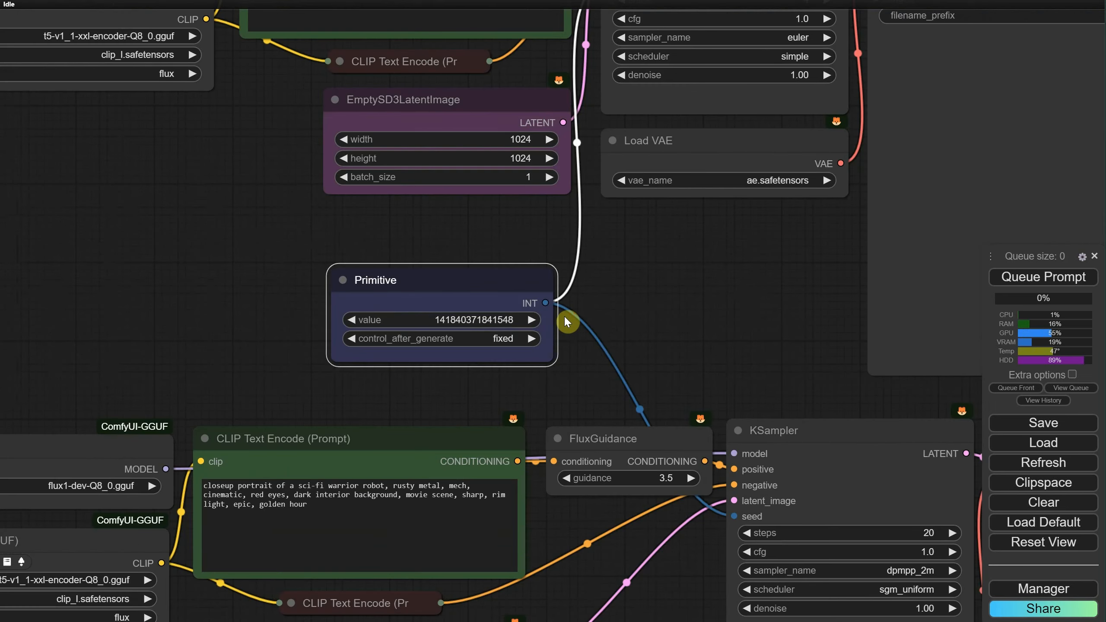
{"action": "left_click", "coordinate": [495, 343]}
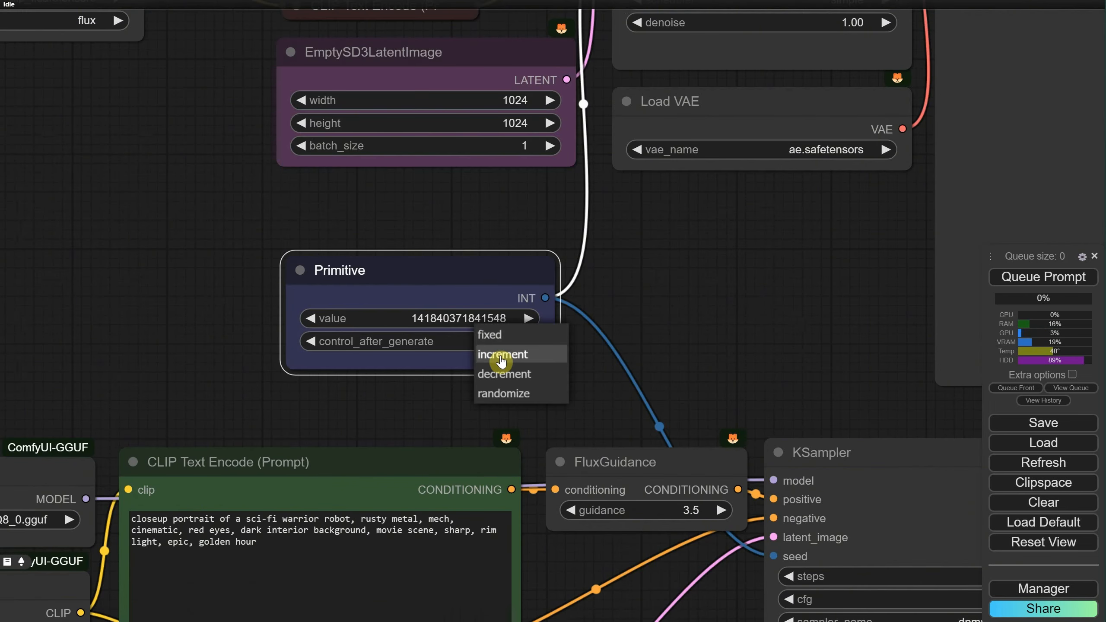
{"action": "left_click", "coordinate": [501, 353]}
Move the shared seed Primitive node slightly to the right in the gap between the Schnell and Dev workflows
{"action": "scroll", "coordinate": [472, 344], "scroll_direction": "down", "scroll_amount": 5}
{"action": "left_click_drag", "start_coordinate": [301, 275], "coordinate": [487, 286]}
{"action": "left_click_drag", "start_coordinate": [629, 306], "coordinate": [652, 309]}
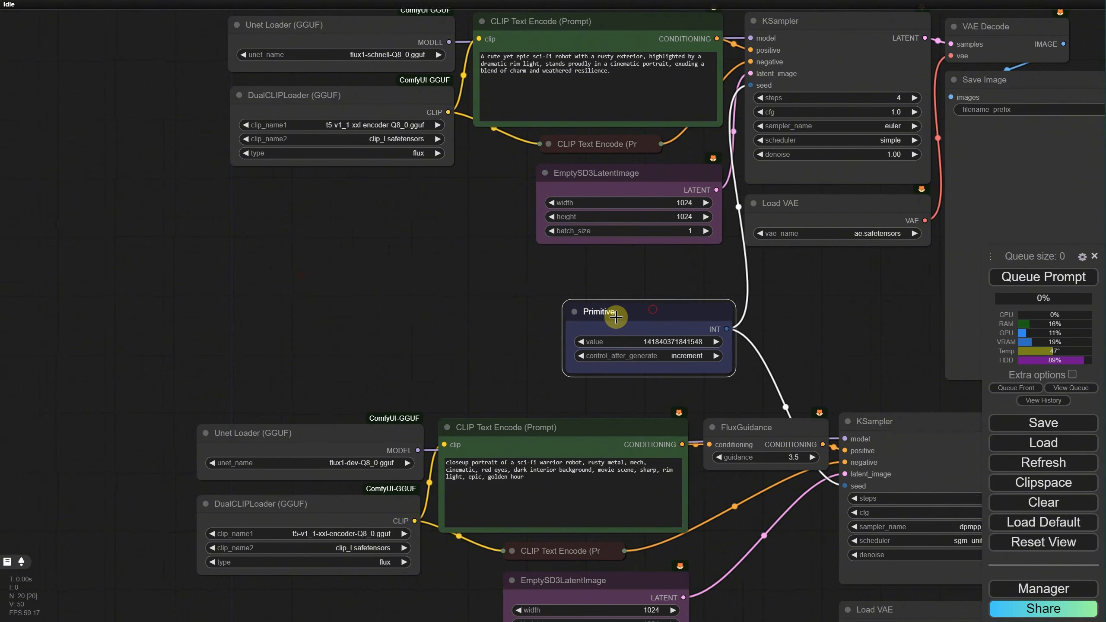
{"action": "scroll", "coordinate": [427, 248], "scroll_direction": "down", "scroll_amount": 3}
{"action": "left_click_drag", "start_coordinate": [501, 302], "coordinate": [515, 298]}
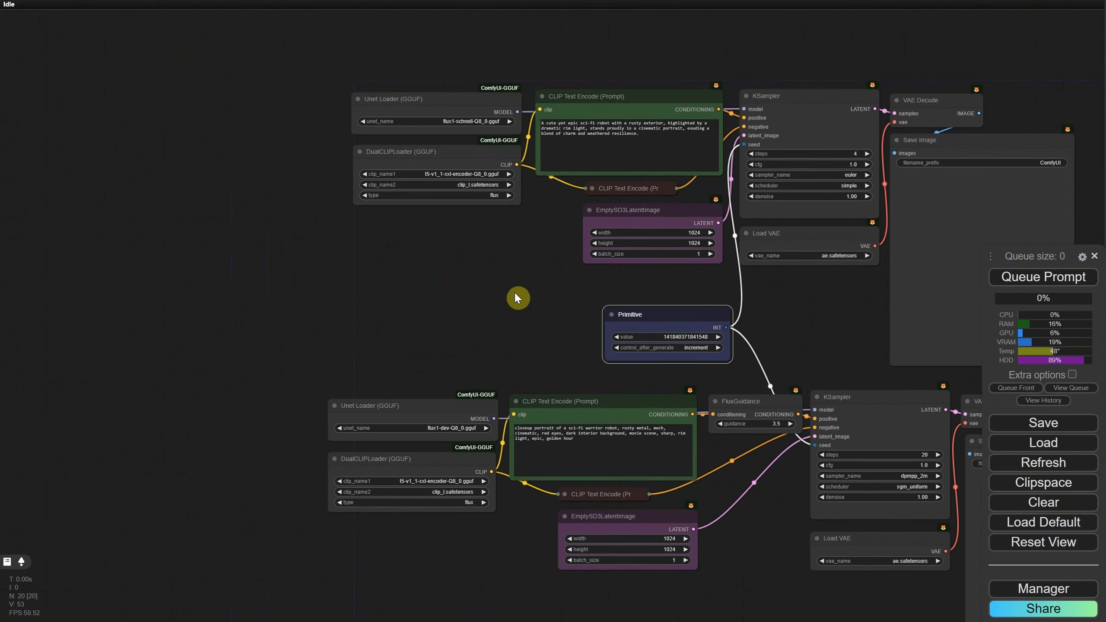
Convert the text widget of the Schnell workflow's green CLIP Text Encode node to an input
{"action": "scroll", "coordinate": [575, 372], "scroll_direction": "up", "scroll_amount": 4}
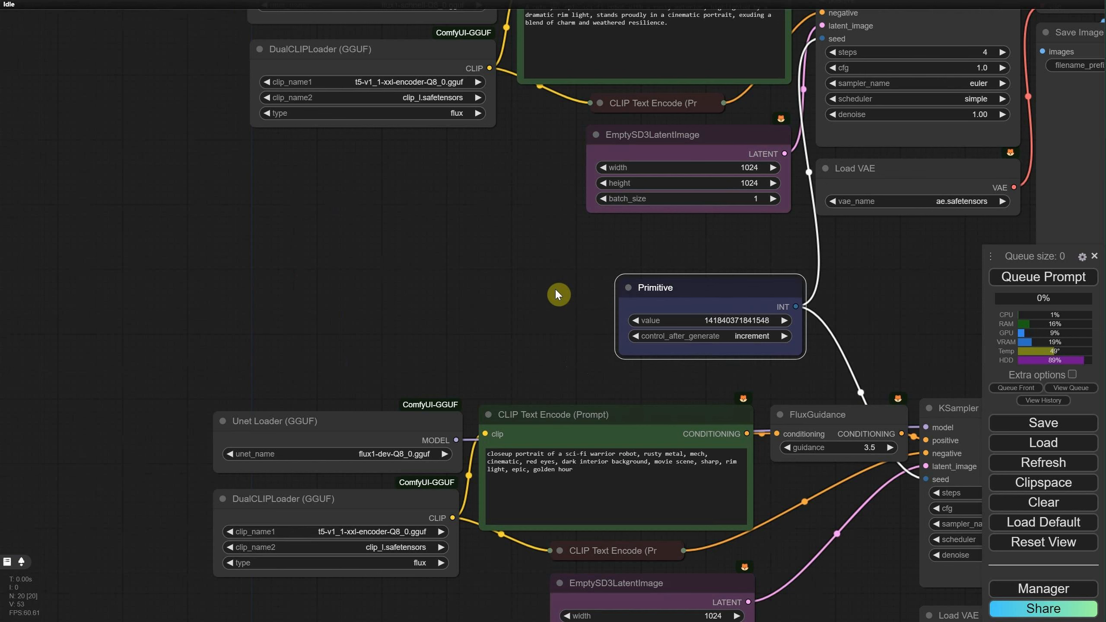
{"action": "scroll", "coordinate": [555, 288], "scroll_direction": "up", "scroll_amount": 5}
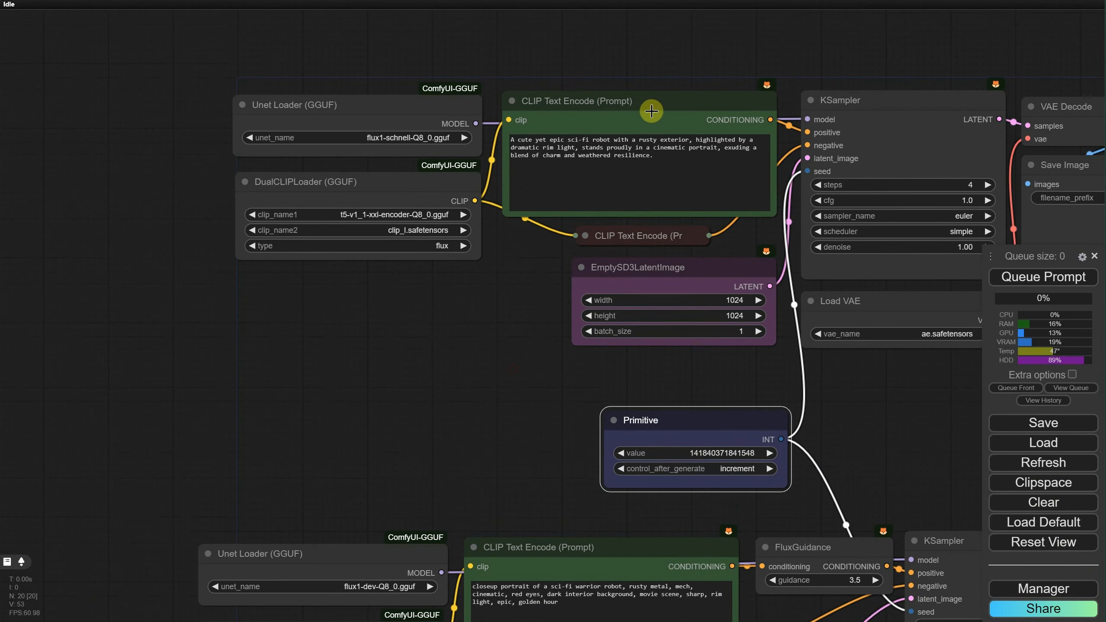
{"action": "right_click", "coordinate": [645, 112]}
{"action": "left_click", "coordinate": [723, 351]}
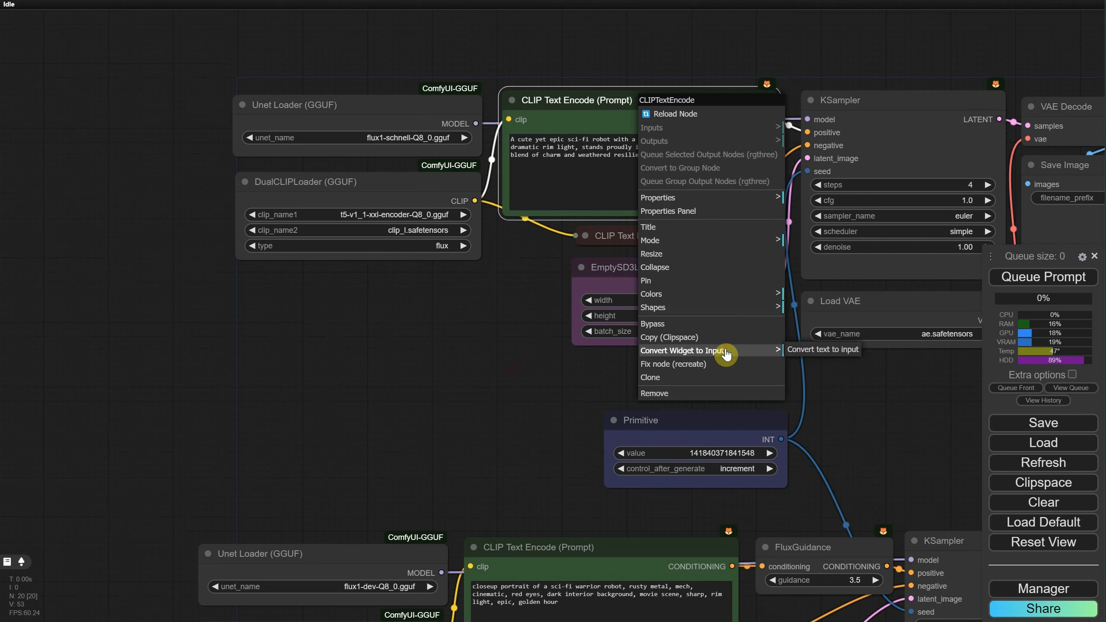
{"action": "left_click", "coordinate": [809, 354]}
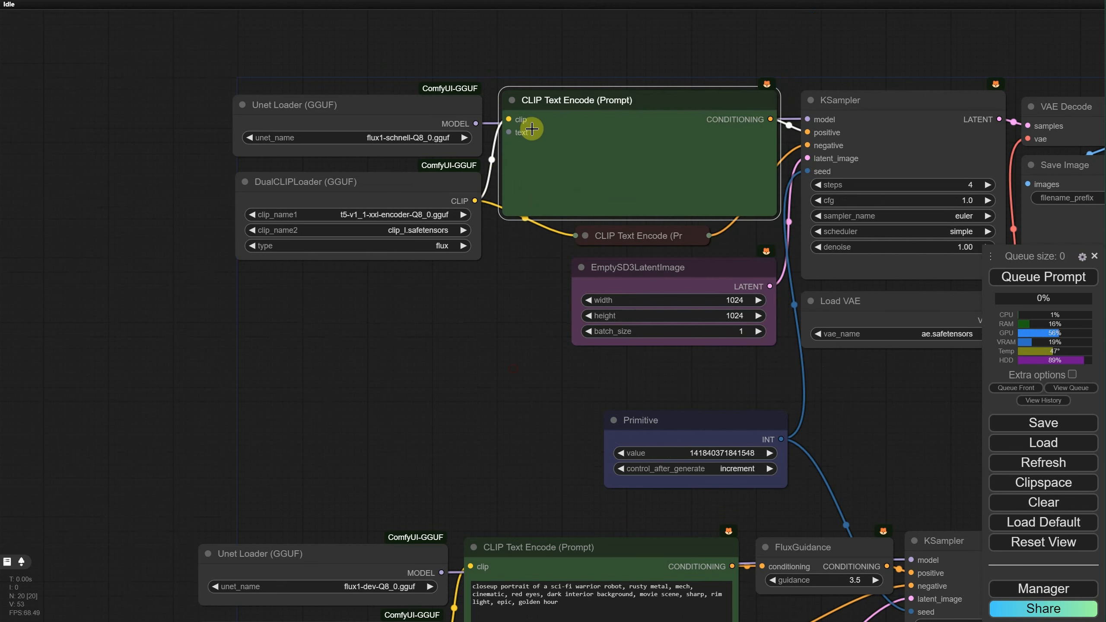
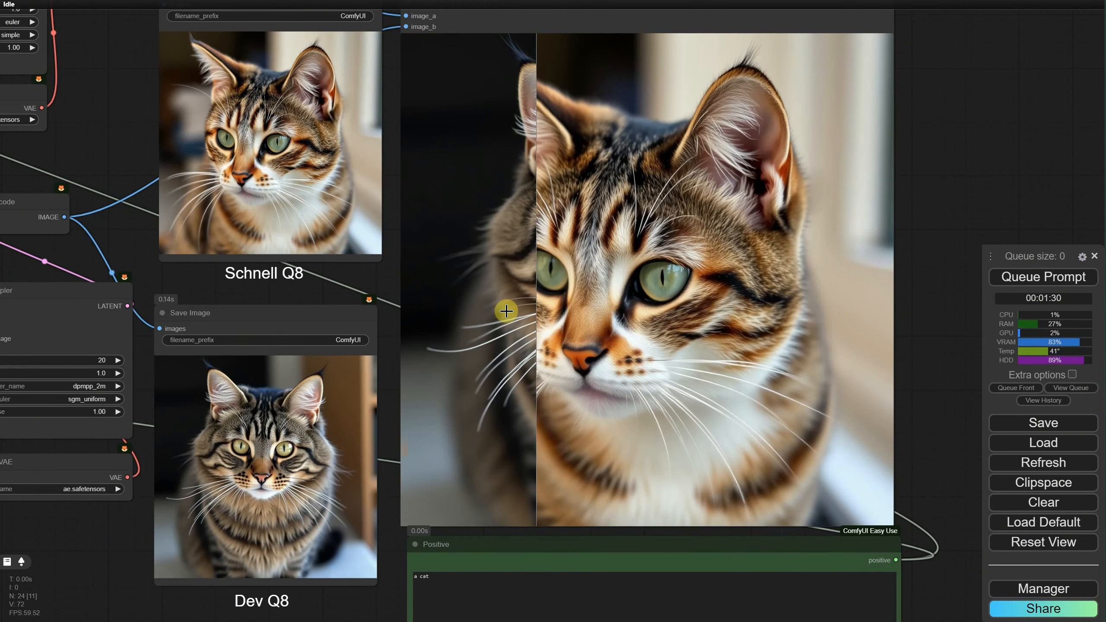
Replace the positive prompt with one for a cute cartoon ninja in a black outfit and red headband in a lush green bamboo forest, and queue it
{"action": "triple_click", "coordinate": [527, 595]}
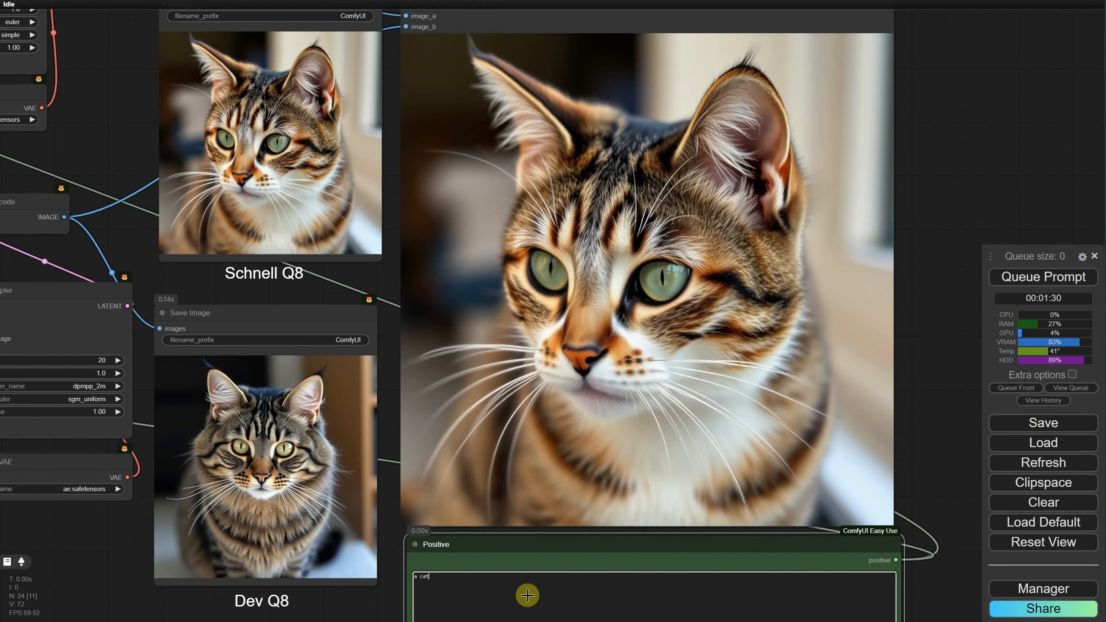
{"action": "type", "text": "cute cartoon ninja wearing a black outfit with a red headband, standing in a lush green bamboo forest, big expressive eyes, small stature, holding a wooden sword, playful and friendly pose, bright and vibrant colors, soft shadows, background filled with tall bamboo stalks and scattered leaves, morning light filtering through the trees"}
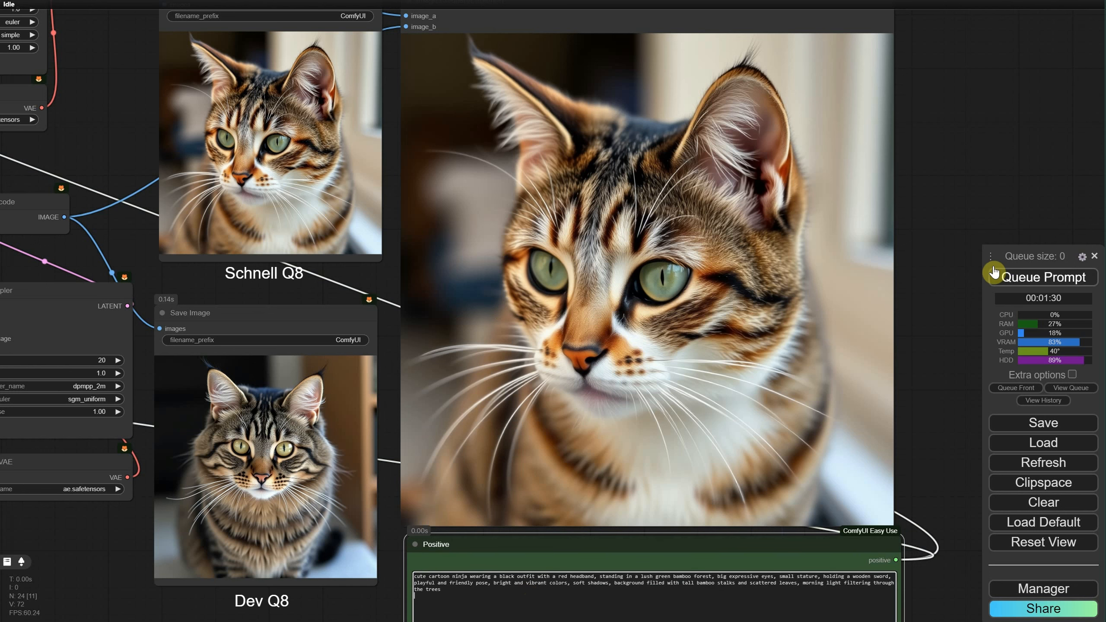
{"action": "left_click", "coordinate": [1009, 277]}
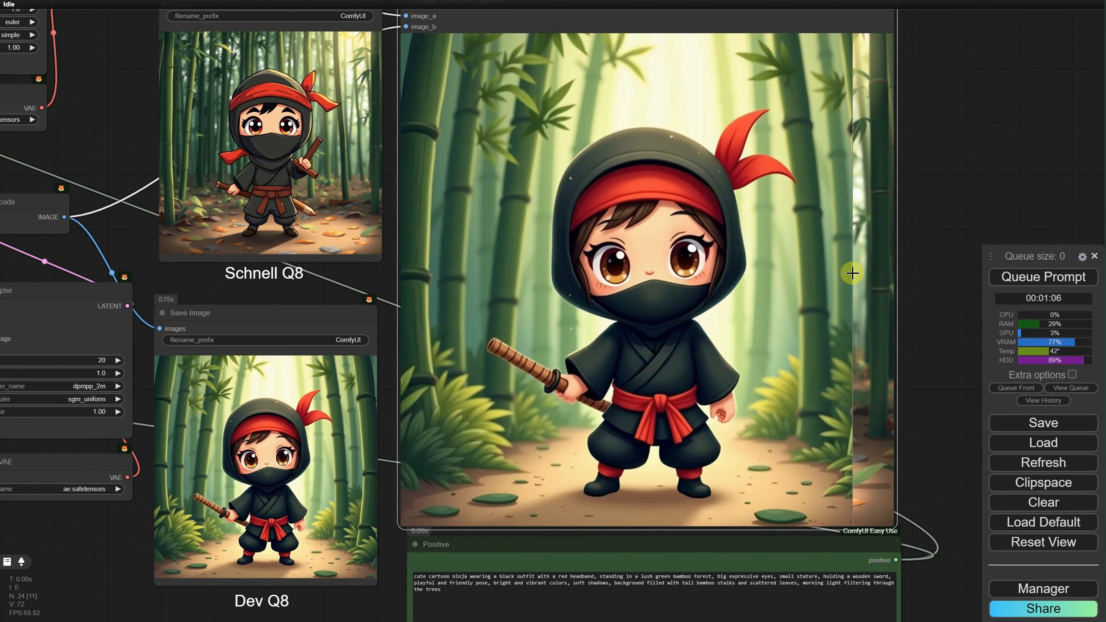
Set the Image Comparer's comparer_mode to Click and toggle between the Schnell and Dev ninja images
{"action": "right_click", "coordinate": [786, 18]}
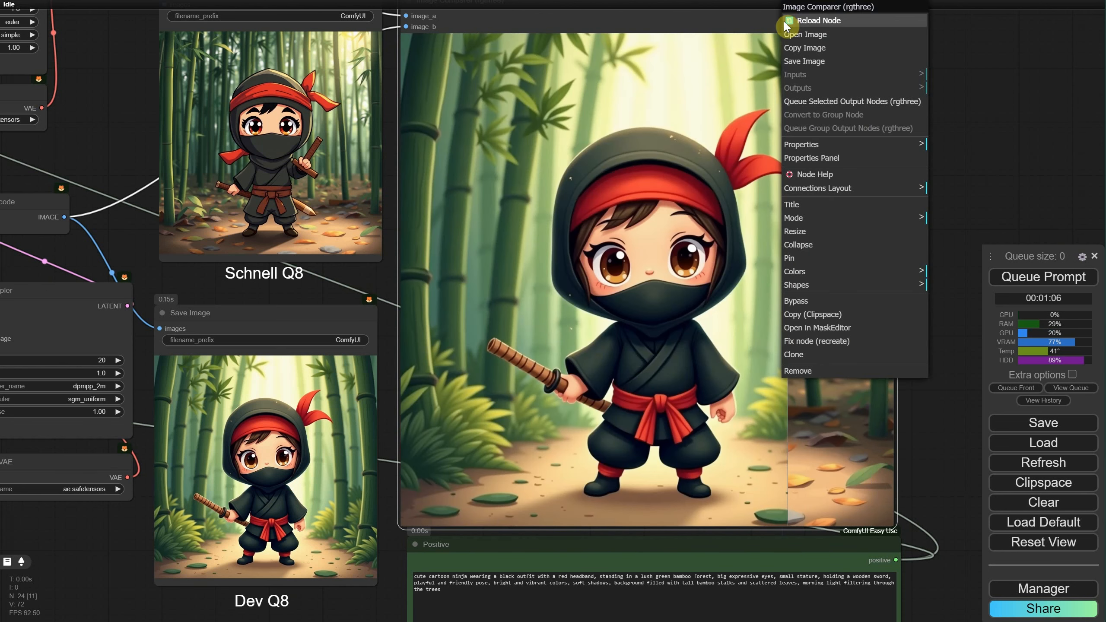
{"action": "left_click", "coordinate": [819, 159]}
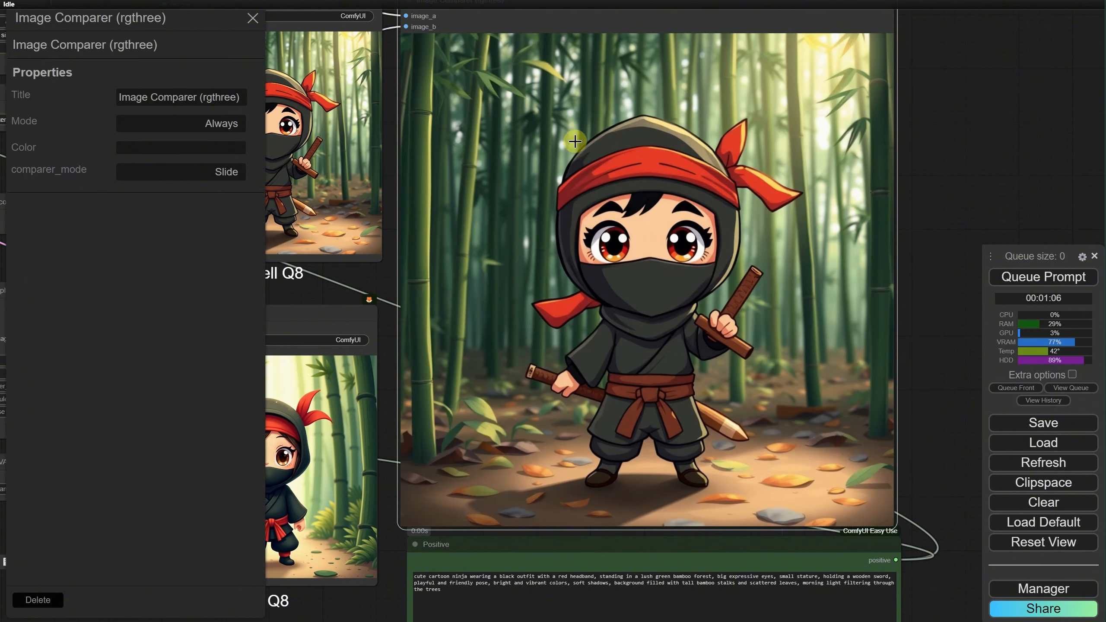
{"action": "left_click", "coordinate": [229, 175]}
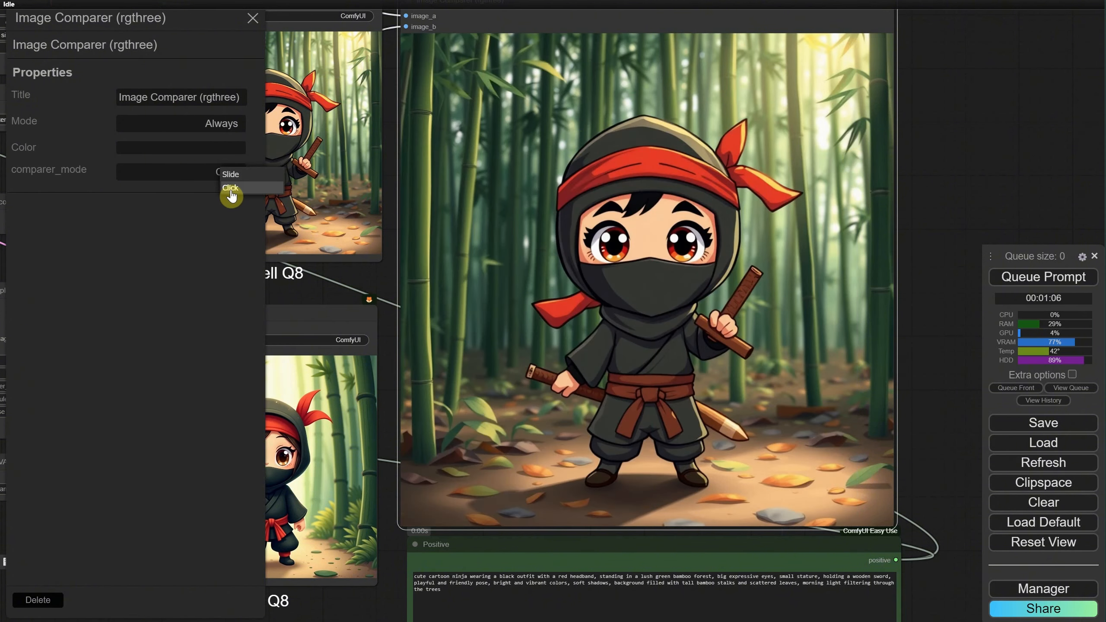
{"action": "left_click", "coordinate": [231, 188]}
{"action": "left_click", "coordinate": [253, 18]}
{"action": "left_click", "coordinate": [669, 302]}
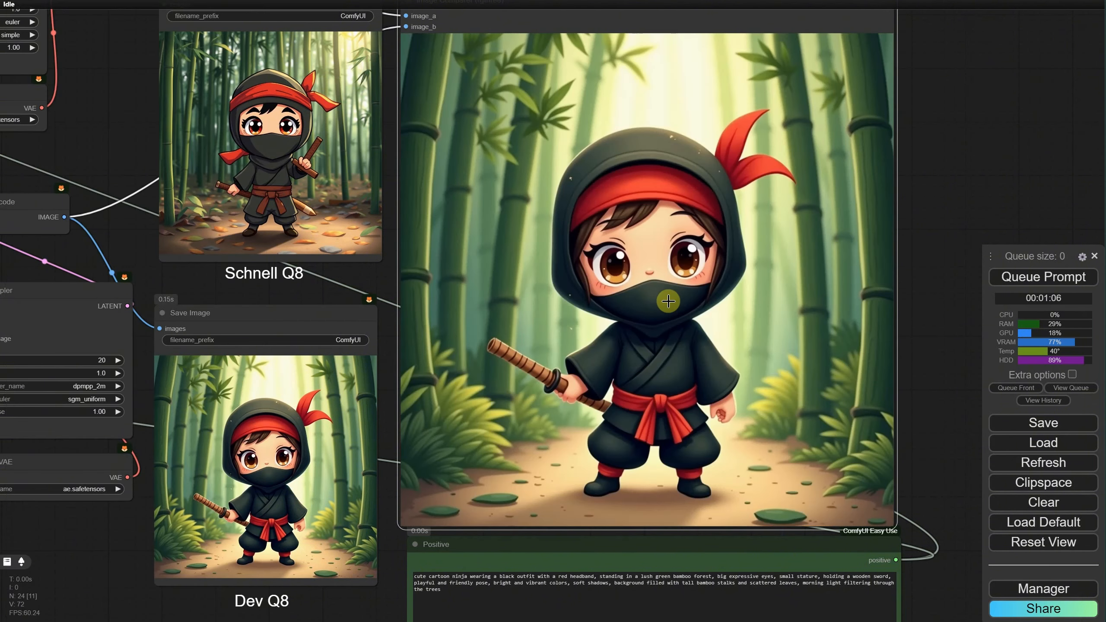
{"action": "left_click", "coordinate": [669, 301]}
{"action": "left_click", "coordinate": [669, 301]}
{"action": "left_click", "coordinate": [669, 301]}
Set the Image Comparer's comparer_mode back to Slide
{"action": "right_click", "coordinate": [767, 43]}
{"action": "left_click", "coordinate": [818, 152]}
{"action": "left_click", "coordinate": [220, 170]}
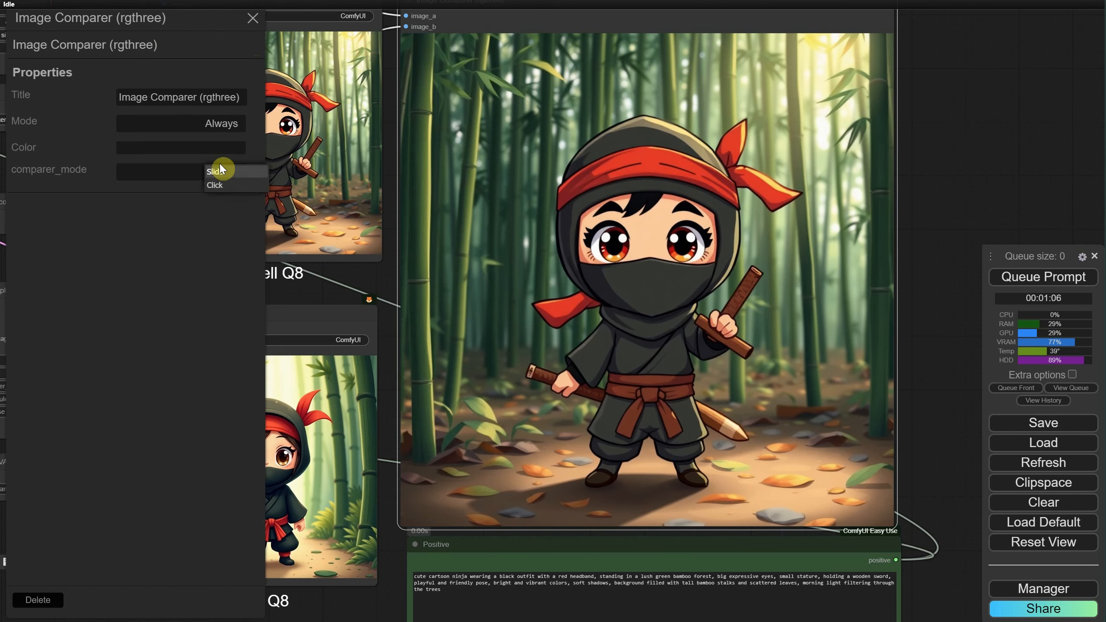
{"action": "left_click", "coordinate": [220, 170]}
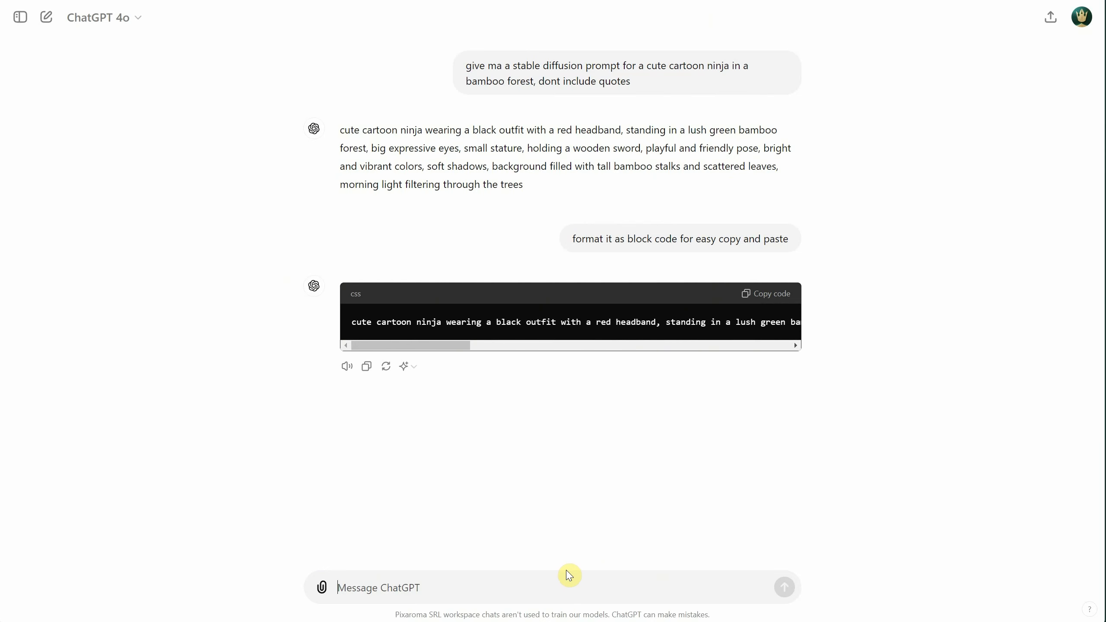
Switch to ChatGPT, request another prompt for a bunny wearing a samurai outfit, on a hill, and generate images from it in ComfyUI
{"action": "type", "text": "gi"}
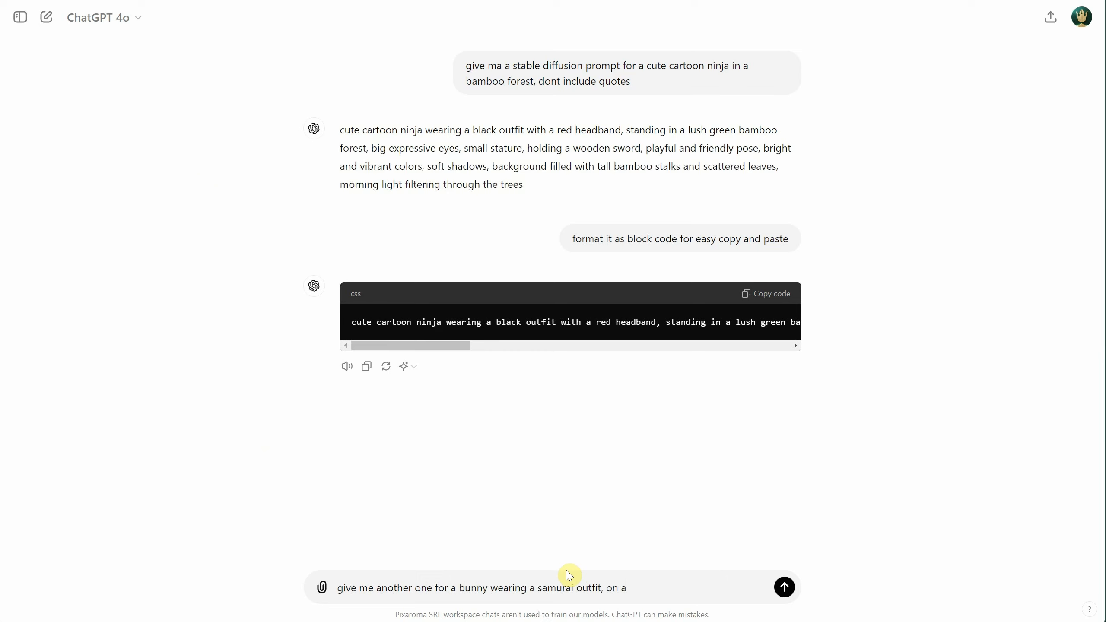
{"action": "key", "text": "Return"}
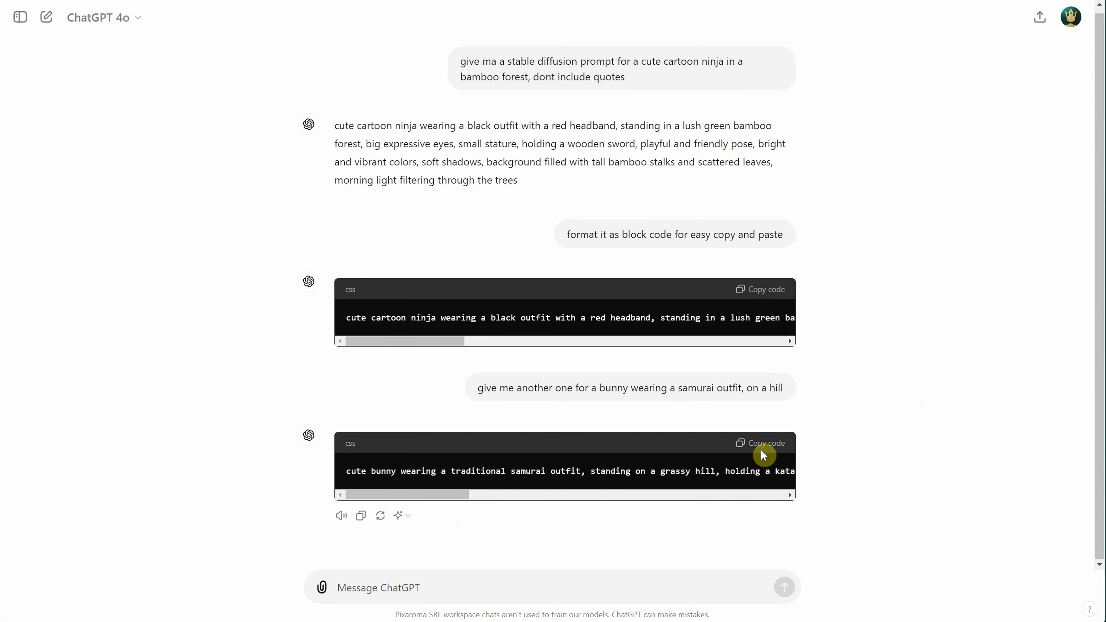
{"action": "left_click", "coordinate": [635, 588]}
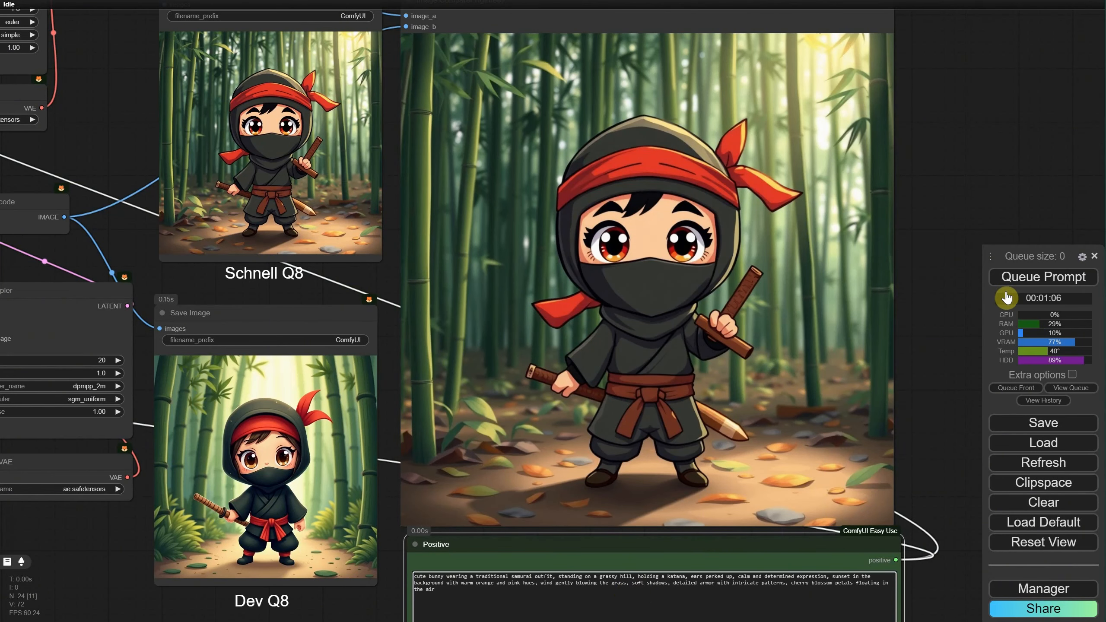
{"action": "left_click", "coordinate": [1017, 280]}
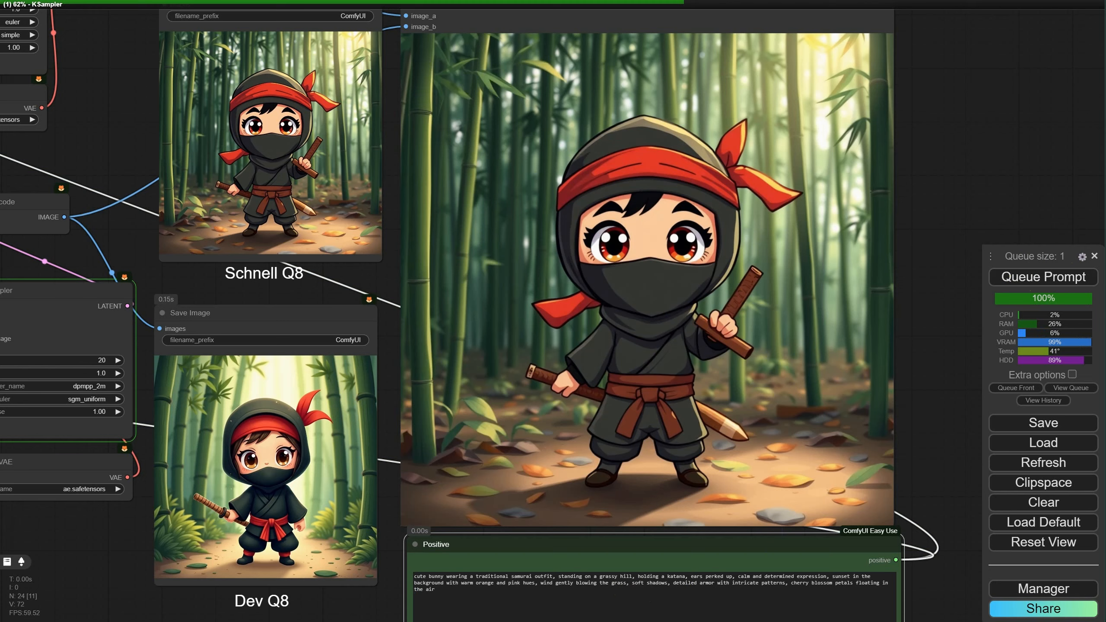
Check the previous run's execution time and the ComfyUI-GGUF warning in the ComfyUI console, and put the console away
{"action": "key", "text": "alt+Tab"}
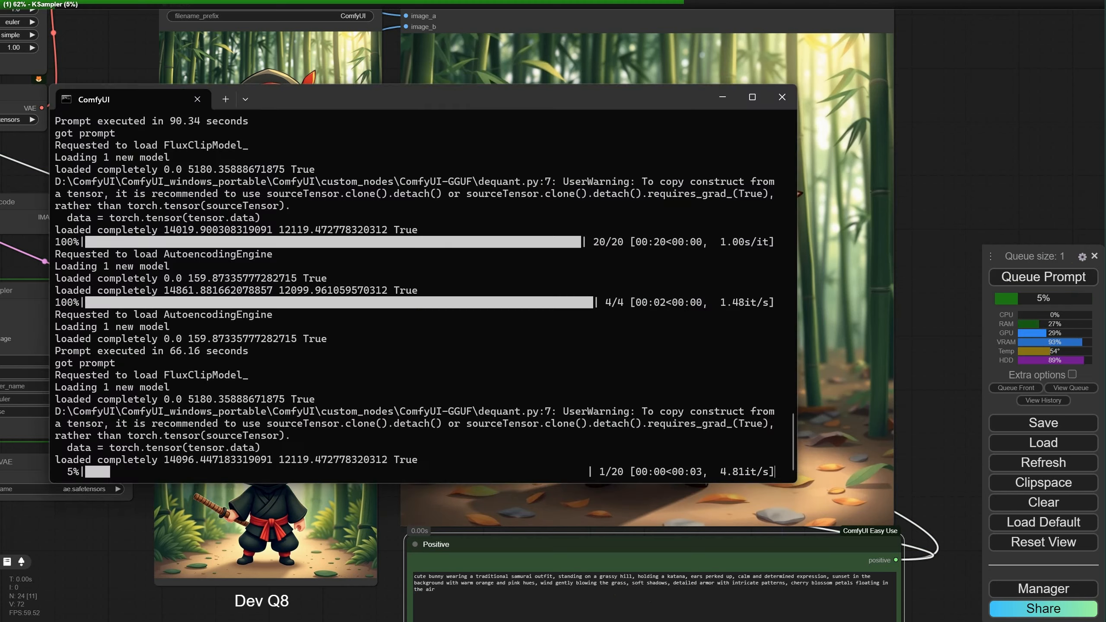
{"action": "left_click_drag", "start_coordinate": [170, 356], "coordinate": [197, 354]}
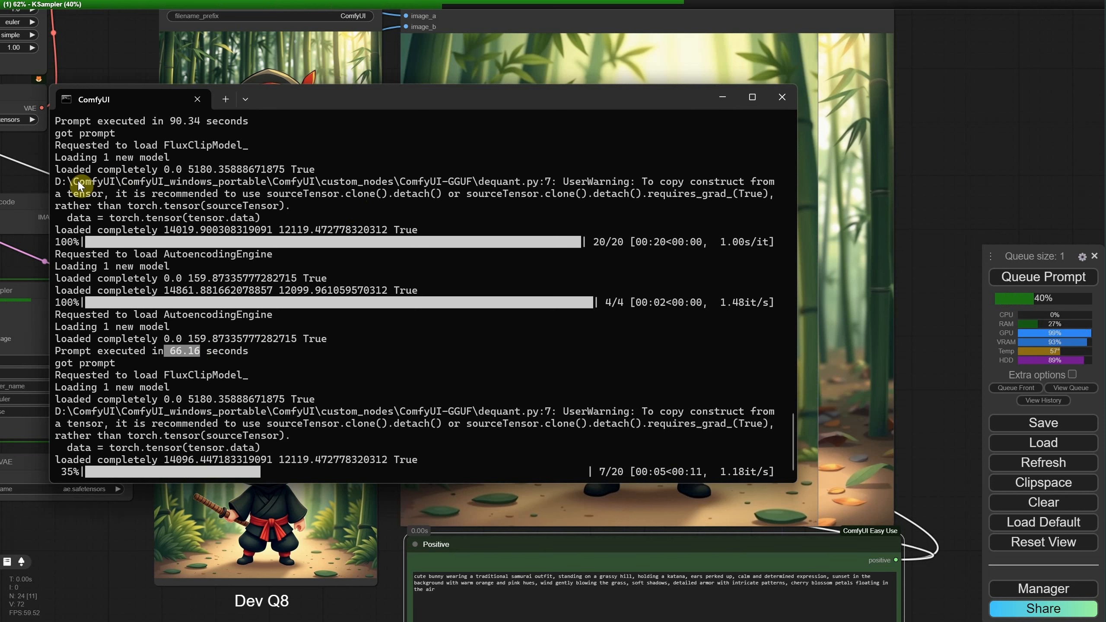
{"action": "left_click_drag", "start_coordinate": [231, 197], "coordinate": [494, 201]}
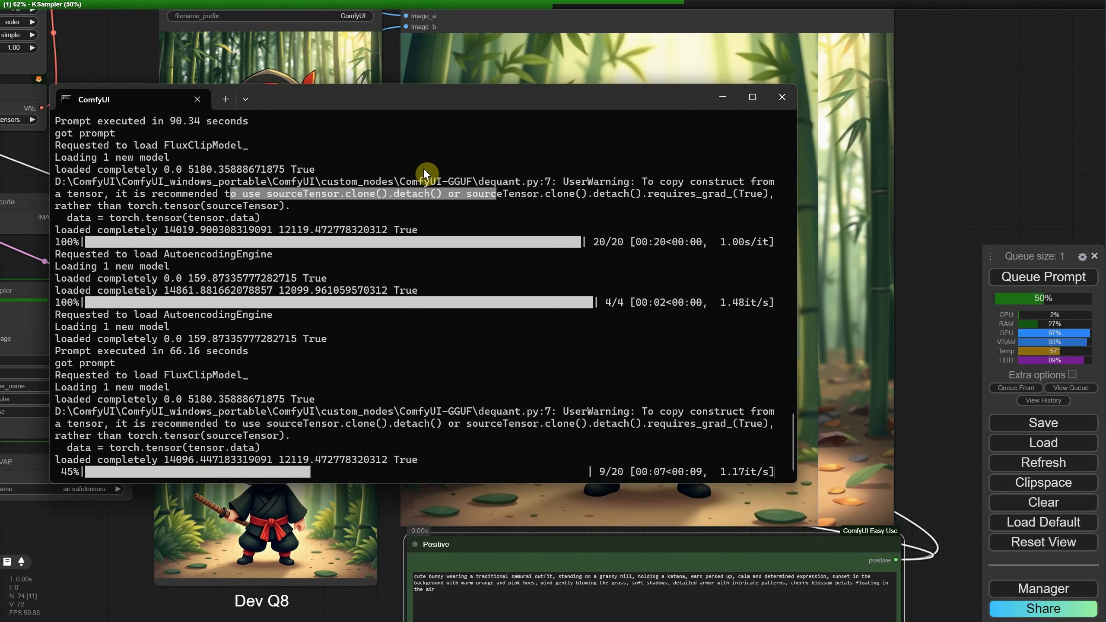
{"action": "left_click_drag", "start_coordinate": [424, 178], "coordinate": [713, 208]}
{"action": "left_click", "coordinate": [567, 216]}
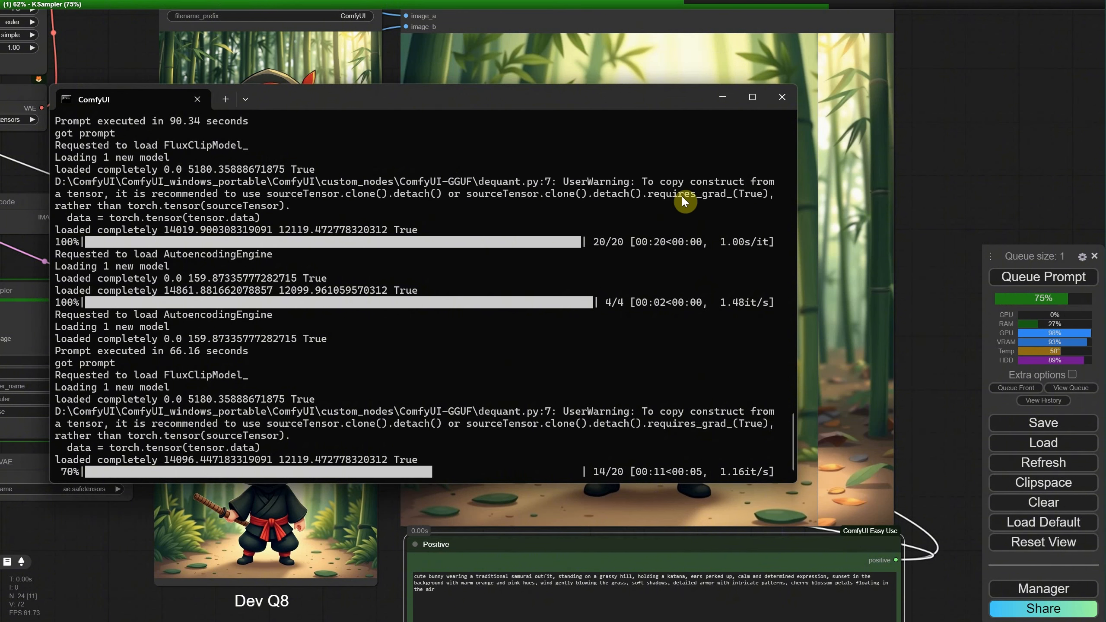
{"action": "left_click", "coordinate": [723, 98]}
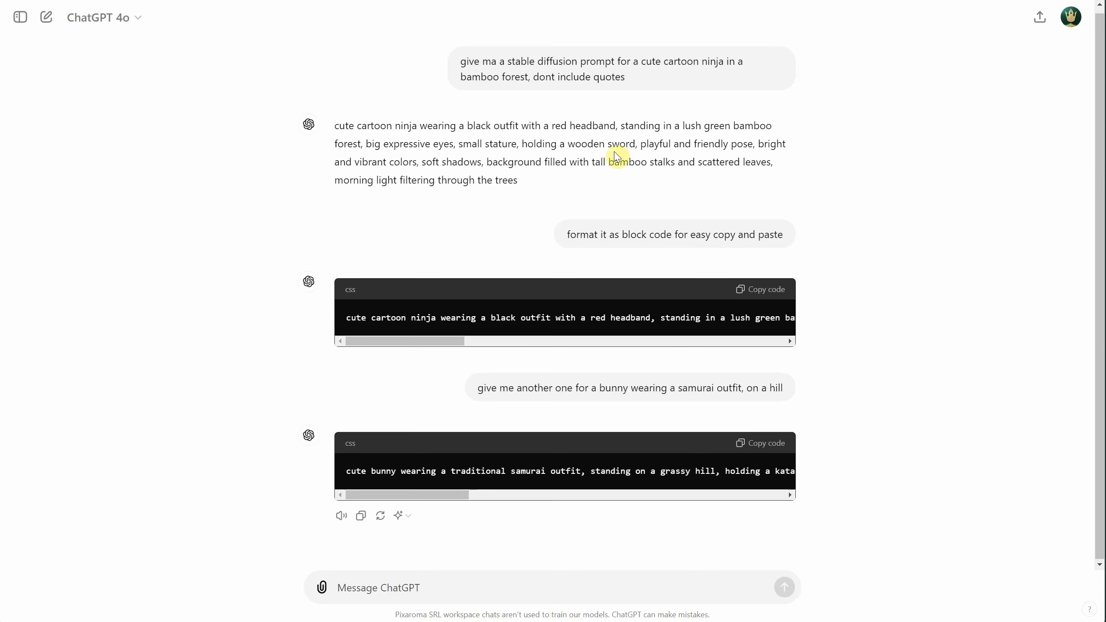
In ChatGPT, request a prompt for a closeup portrait photo of a woman with glasses, curly dark hair, a white blouse, and copy the result
{"action": "left_click", "coordinate": [609, 591]}
{"action": "type", "text": "p"}
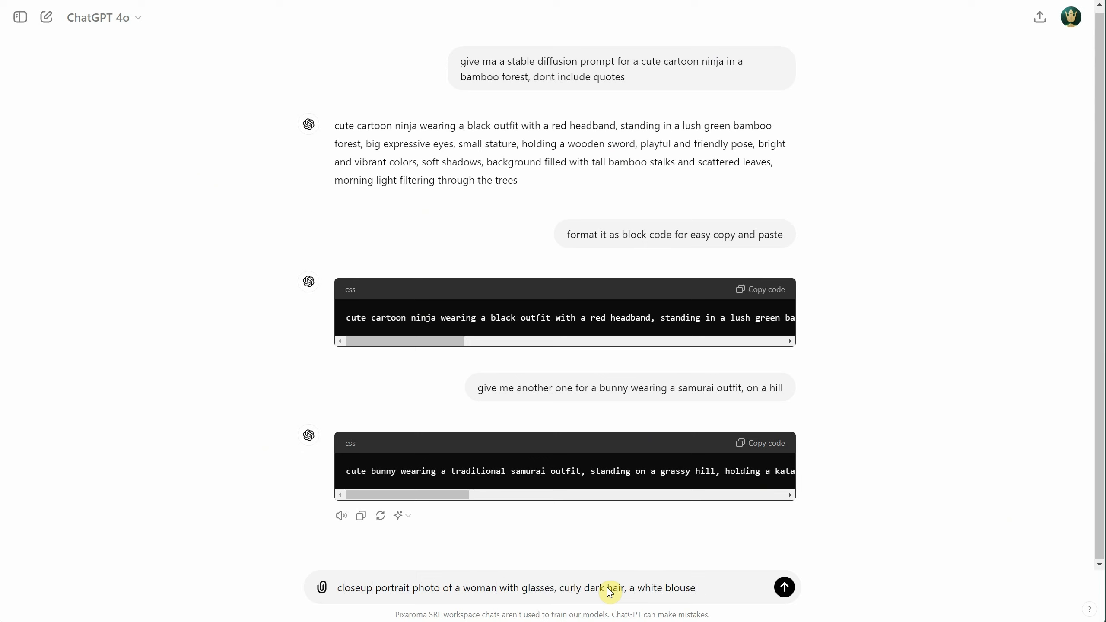
{"action": "key", "text": "Return"}
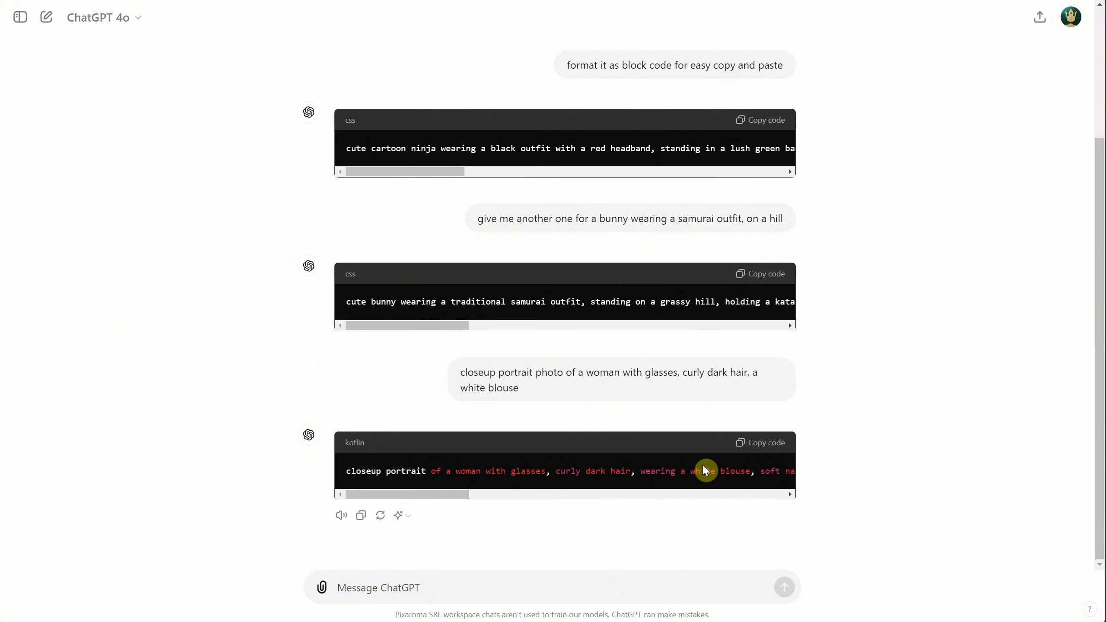
{"action": "left_click", "coordinate": [768, 450]}
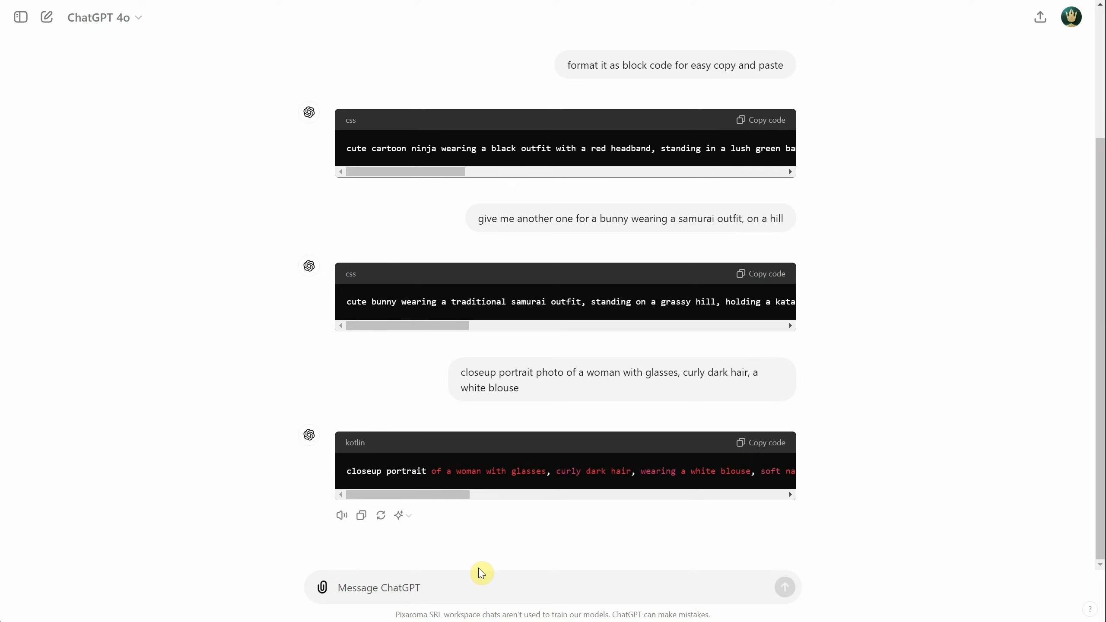
Ask ChatGPT for a prompt about "a viking with beard, ready to fight, dramatic"
{"action": "type", "text": "a viking with beard, ready to fight"}
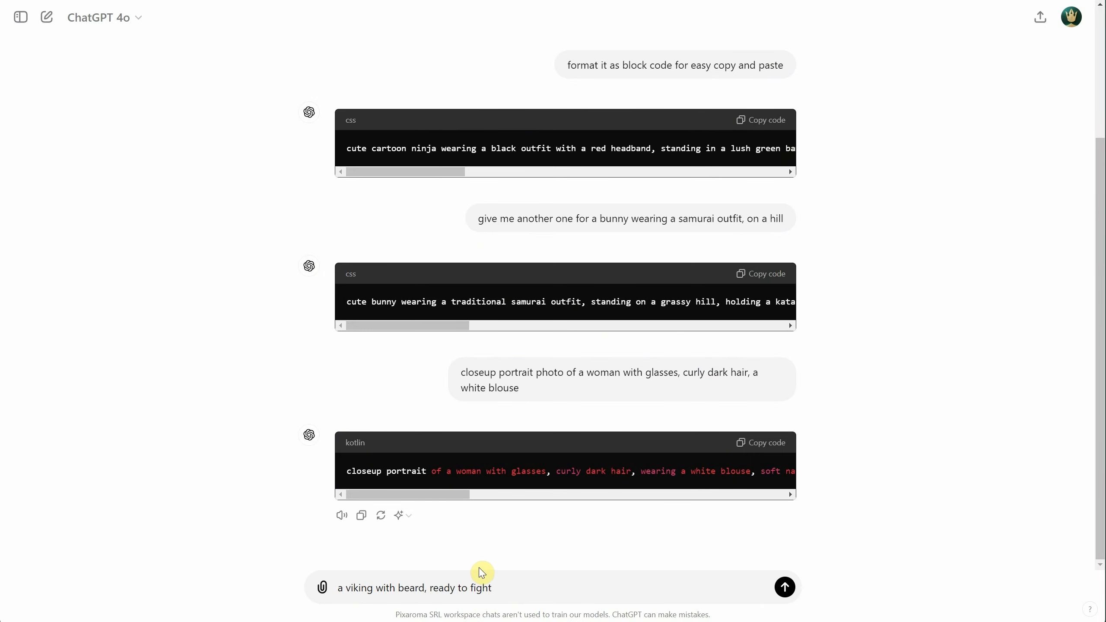
{"action": "type", "text": ", dramatic"}
{"action": "key", "text": "Return"}
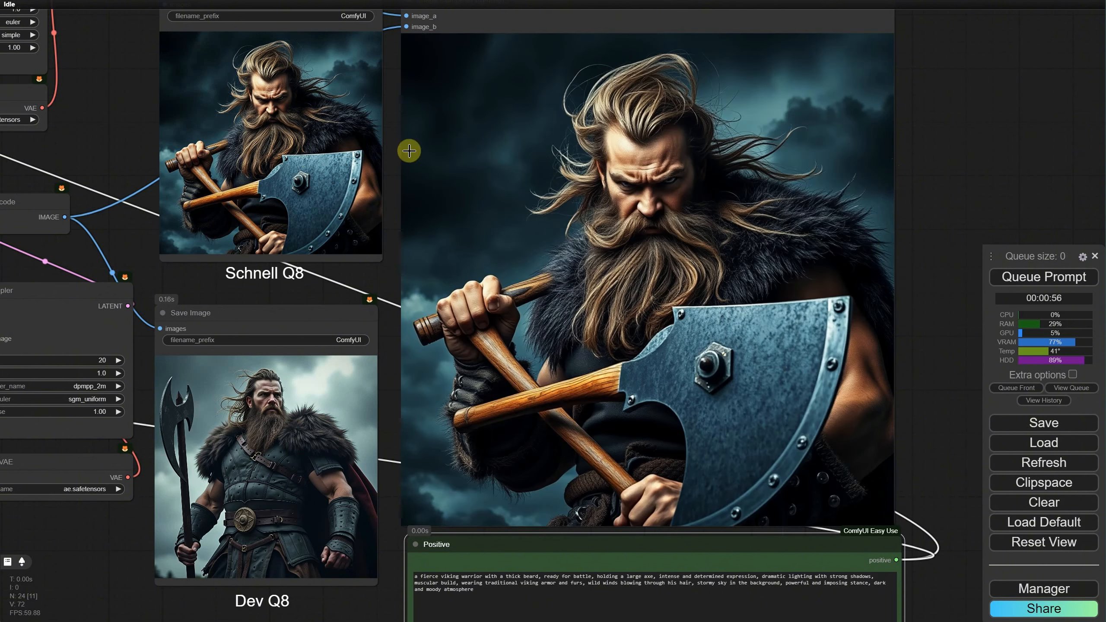
Switch to ChatGPT and request a prompt for "a game play menu, medieval style, the logo on top is pixaroma", with 3 buttons: play, continue, exit
{"action": "type", "text": "a "}
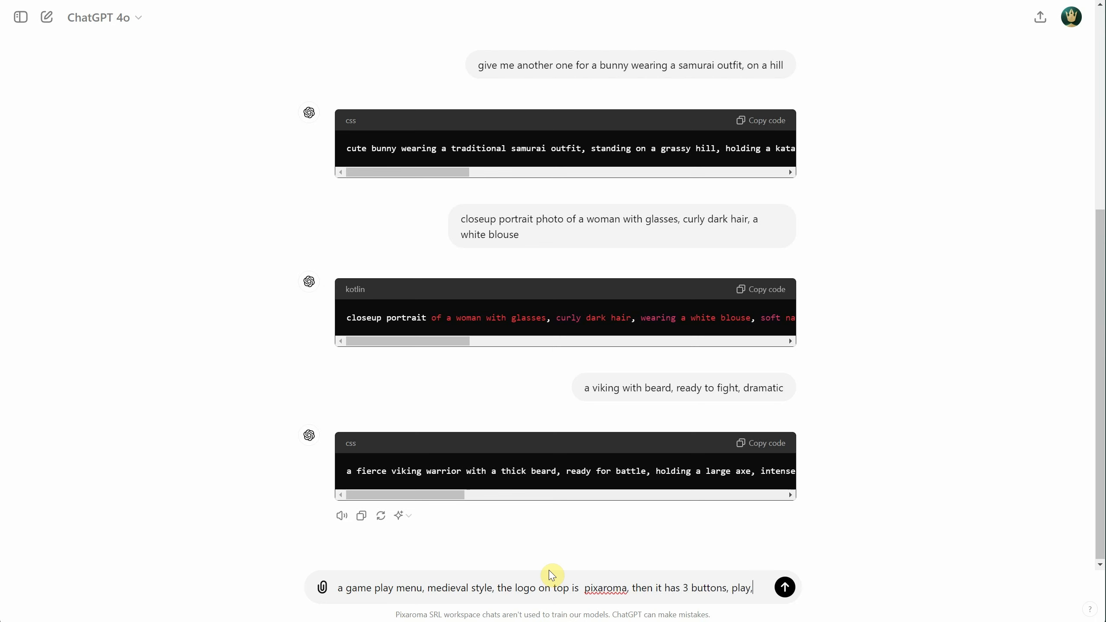
{"action": "type", "text": " contineu"}
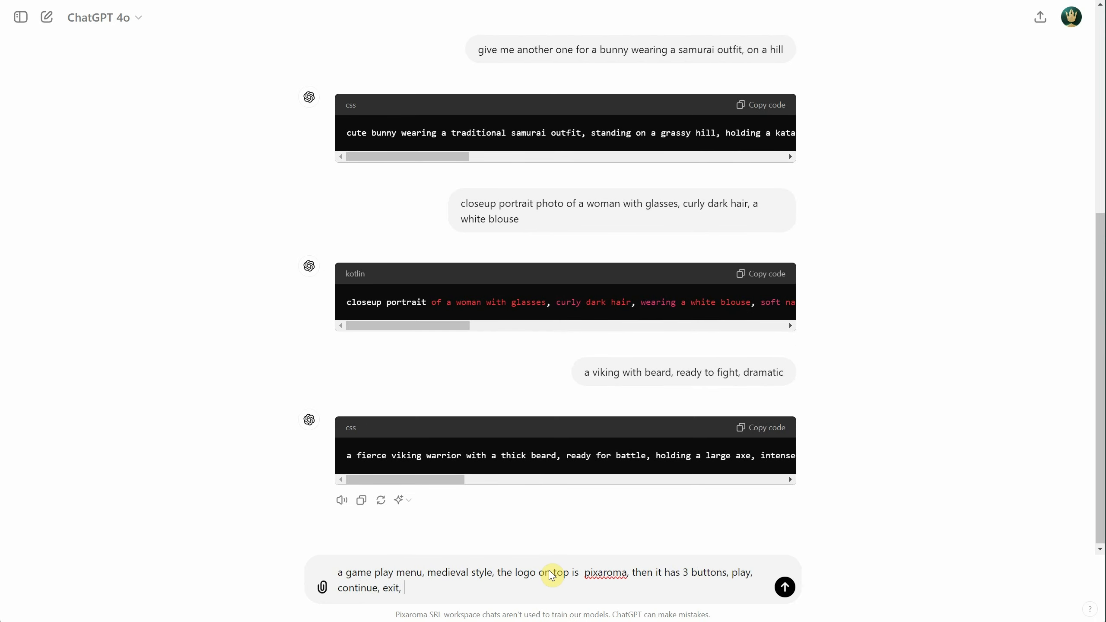
{"action": "key", "text": "Return"}
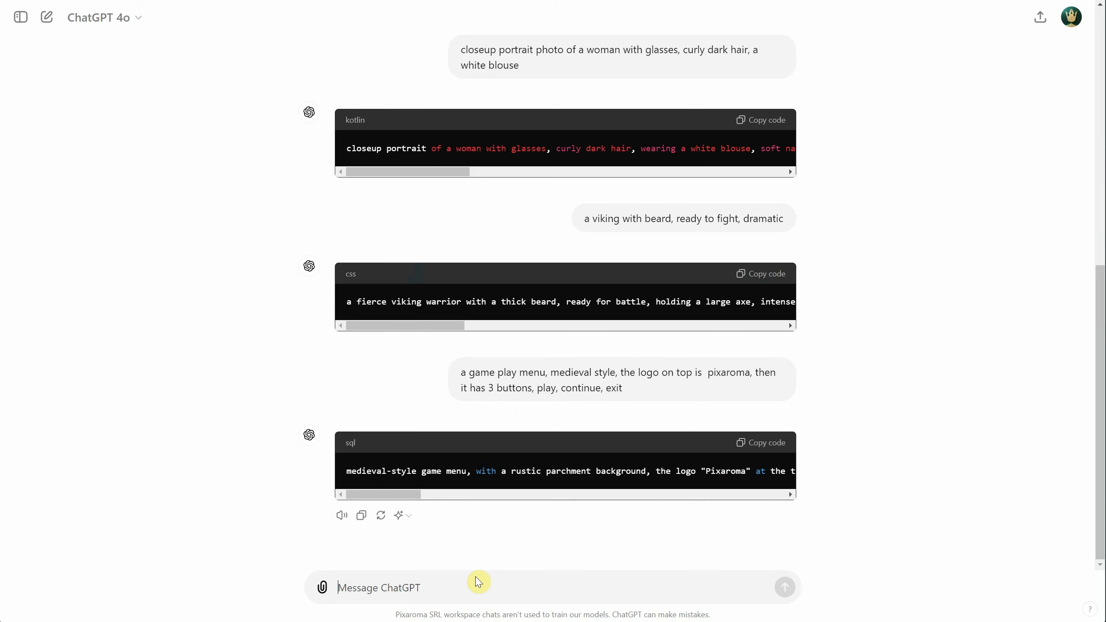
Ask ChatGPT for a prompt about "food photography, a delicious slice of chocolate cake with a strawberry on top, and a napkin that says Pixaroma Dessert"
{"action": "type", "text": "food photography, a delicious slice of chocolate cake with a strawbery on top, and a napking"}
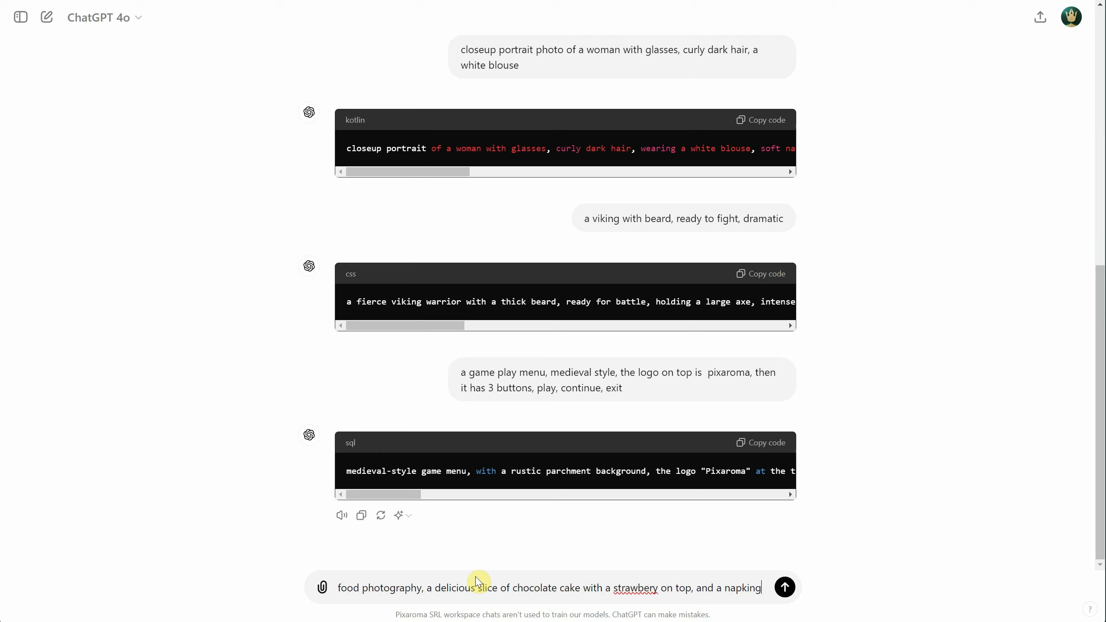
{"action": "key", "text": "BackSpace"}
{"action": "type", "text": "that says dessert"}
{"action": "right_click", "coordinate": [623, 572]}
{"action": "left_click", "coordinate": [687, 223]}
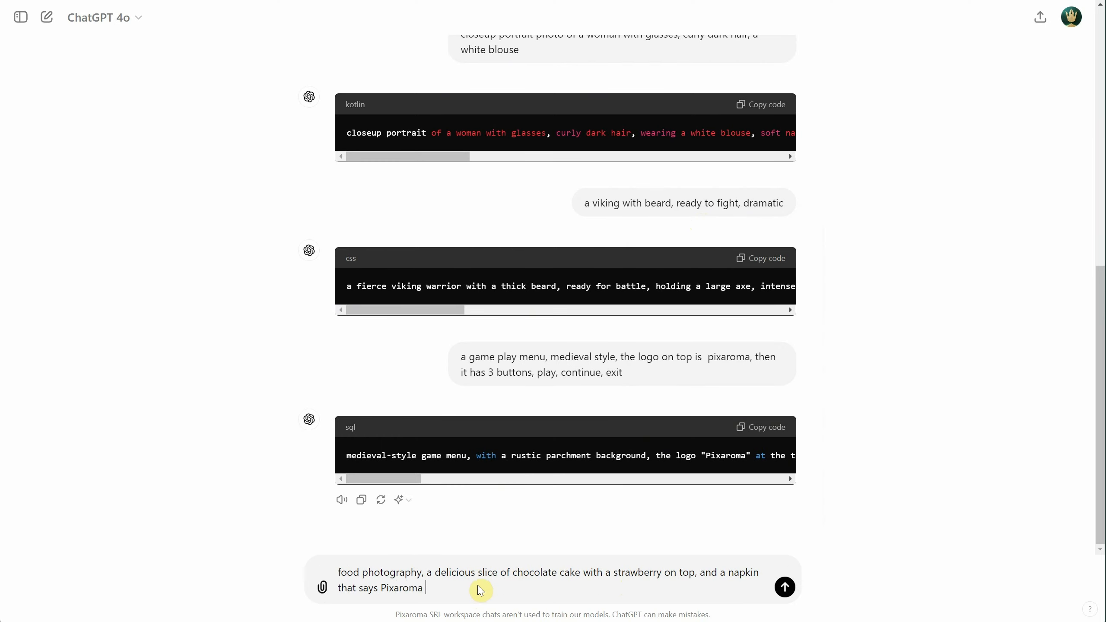
{"action": "type", "text": "Dessert"}
{"action": "key", "text": "Return"}
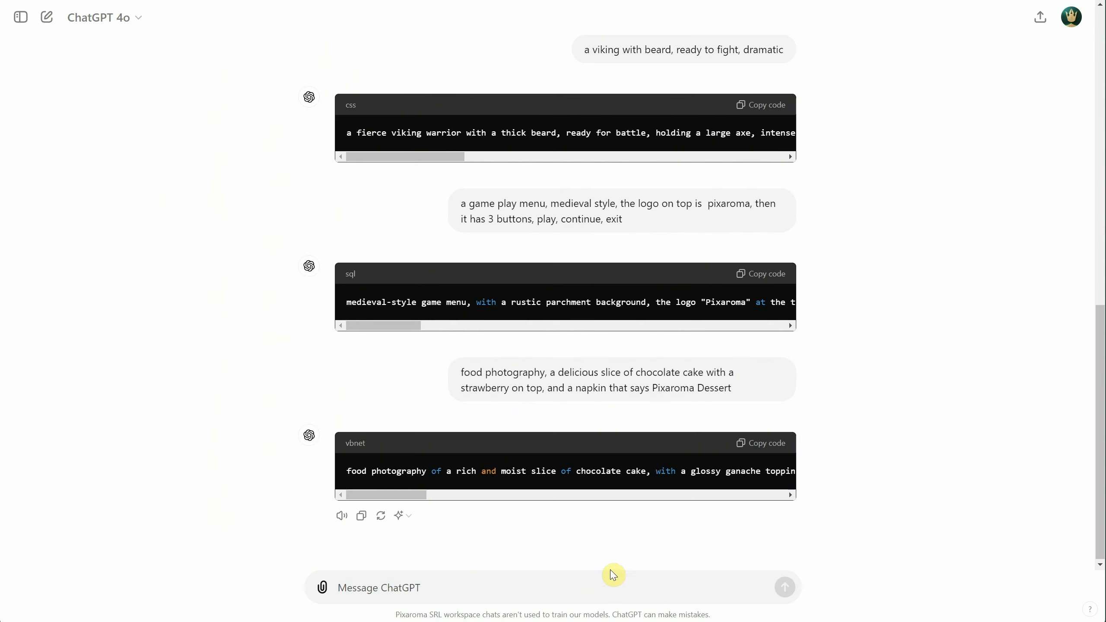
Request a ChatGPT prompt for a black silhouette of a gnome on a solid white background, cute, cartoon
{"action": "type", "text": "a vecot"}
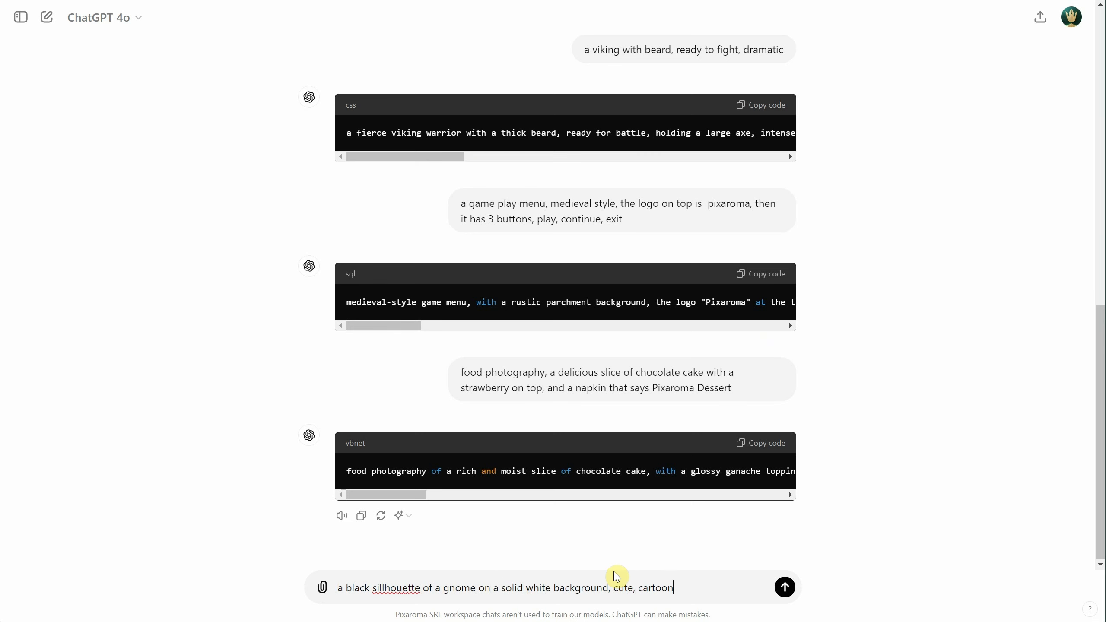
{"action": "key", "text": "Return"}
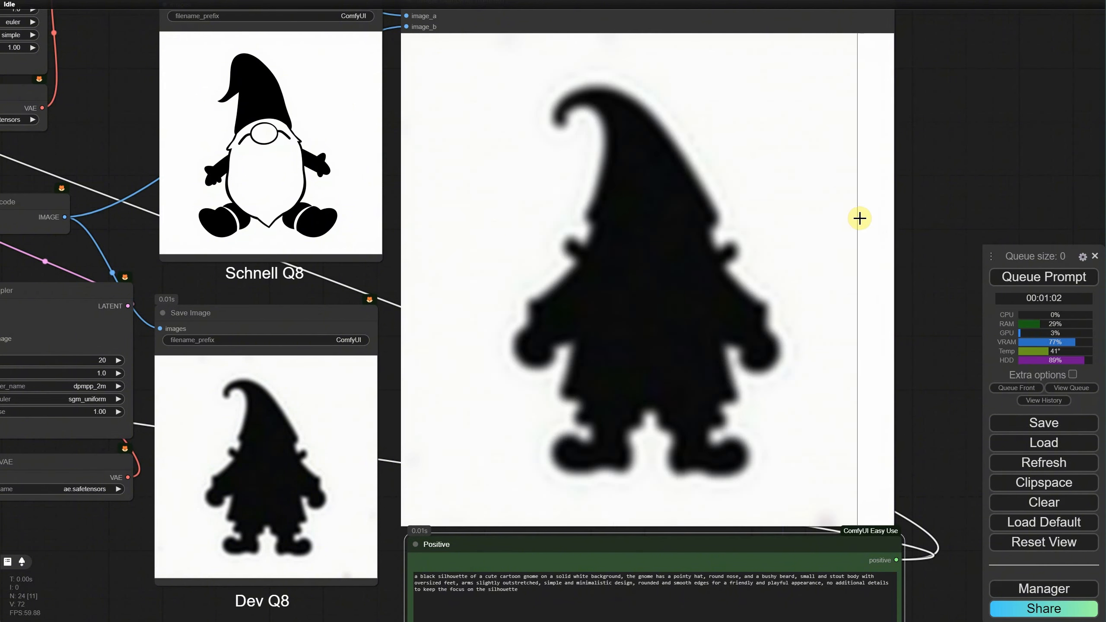
In ComfyUI, set the Dev Q8 KSampler's sampler_name to uni_pc_bh2 and generate the gnome images
{"action": "left_click_drag", "start_coordinate": [102, 147], "coordinate": [390, 153]}
{"action": "scroll", "coordinate": [379, 375], "scroll_direction": "up", "scroll_amount": 4}
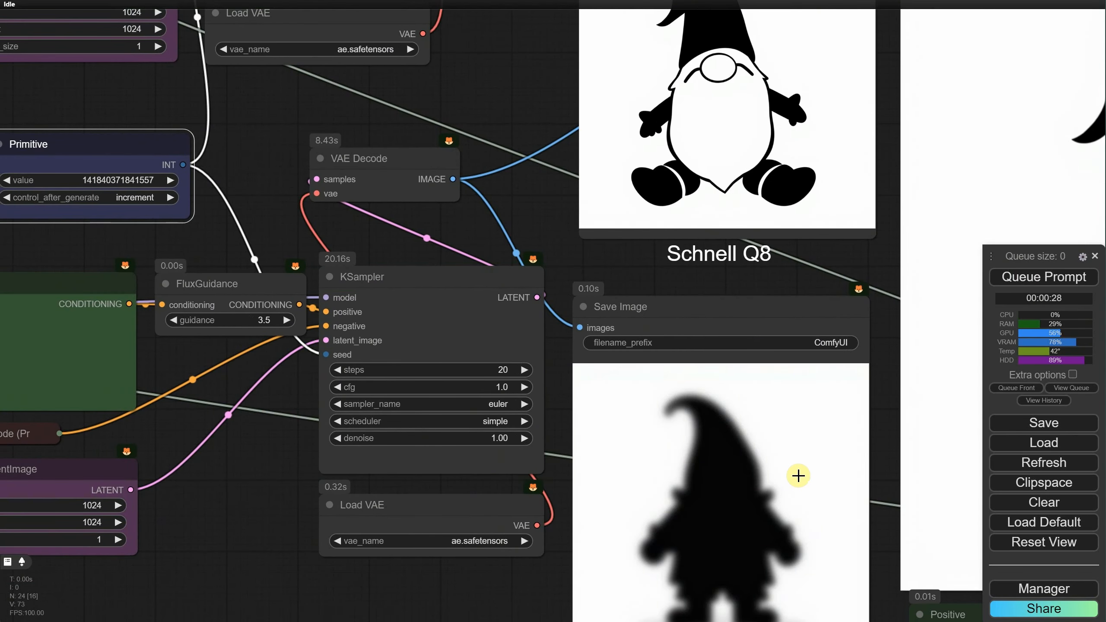
{"action": "left_click", "coordinate": [486, 404]}
{"action": "left_click", "coordinate": [532, 569]}
{"action": "key", "text": "ctrl+Return"}
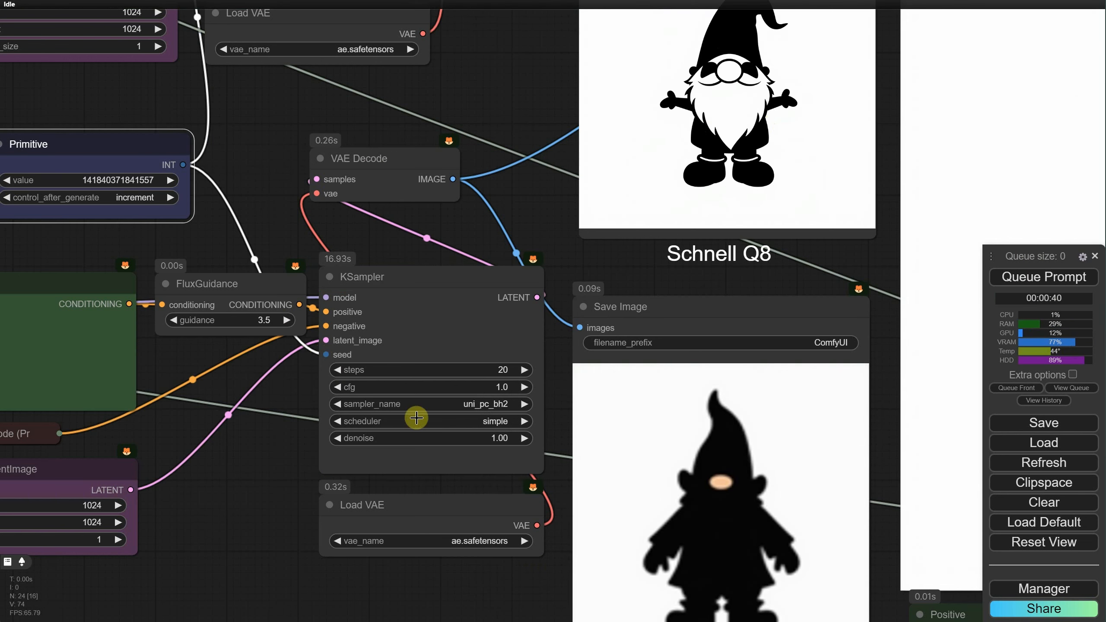
Set the Dev Q8 KSampler's sampler_name to heun and generate the gnome images again
{"action": "left_click", "coordinate": [418, 404]}
{"action": "left_click", "coordinate": [529, 340]}
{"action": "key", "text": "ctrl+Return"}
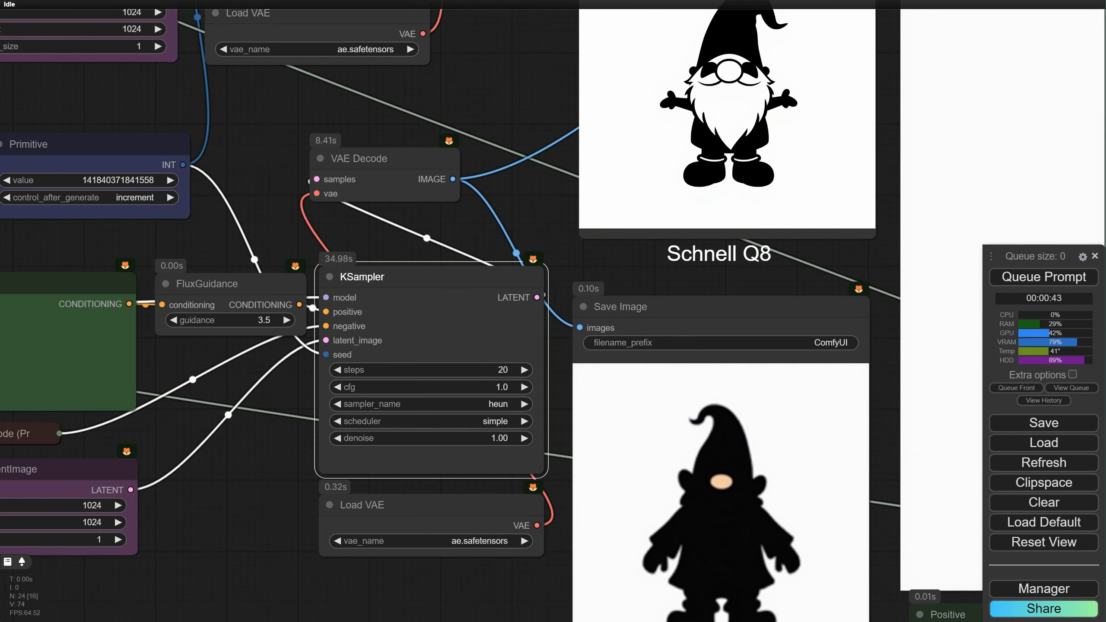
Search the ComfyUI custom nodes manager for "compare" and for "view text"
{"action": "left_click", "coordinate": [1052, 589]}
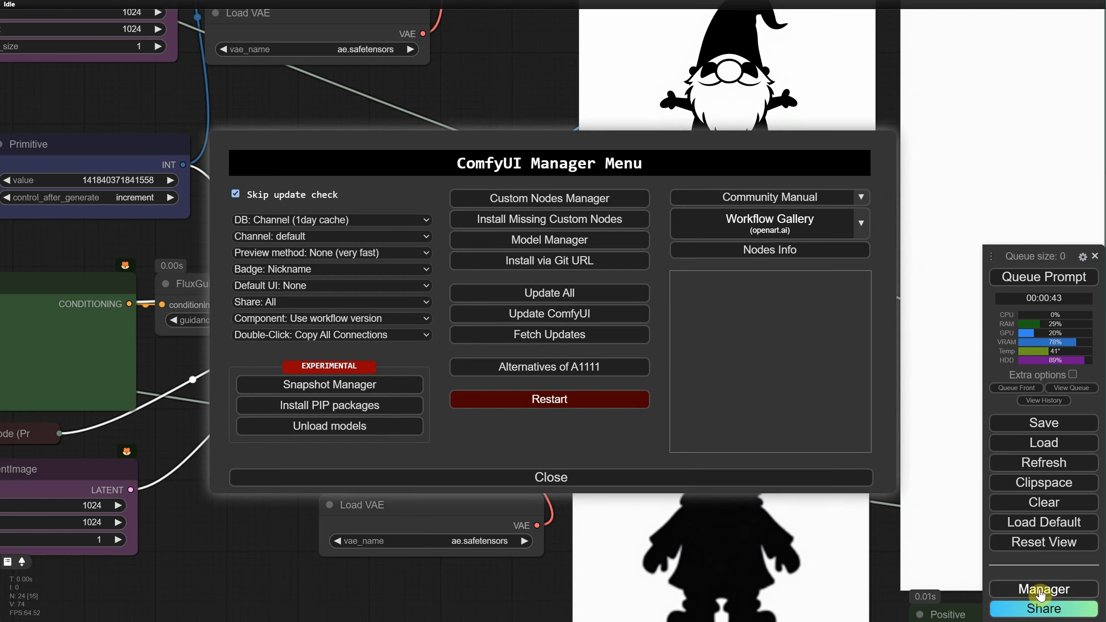
{"action": "left_click", "coordinate": [541, 200]}
{"action": "type", "text": "compare"}
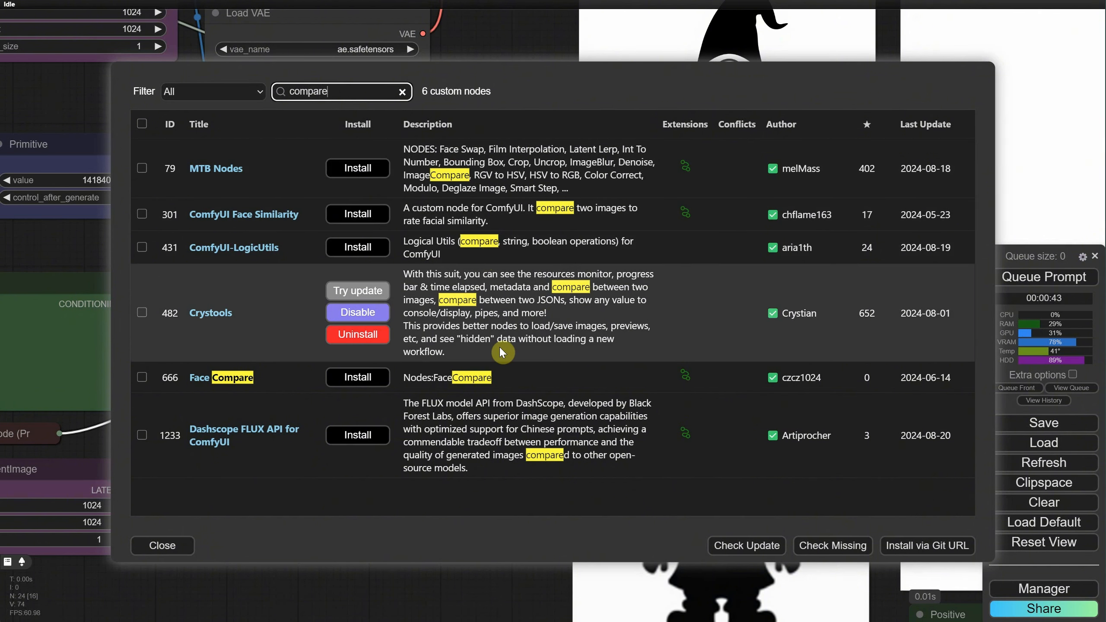
{"action": "double_click", "coordinate": [364, 92]}
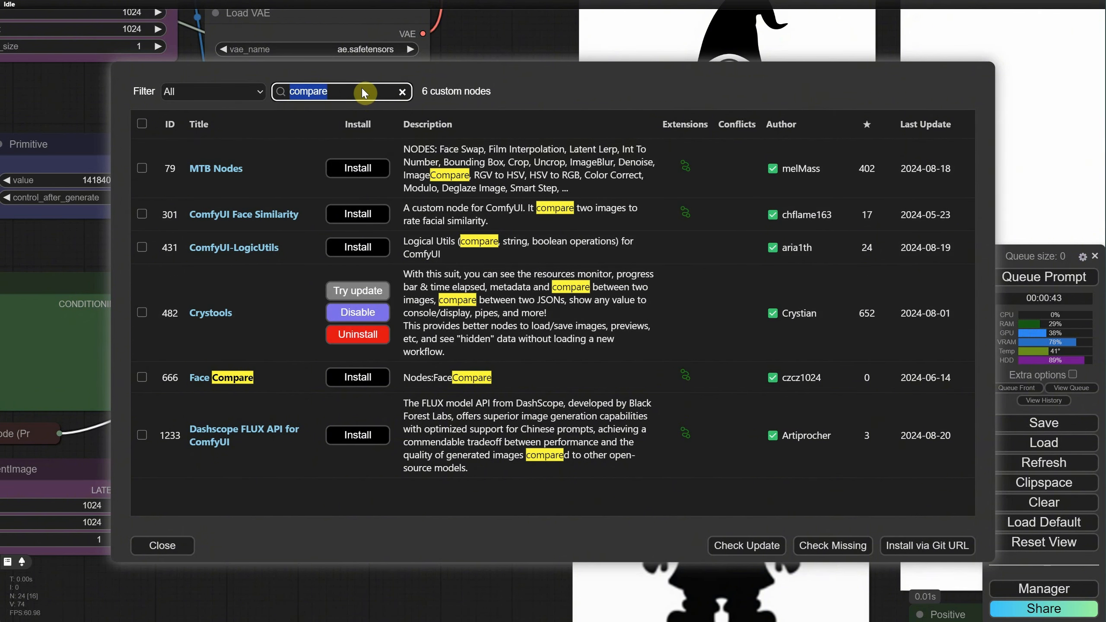
{"action": "type", "text": "view text"}
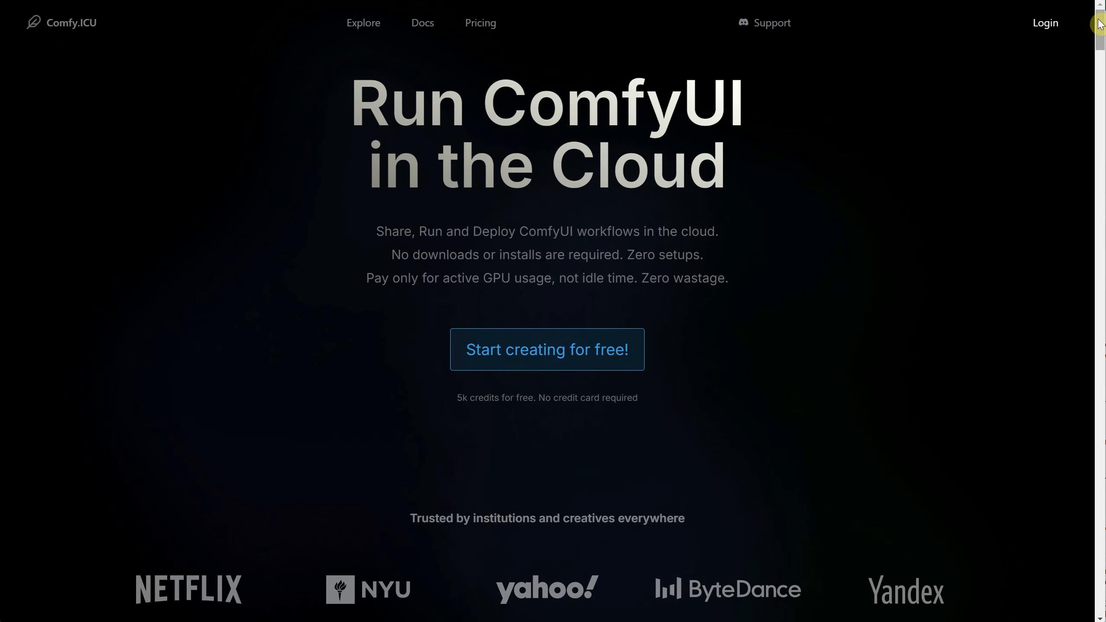
Switch to the Comfy.ICU site, search its ComfyUI Custom Nodes glossary for "compare", and open the Image Comparer (rgthree) page
{"action": "left_click_drag", "start_coordinate": [1102, 27], "coordinate": [1103, 595]}
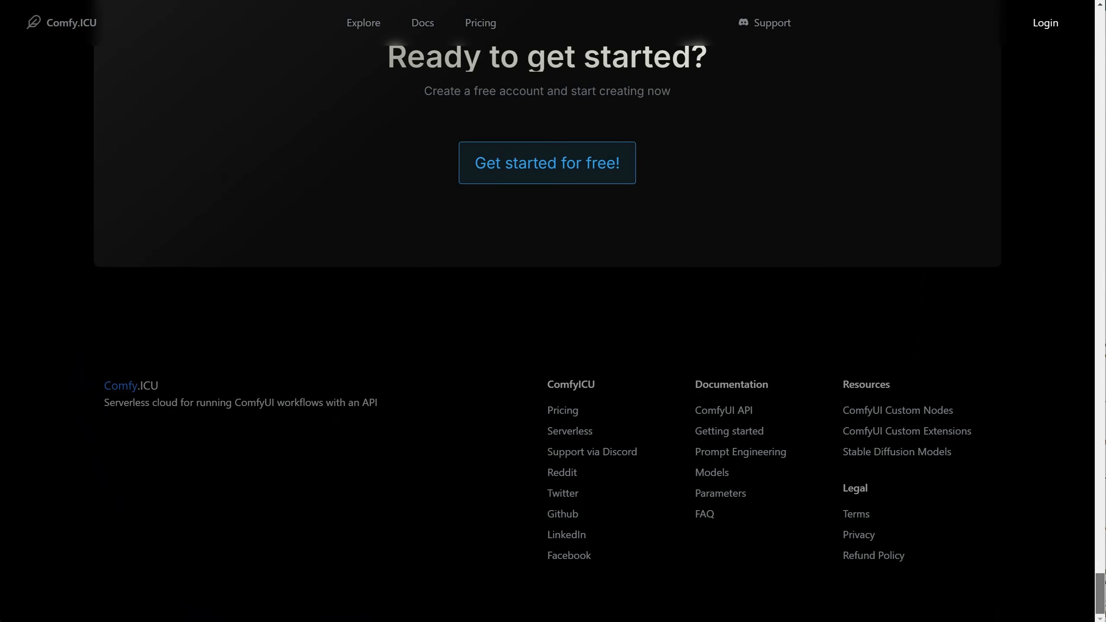
{"action": "left_click", "coordinate": [894, 412]}
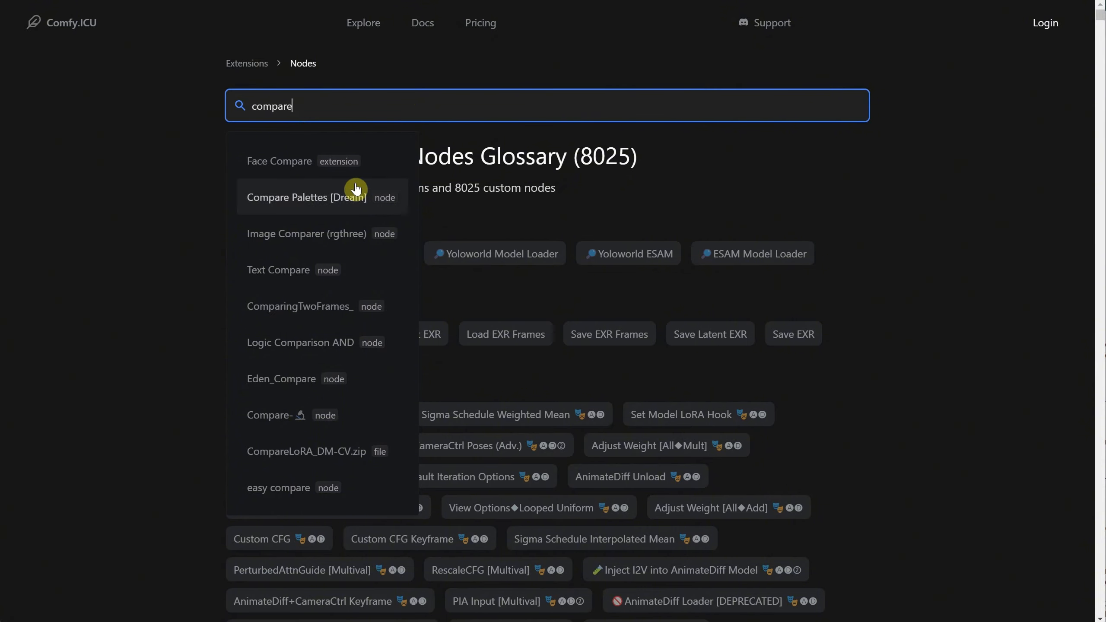
{"action": "left_click", "coordinate": [353, 243]}
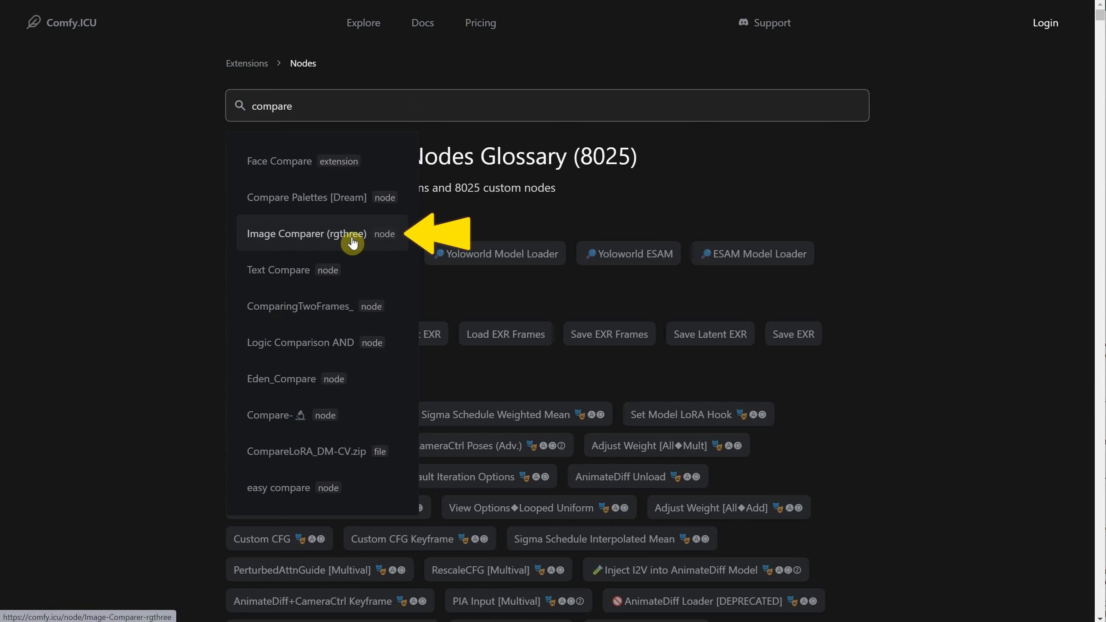
{"action": "left_click", "coordinate": [353, 243]}
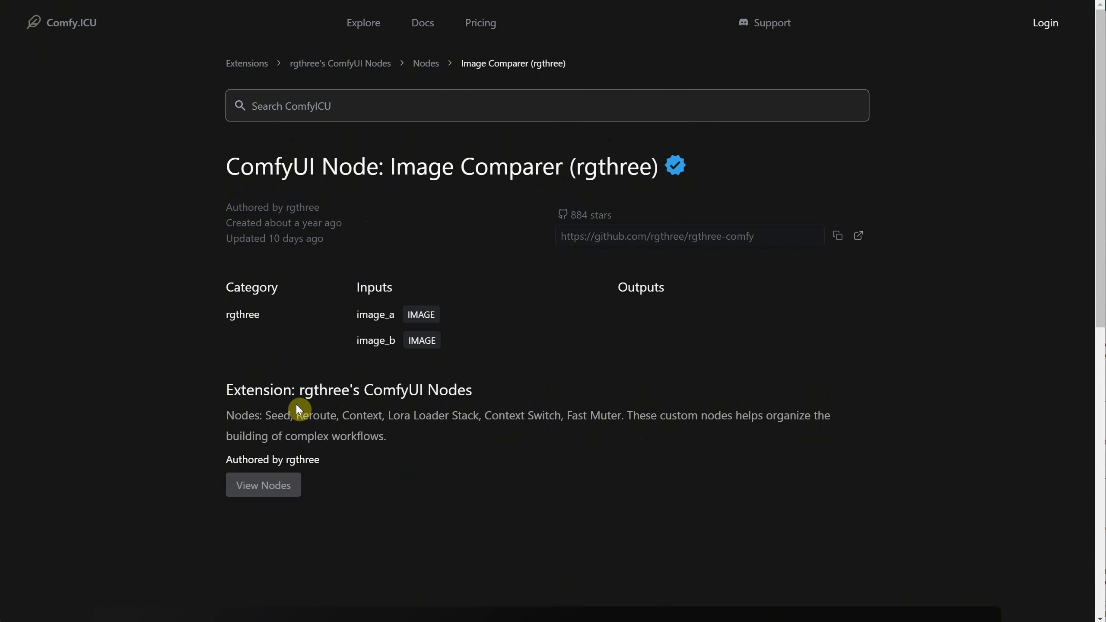
Review the custom nodes included in rgthree's ComfyUI Nodes extension and return to the Image Comparer (rgthree) page
{"action": "left_click", "coordinate": [269, 483]}
{"action": "scroll", "coordinate": [408, 277], "scroll_direction": "down", "scroll_amount": 2}
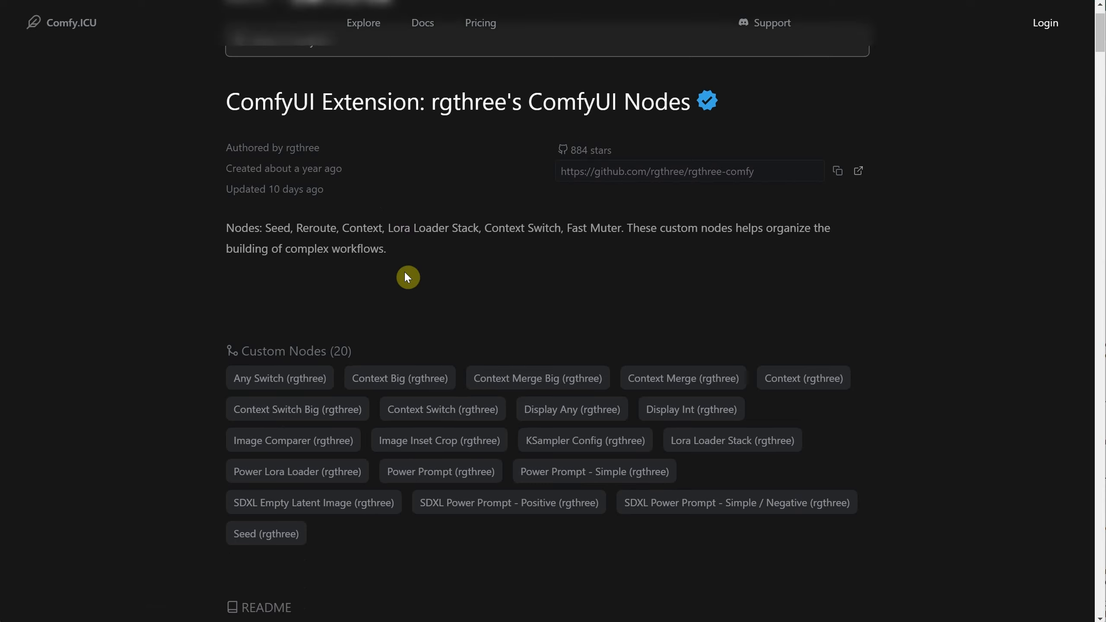
{"action": "scroll", "coordinate": [779, 321], "scroll_direction": "up", "scroll_amount": 2}
{"action": "scroll", "coordinate": [340, 245], "scroll_direction": "down", "scroll_amount": 2}
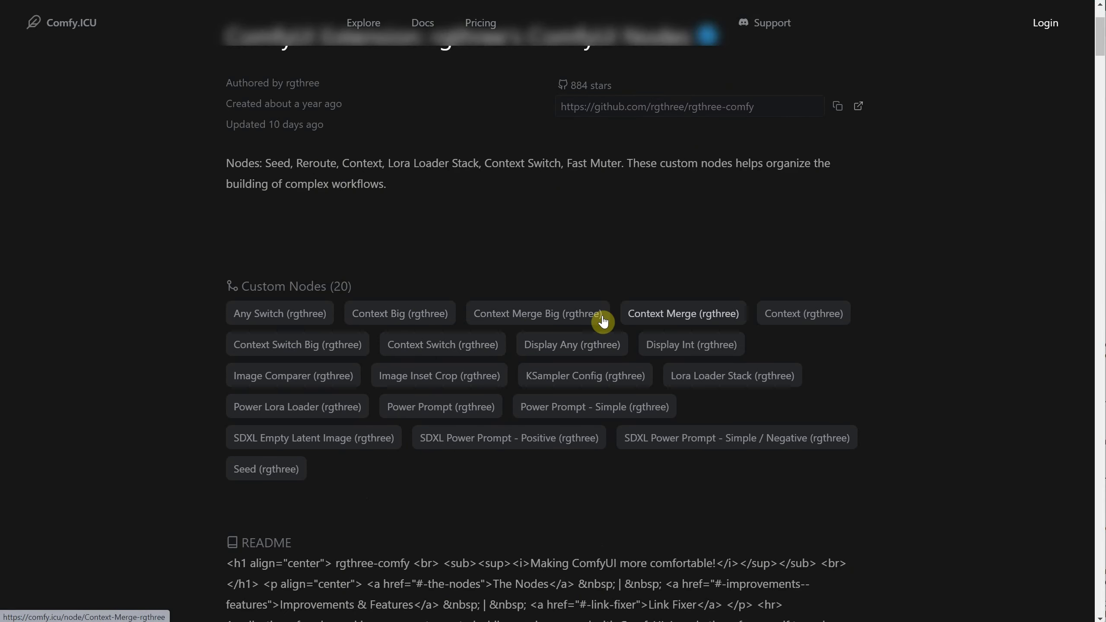
{"action": "key", "text": "alt+Left"}
Open the rgthree-comfy GitHub repository and look through its README and install instructions
{"action": "left_click", "coordinate": [858, 239]}
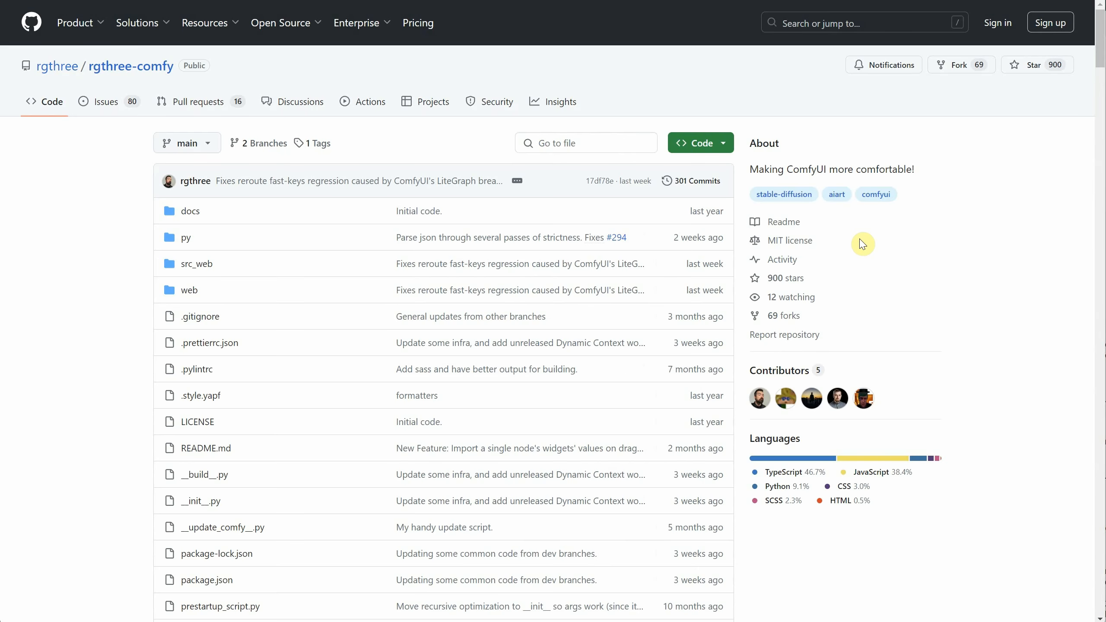
{"action": "scroll", "coordinate": [266, 147], "scroll_direction": "down", "scroll_amount": 15}
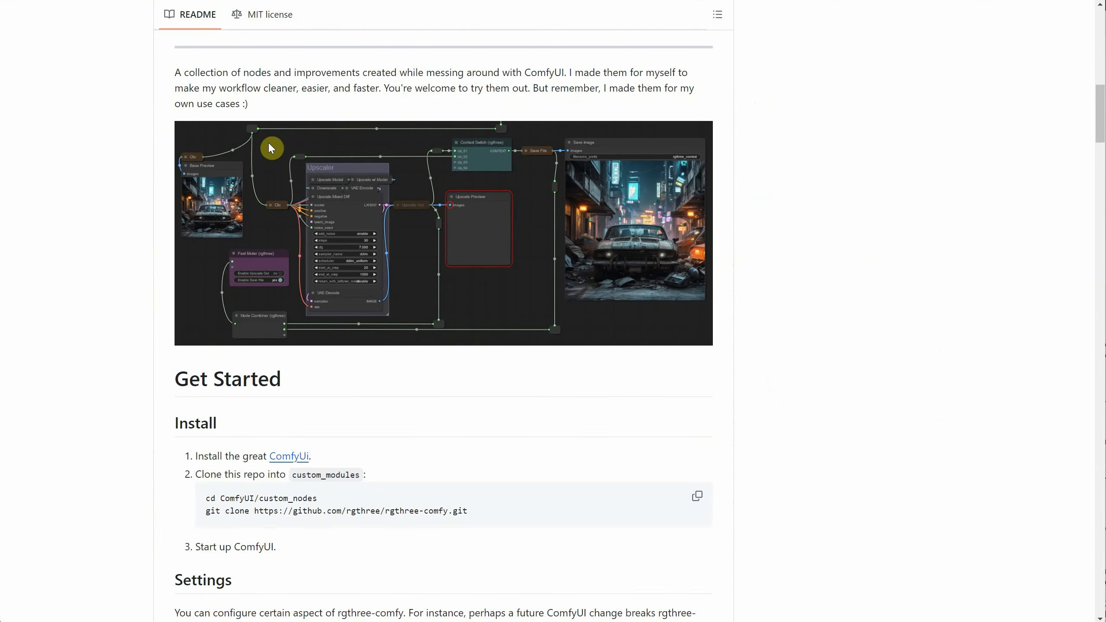
{"action": "scroll", "coordinate": [502, 227], "scroll_direction": "up", "scroll_amount": 15}
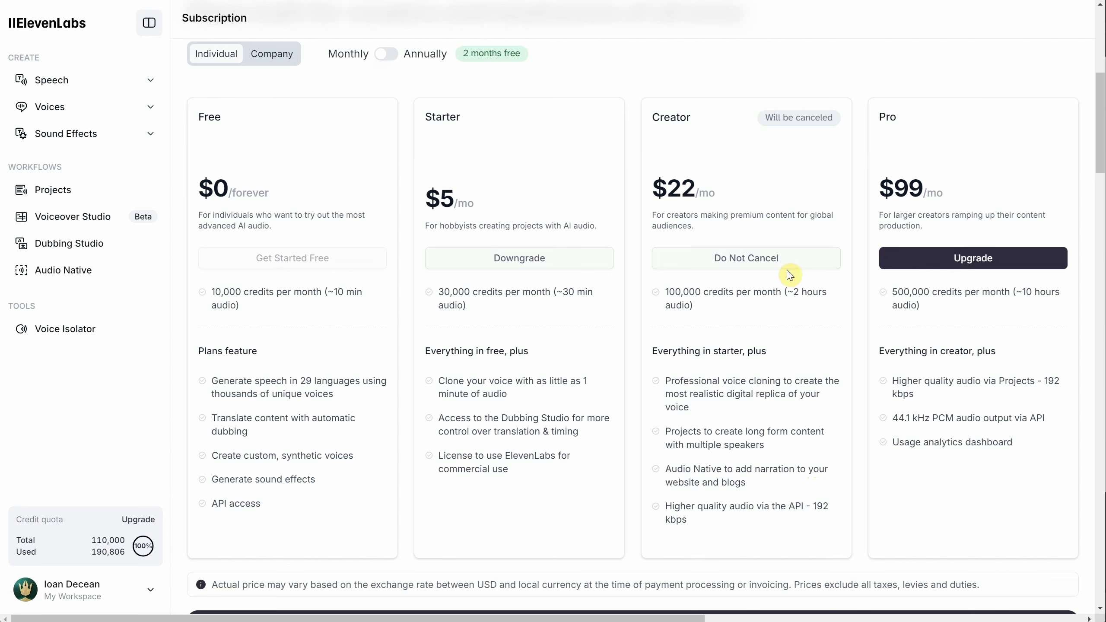
Switch to ElevenLabs, check the credit quota and the Creator plan's extra-credit and monthly prices, and multiply 80 by 0,3 in Calculator
{"action": "left_click", "coordinate": [744, 324]}
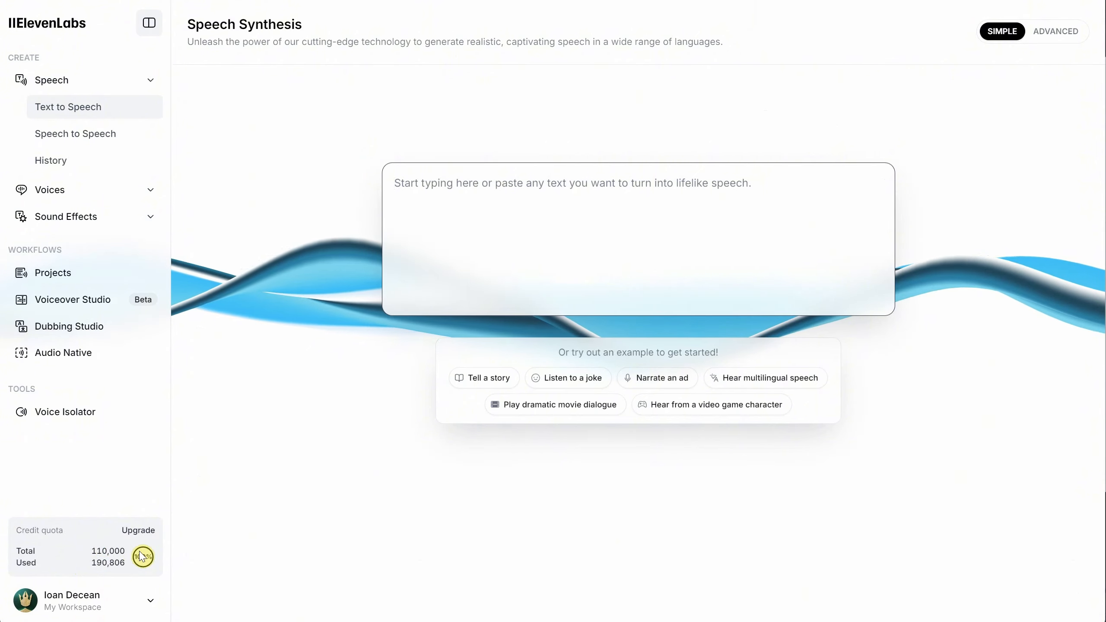
{"action": "left_click_drag", "start_coordinate": [93, 563], "coordinate": [111, 561]}
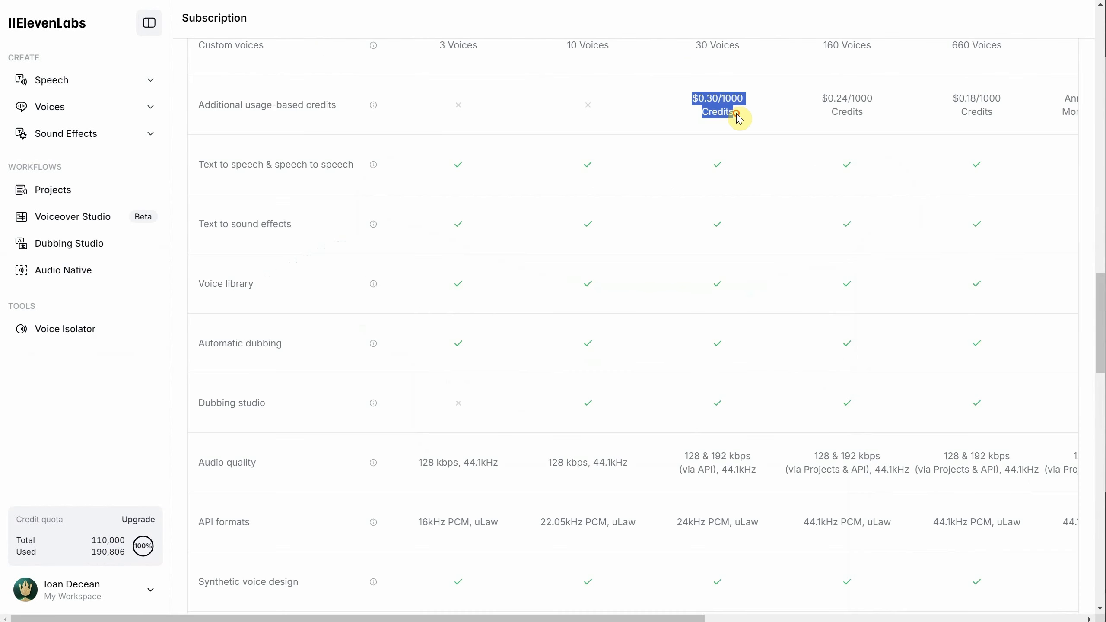
{"action": "key", "text": "alt+Tab"}
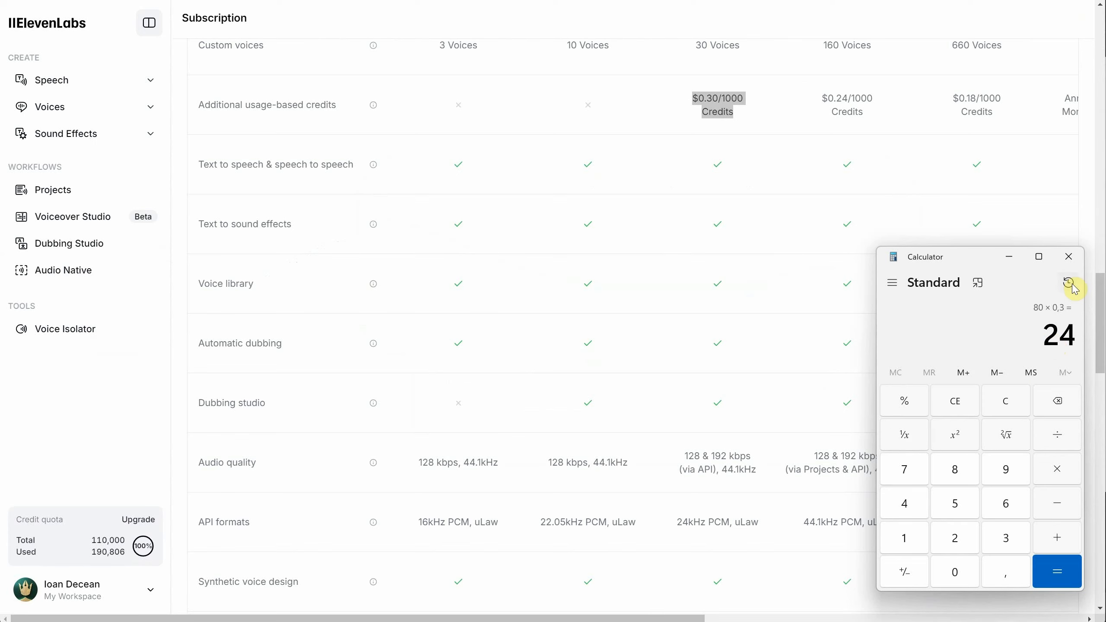
{"action": "left_click", "coordinate": [1069, 256]}
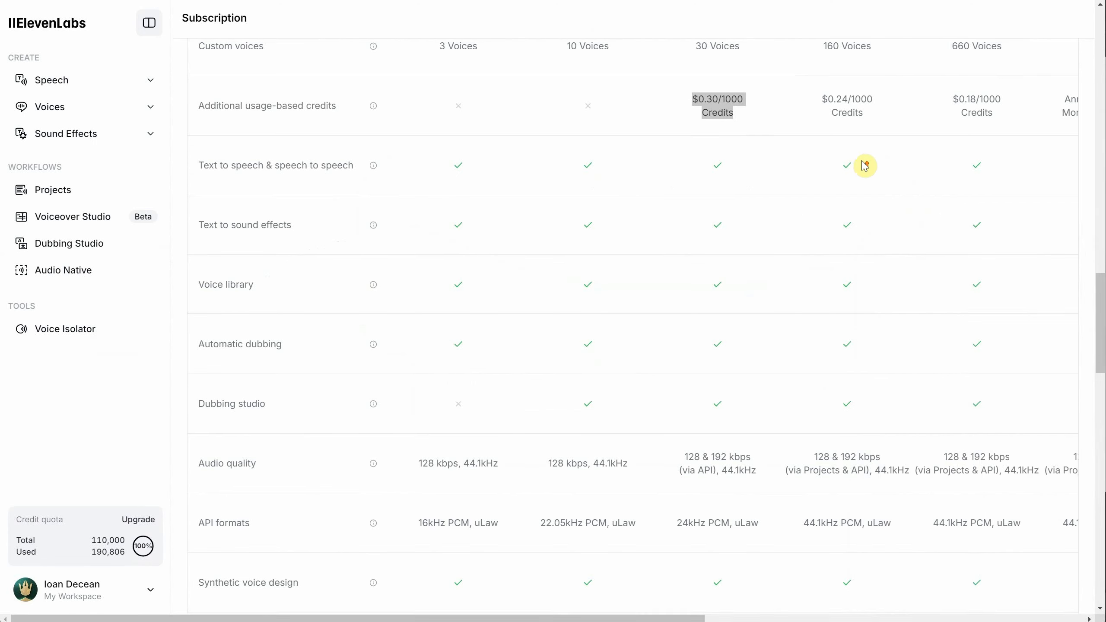
{"action": "scroll", "coordinate": [866, 166], "scroll_direction": "up", "scroll_amount": 9}
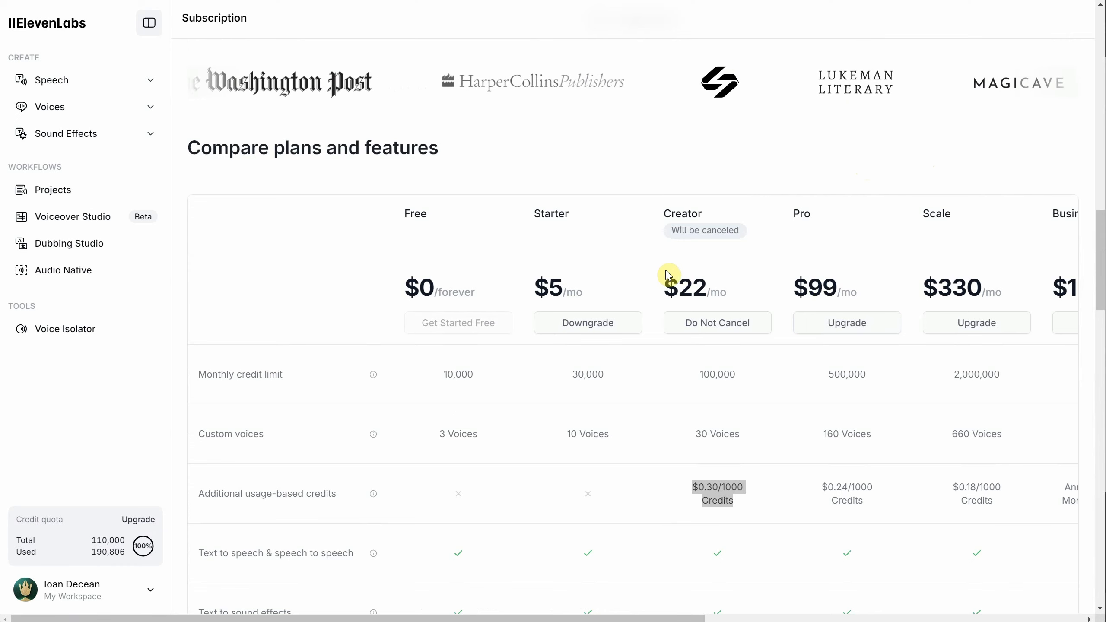
{"action": "left_click_drag", "start_coordinate": [679, 287], "coordinate": [748, 294]}
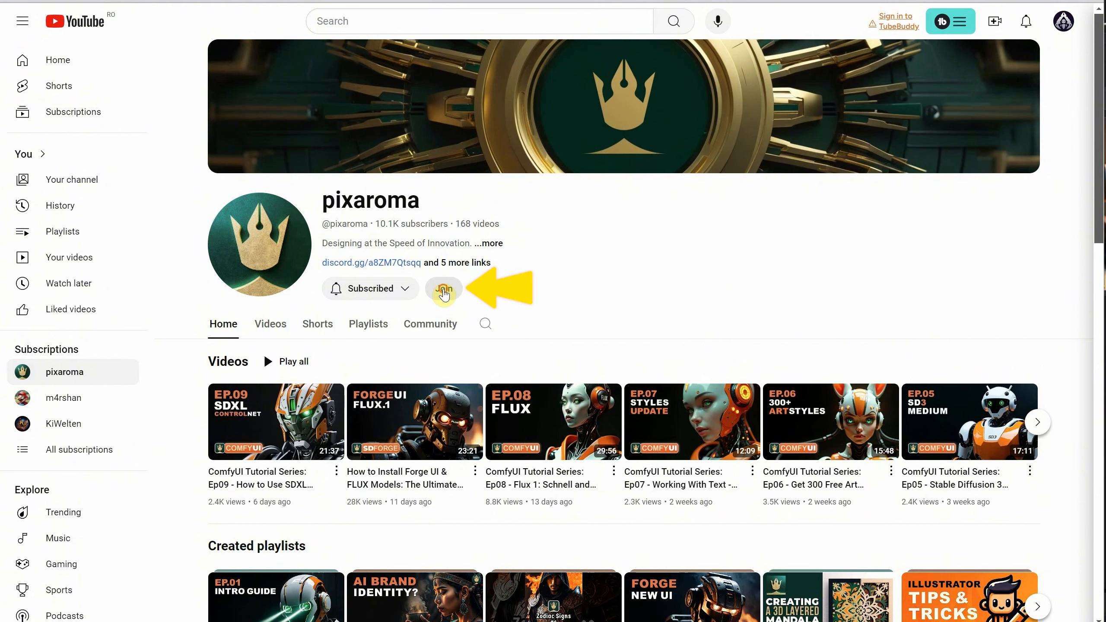
Switch to the pixaroma YouTube channel, open its membership offer, and compare the Pixel Explorer, Flame Keeper, VIP and Legend tiers
{"action": "left_click", "coordinate": [445, 289]}
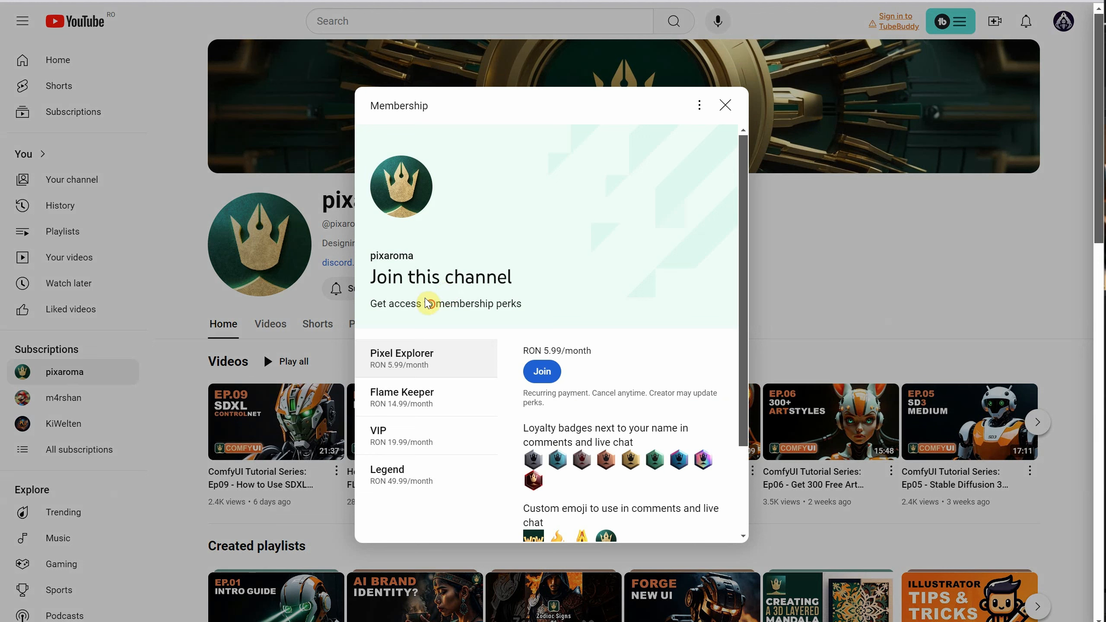
{"action": "left_click_drag", "start_coordinate": [430, 304], "coordinate": [555, 301]}
{"action": "left_click", "coordinate": [549, 311]}
{"action": "left_click", "coordinate": [415, 398]}
{"action": "left_click", "coordinate": [414, 436]}
{"action": "left_click", "coordinate": [421, 472]}
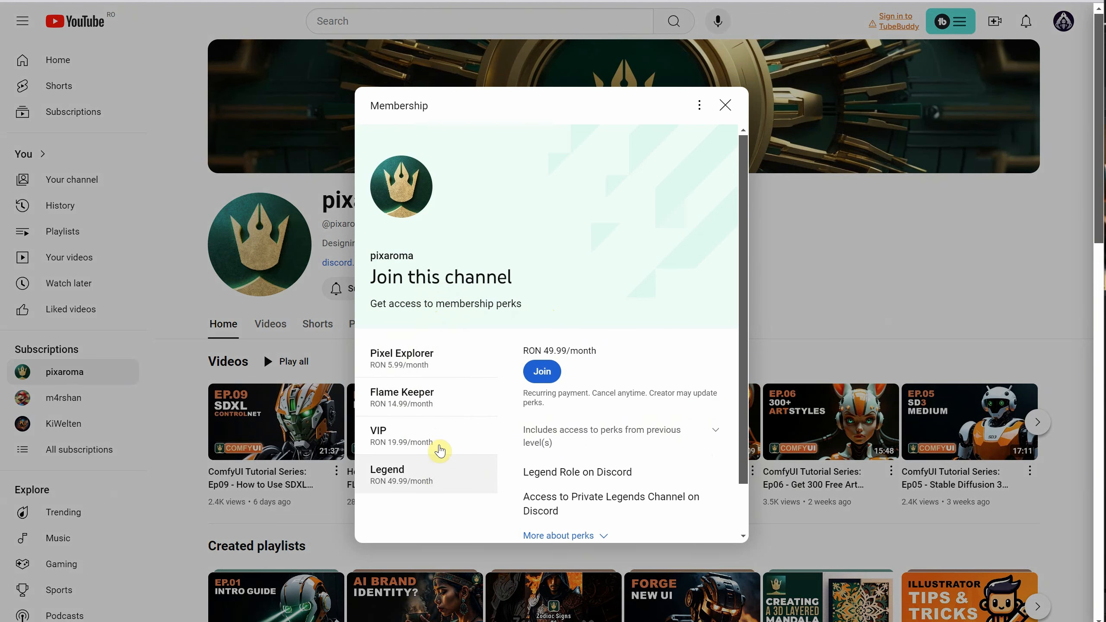
{"action": "left_click", "coordinate": [439, 438]}
{"action": "left_click", "coordinate": [438, 362]}
{"action": "left_click", "coordinate": [422, 417]}
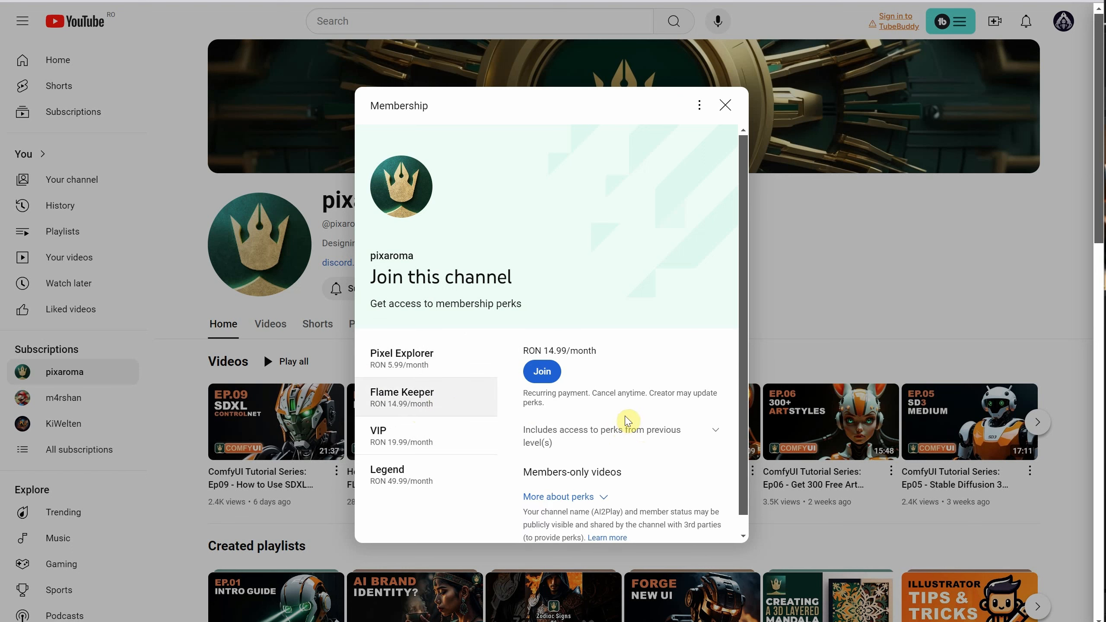
Expand the perk details of the Flame Keeper membership level and examine the VIP level's perks
{"action": "scroll", "coordinate": [610, 449], "scroll_direction": "down", "scroll_amount": 1}
{"action": "left_click", "coordinate": [593, 480]}
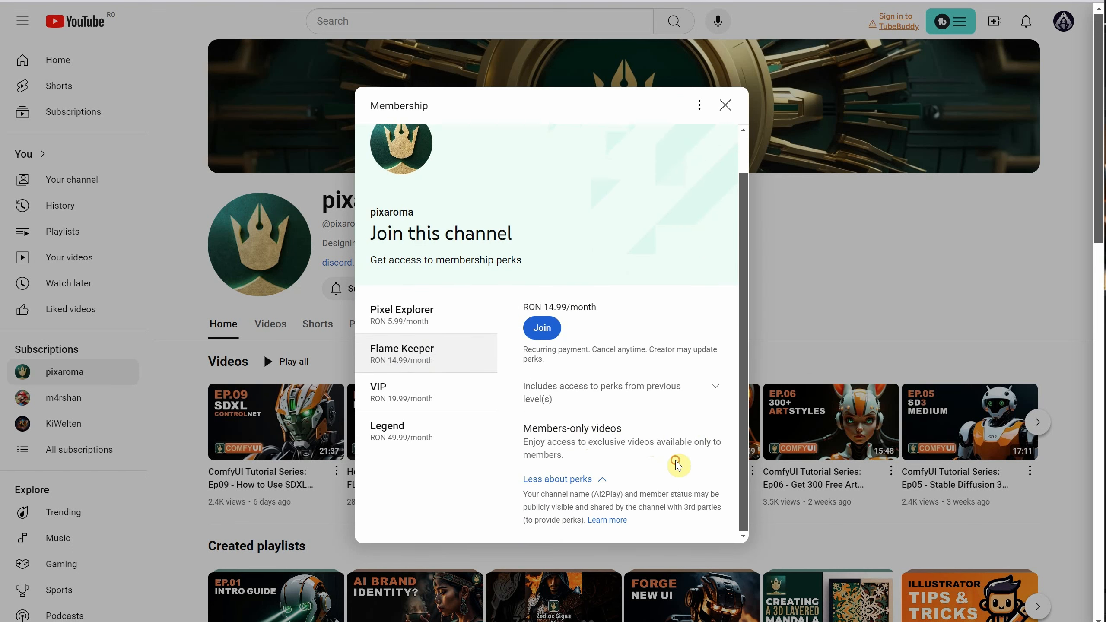
{"action": "left_click", "coordinate": [446, 397]}
{"action": "scroll", "coordinate": [605, 451], "scroll_direction": "down", "scroll_amount": 1}
{"action": "left_click", "coordinate": [421, 400]}
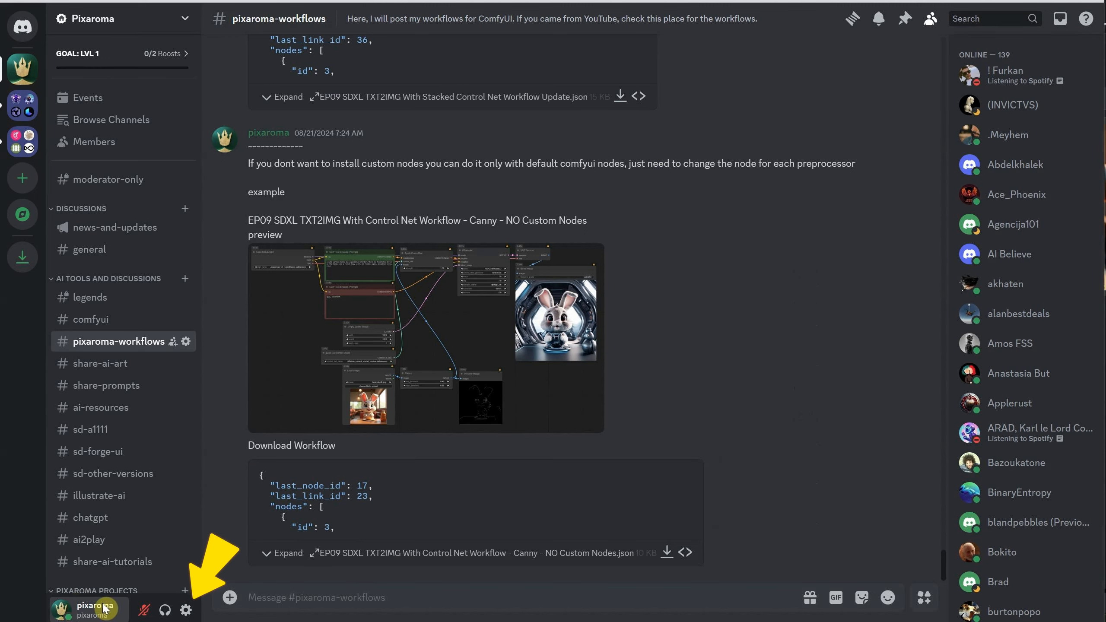
Open the Connections page of the user settings, show all available account types and choose YouTube as the connection to add
{"action": "left_click", "coordinate": [188, 613]}
{"action": "left_click", "coordinate": [284, 239]}
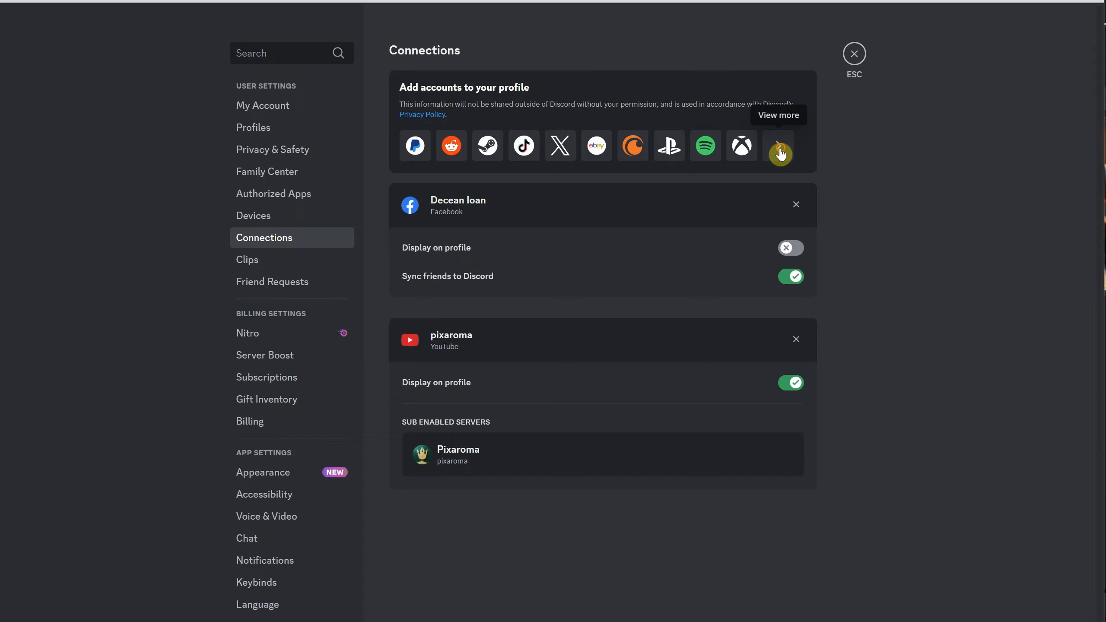
{"action": "left_click", "coordinate": [781, 150]}
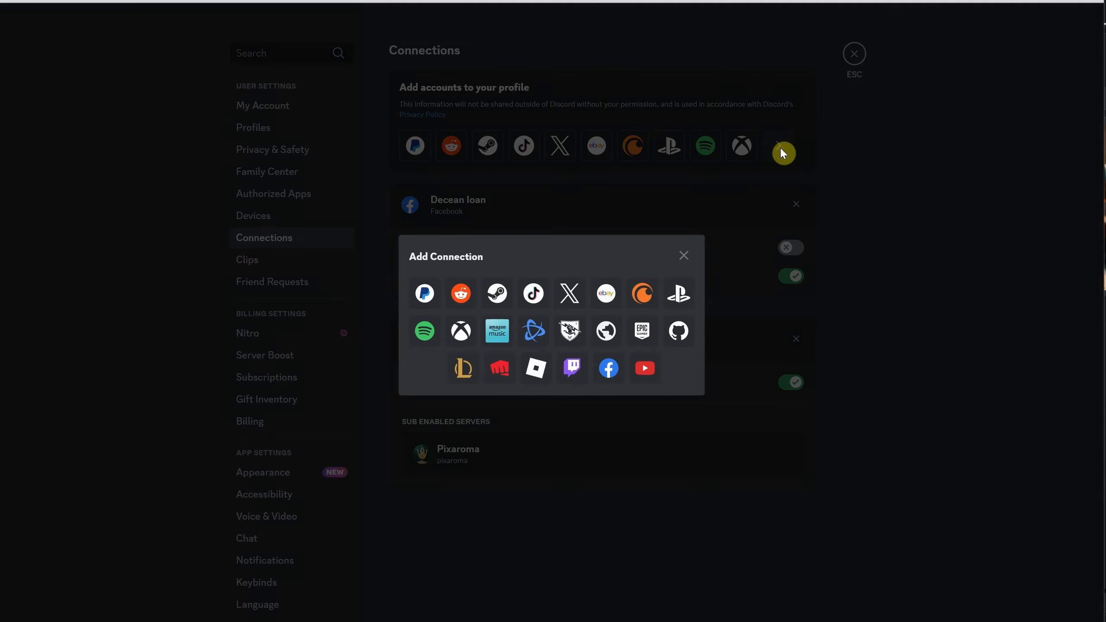
{"action": "left_click", "coordinate": [645, 368]}
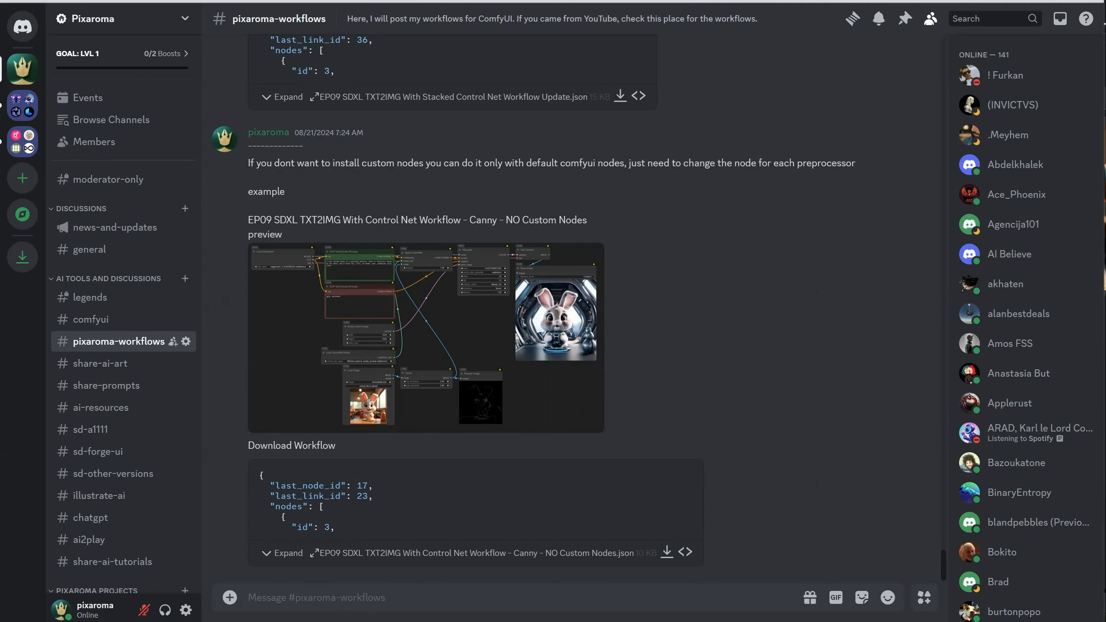
Look back through the earlier ComfyUI workflow posts in the pixaroma-workflows channel and open the news-and-updates channel
{"action": "scroll", "coordinate": [656, 293], "scroll_direction": "up", "scroll_amount": 20}
{"action": "scroll", "coordinate": [660, 295], "scroll_direction": "up", "scroll_amount": 20}
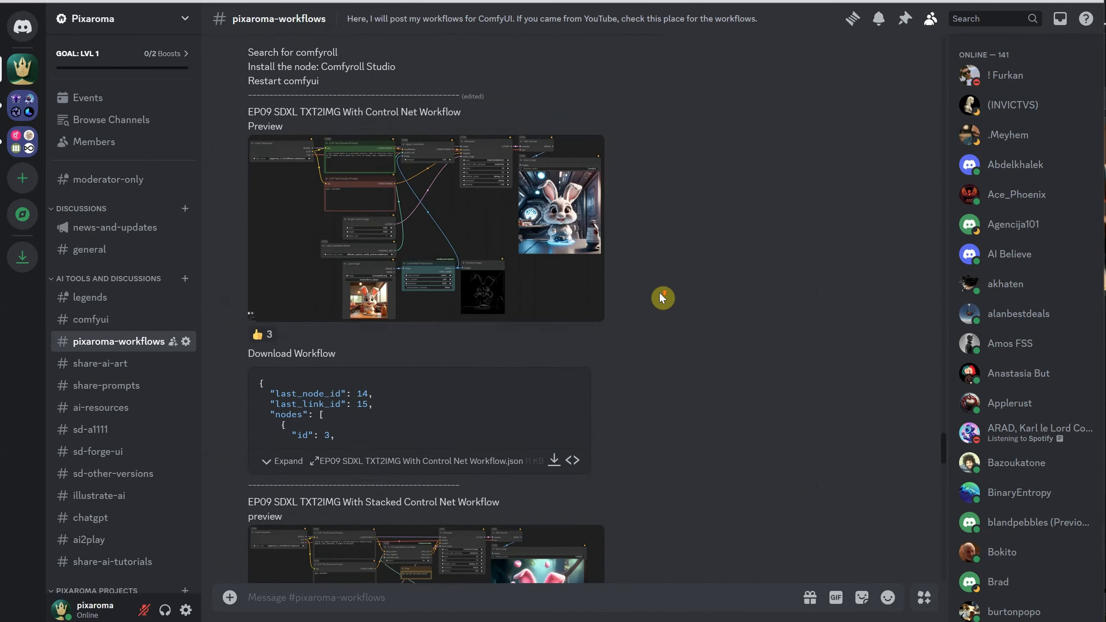
{"action": "scroll", "coordinate": [659, 298], "scroll_direction": "up", "scroll_amount": 20}
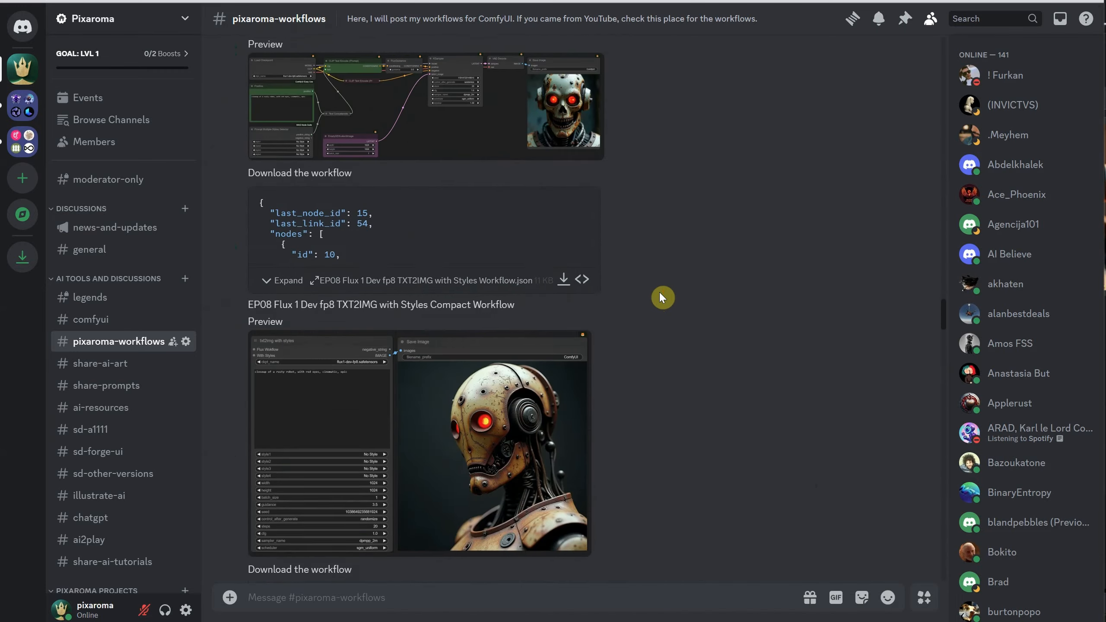
{"action": "scroll", "coordinate": [661, 289], "scroll_direction": "up", "scroll_amount": 15}
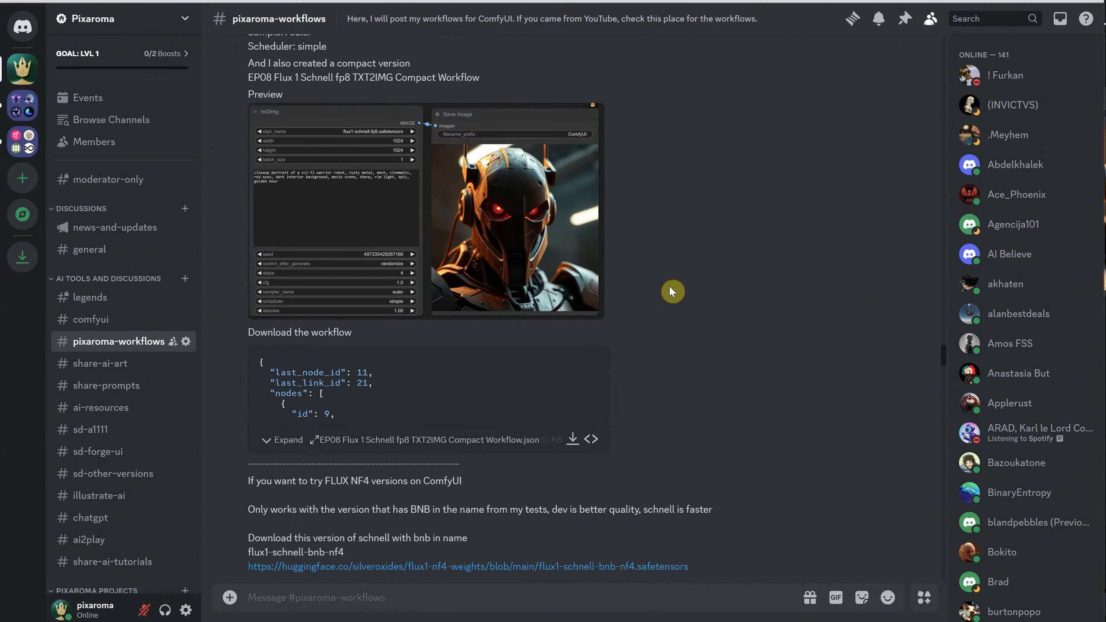
{"action": "left_click", "coordinate": [146, 228]}
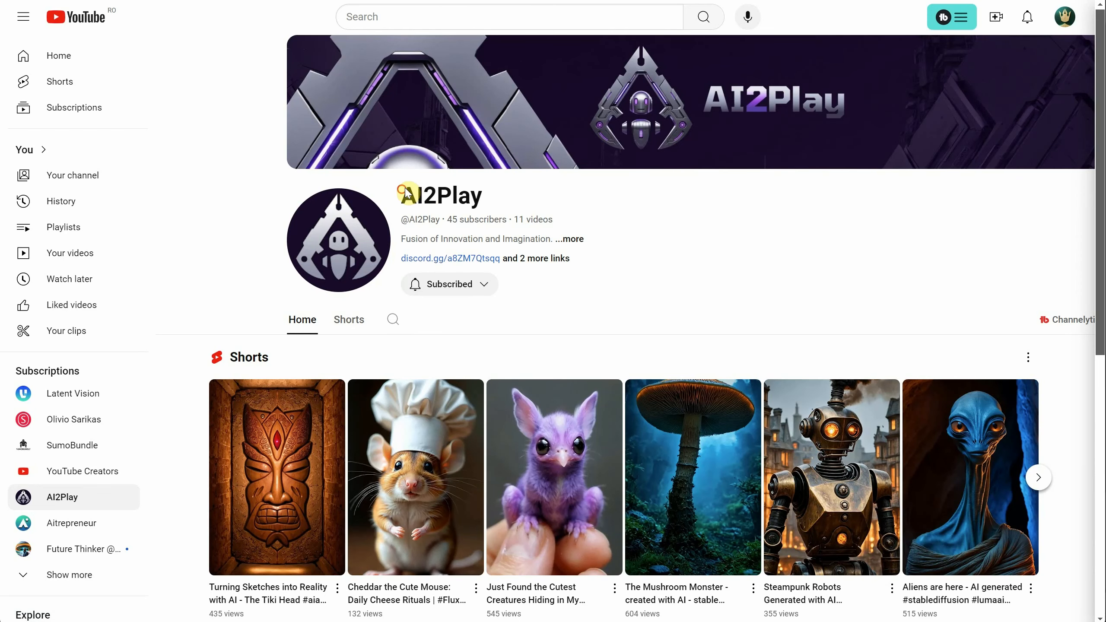
Highlight the AI2Play channel name on YouTube and play its Short "Cheddar the Cute Mouse: Daily Cheese Rituals"
{"action": "left_click_drag", "start_coordinate": [403, 192], "coordinate": [505, 203]}
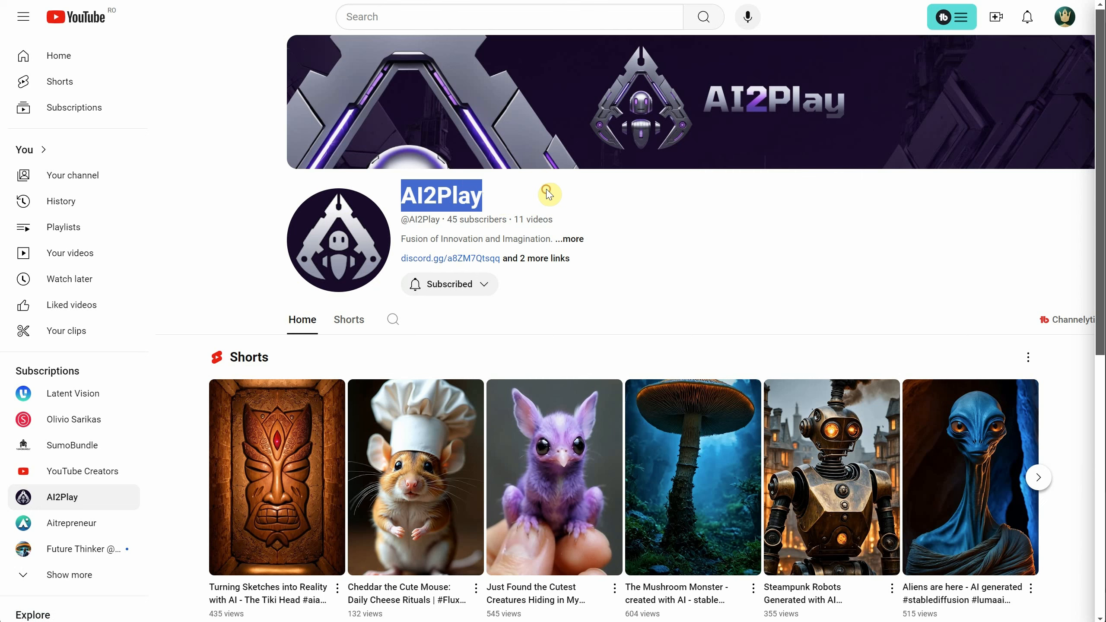
{"action": "left_click", "coordinate": [452, 475]}
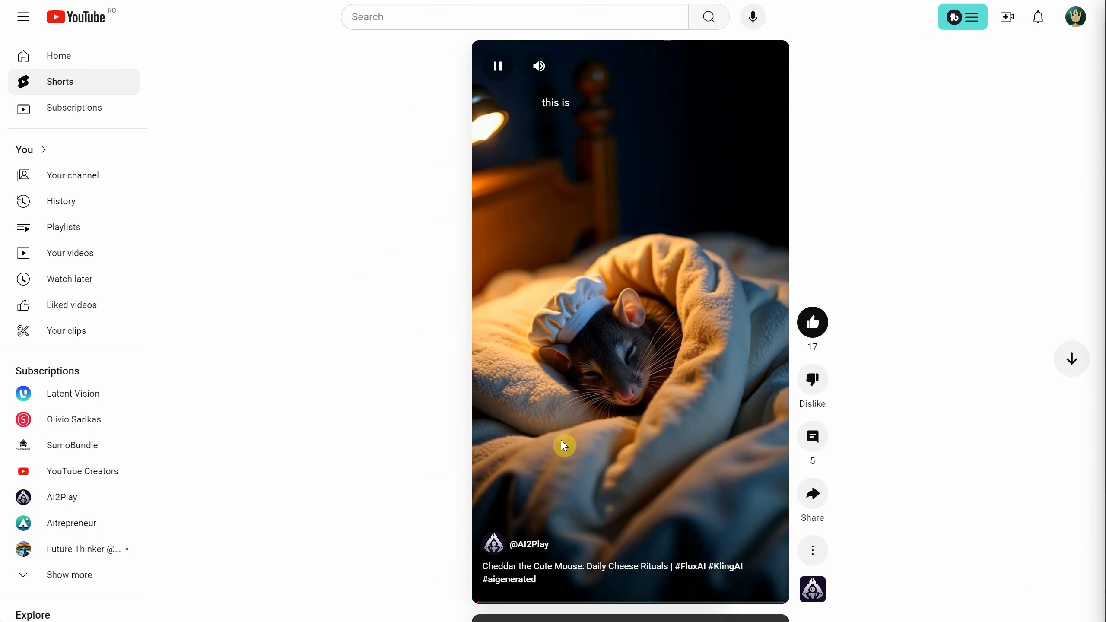